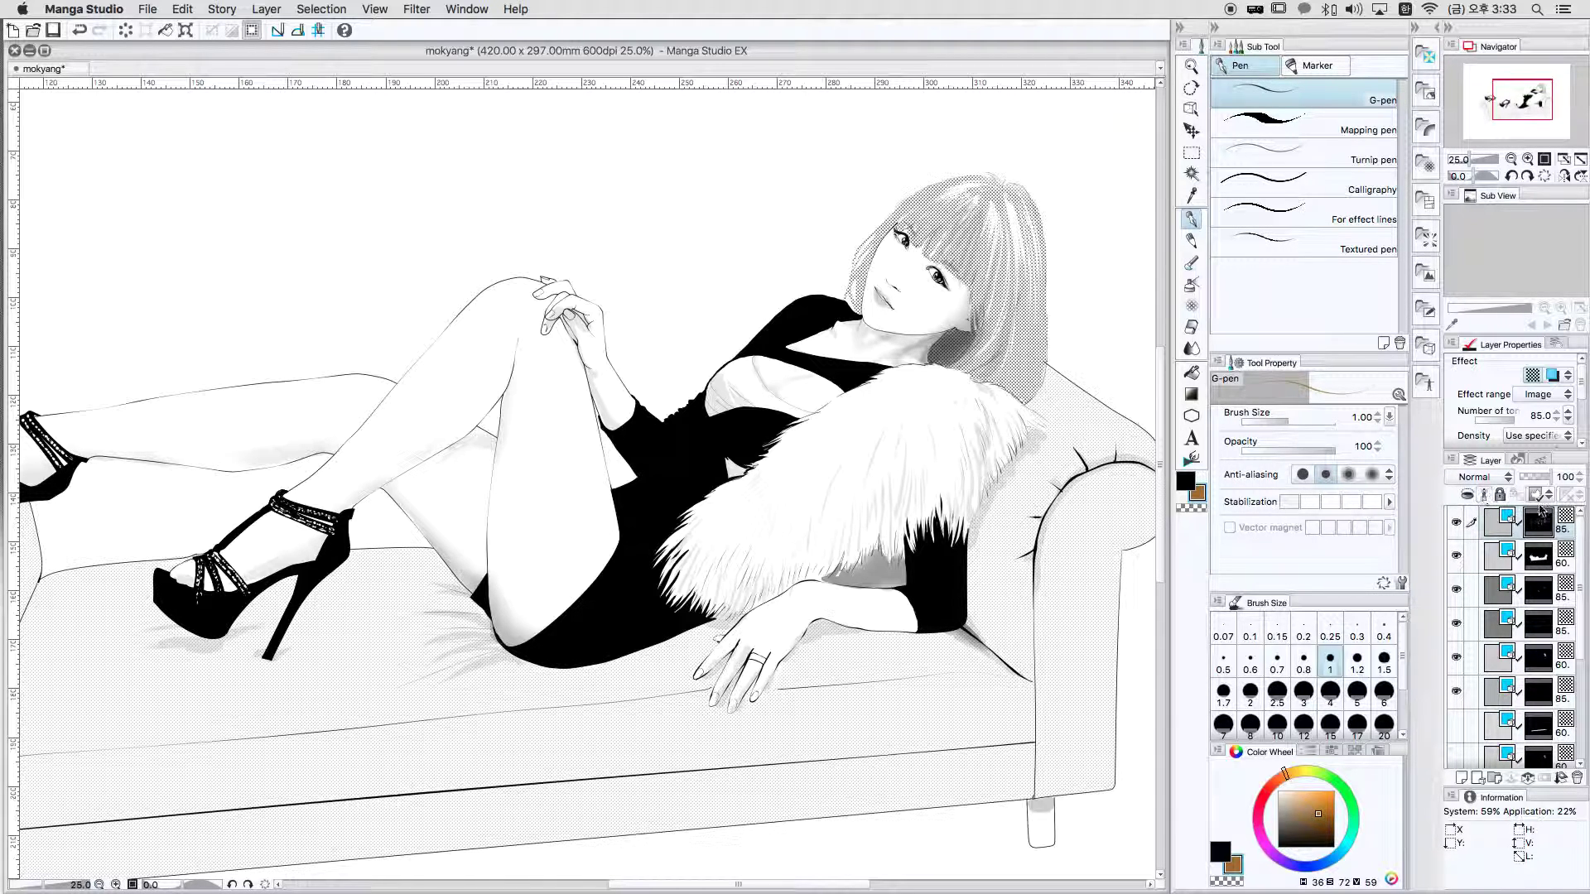
Hide all the screentone layers over the artwork and delete Layer 1 between Layer 3 and Layer 5.
mouse_move(1579, 575)
left_mouse_down()
mouse_move(1580, 677)
mouse_move(1576, 551)
left_mouse_up()
left_click_drag(1456, 534, 1456, 700)
left_click_drag(1582, 584, 1583, 597)
scroll(1489, 632, "down", 5)
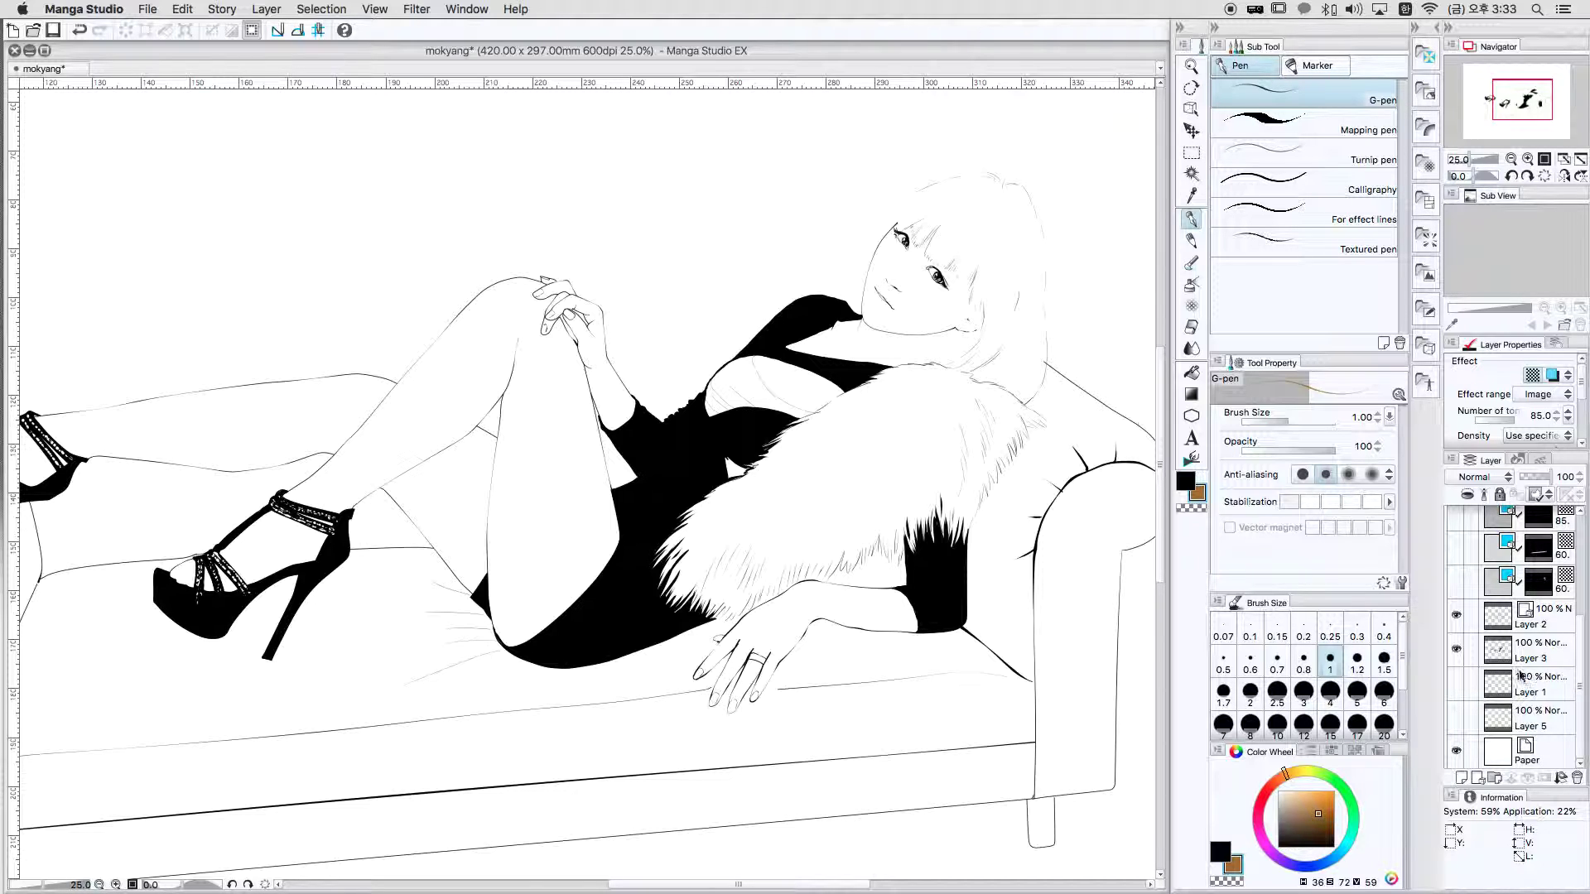
left_click_drag(1530, 677, 1577, 779)
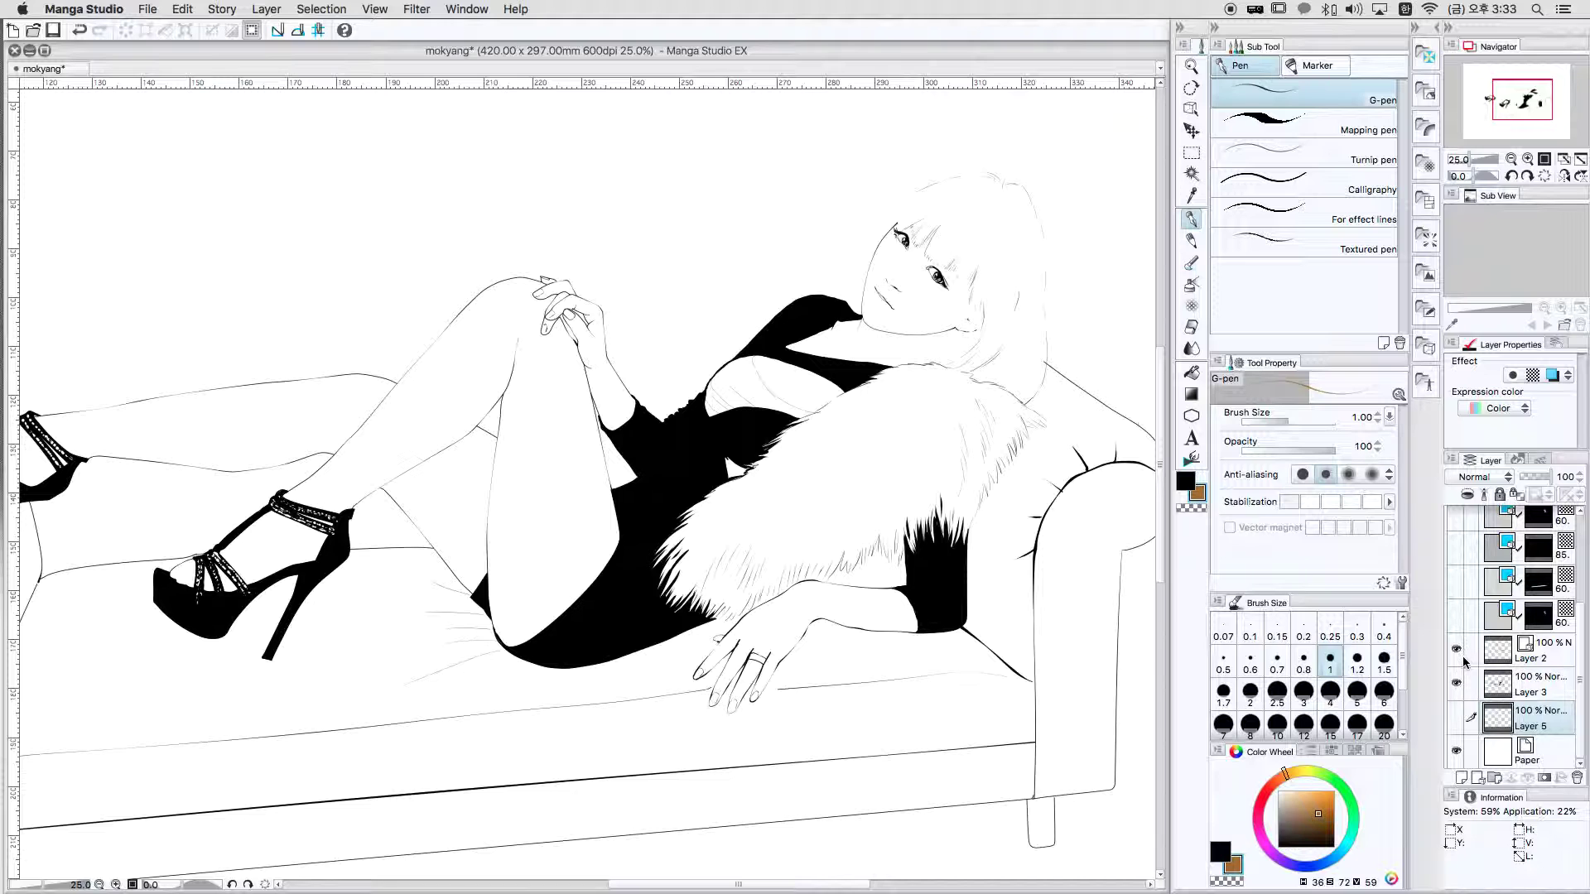
Compare the line art on Layer 2 with the black fills on Layer 3 by toggling their visibility.
left_click(1466, 648)
left_click(1457, 651)
left_click(1457, 651)
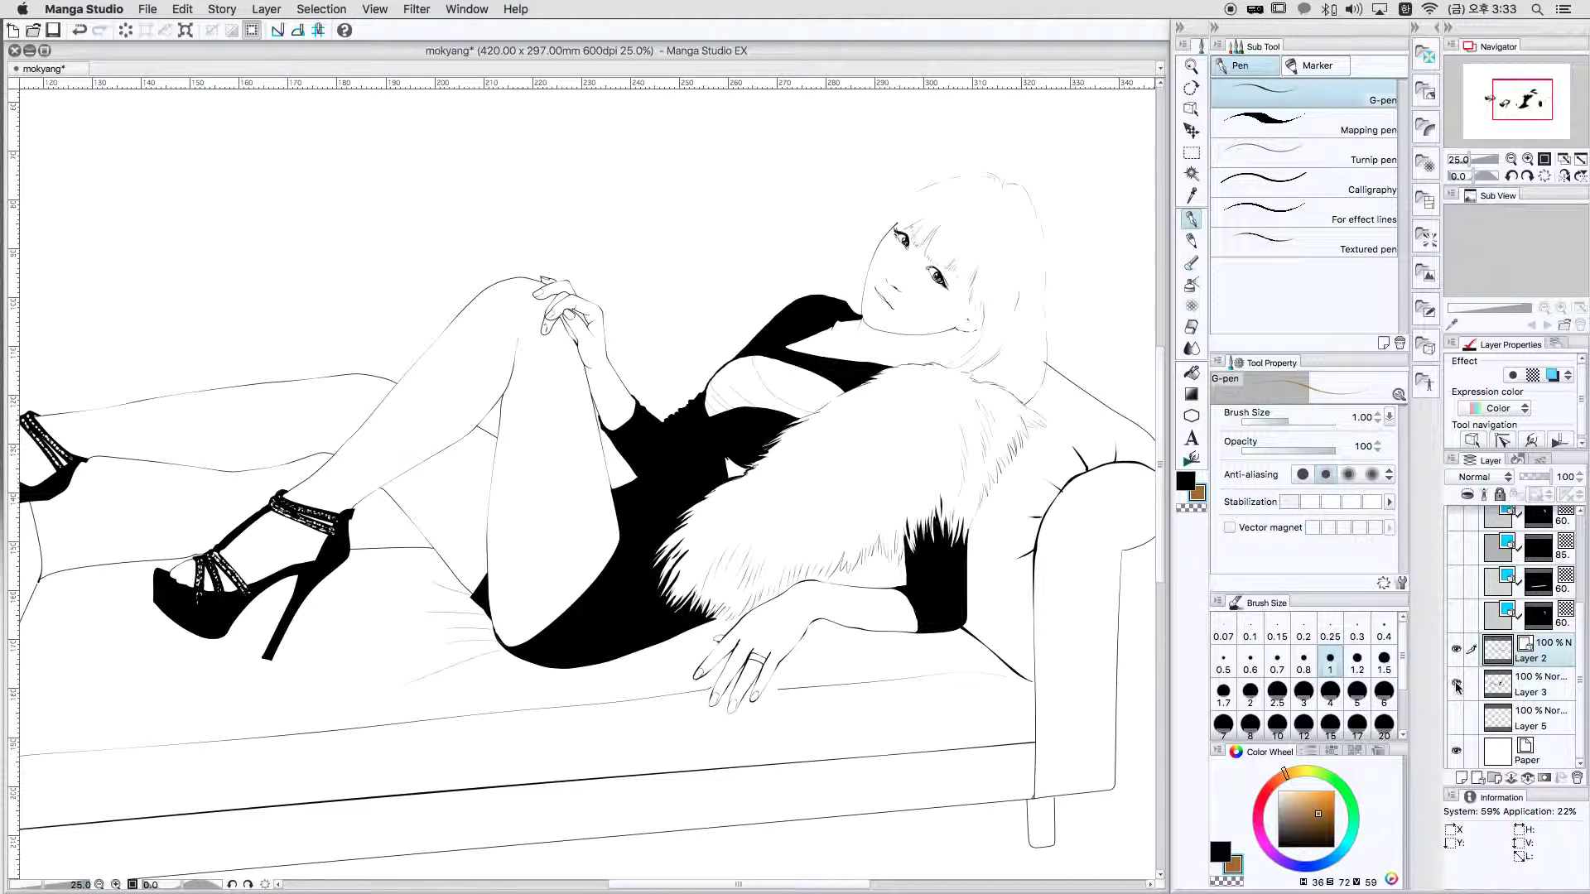
left_click(1456, 686)
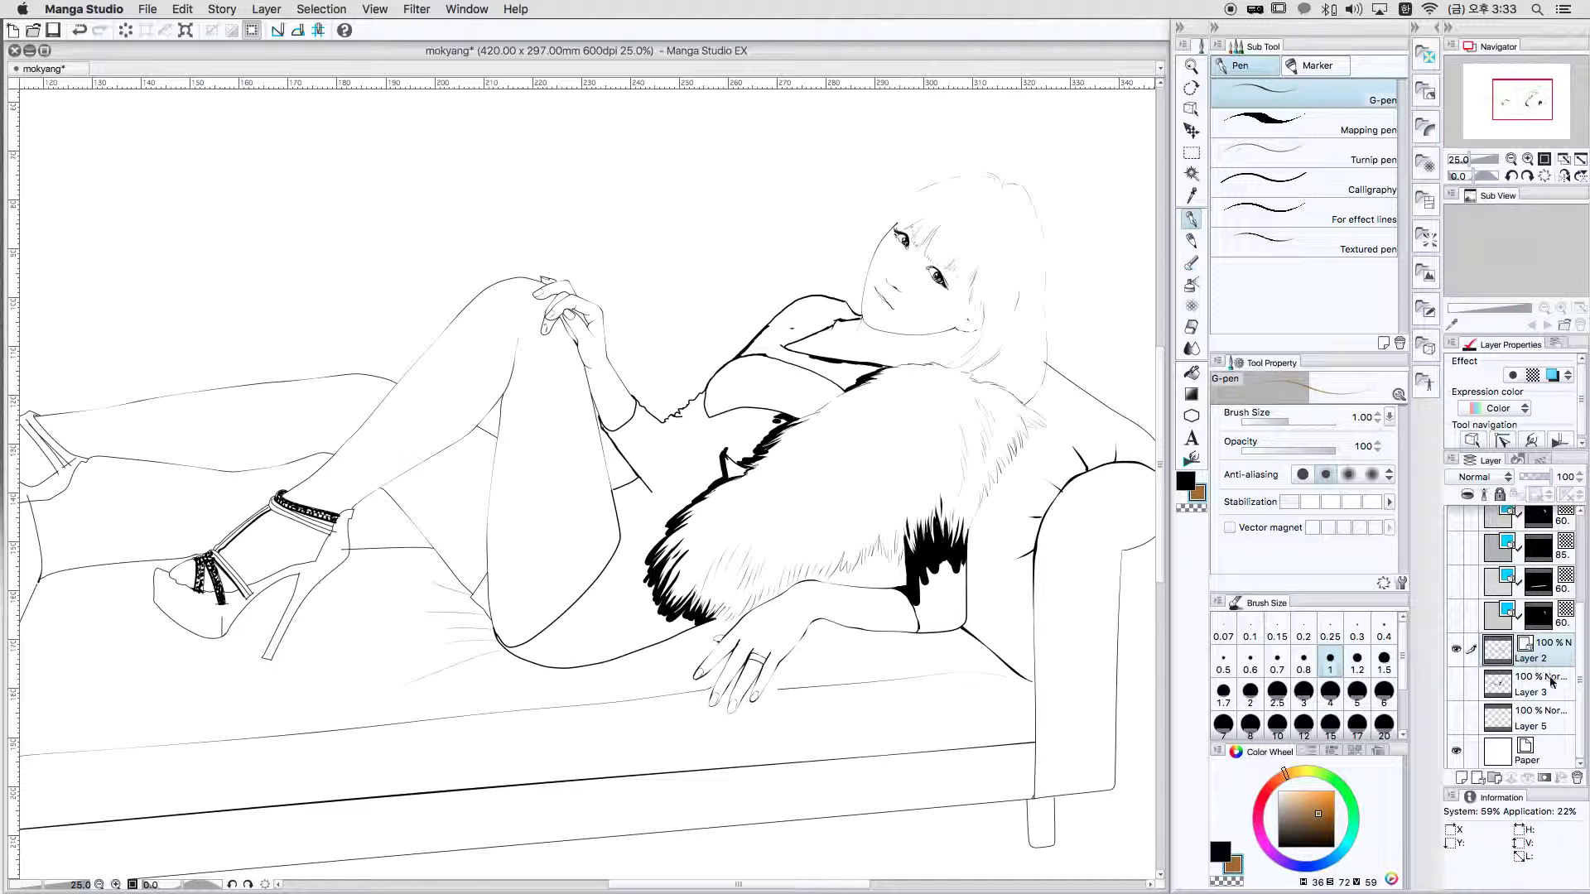
left_click(1552, 681)
left_click(1457, 685)
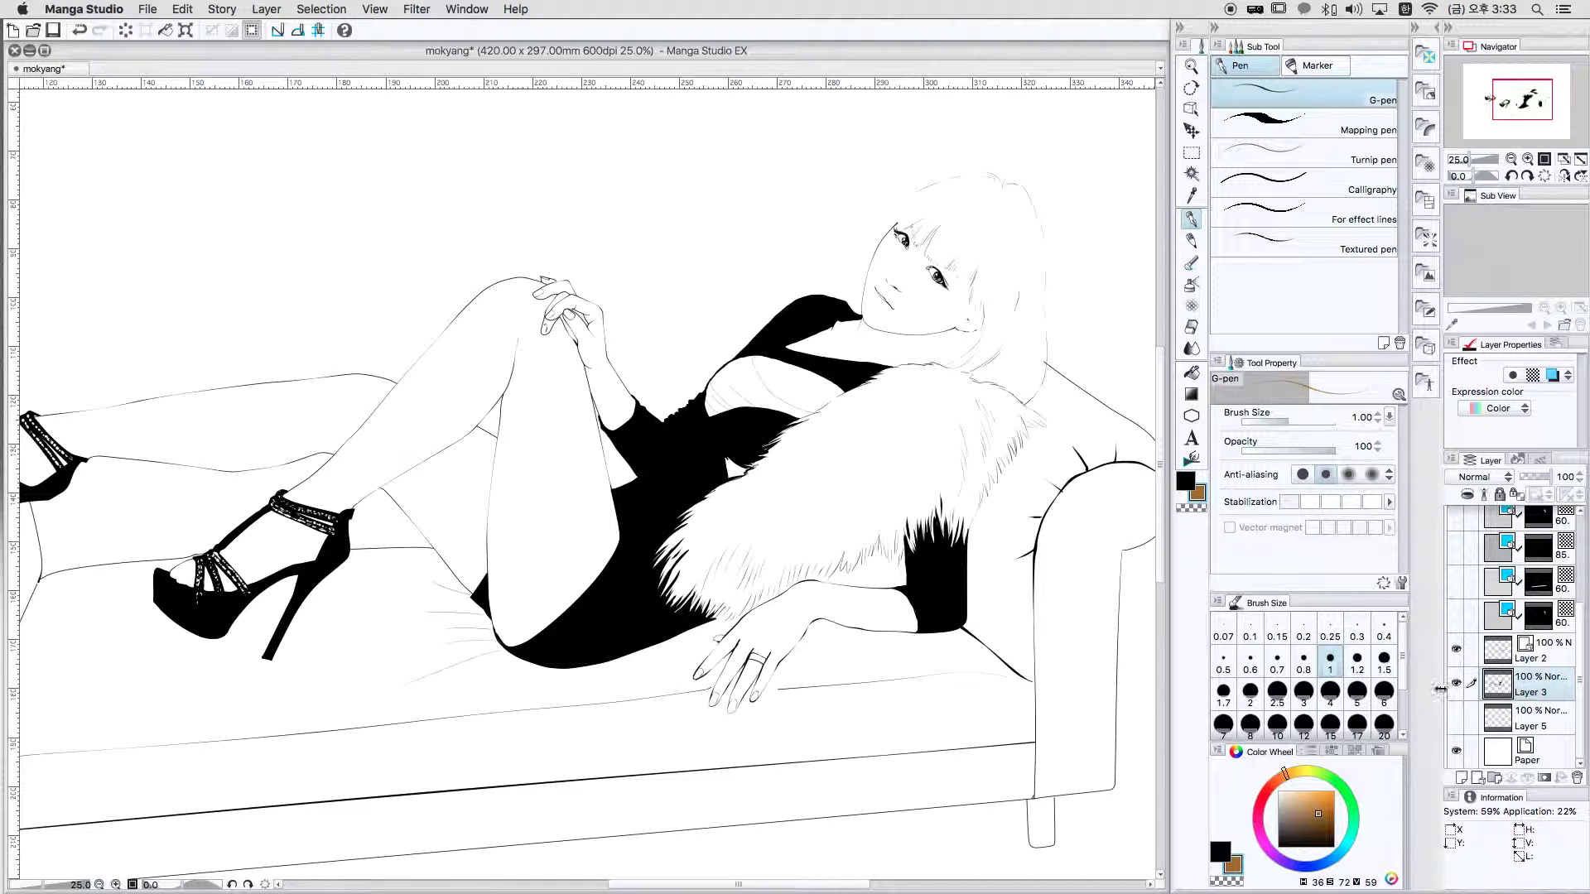
left_click(1456, 651)
left_click(1457, 651)
Add a vector layer above Layer 2, hide Layers 2 and 3, and make the new layer active.
left_click(1551, 651)
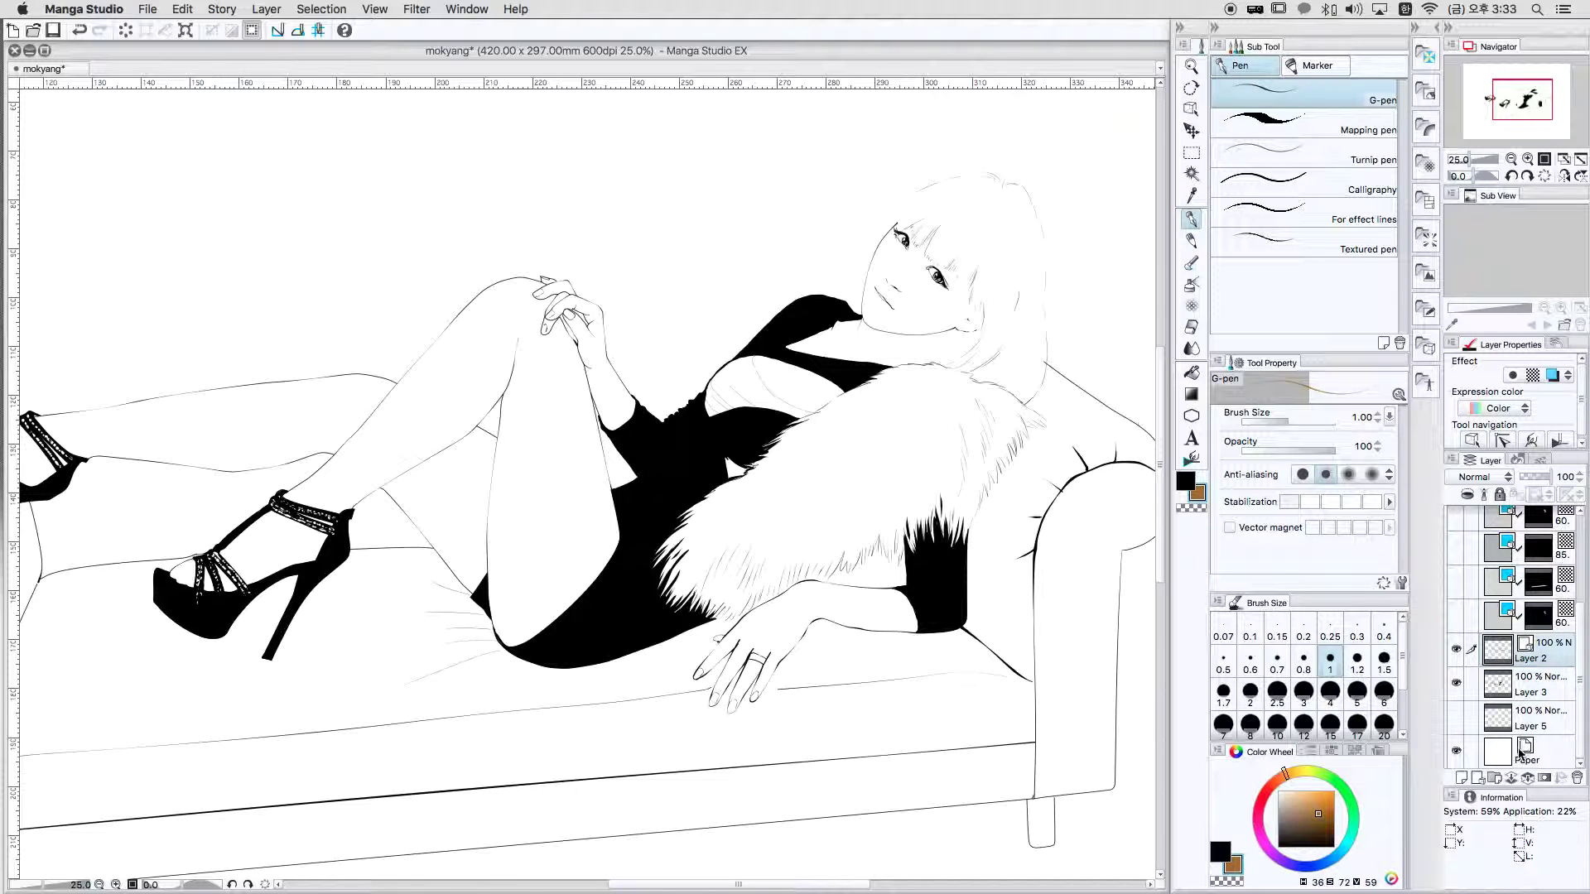
left_click(1478, 779)
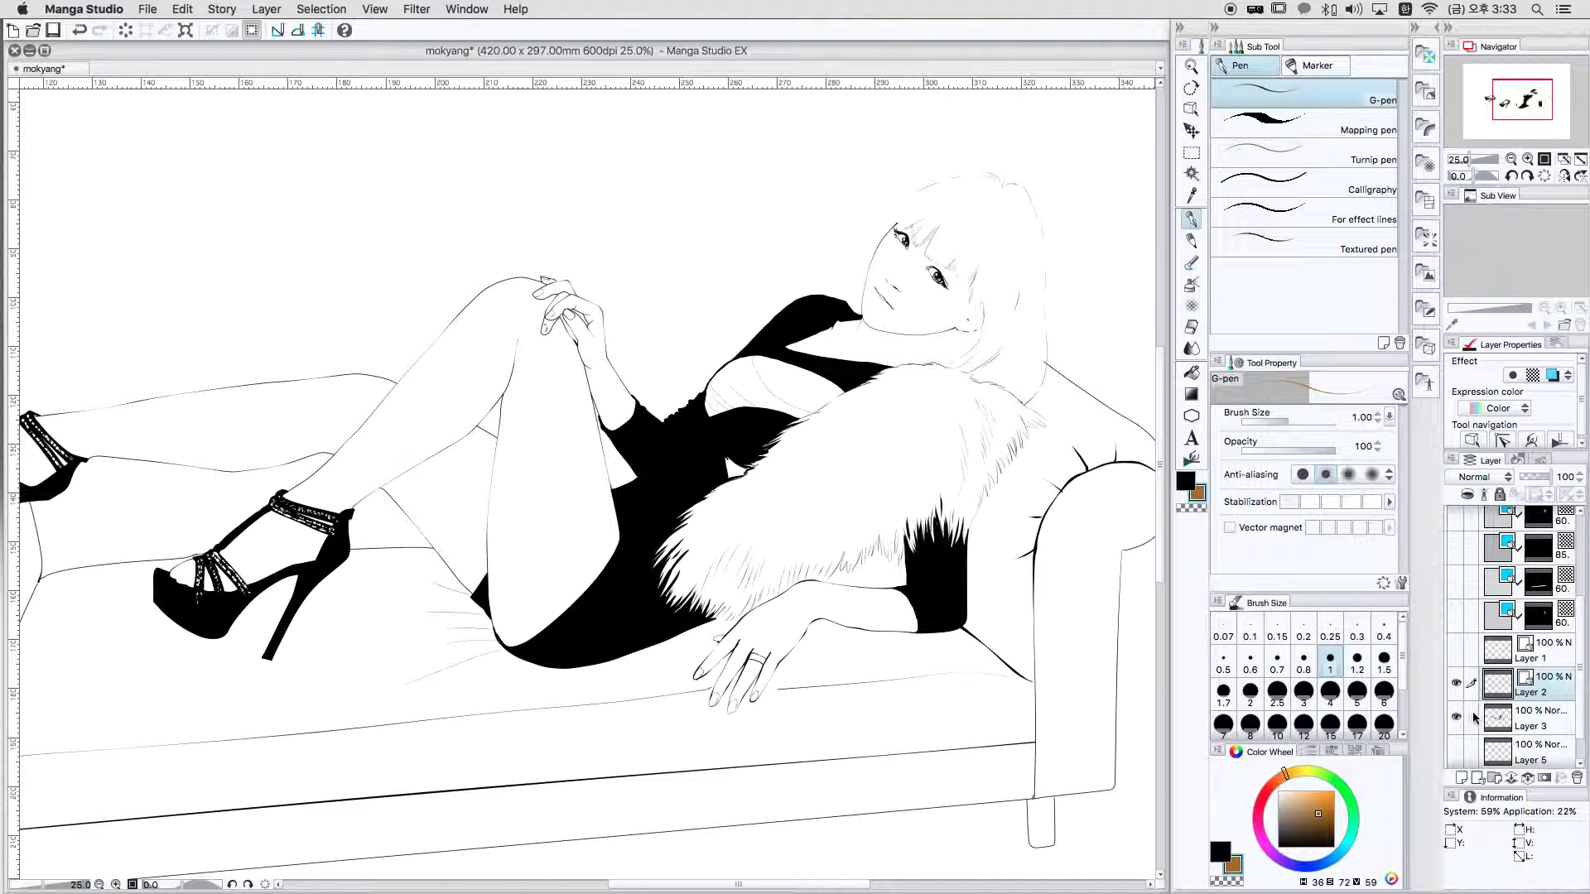
left_click(1457, 683)
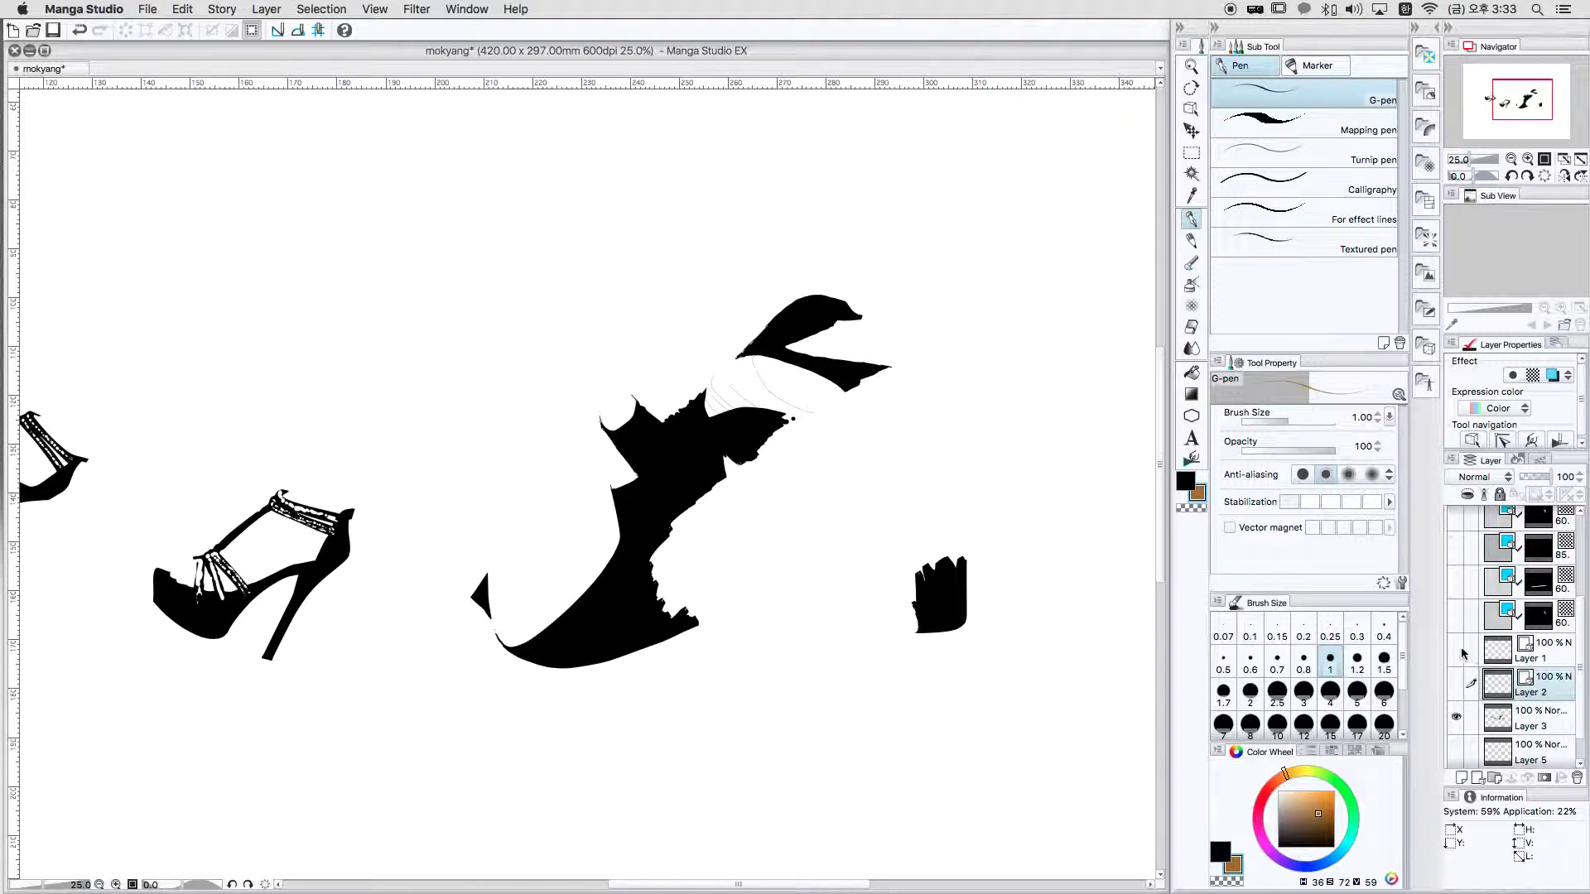
left_click(1459, 718)
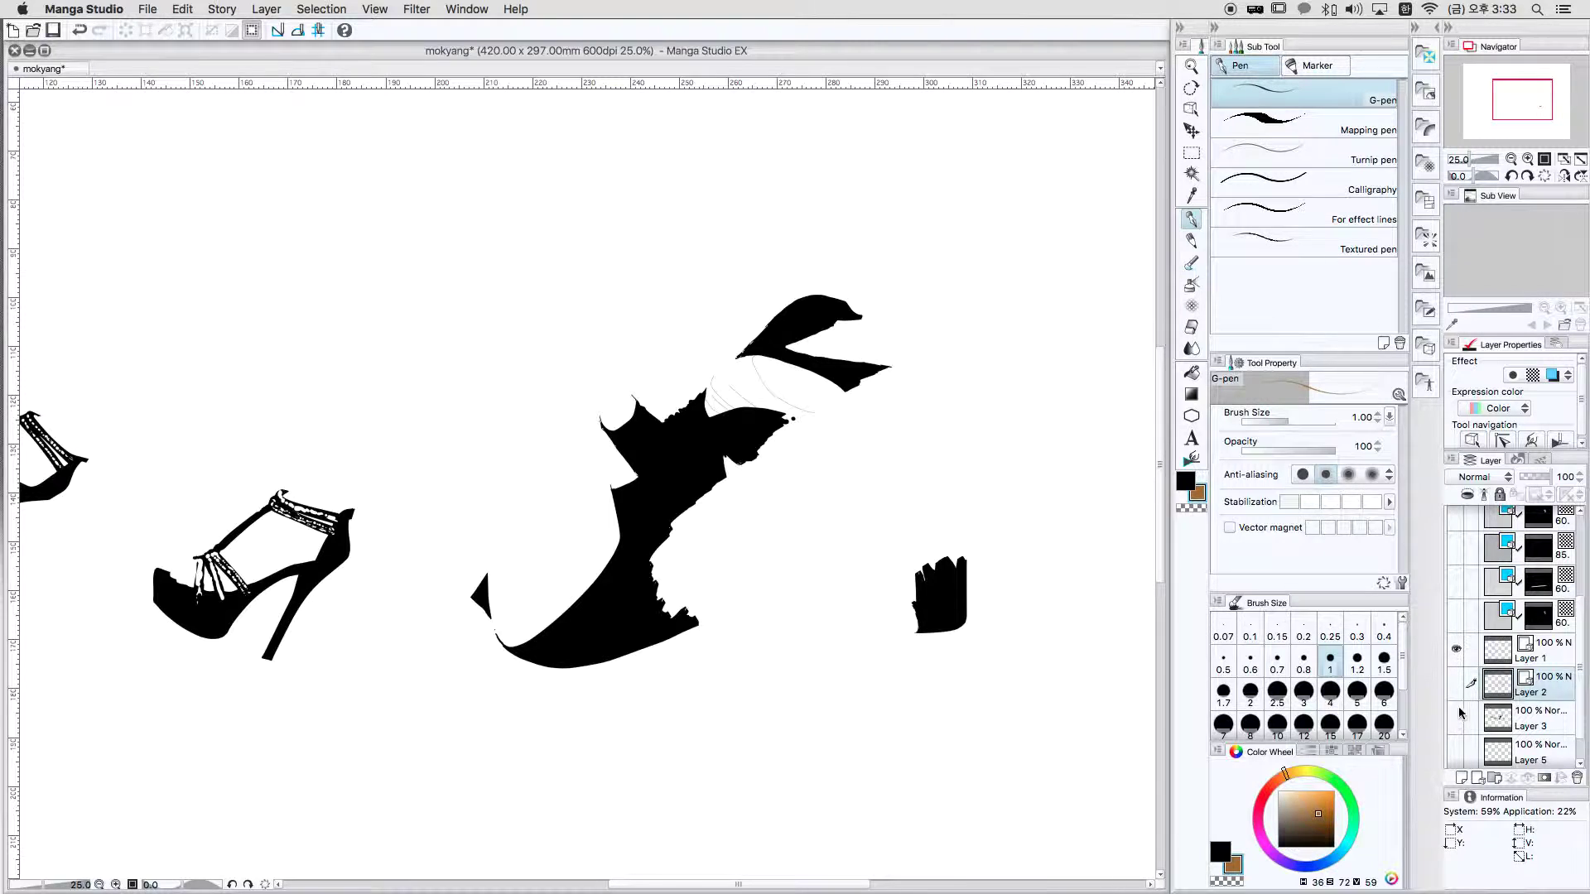
left_click(1547, 653)
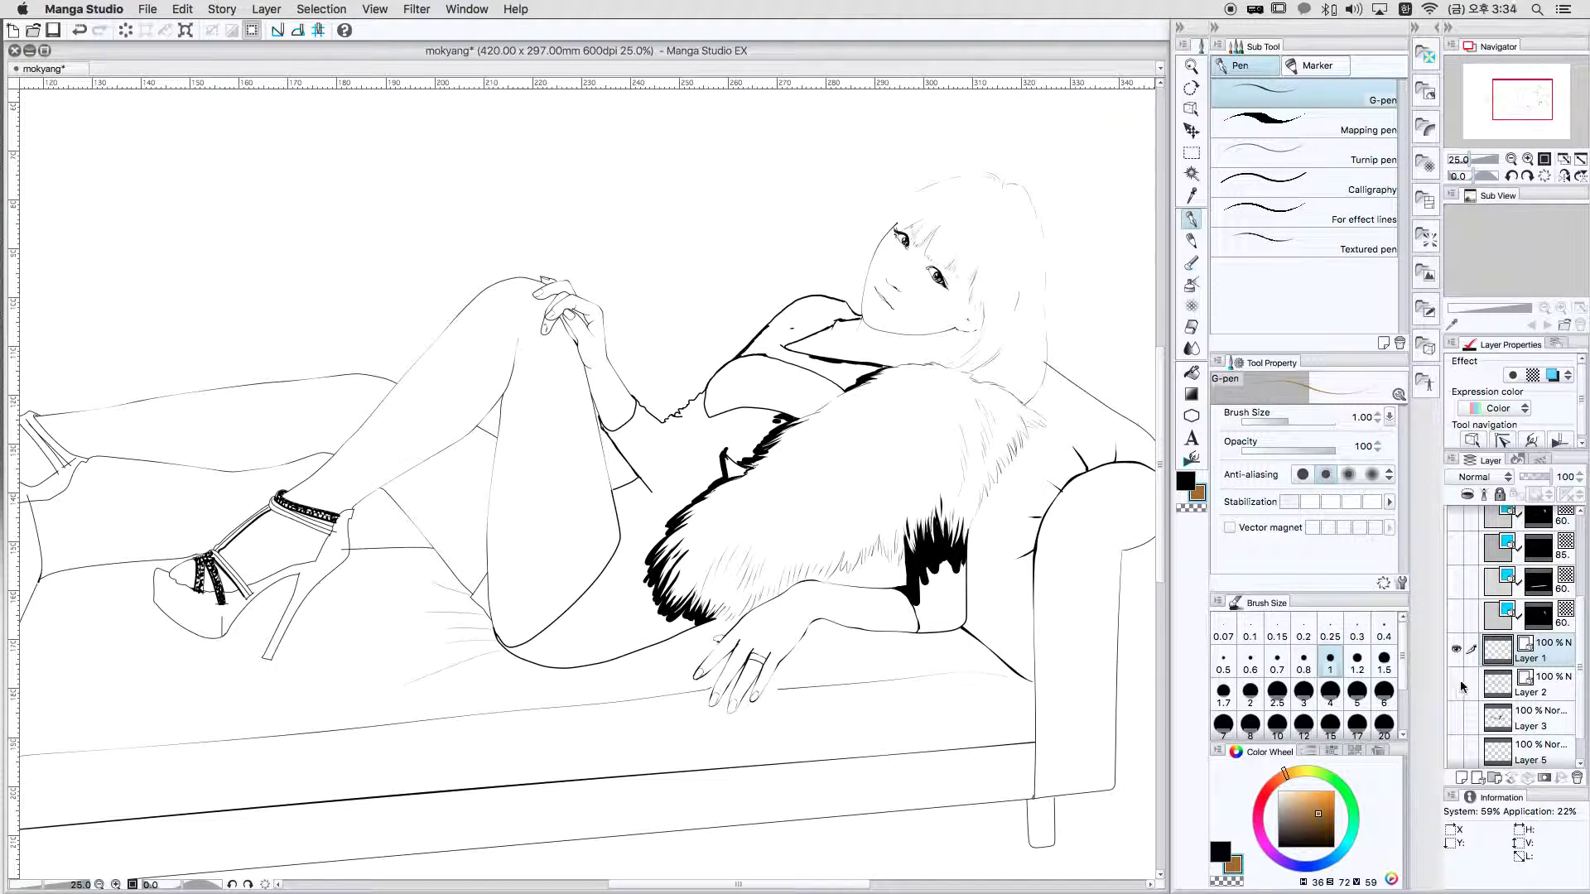
Set the drawing colour to black and sketch a face's jaw outline with the G-pen on an empty canvas area.
scroll(766, 447, "up", 4)
scroll(766, 447, "left", 2)
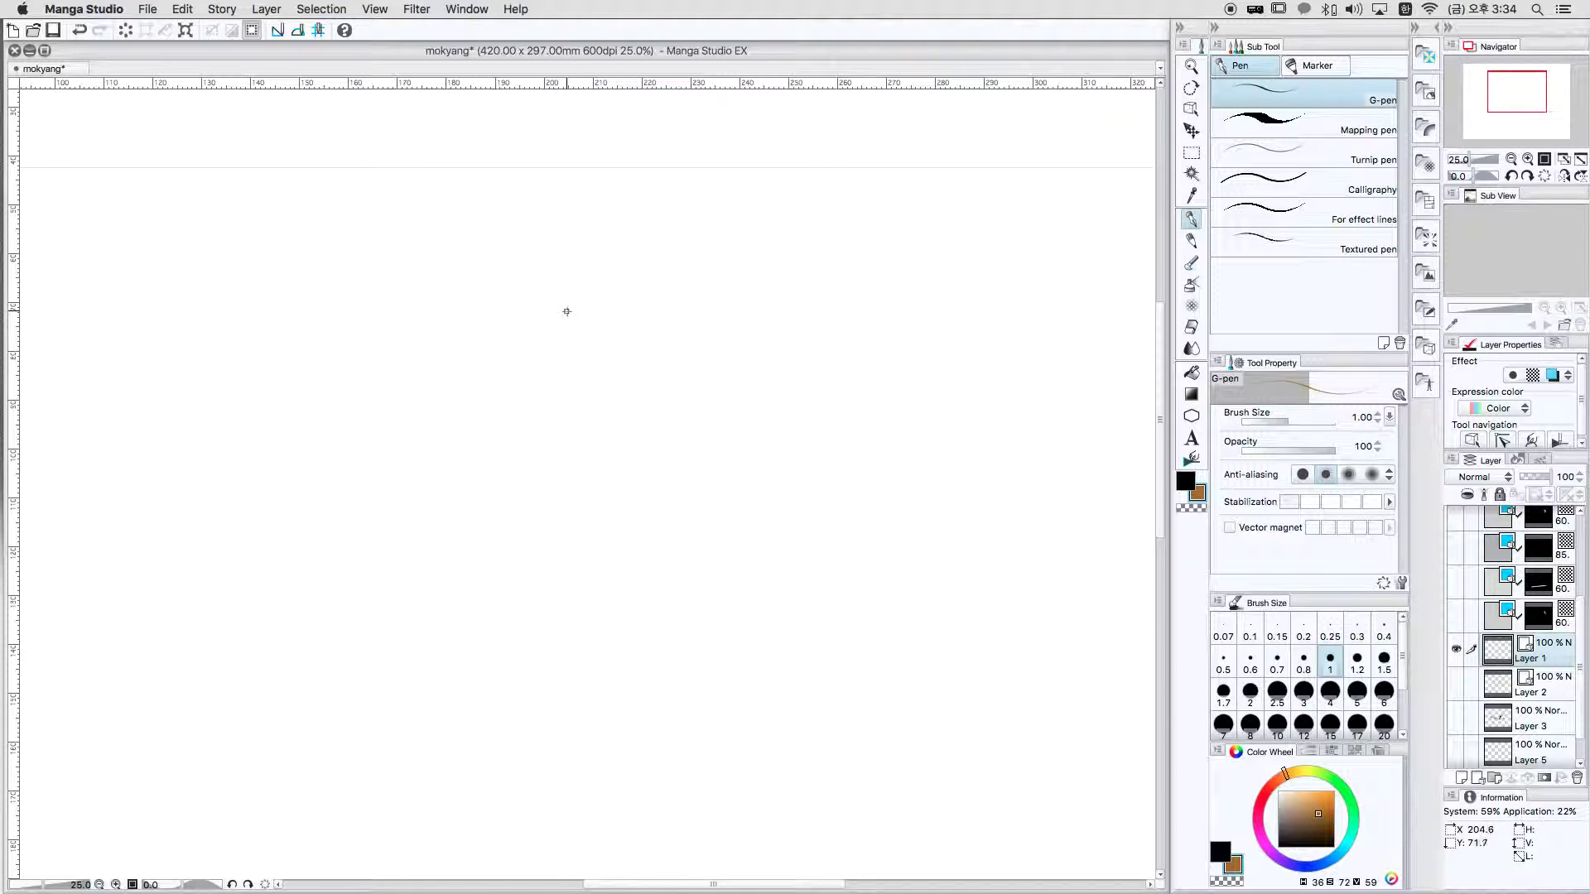
key("super+z")
left_click(1277, 846)
mouse_move(550, 338)
left_mouse_down()
mouse_move(566, 422)
mouse_move(644, 508)
mouse_move(681, 520)
mouse_move(650, 513)
mouse_move(737, 431)
left_mouse_up()
left_click_drag(757, 320, 737, 430)
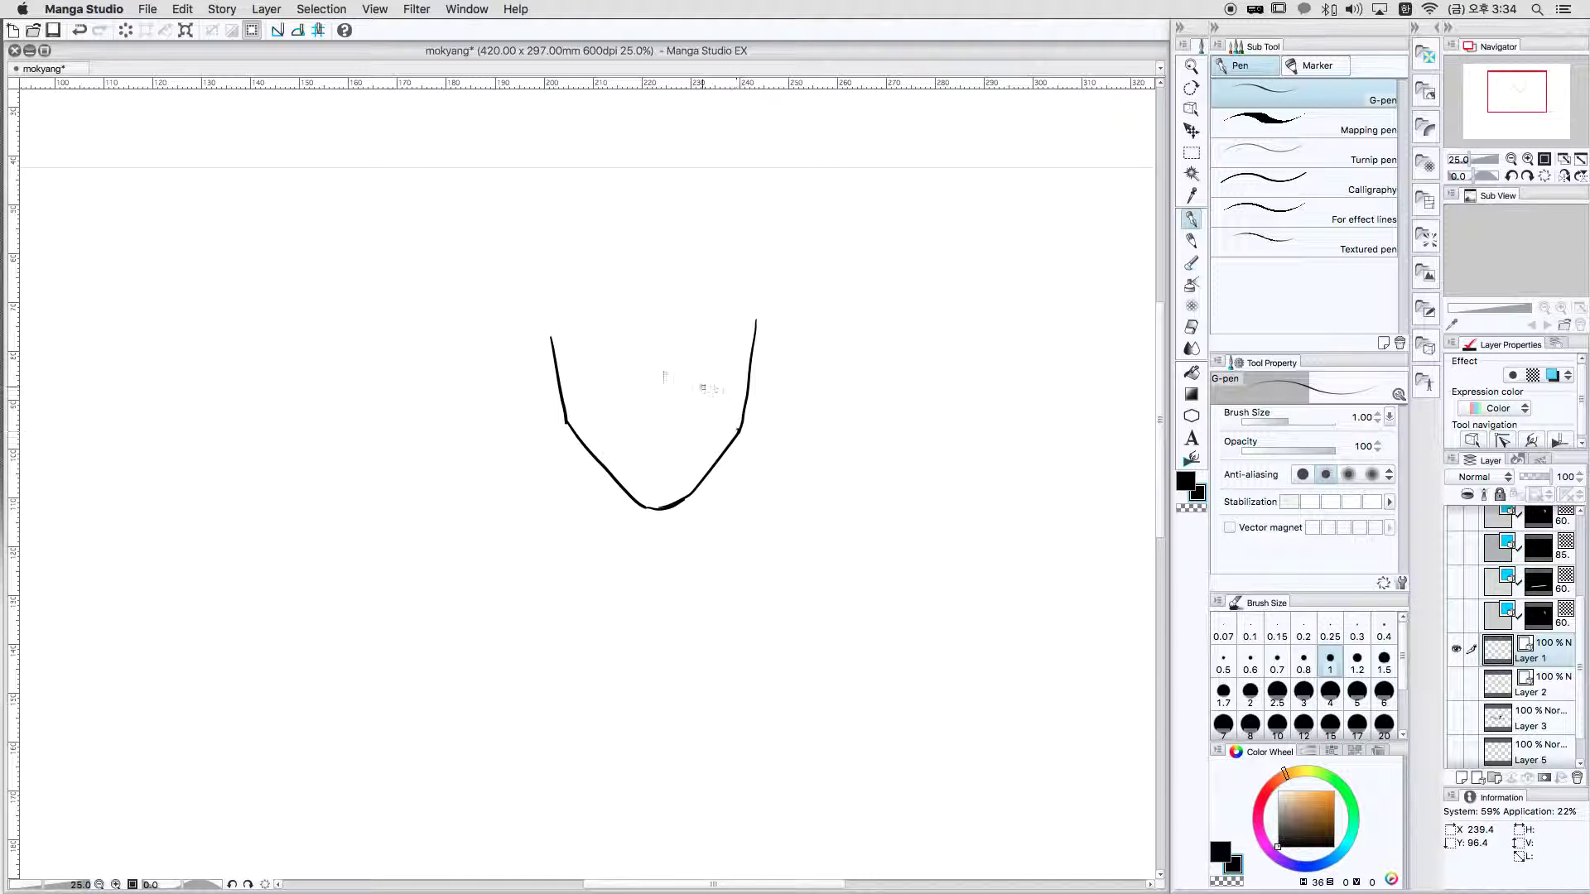
Sketch the nose, eyes, eyebrows, mouth, ears and hair of the test face with the G-pen.
left_click_drag(639, 414, 649, 430)
mouse_move(563, 335)
left_mouse_down()
mouse_move(626, 346)
mouse_move(575, 348)
mouse_move(614, 360)
mouse_move(731, 334)
mouse_move(718, 365)
mouse_move(705, 351)
left_mouse_up()
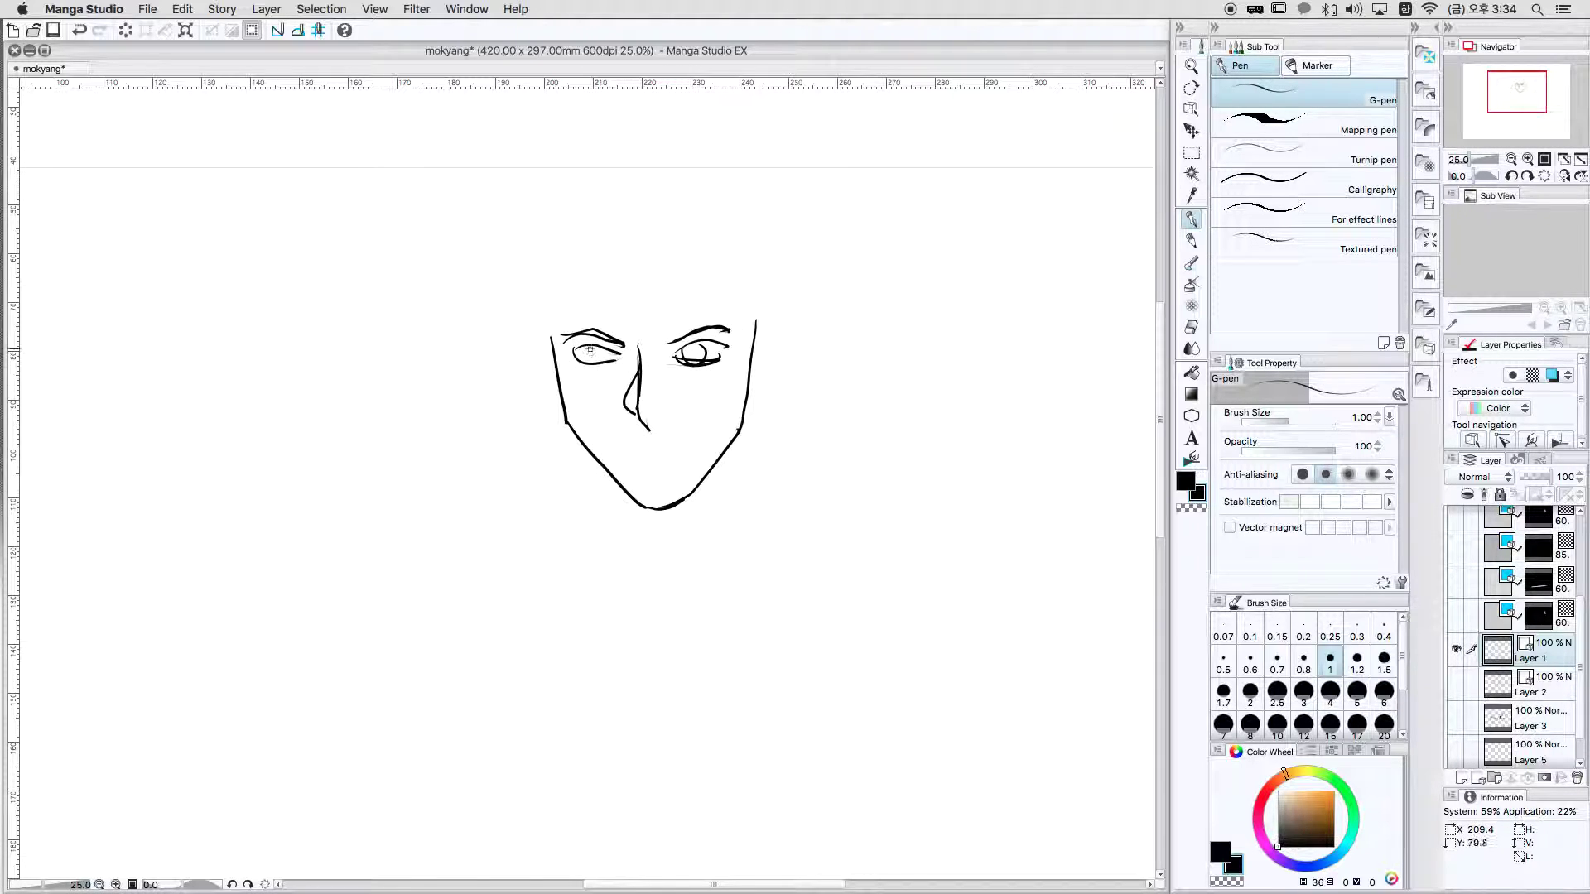
left_click_drag(649, 455, 681, 450)
left_click_drag(756, 335, 751, 395)
mouse_move(609, 271)
left_mouse_down()
mouse_move(654, 320)
mouse_move(704, 299)
mouse_move(762, 319)
mouse_move(553, 330)
left_mouse_up()
mouse_move(627, 155)
left_mouse_down()
mouse_move(760, 153)
mouse_move(795, 286)
mouse_move(539, 169)
mouse_move(524, 335)
left_mouse_up()
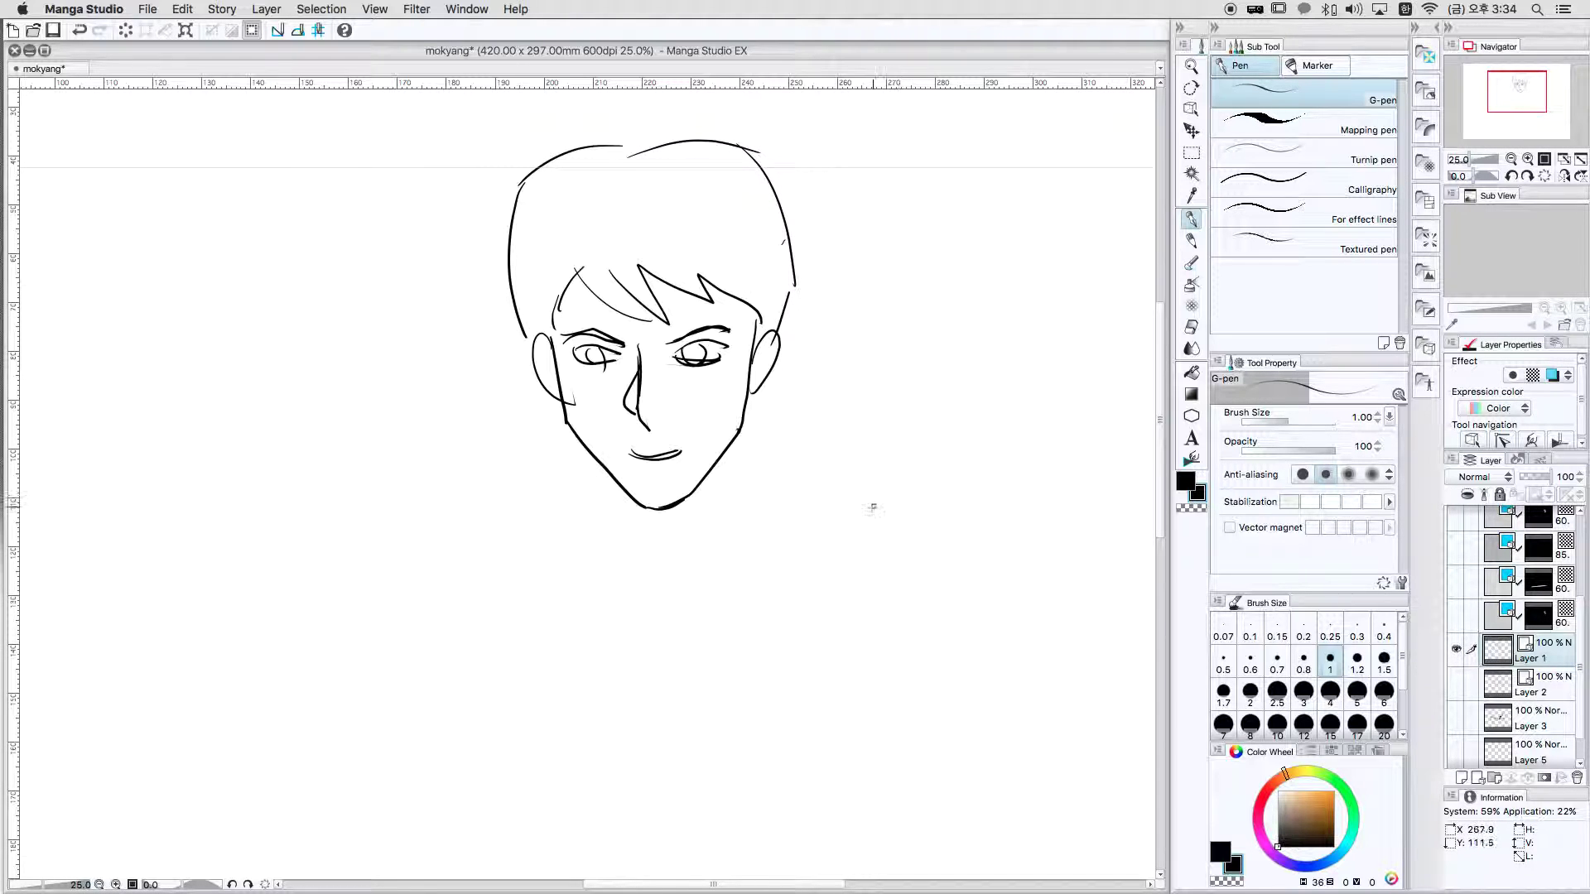
Reshape the hair outline on both sides of the head with the Control point and Pinch vector line tools.
left_click(1192, 460)
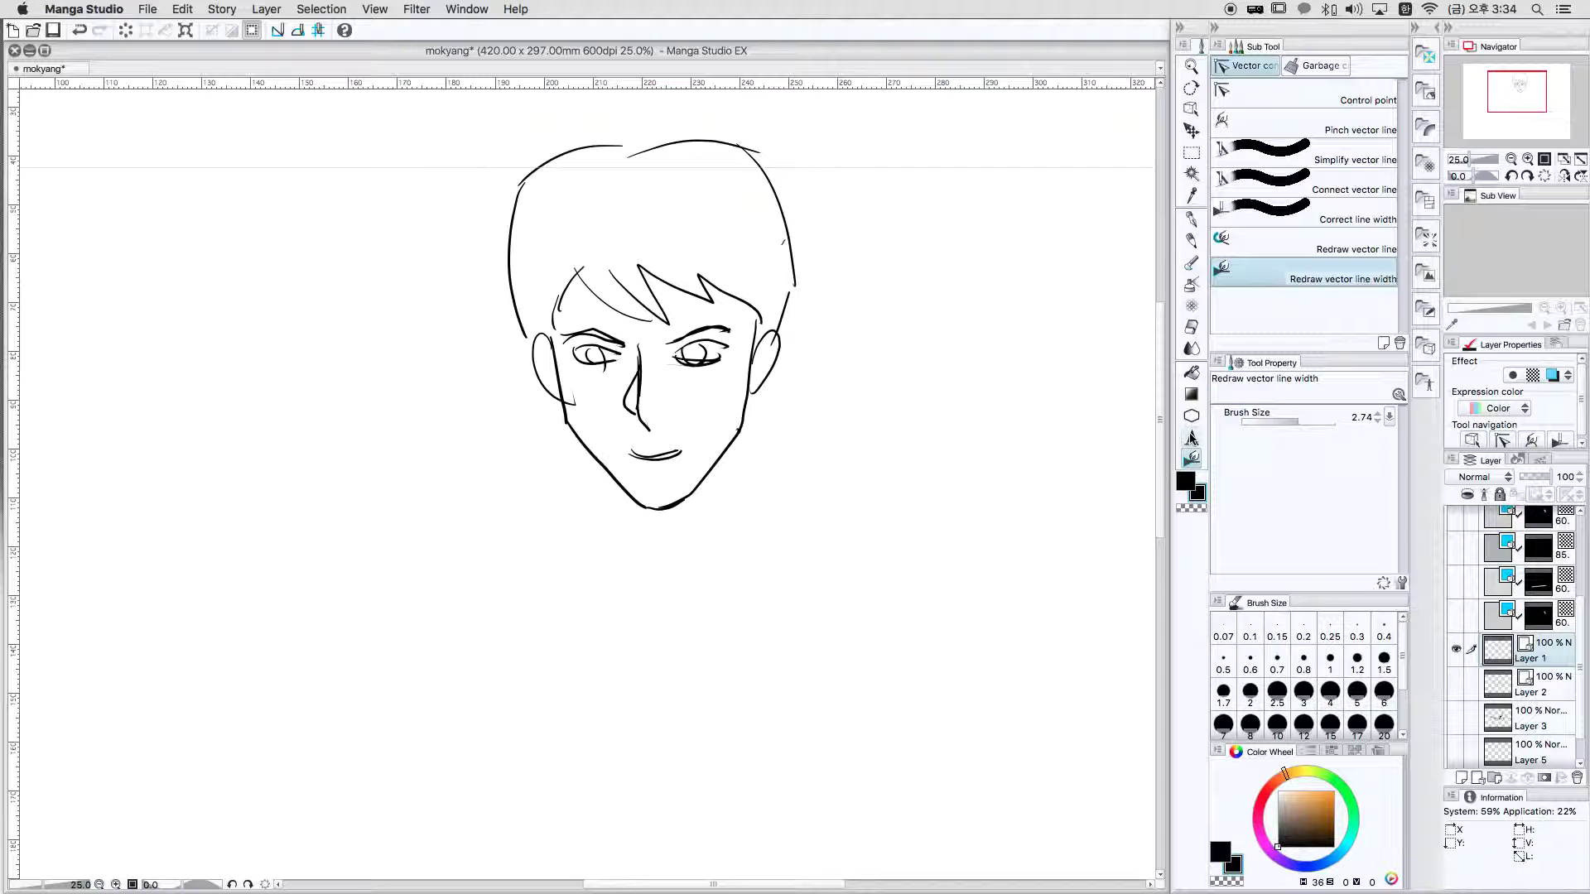
left_click(1341, 95)
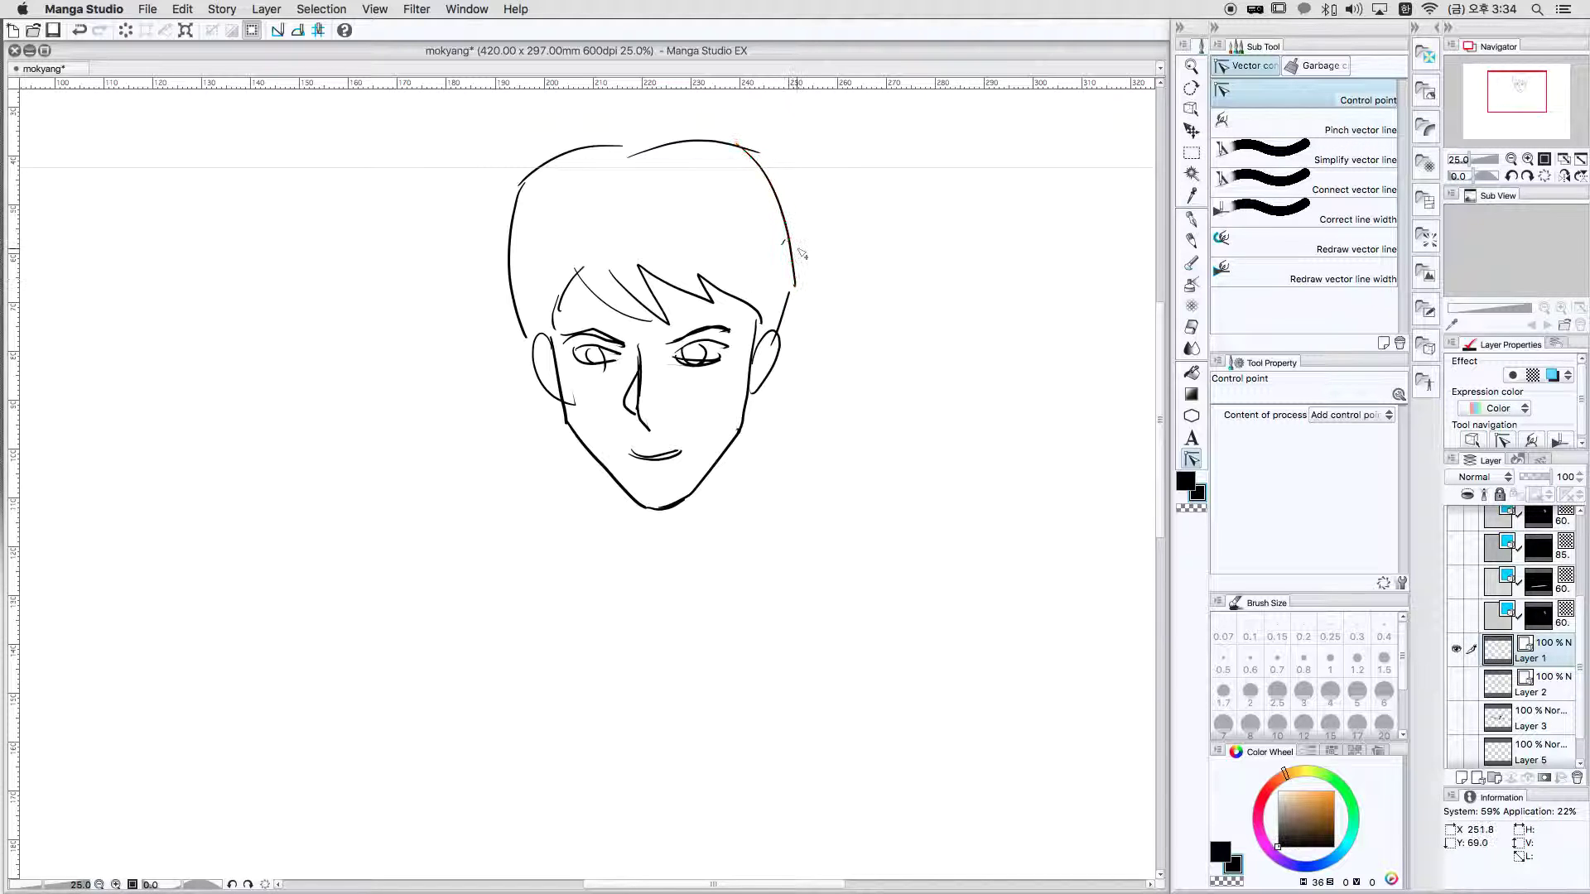
left_click_drag(792, 262, 799, 268)
left_click_drag(787, 314, 791, 318)
left_click(1325, 124)
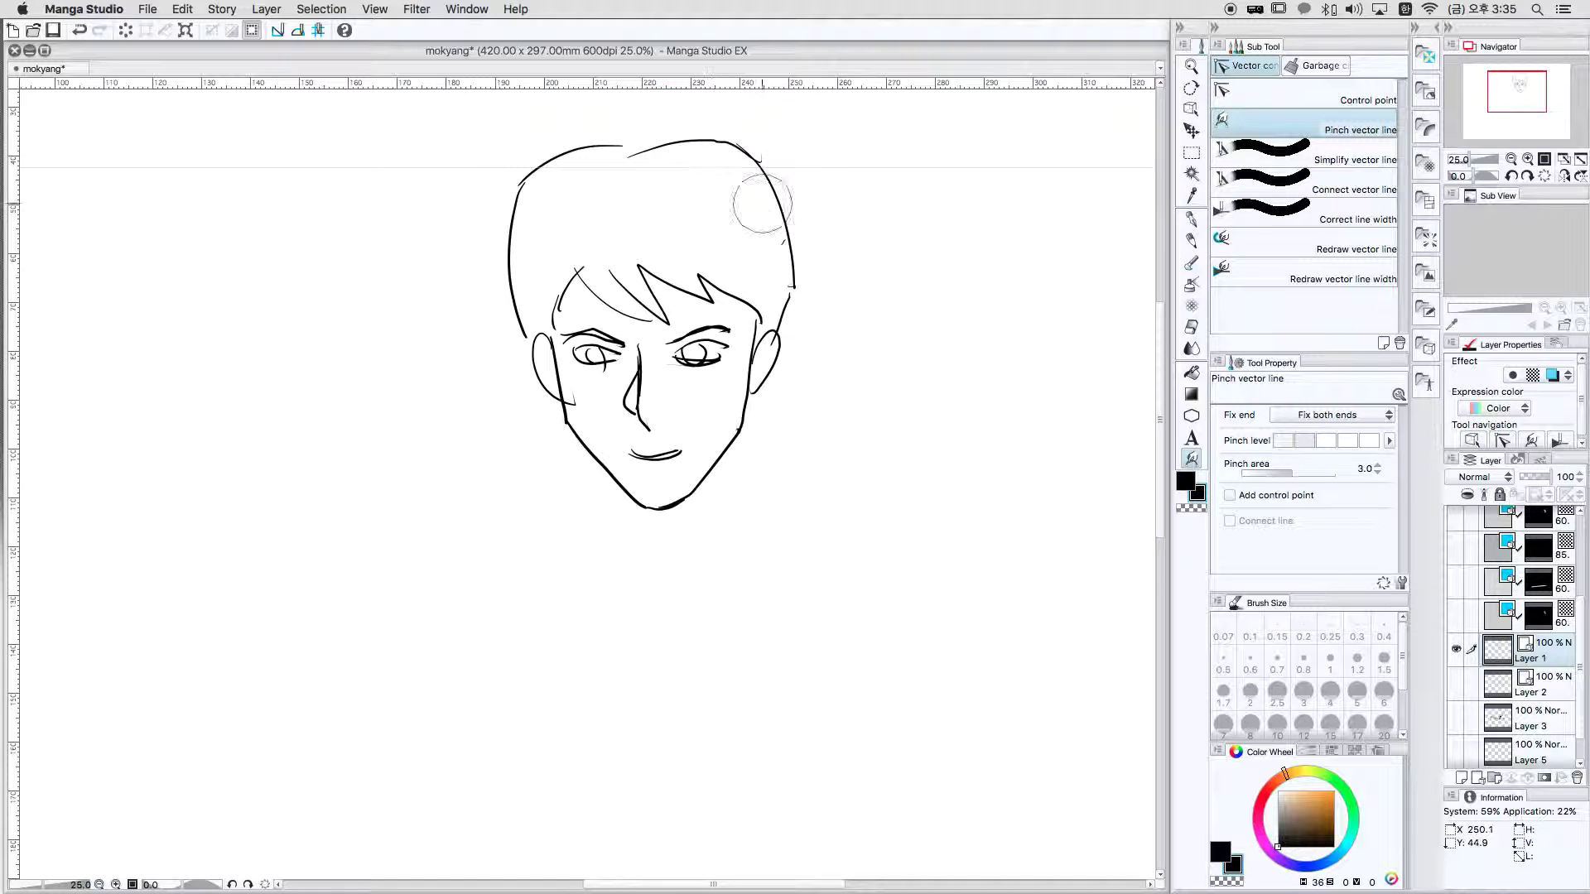
mouse_move(507, 249)
left_mouse_down()
mouse_move(530, 250)
mouse_move(508, 248)
mouse_move(510, 280)
left_mouse_up()
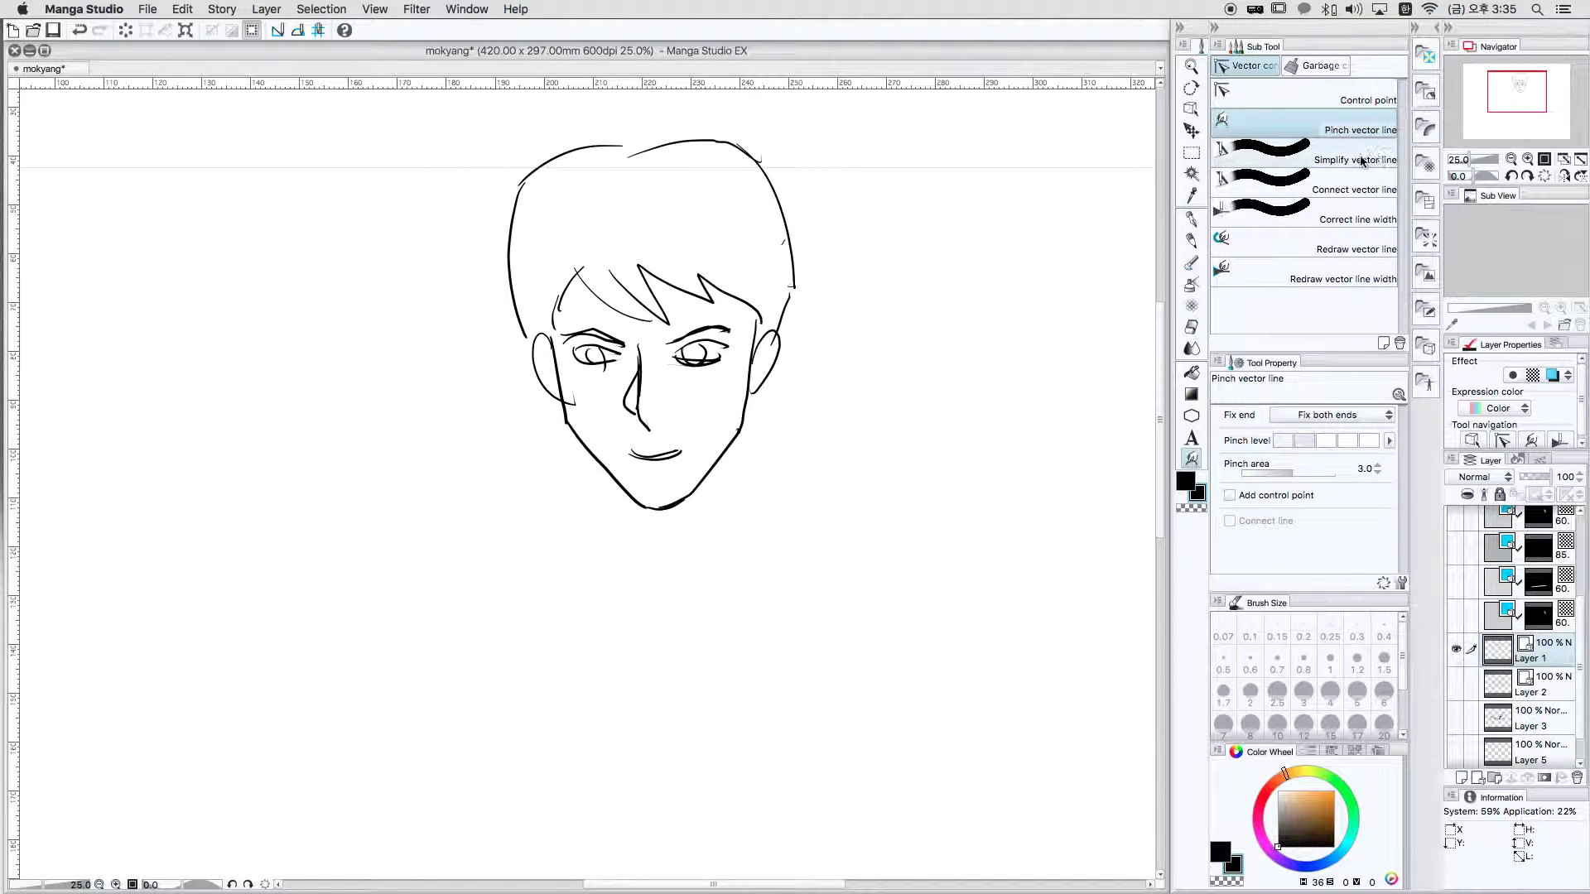
Try the Simplify vector line brush along the face's right side and chin, and undo the simplification.
left_click(1390, 160)
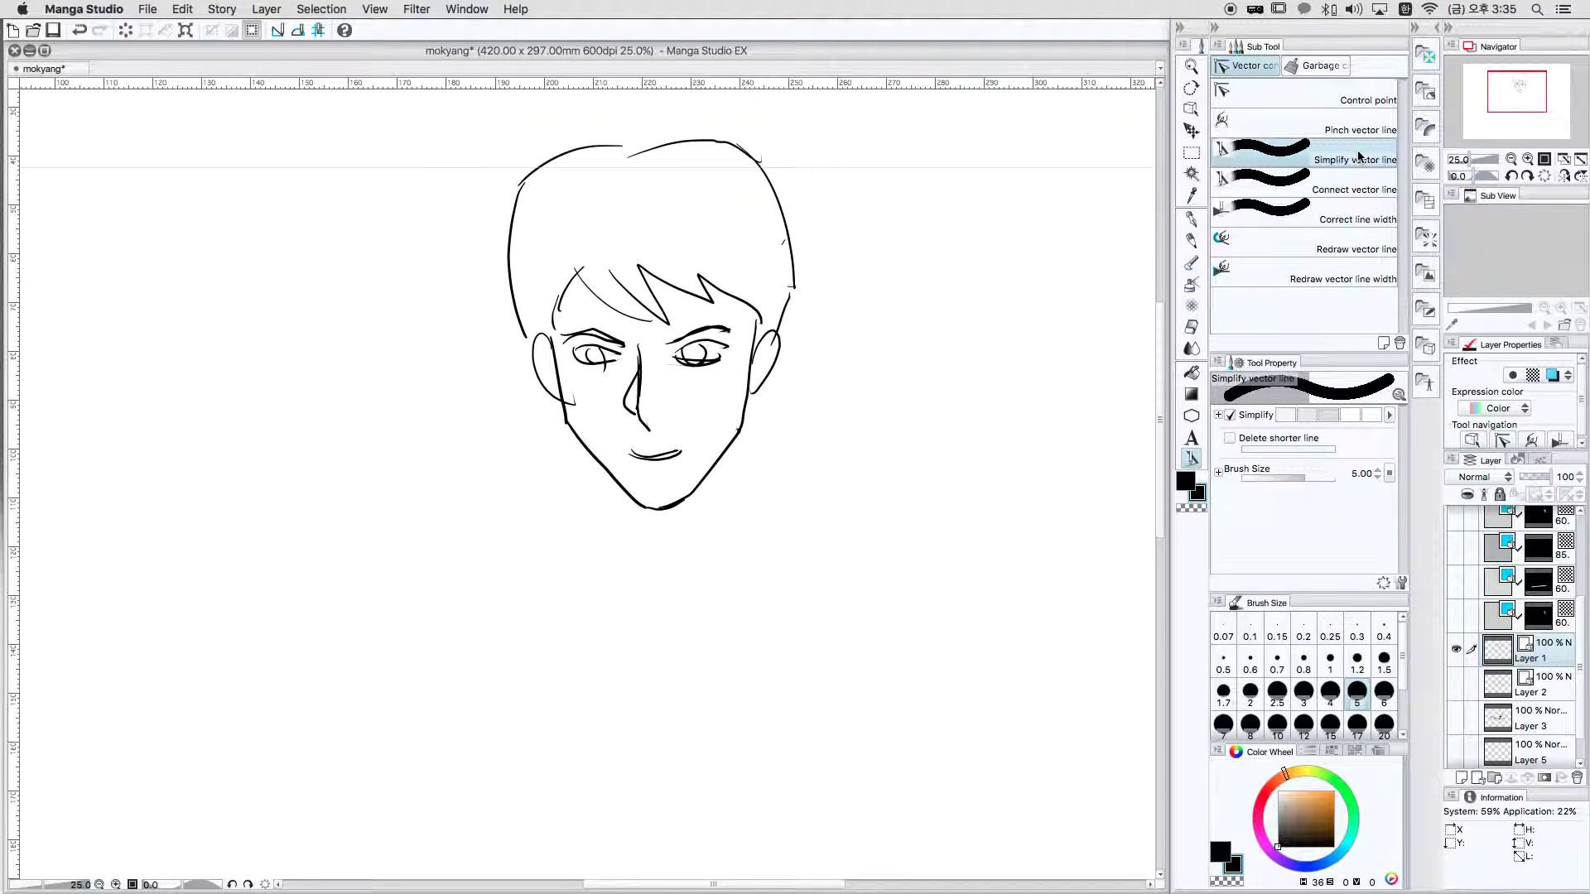
left_click(1333, 96)
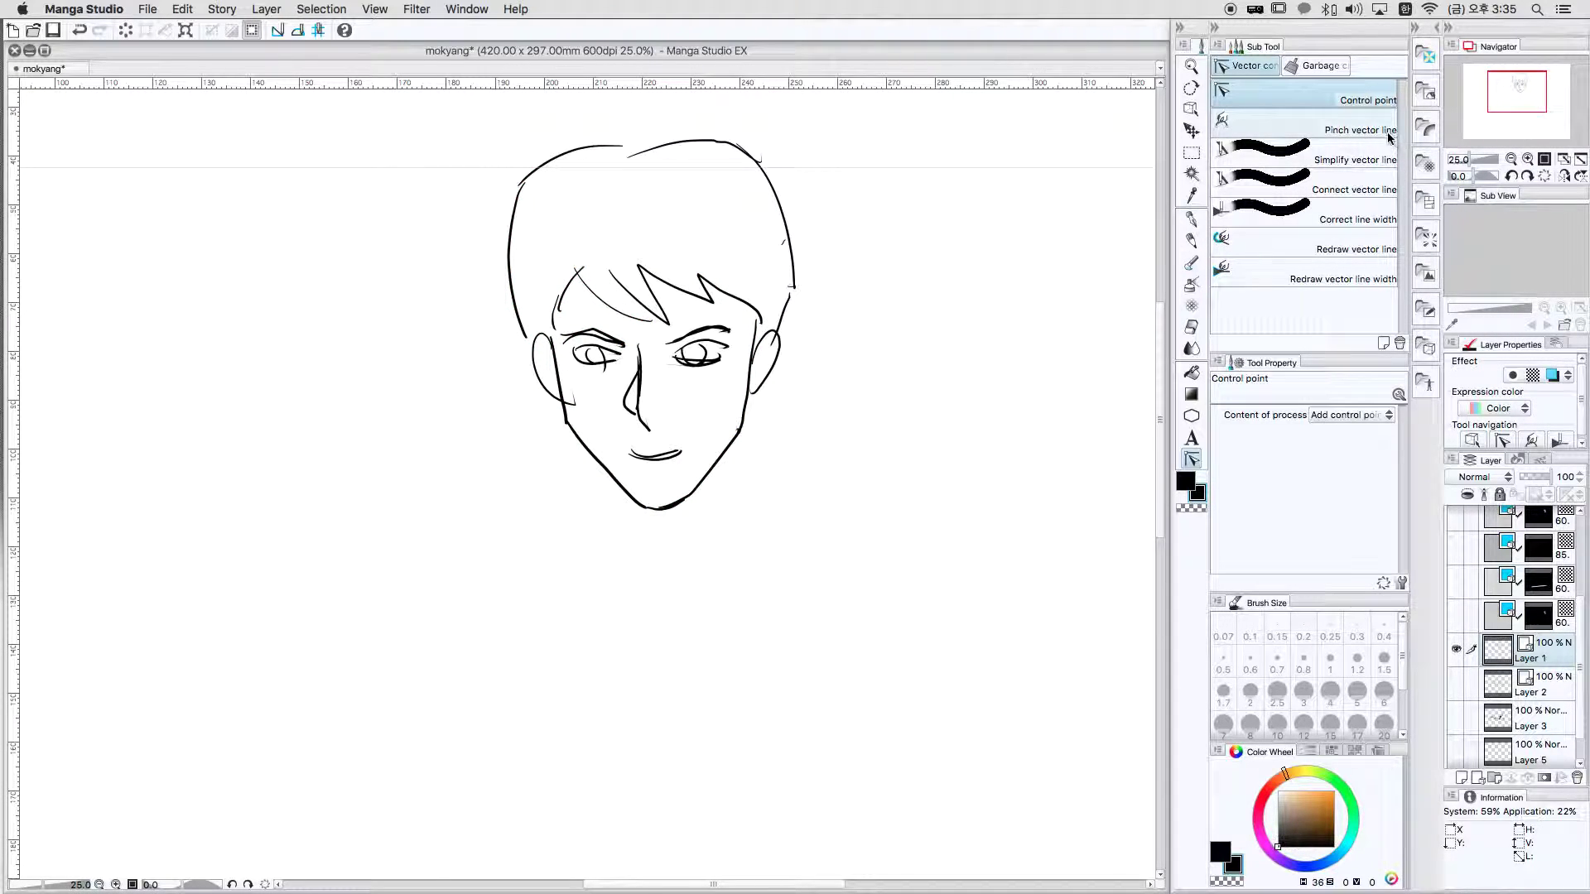
left_click(1325, 153)
mouse_move(798, 330)
left_mouse_down()
mouse_move(774, 331)
mouse_move(650, 444)
left_mouse_up()
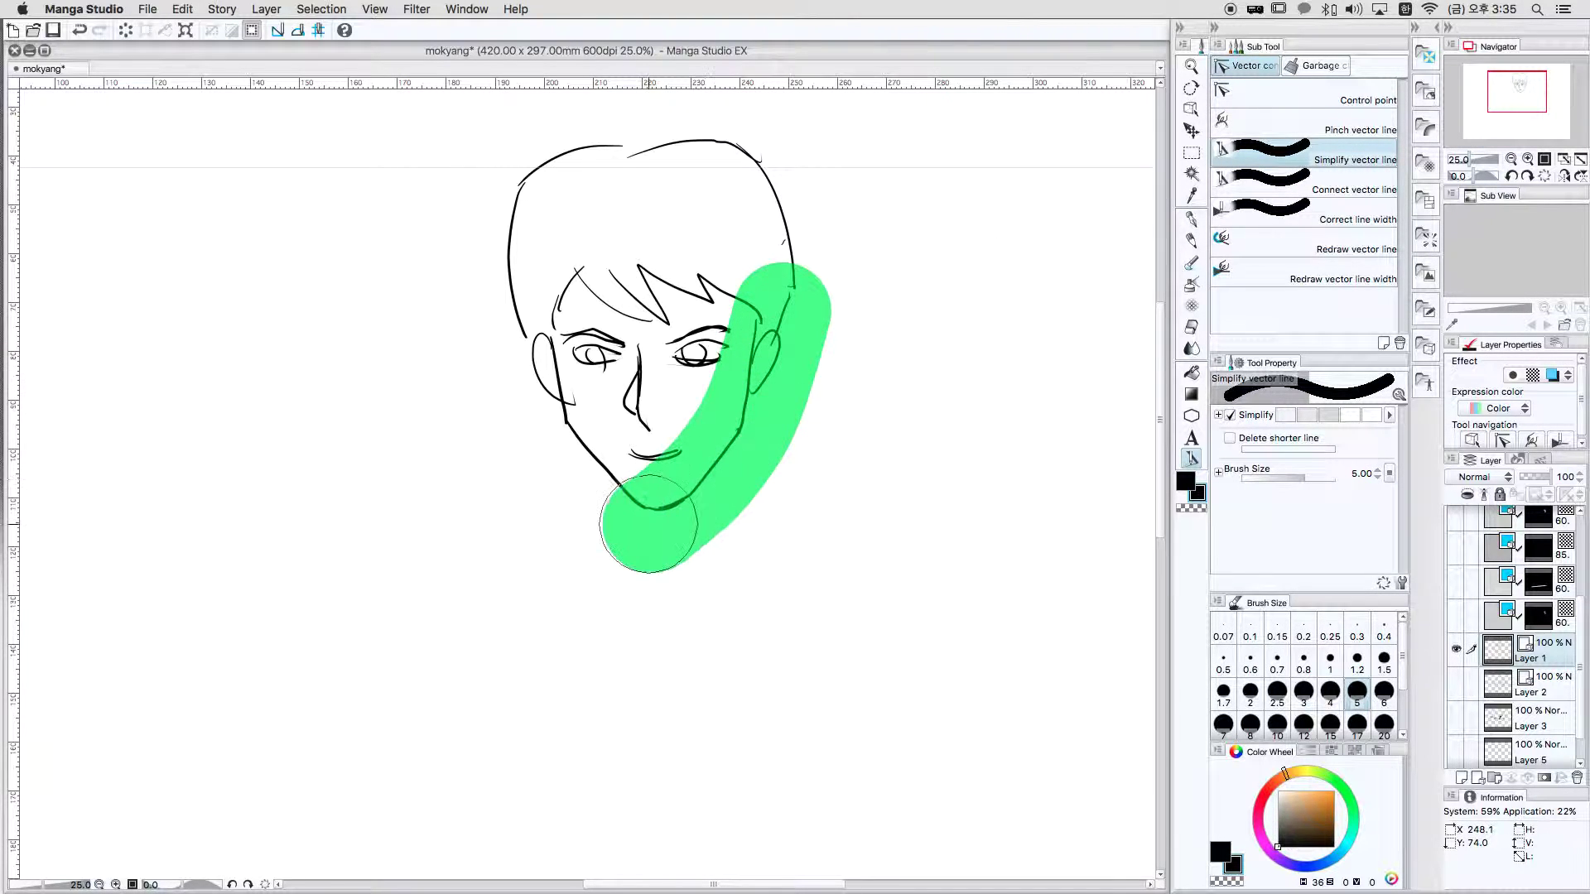
left_click(1250, 108)
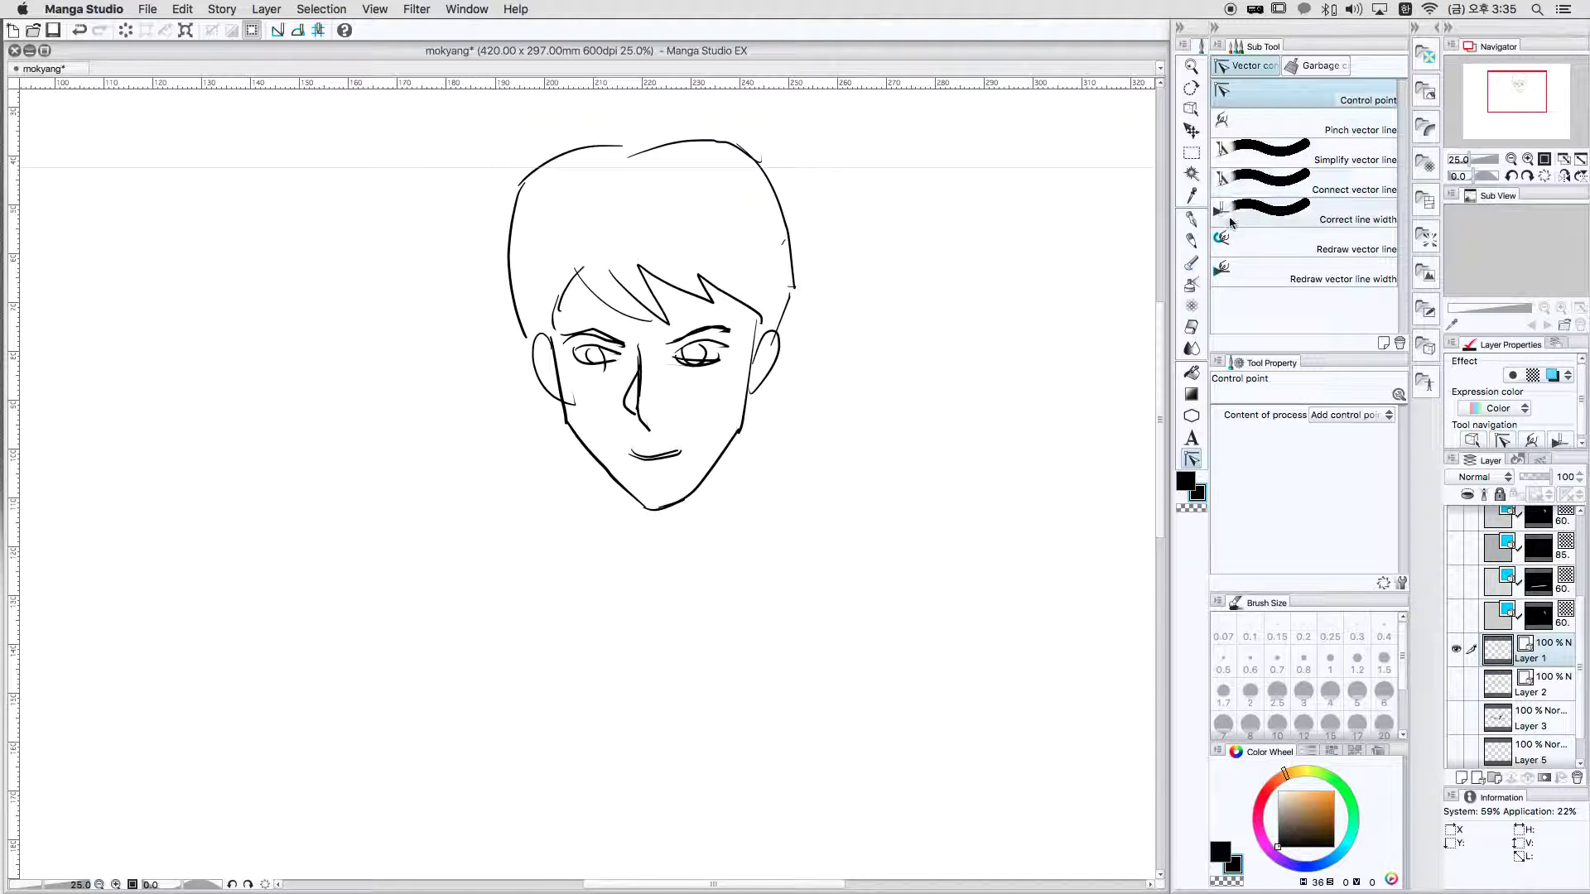
key("super+z")
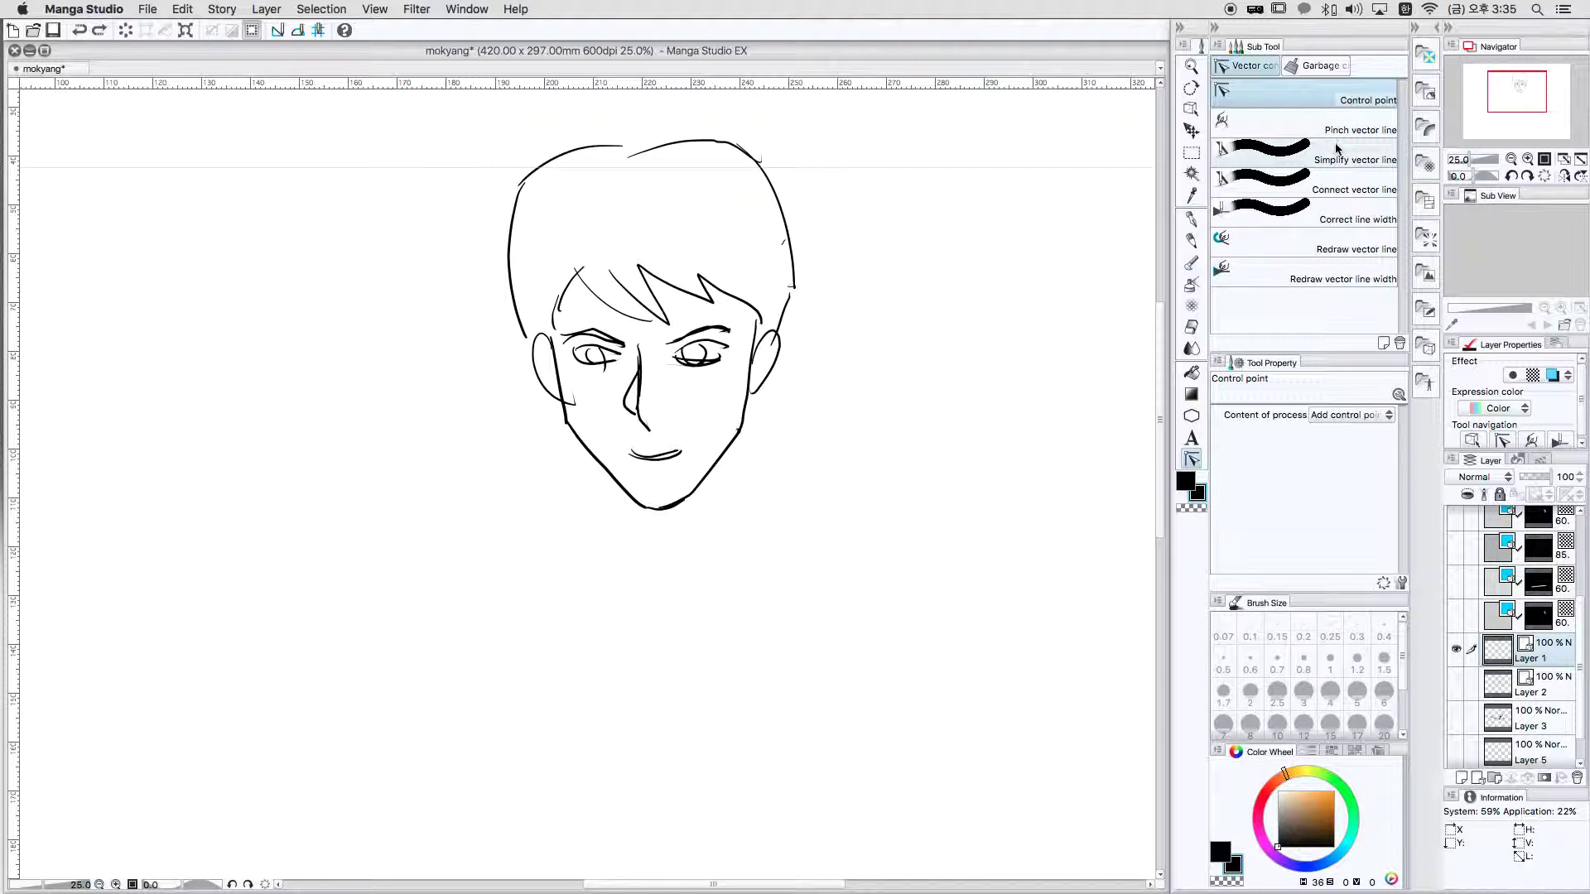
Try the Connect vector line brush on both sides of the jawline.
left_click(1317, 183)
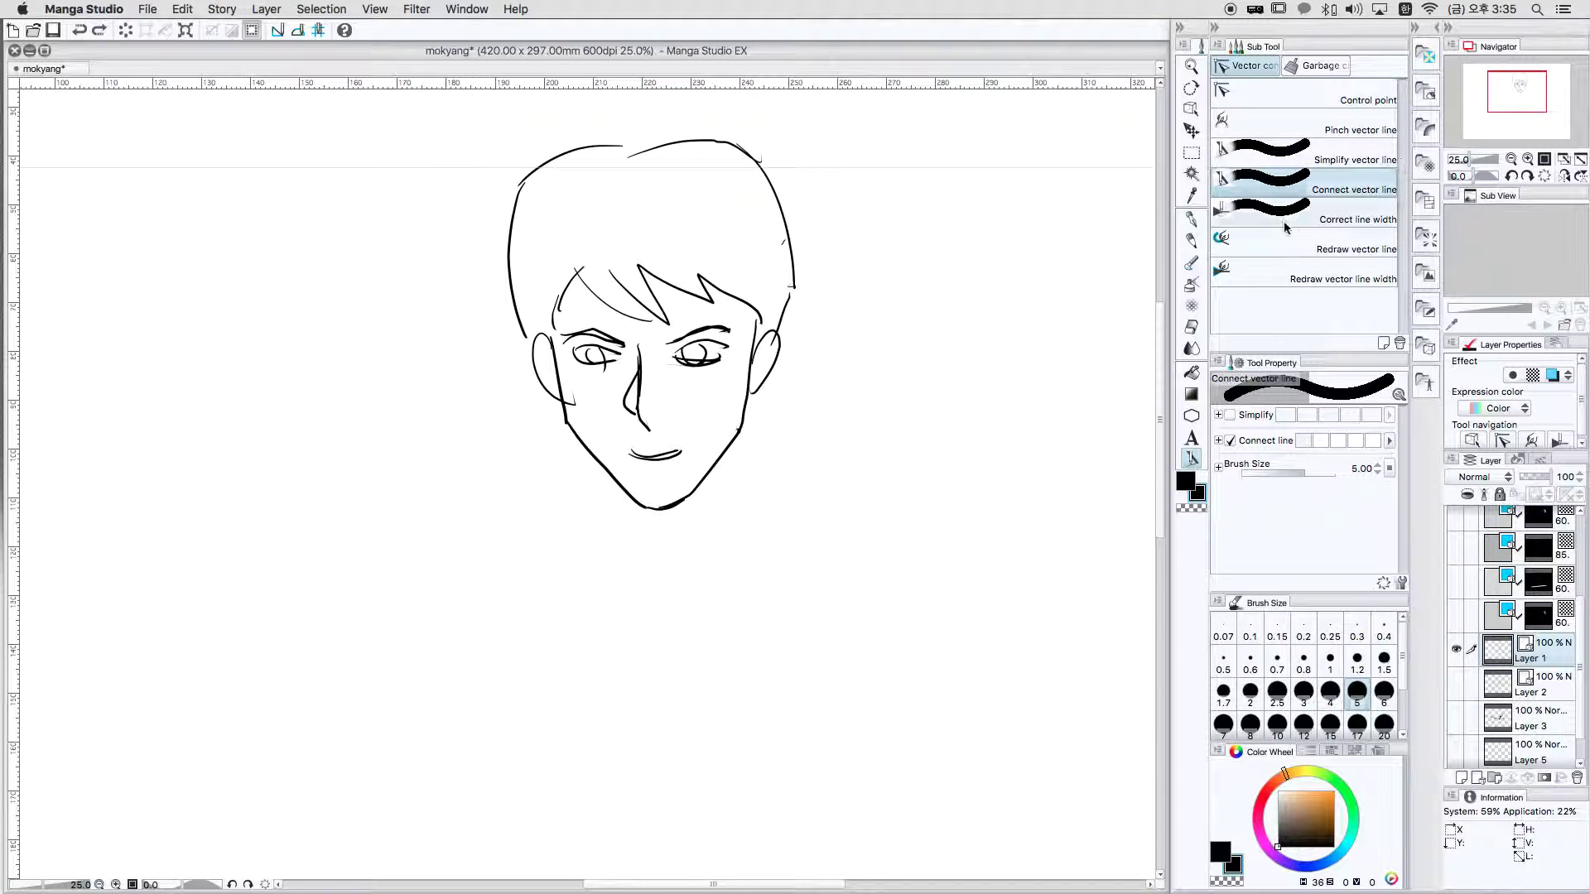
left_click_drag(742, 440, 749, 453)
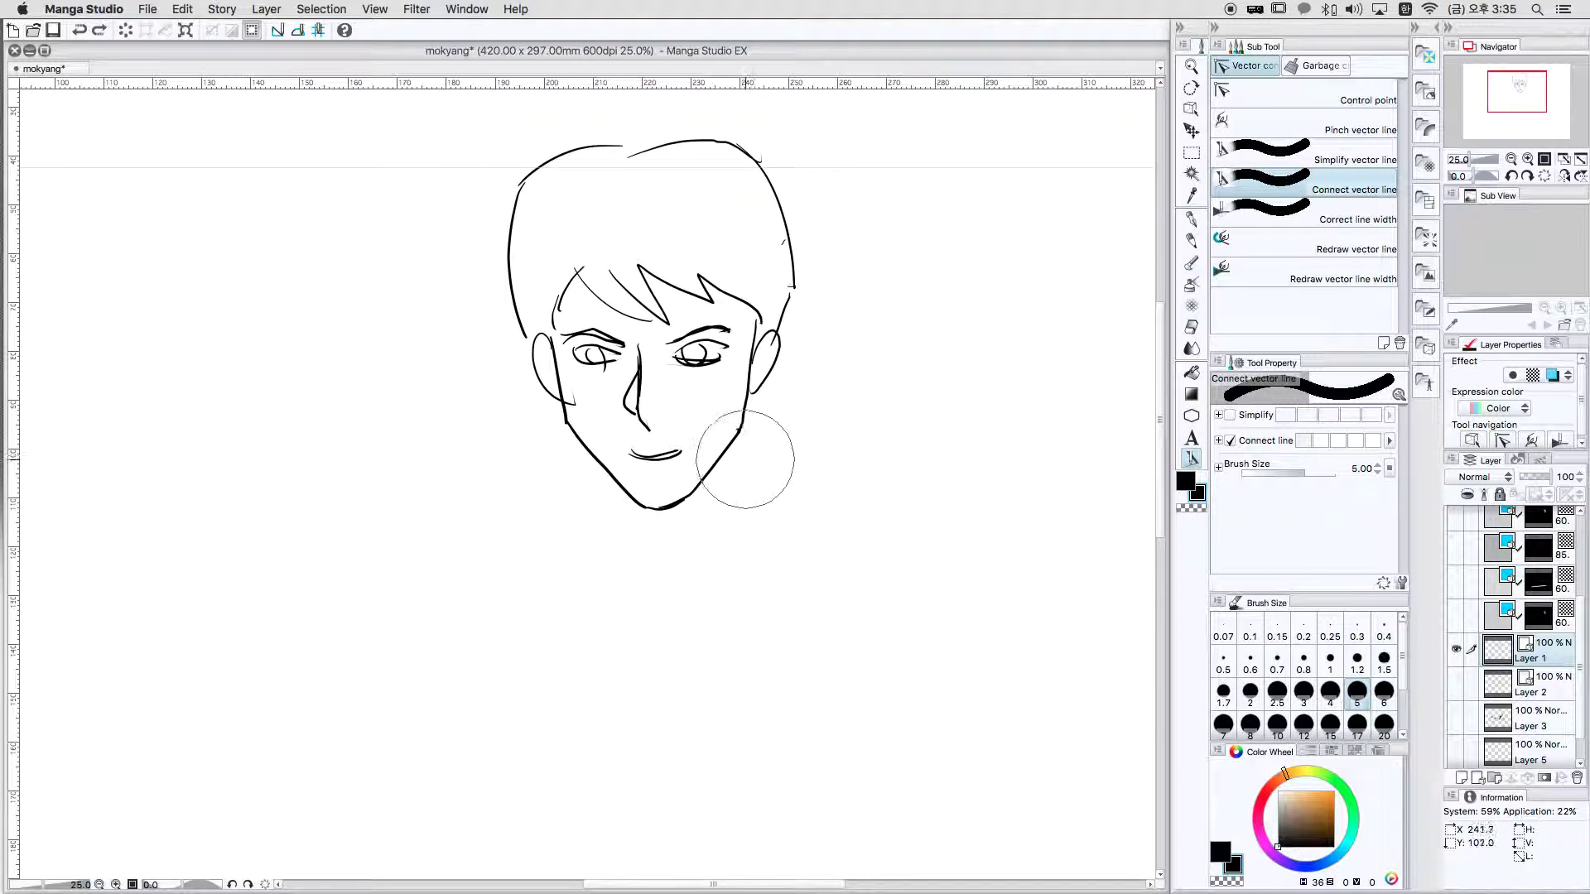
left_click_drag(622, 511, 609, 478)
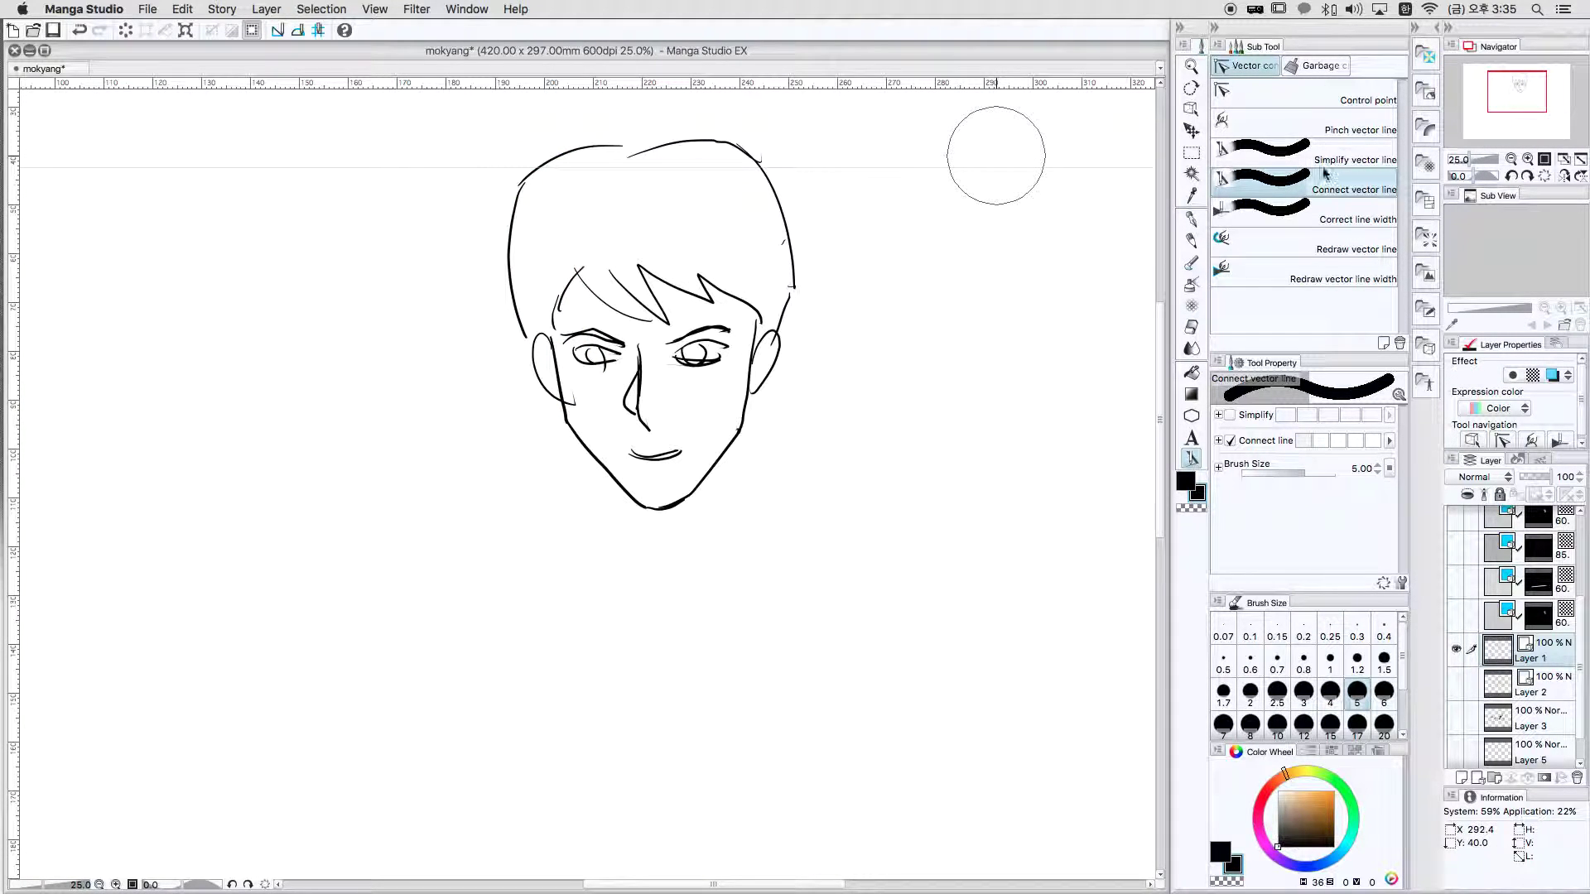
Draw several overlapping, nearly vertical G-pen strokes beside the face and try to join them with Connect vector line.
left_click(1192, 219)
left_click_drag(988, 275, 1012, 501)
left_click_drag(1008, 312, 979, 645)
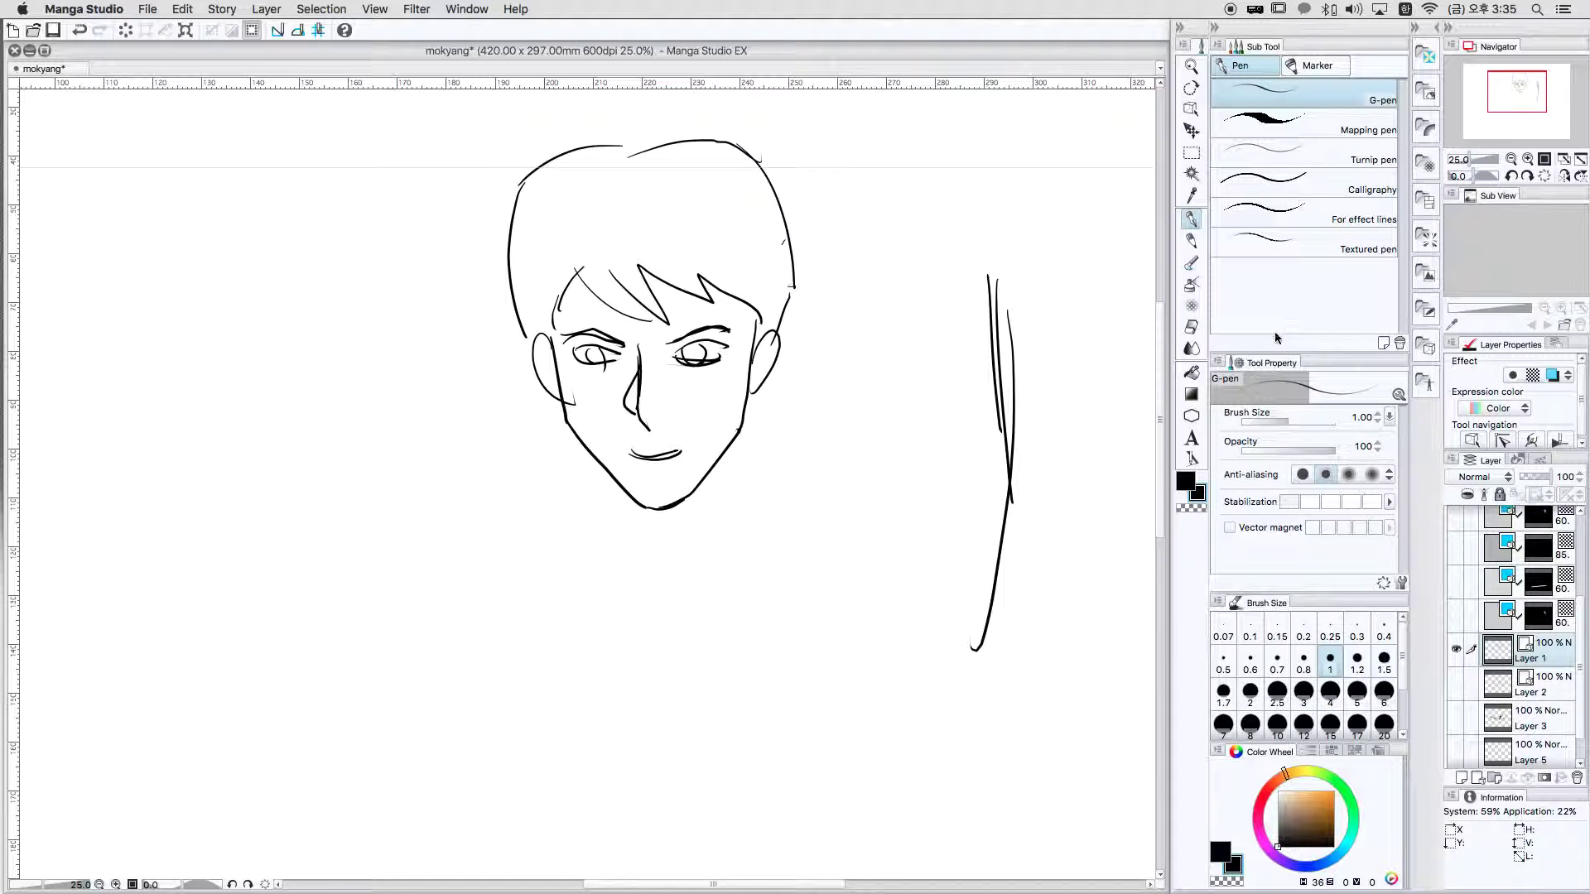
left_click(1192, 457)
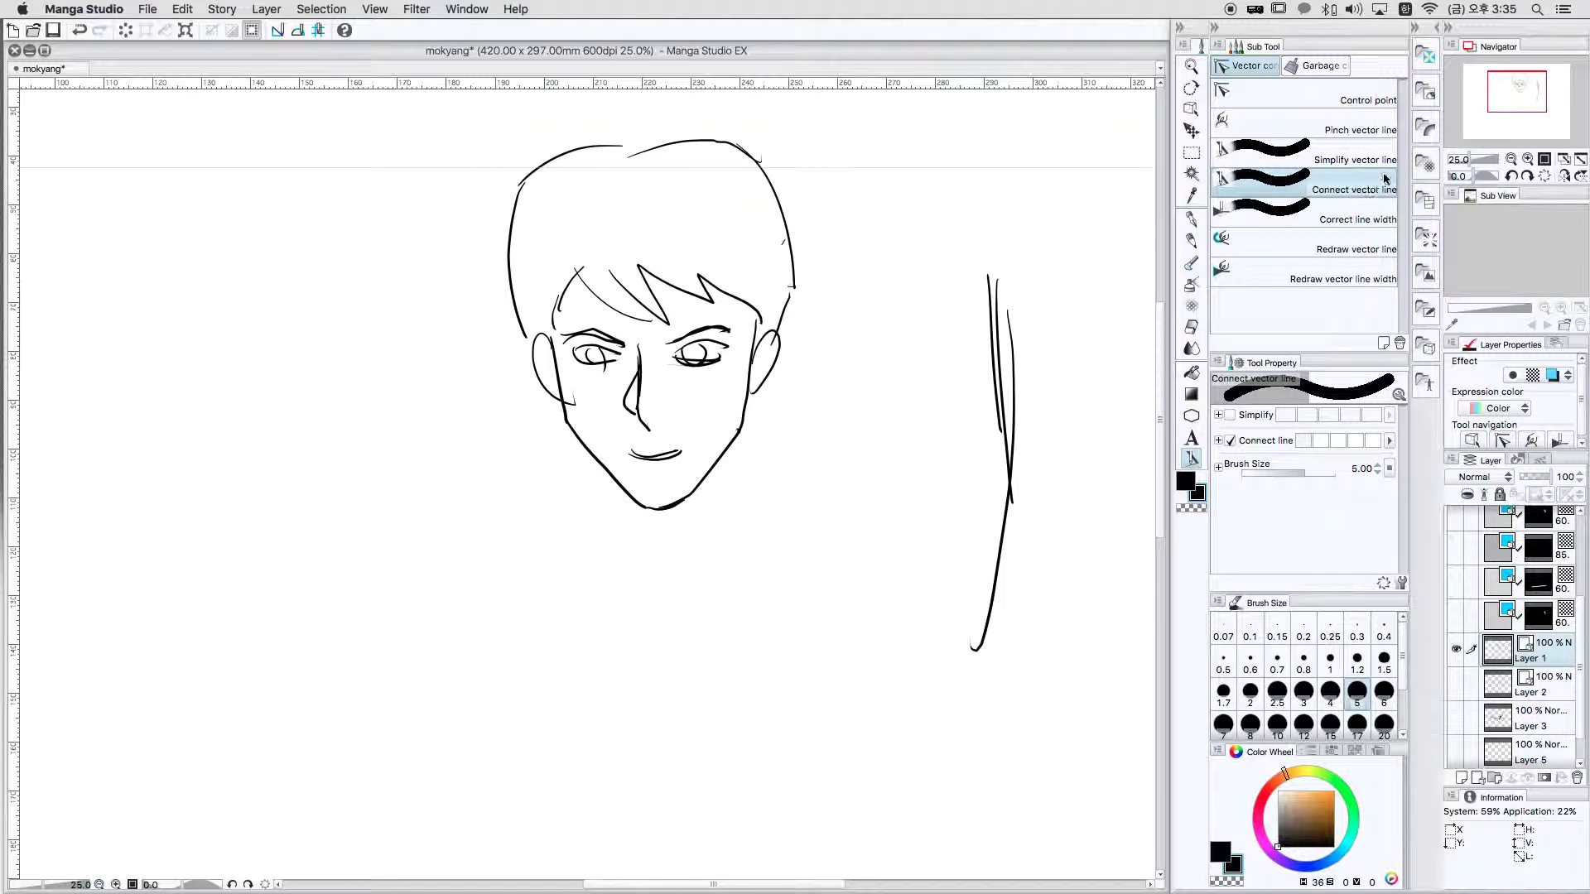
left_click_drag(990, 279, 982, 580)
left_click_drag(985, 282, 981, 672)
left_click_drag(1017, 327, 985, 670)
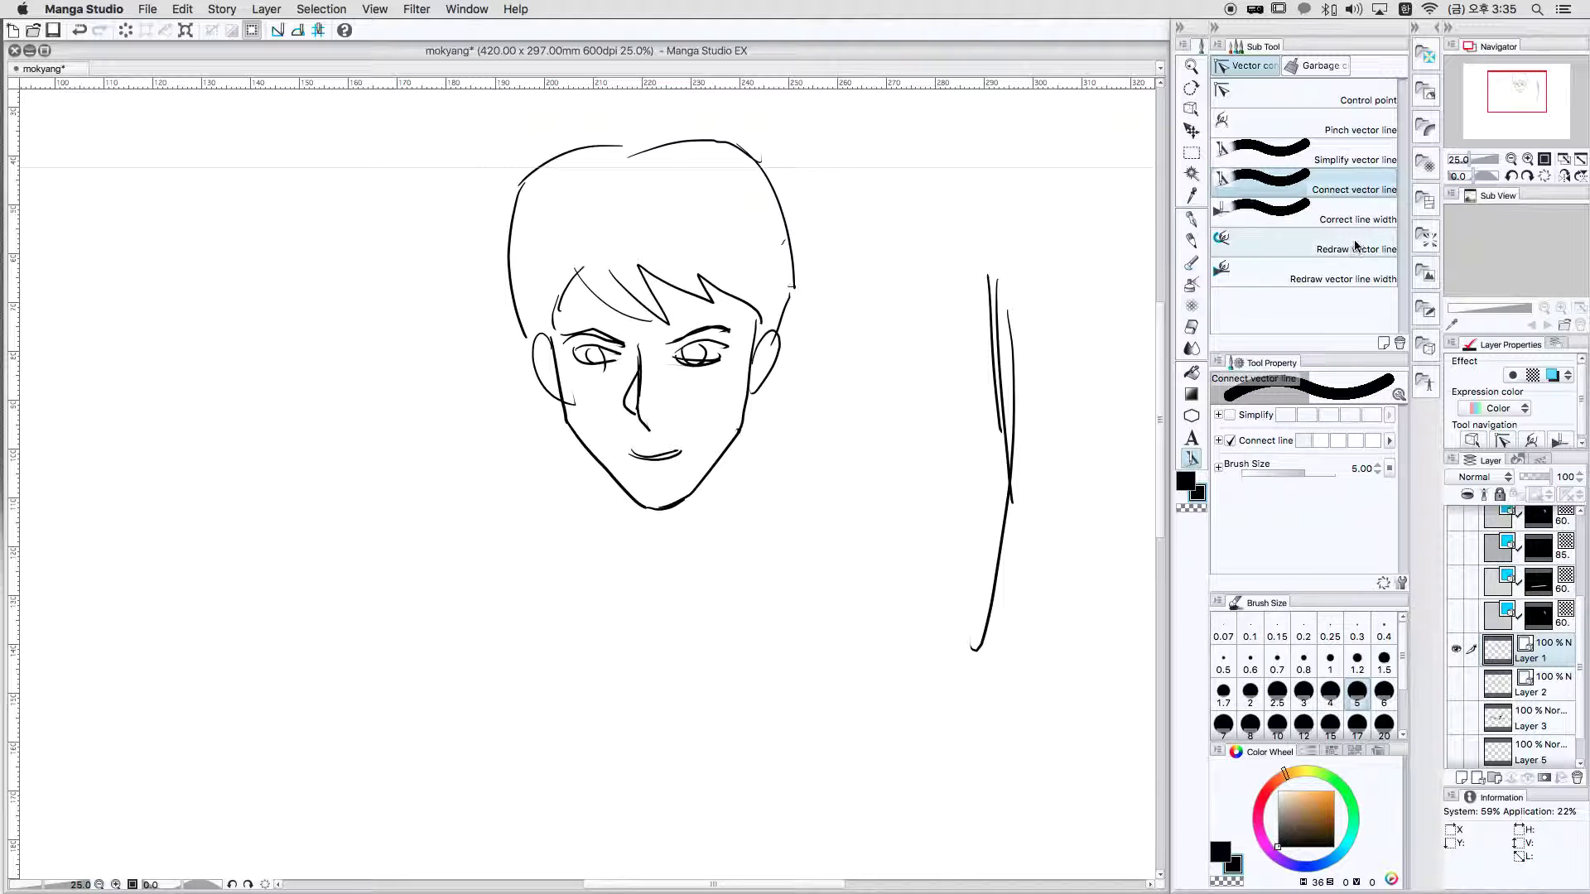
Thicken the vertical test strokes, the head's right outline and the jawline with the Correct line width brush.
left_click(1366, 215)
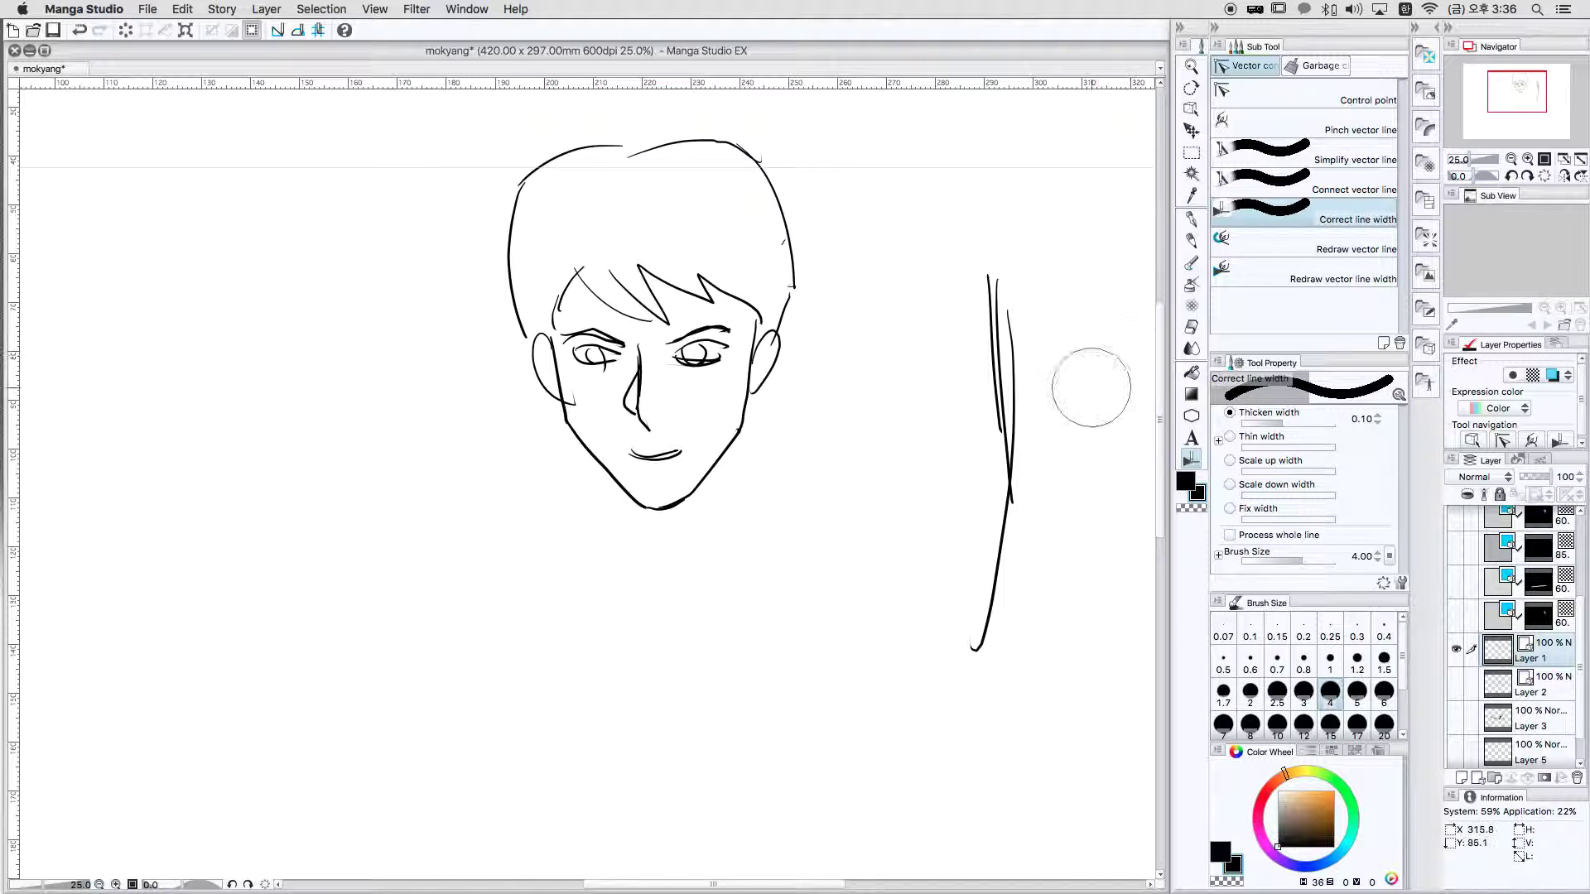
mouse_move(998, 282)
left_mouse_down()
mouse_move(1008, 567)
mouse_move(1023, 495)
left_mouse_up()
left_click_drag(1015, 418, 1030, 547)
left_click_drag(1050, 443, 1067, 443)
left_click_drag(993, 306, 1068, 426)
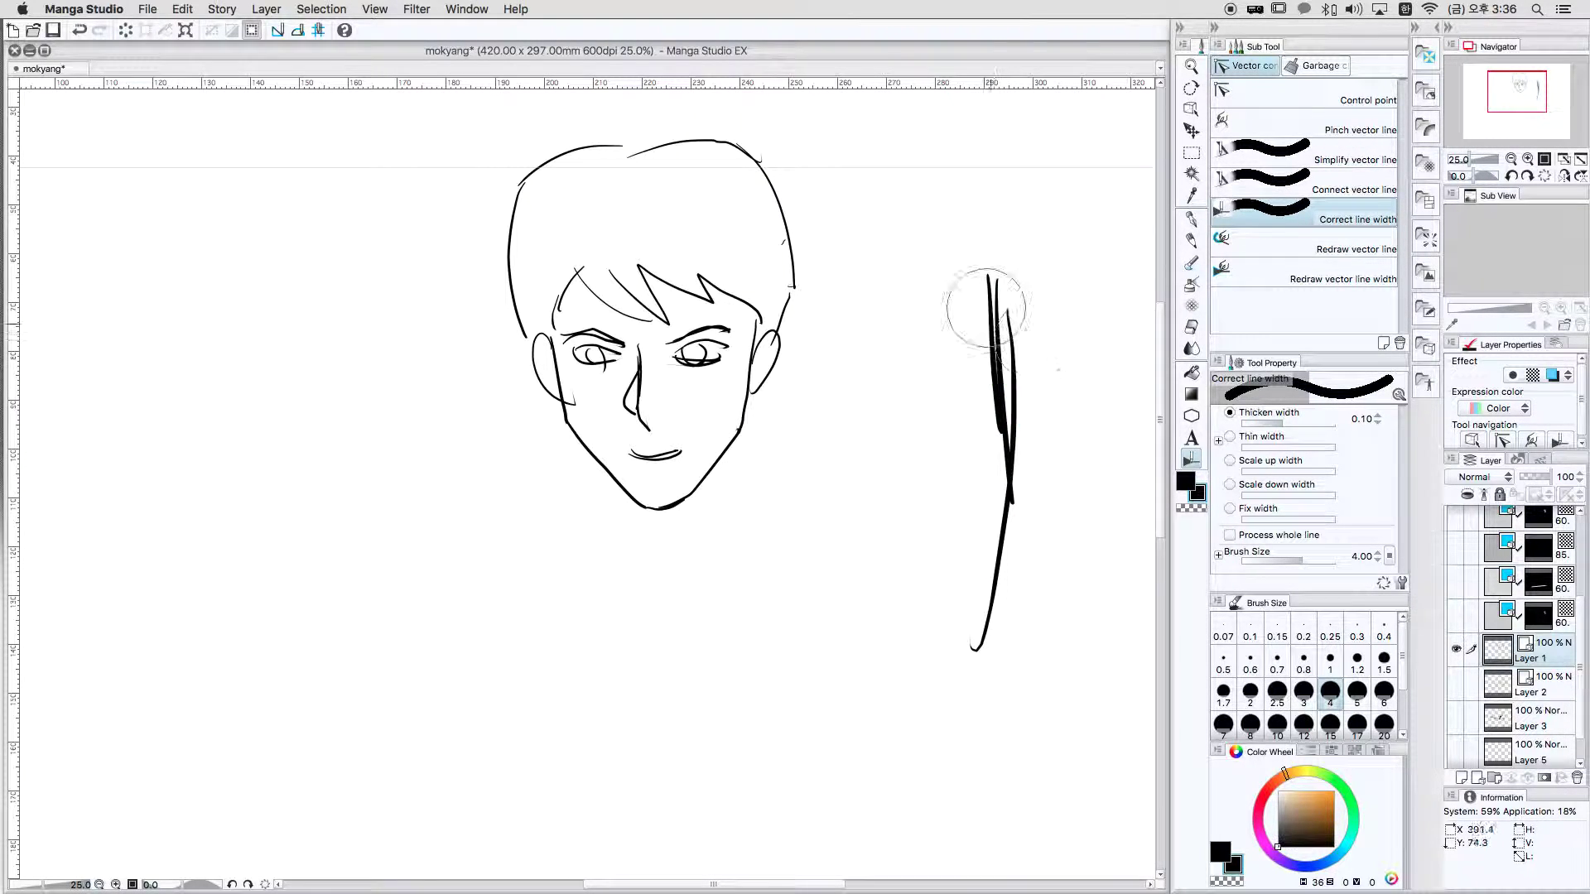
mouse_move(822, 232)
left_mouse_down()
mouse_move(812, 270)
mouse_move(774, 186)
left_mouse_up()
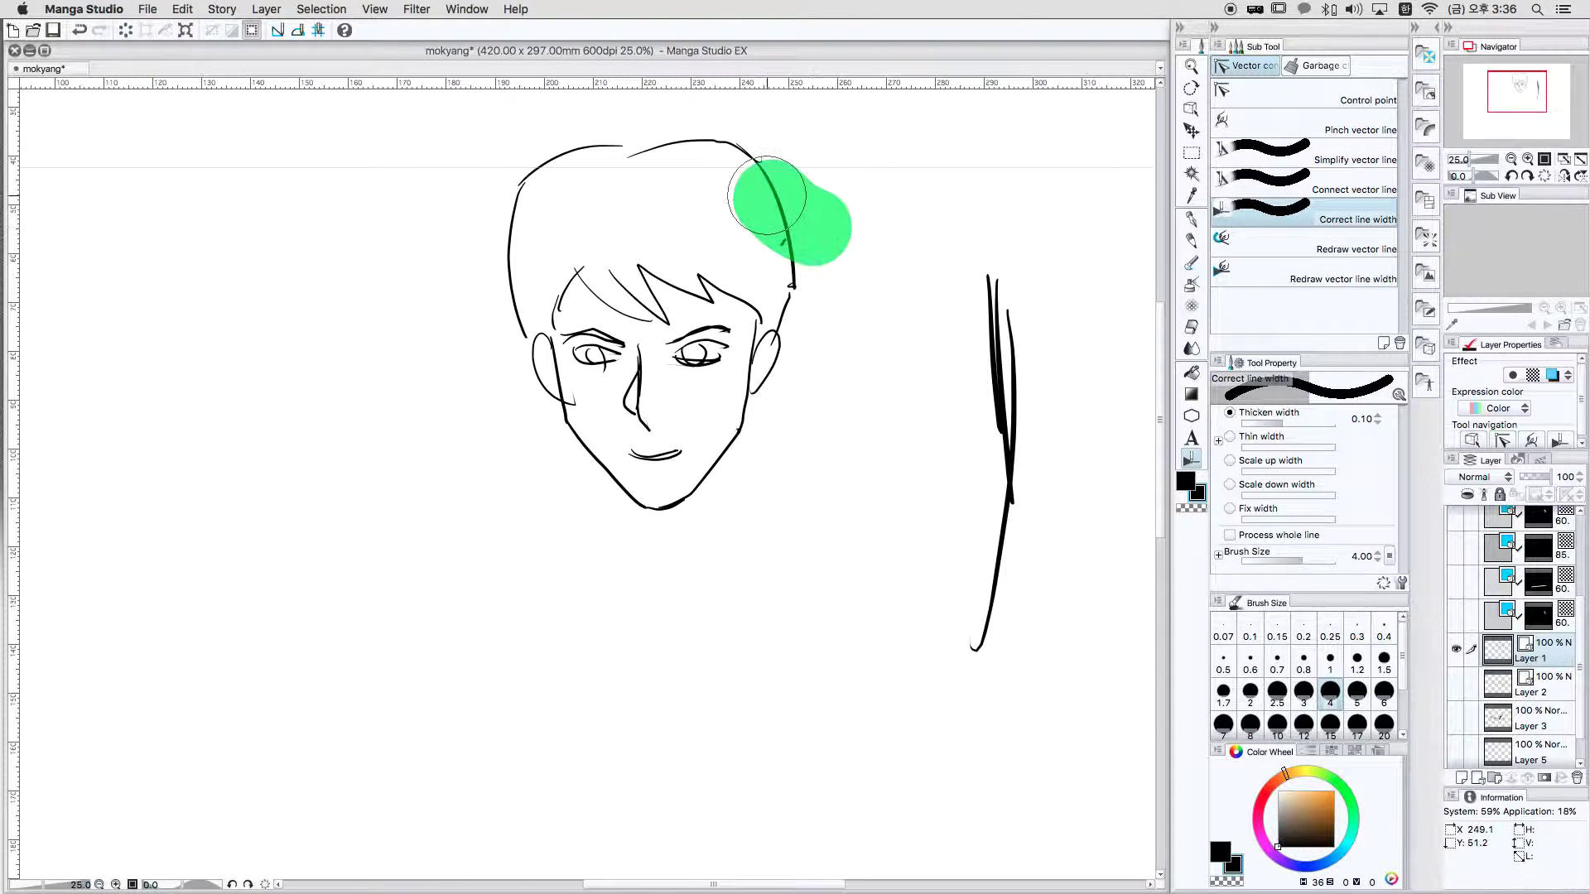
mouse_move(791, 303)
left_mouse_down()
mouse_move(735, 425)
mouse_move(733, 497)
left_mouse_up()
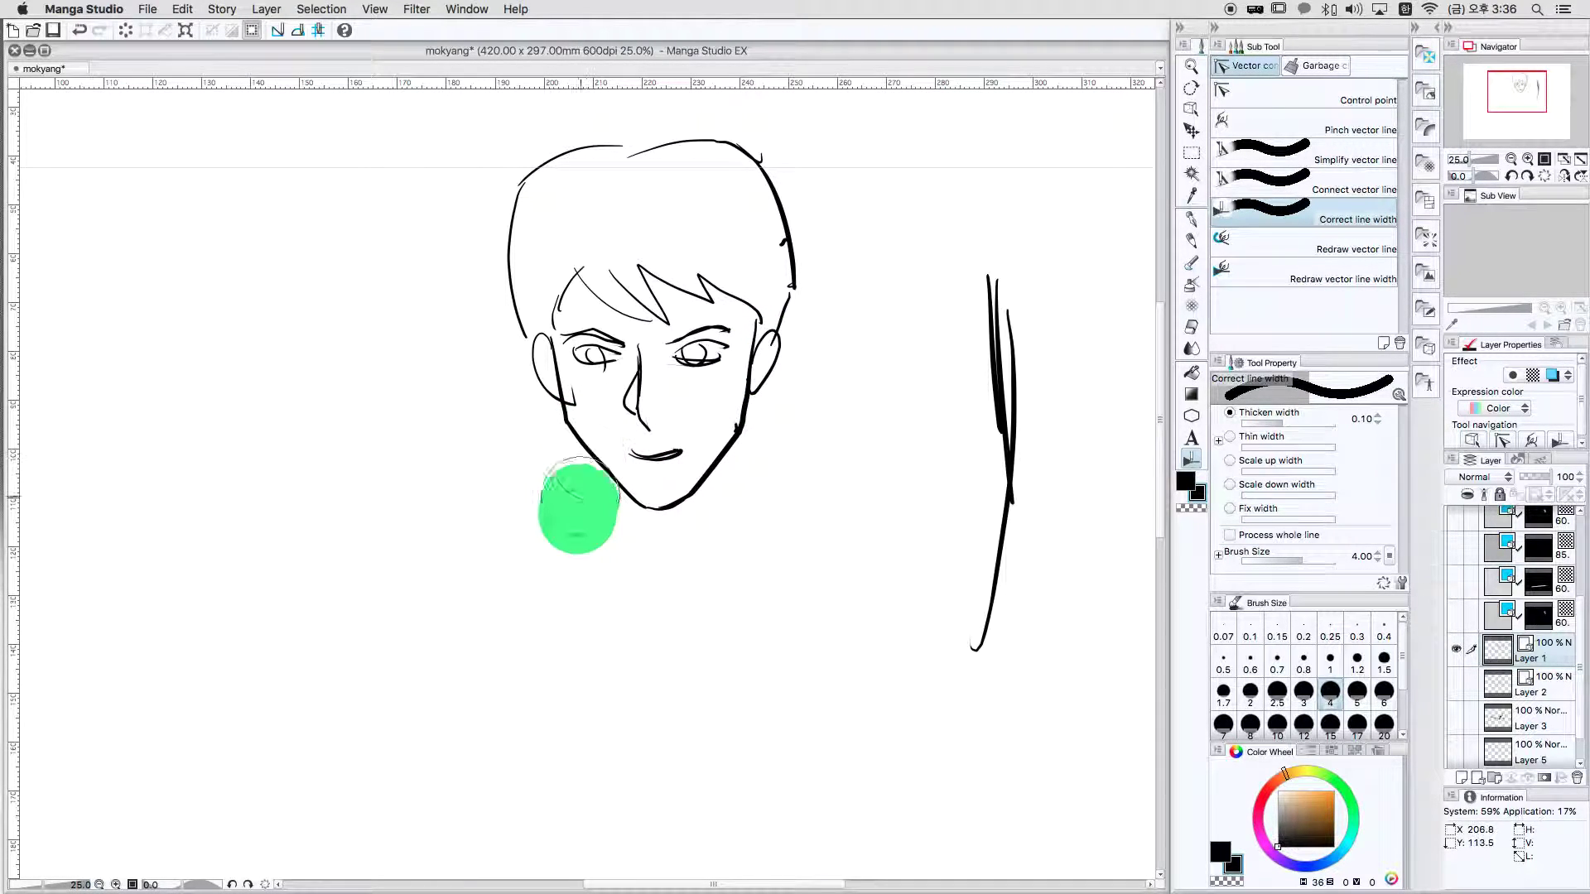
Show the Layer 2 line art again and clear the test drawing from Layer 1.
left_click(1456, 682)
scroll(1562, 644, "down", 1)
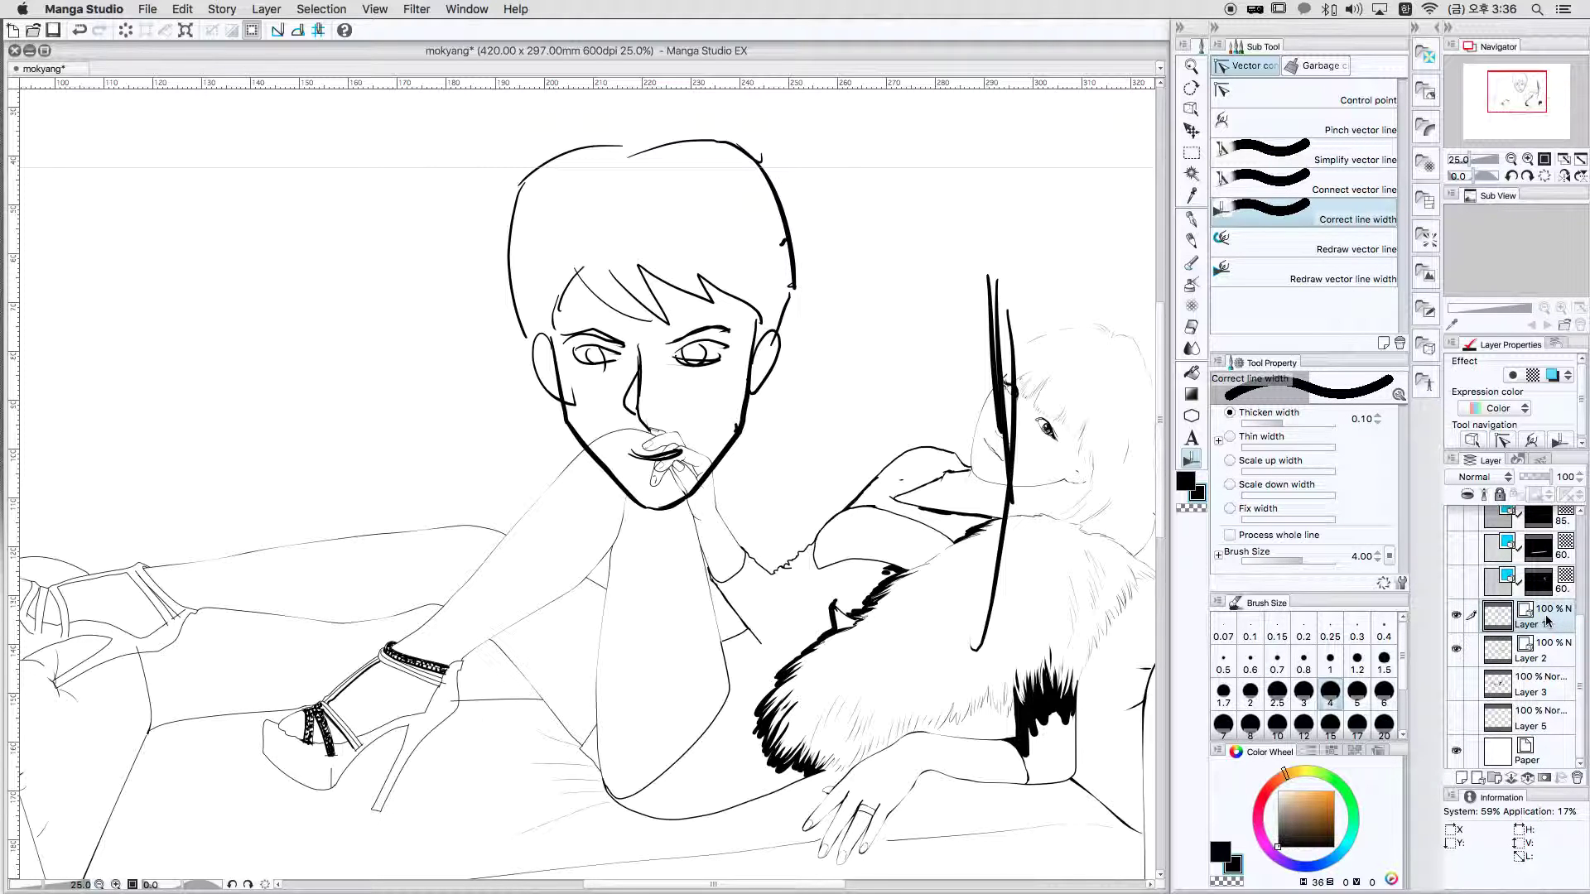
key("Delete")
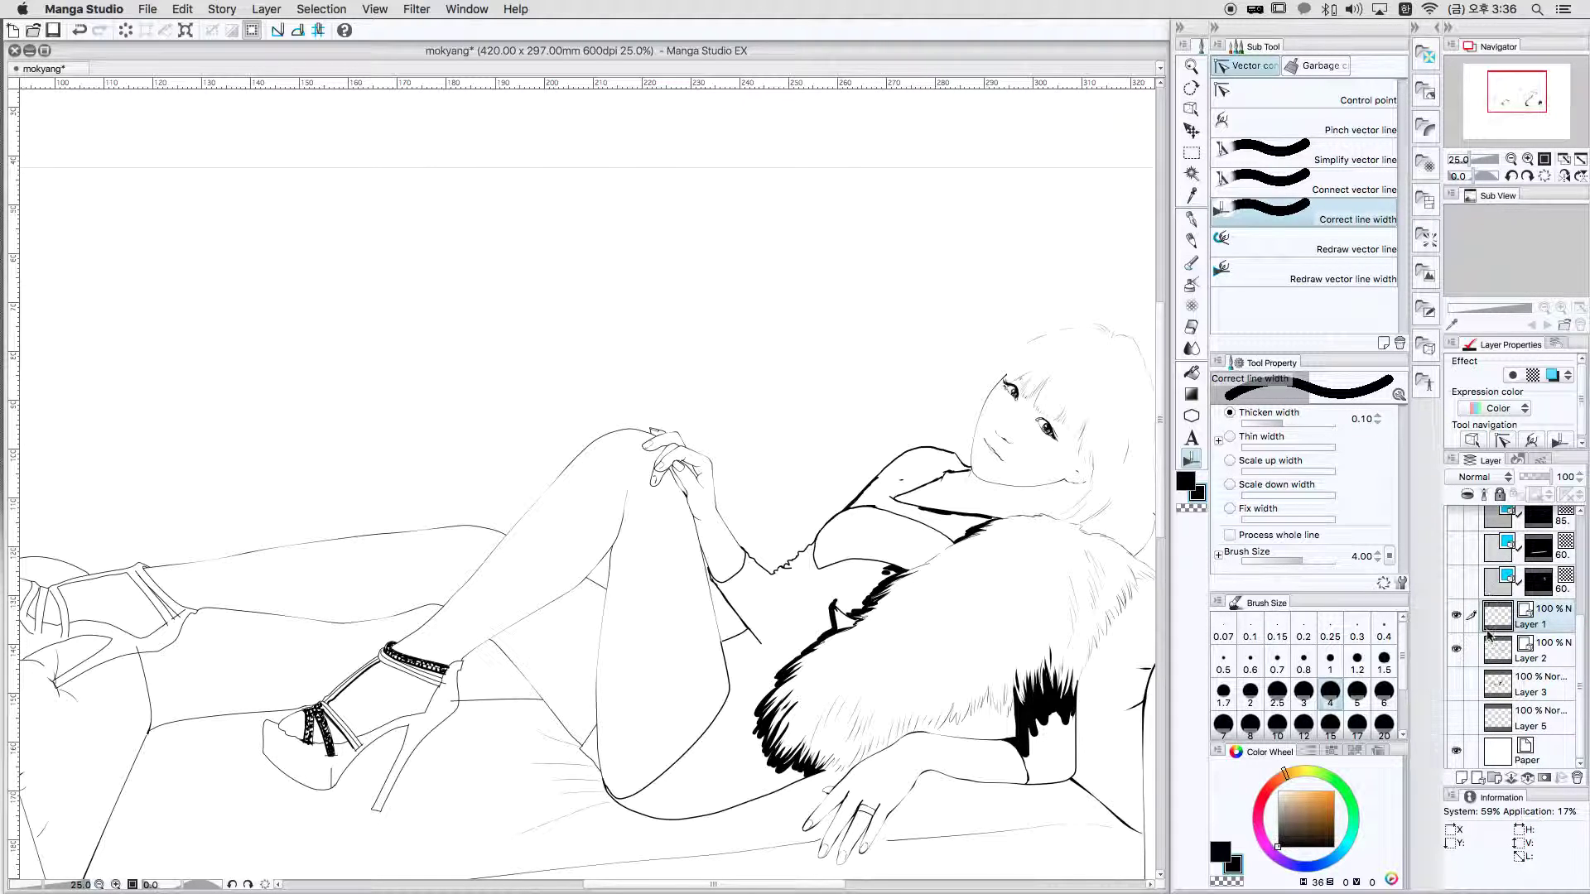
Show Layer 3's solid blacks, make Layer 2 active, and thicken the armrest outline beside the woman's head with Correct line width.
left_click(1457, 690)
left_click_drag(747, 618, 711, 414)
left_click_drag(1034, 559, 745, 538)
left_click_drag(960, 466, 915, 638)
mouse_move(958, 462)
left_mouse_down()
mouse_move(967, 482)
mouse_move(911, 493)
mouse_move(907, 608)
left_mouse_up()
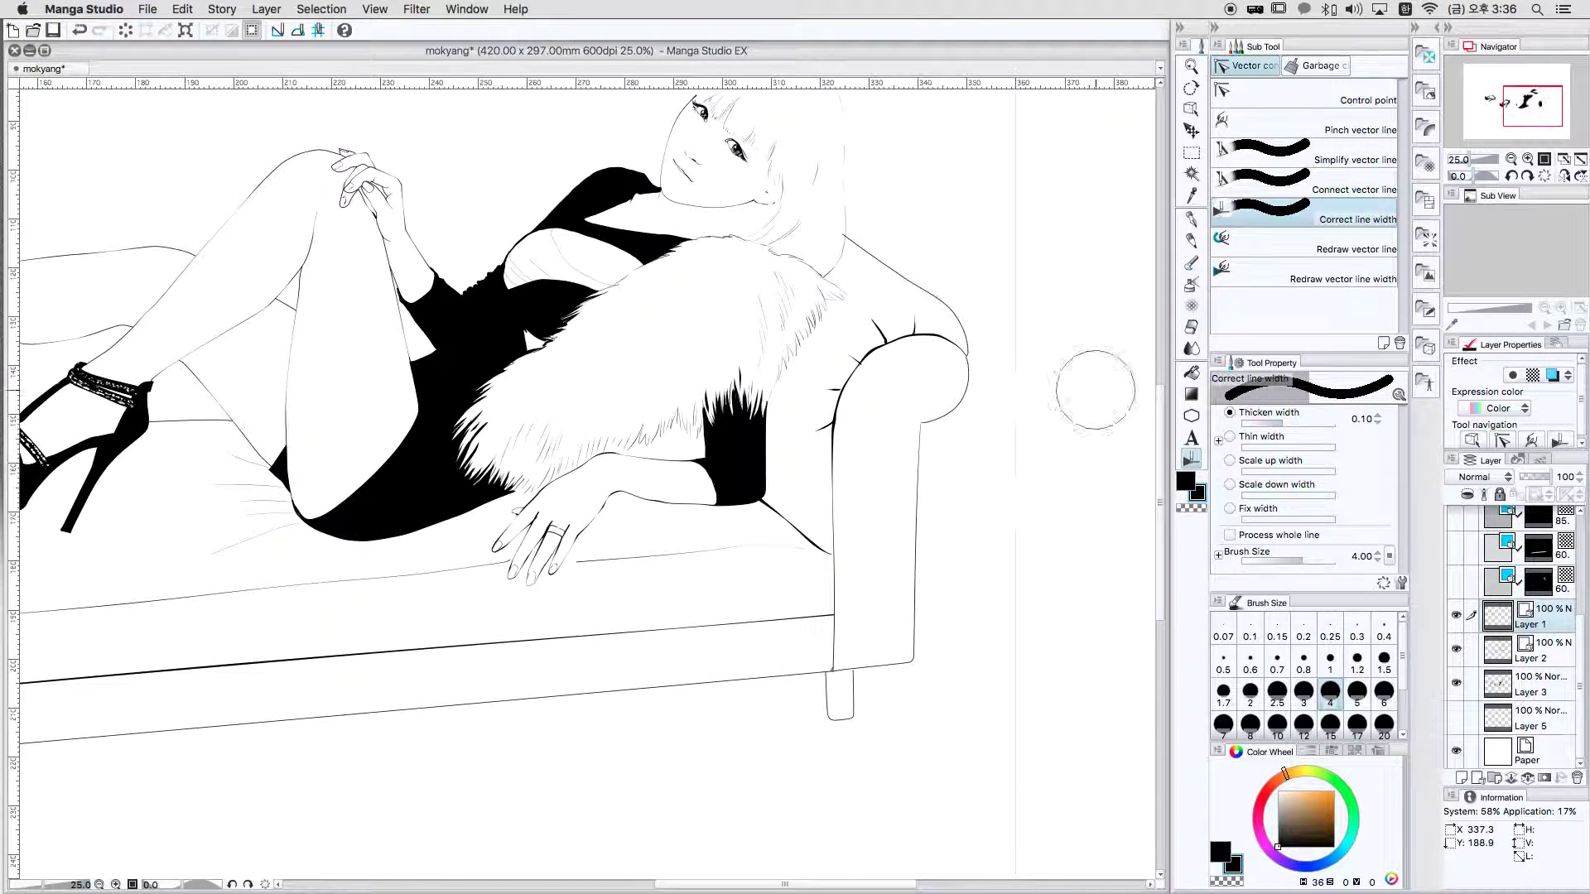
left_click(1538, 650)
mouse_move(962, 437)
left_mouse_down()
mouse_move(927, 439)
mouse_move(917, 580)
left_mouse_up()
mouse_move(987, 460)
left_mouse_down()
mouse_move(944, 414)
mouse_move(953, 397)
left_mouse_up()
left_click_drag(898, 195, 923, 278)
left_click_drag(944, 497, 1107, 568)
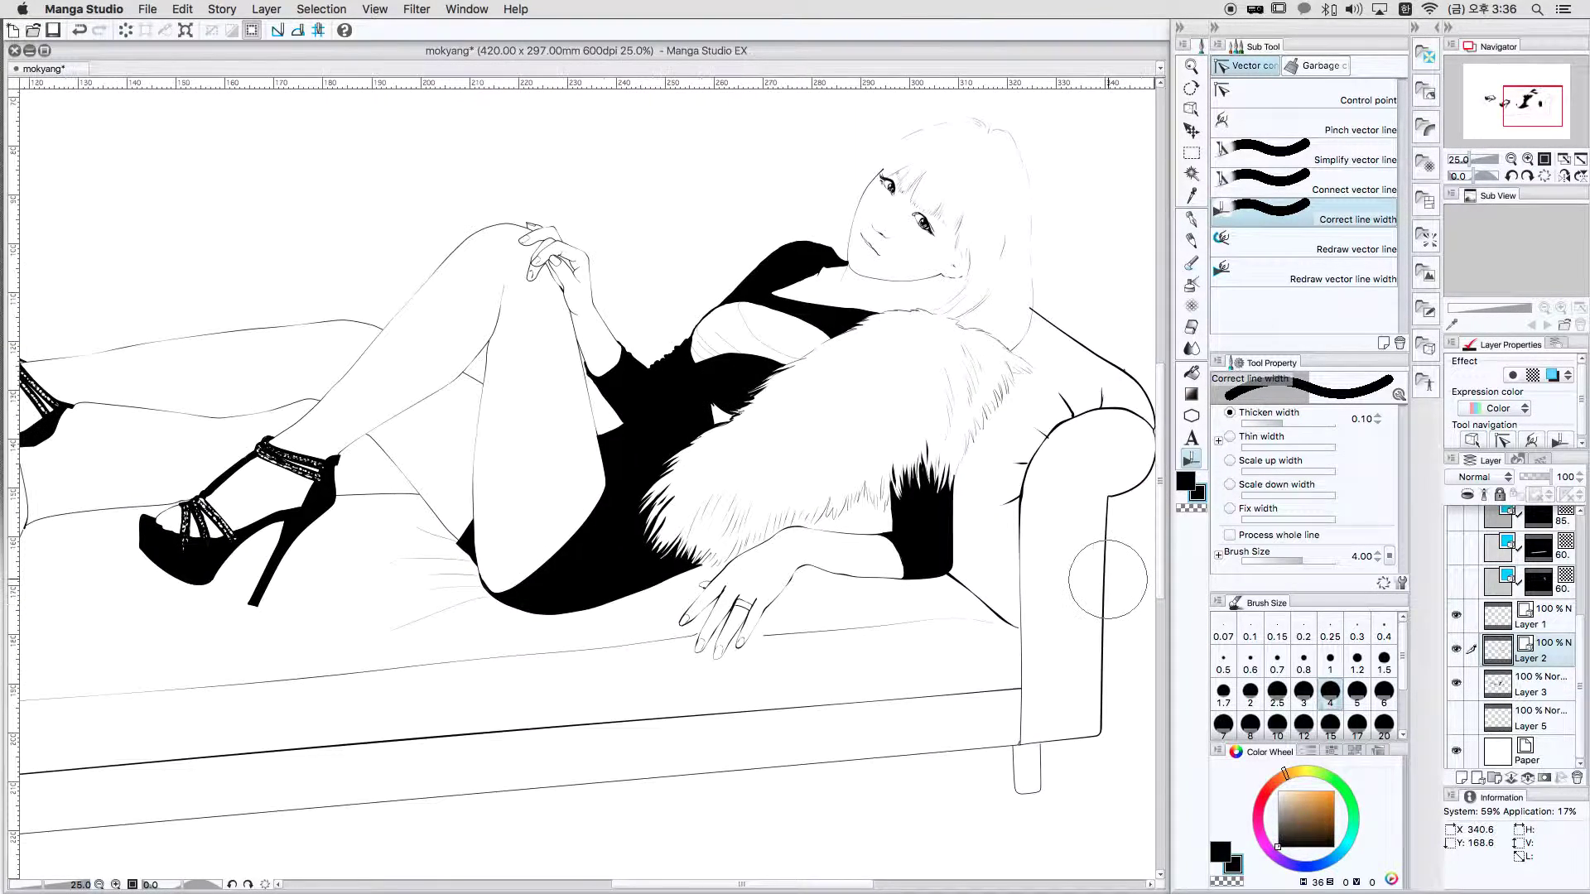
Thicken the outlines of the woman's legs with the Correct line width brush.
left_click_drag(386, 379, 424, 290)
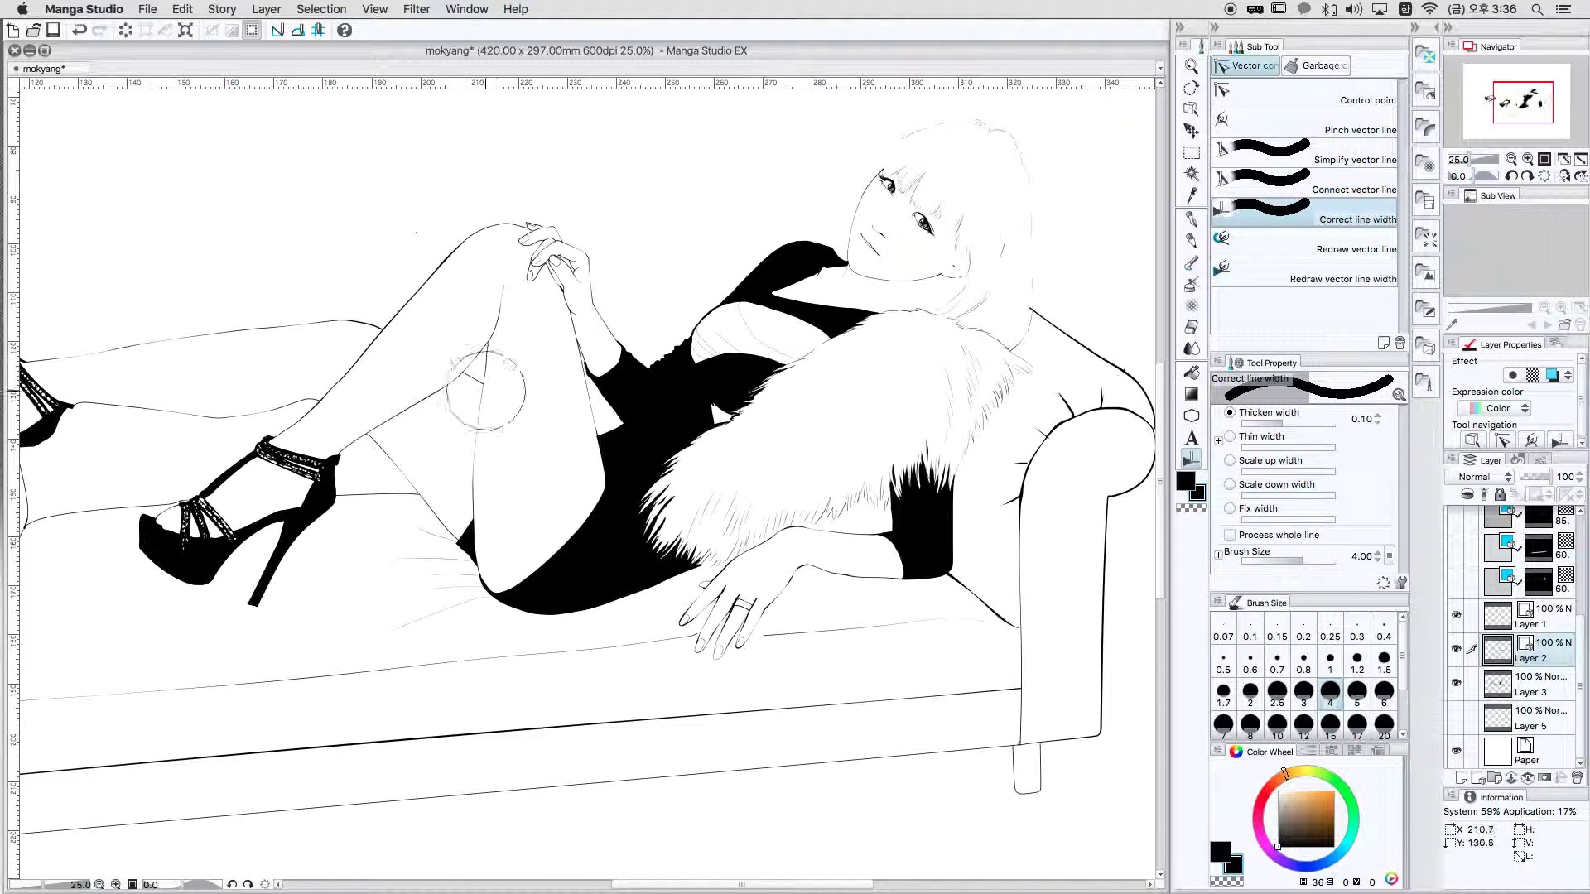
left_click_drag(479, 473, 482, 490)
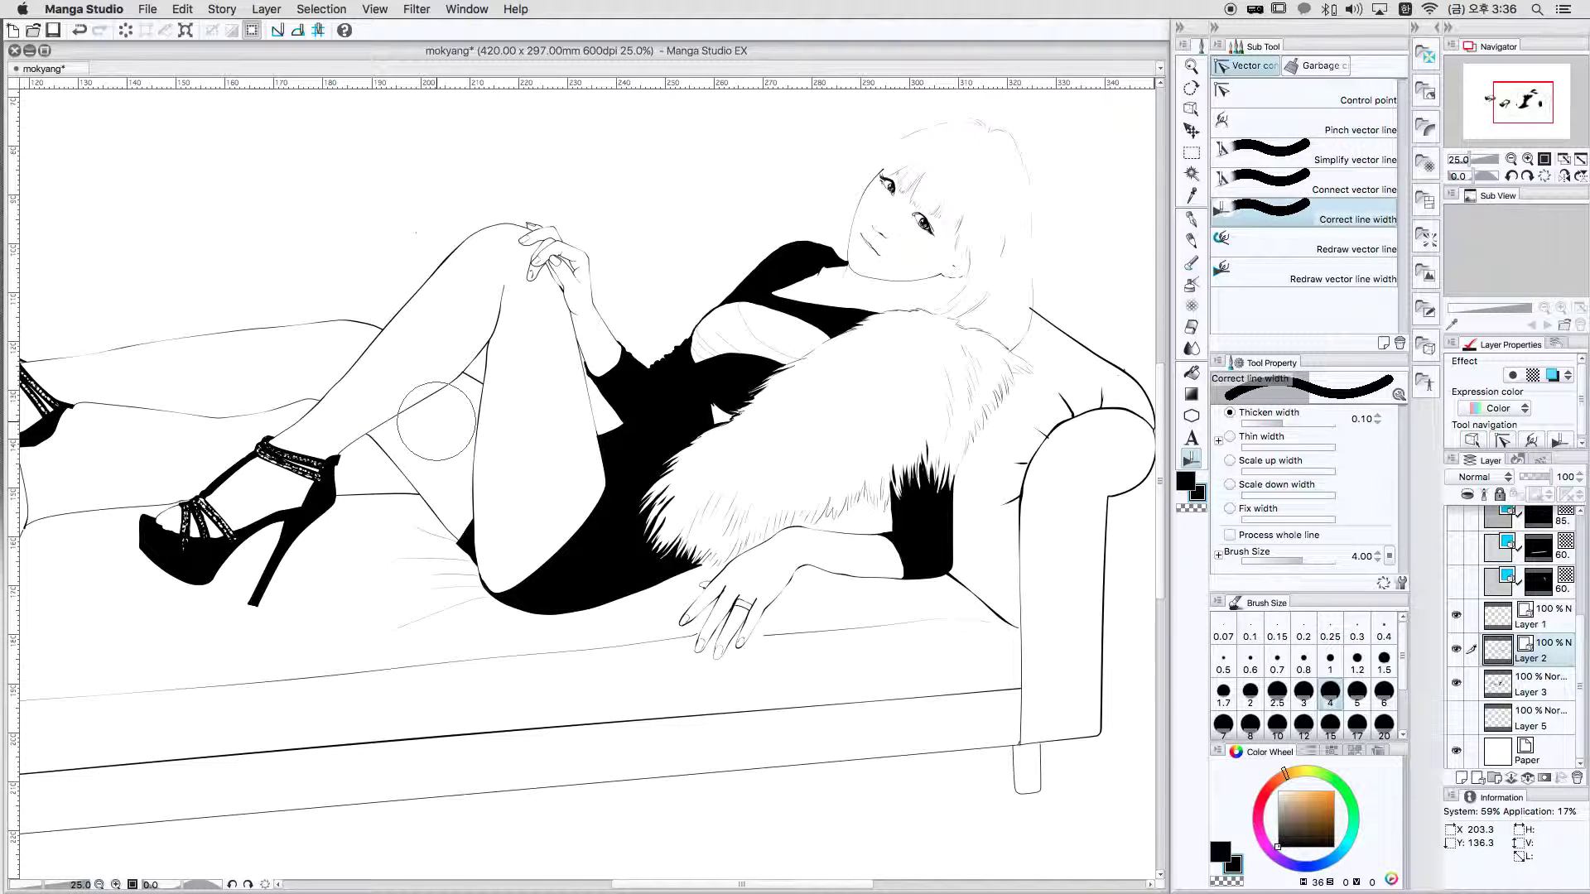
left_click_drag(230, 343, 223, 331)
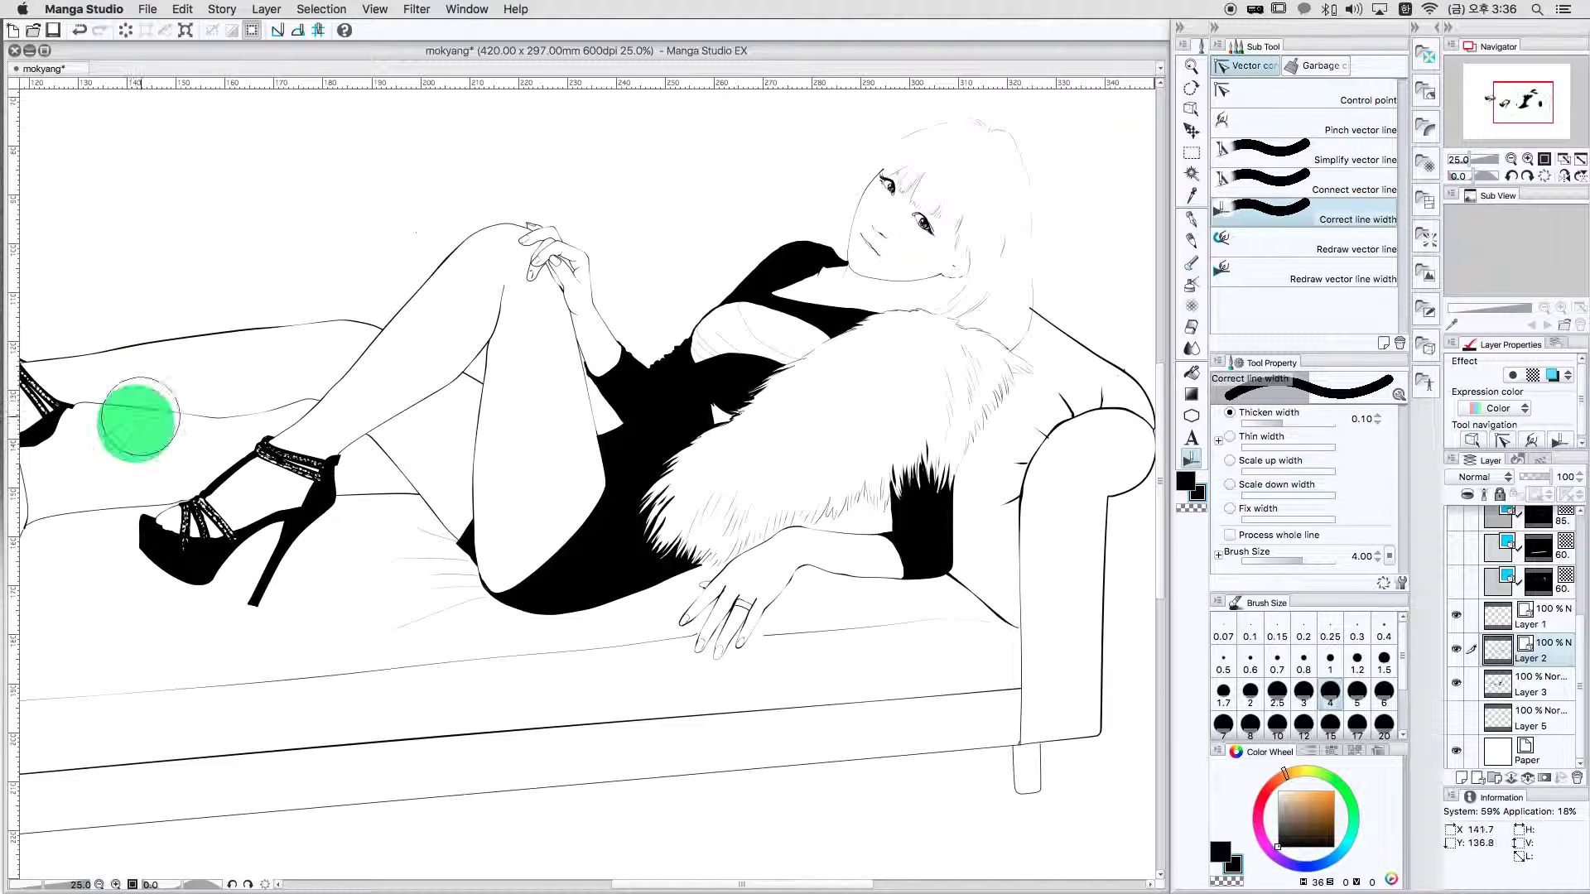
Thicken the outline of the armrest by the feet and the sofa's long base lines with Correct line width.
mouse_move(653, 690)
left_mouse_down()
mouse_move(727, 678)
mouse_move(901, 719)
mouse_move(867, 603)
left_mouse_up()
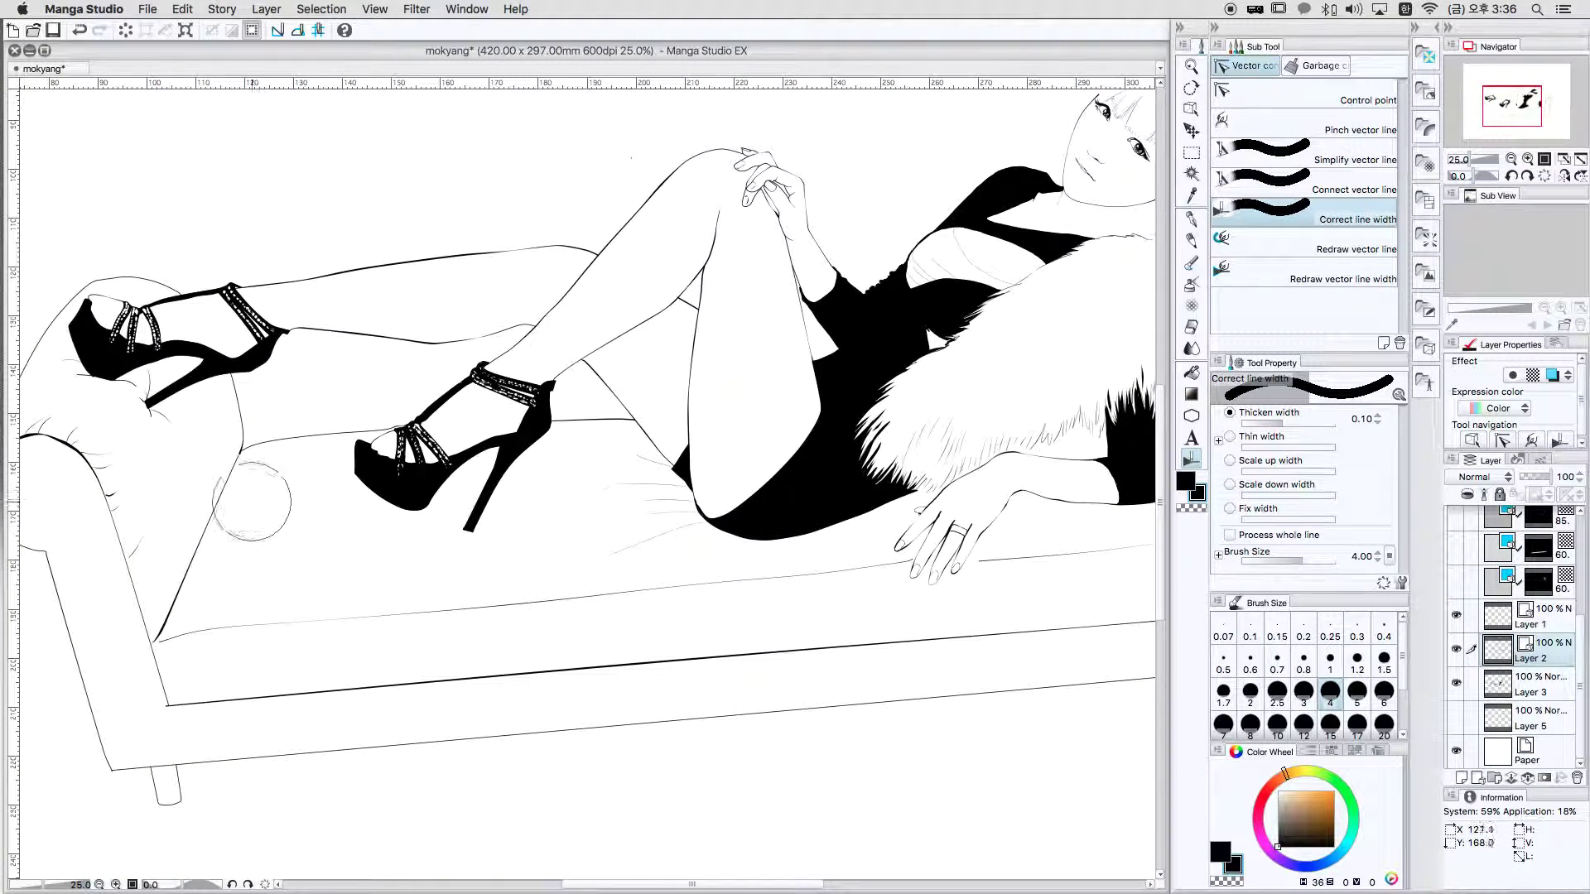
left_click_drag(62, 651, 89, 687)
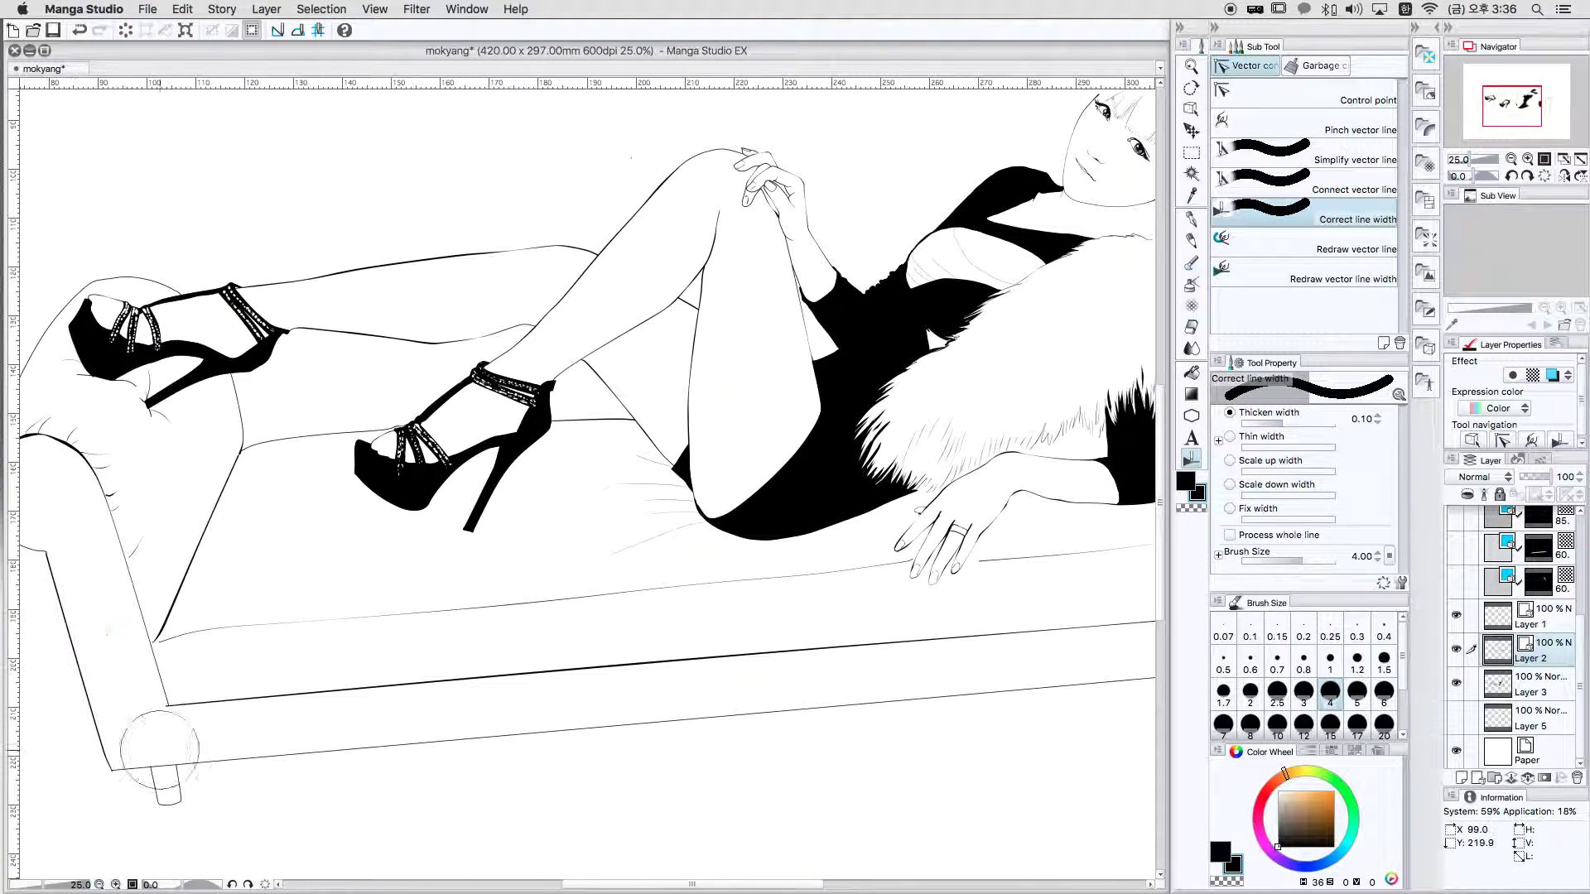
left_click_drag(336, 797, 344, 766)
left_click_drag(1011, 710, 894, 758)
left_click_drag(632, 614, 695, 613)
left_click_drag(1022, 600, 1045, 593)
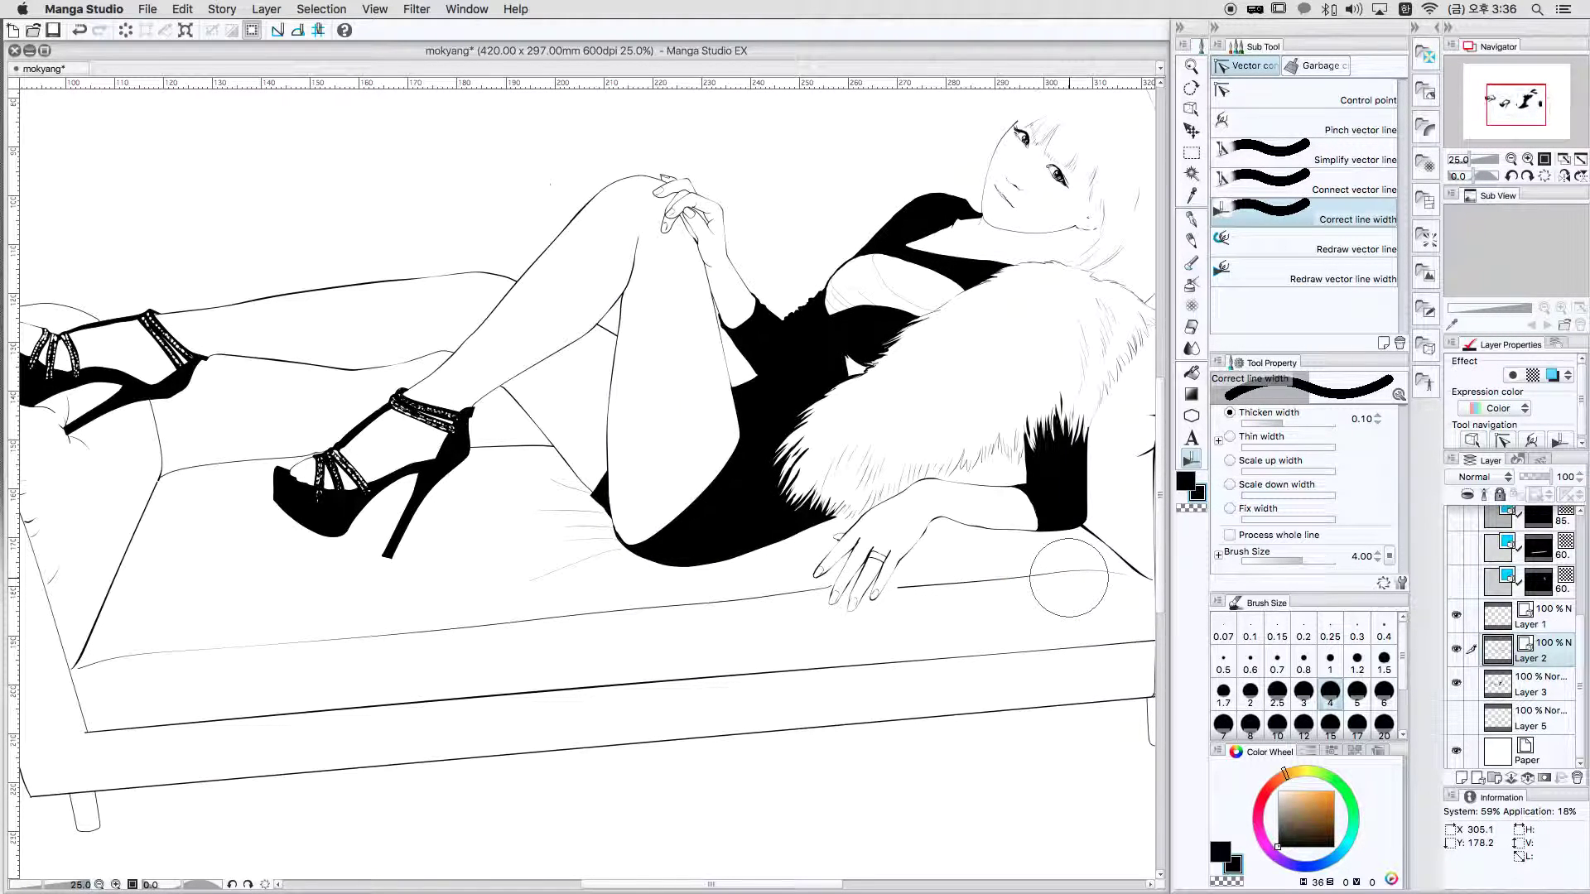
Try Redraw vector line by reshaping the seat cushion's front edge with wavy strokes.
left_click(1378, 244)
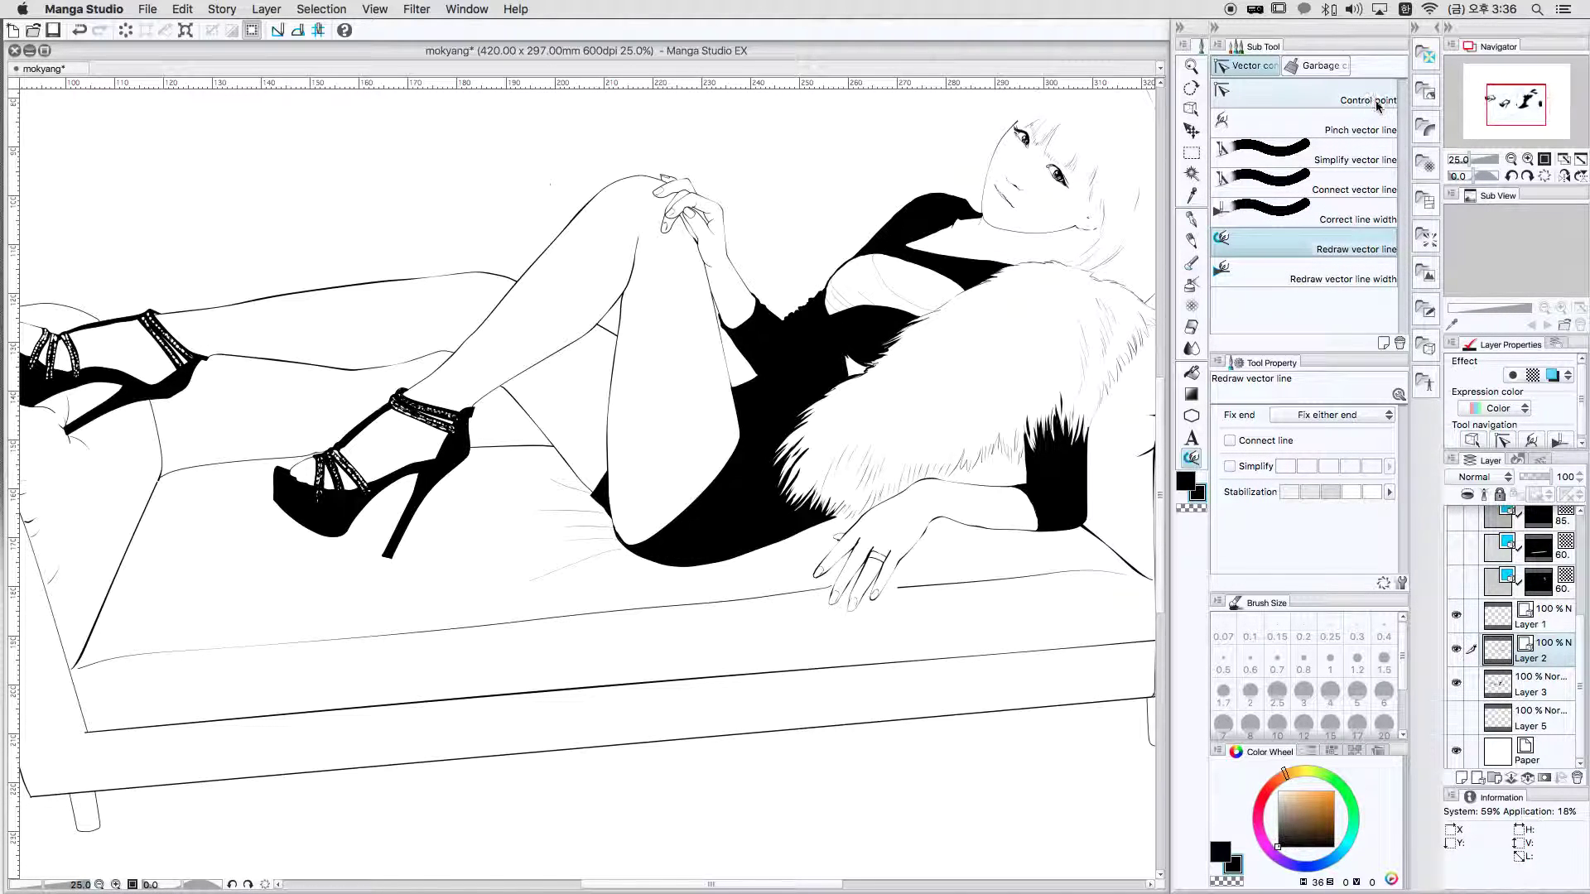
left_click(1341, 124)
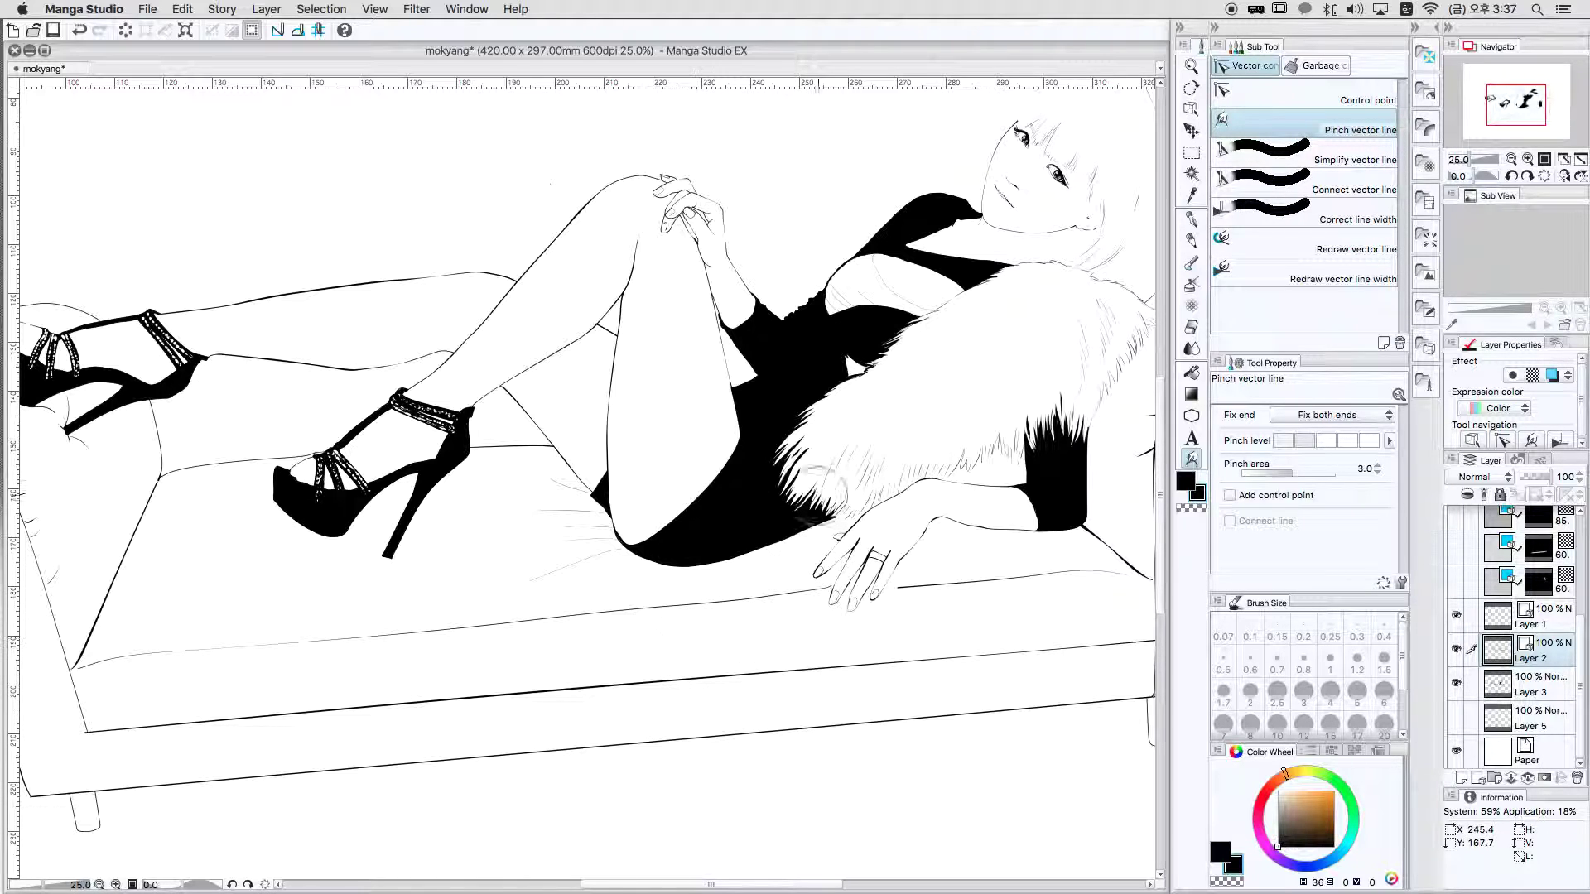
left_click(1362, 247)
mouse_move(629, 606)
left_mouse_down()
mouse_move(649, 639)
mouse_move(658, 588)
left_mouse_up()
mouse_move(941, 574)
left_mouse_down()
mouse_move(999, 590)
mouse_move(1007, 619)
mouse_move(1020, 556)
mouse_move(1045, 605)
mouse_move(1070, 574)
left_mouse_up()
mouse_move(342, 646)
left_mouse_down()
mouse_move(389, 609)
mouse_move(444, 641)
mouse_move(480, 623)
mouse_move(586, 620)
left_mouse_up()
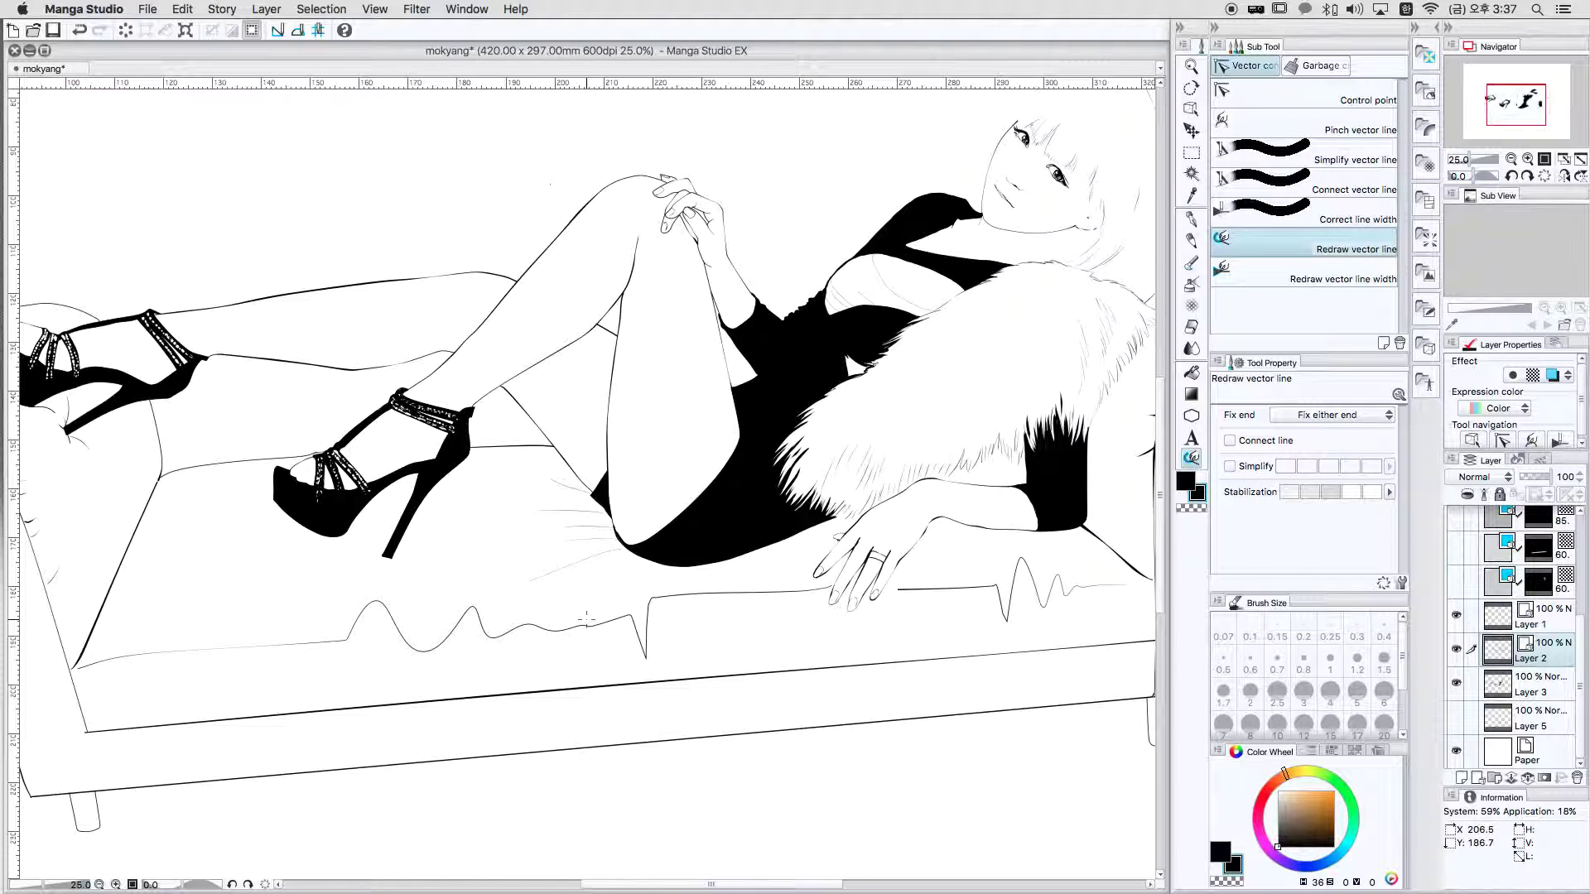
Undo the wavy redraw strokes on the seat cushion's front edge.
key("super+z")
key("super+z")
key("super+z")
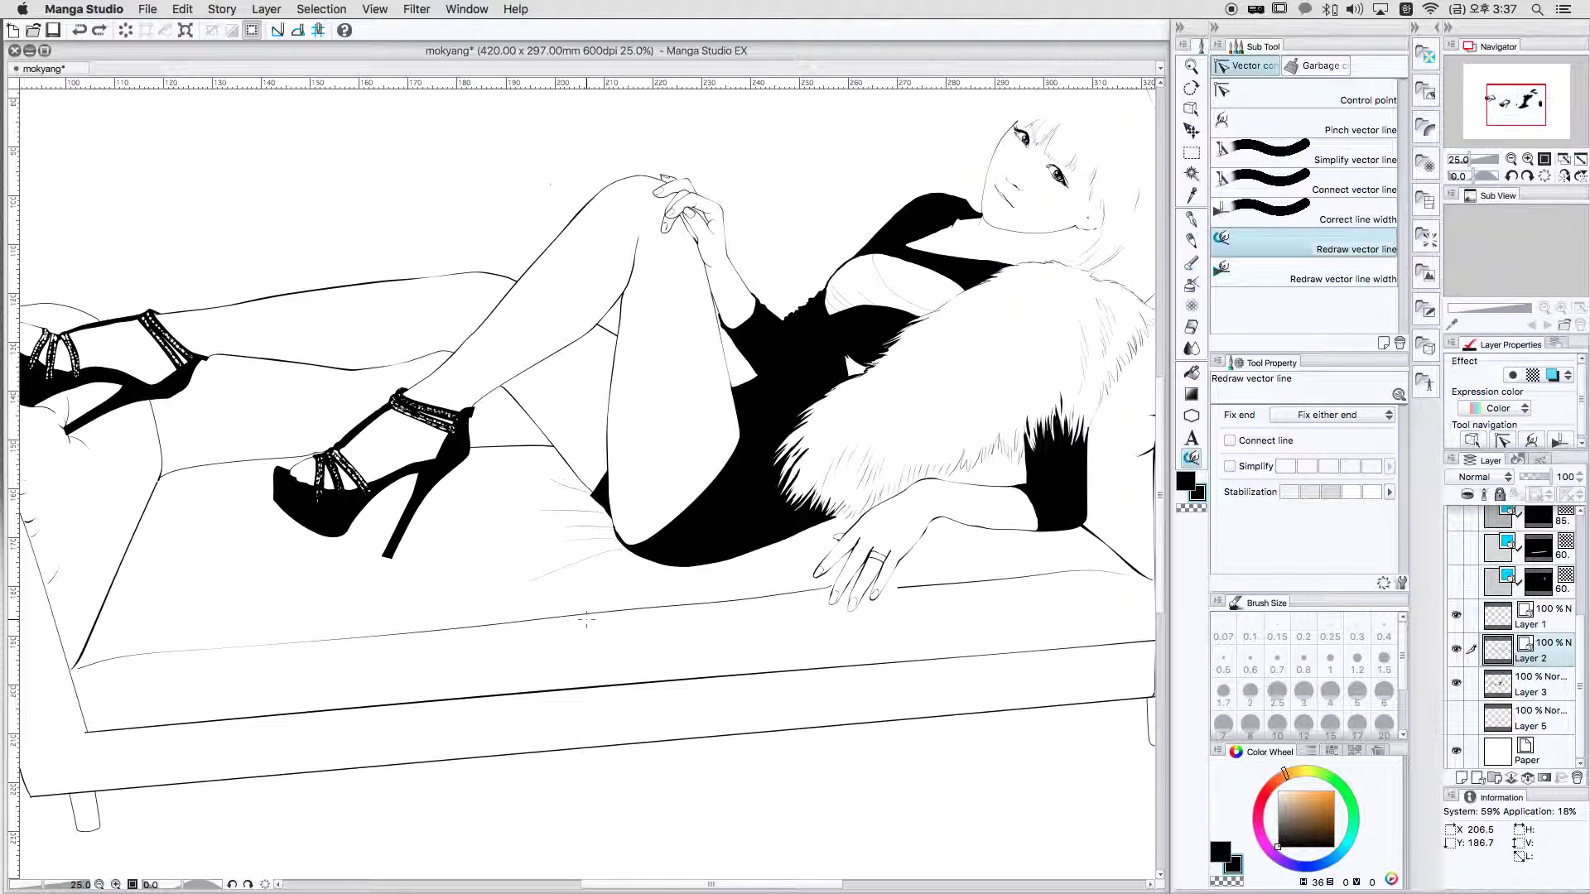
Apply Redraw vector line width to the armrest's vertical edges, then to the cushion edge with brush size 1.12.
left_click(1381, 281)
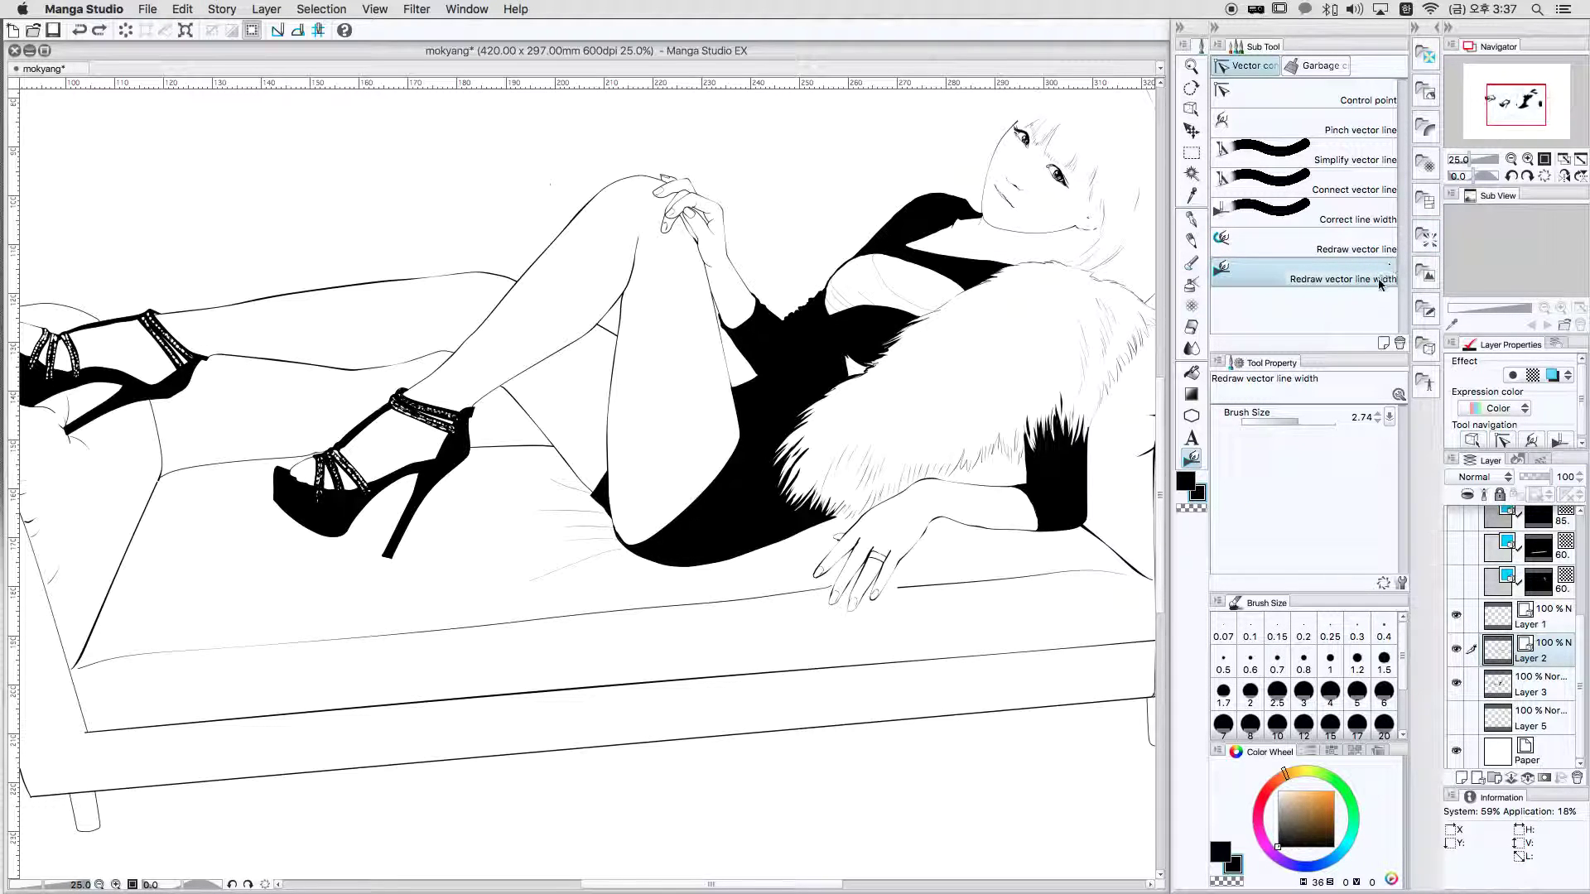
scroll(1027, 571, "right", 3)
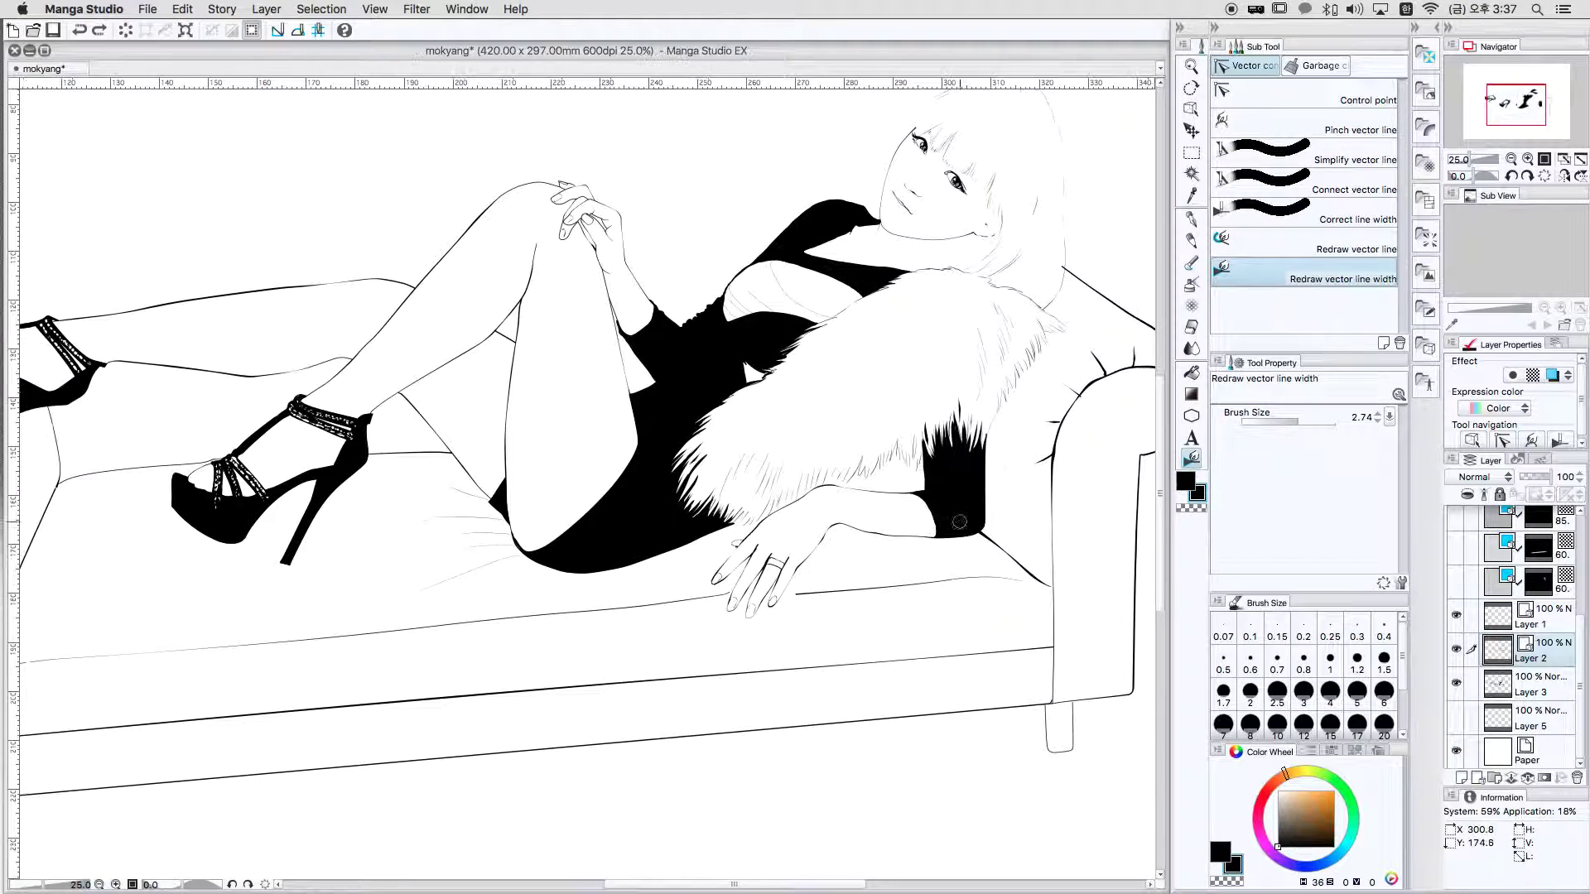
left_click(1367, 219)
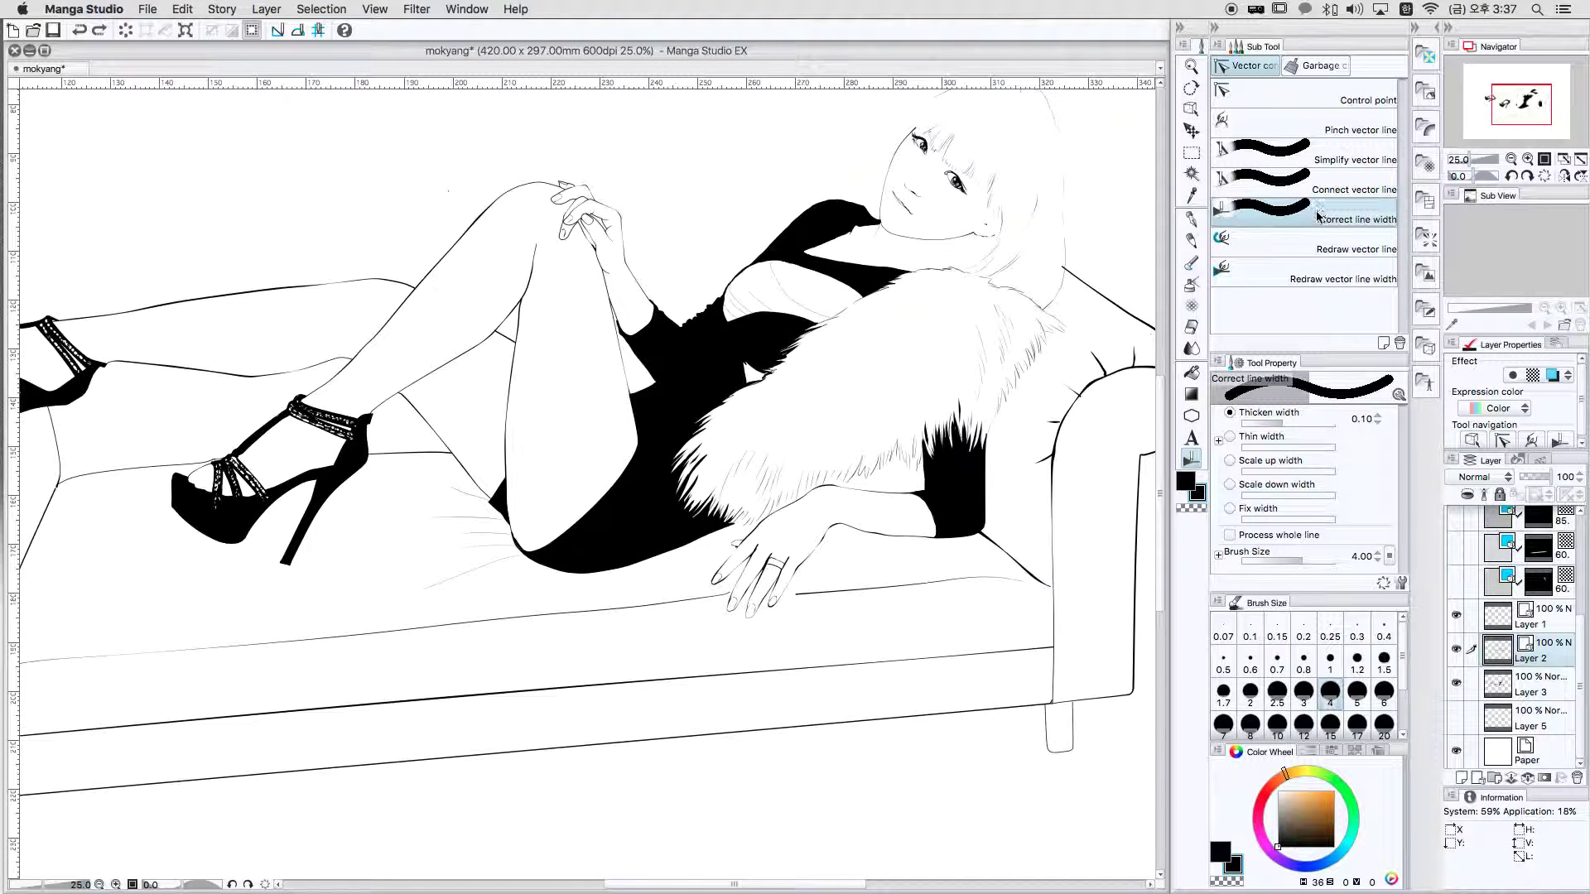
left_click(1330, 278)
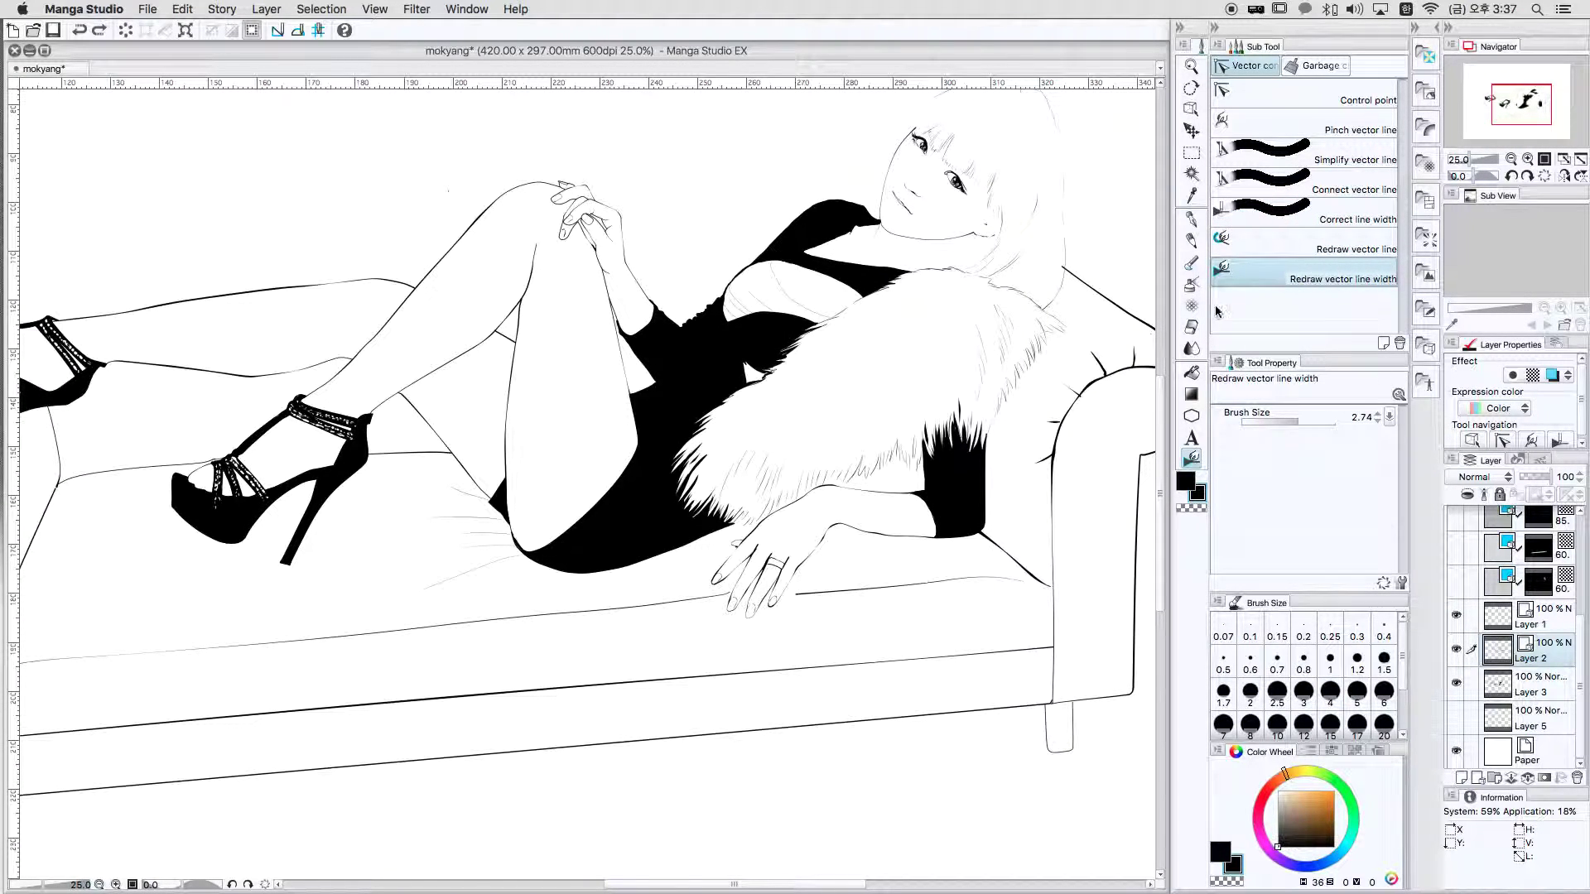
left_click_drag(1033, 538, 843, 487)
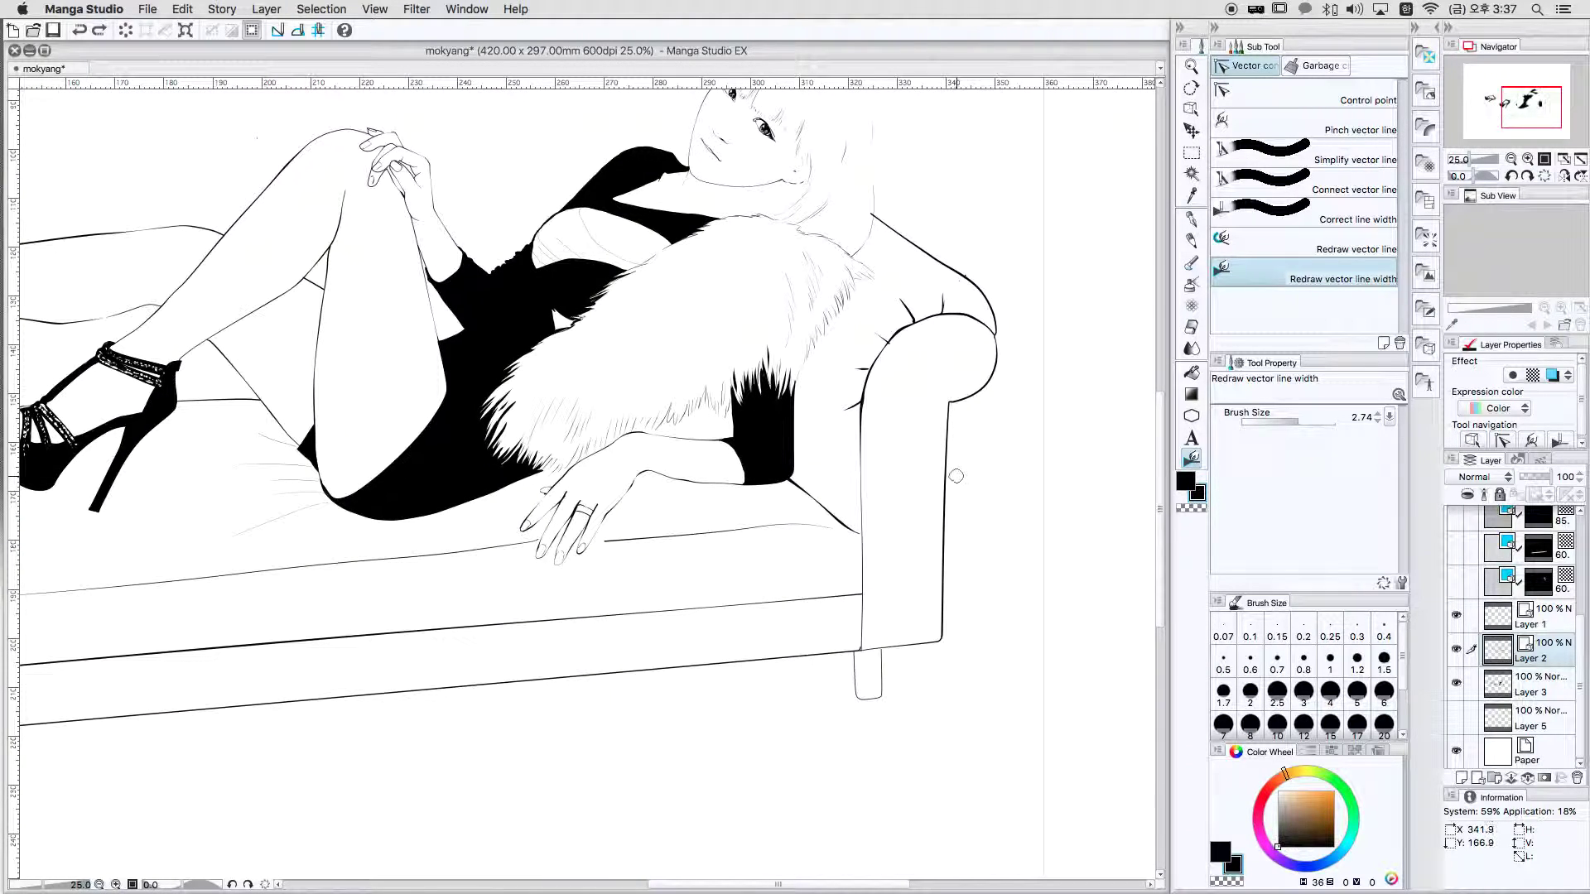
mouse_move(977, 475)
left_mouse_down()
mouse_move(1031, 480)
mouse_move(968, 492)
mouse_move(1004, 486)
mouse_move(967, 464)
mouse_move(944, 484)
left_mouse_up()
left_click_drag(862, 547, 874, 482)
left_click_drag(759, 622, 706, 622)
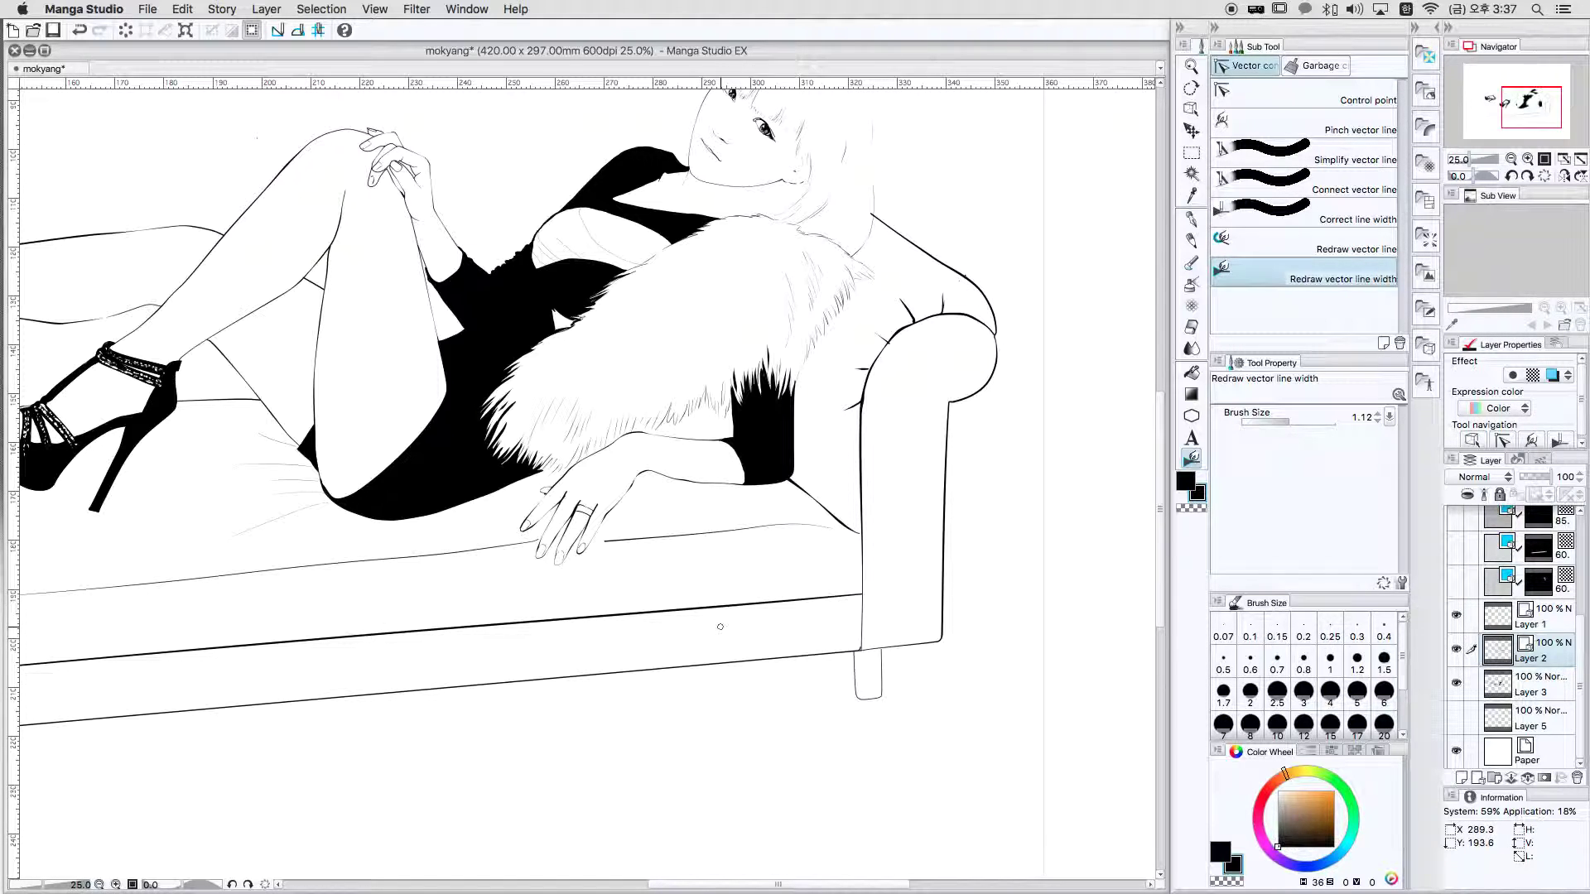
mouse_move(696, 539)
left_mouse_down()
mouse_move(746, 486)
mouse_move(766, 527)
left_mouse_up()
Choose the G-pen, make Layer 1 active, and hide Layer 2 and Layer 3 to leave a blank canvas.
mouse_move(1004, 465)
left_mouse_down()
mouse_move(969, 504)
mouse_move(1090, 575)
mouse_move(1010, 539)
mouse_move(1063, 667)
mouse_move(889, 488)
left_mouse_up()
left_click(1190, 218)
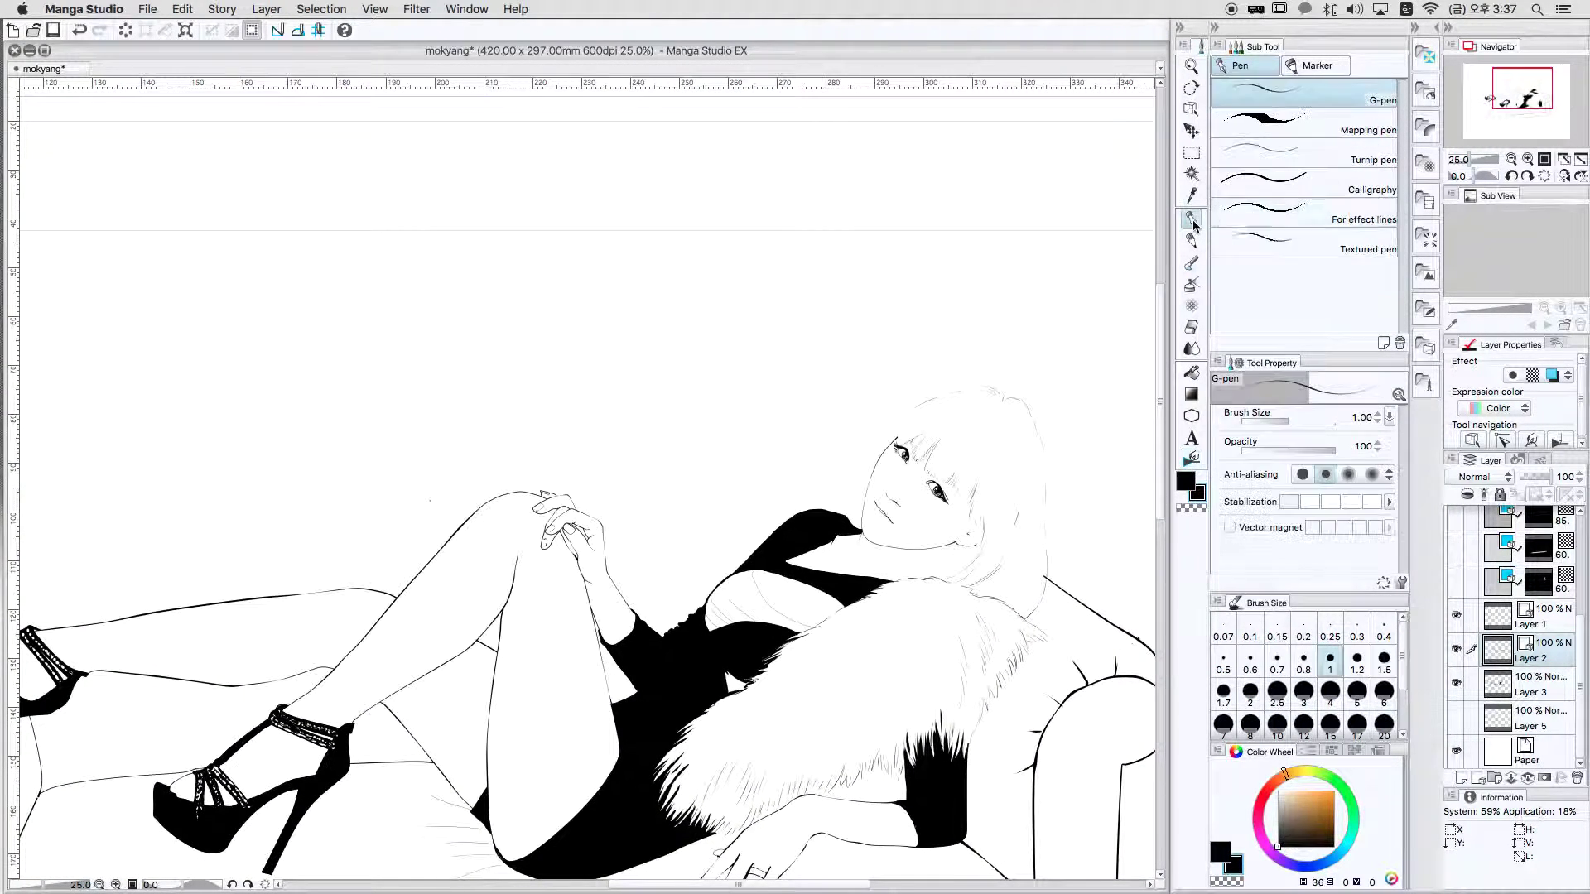
left_click_drag(796, 514, 869, 544)
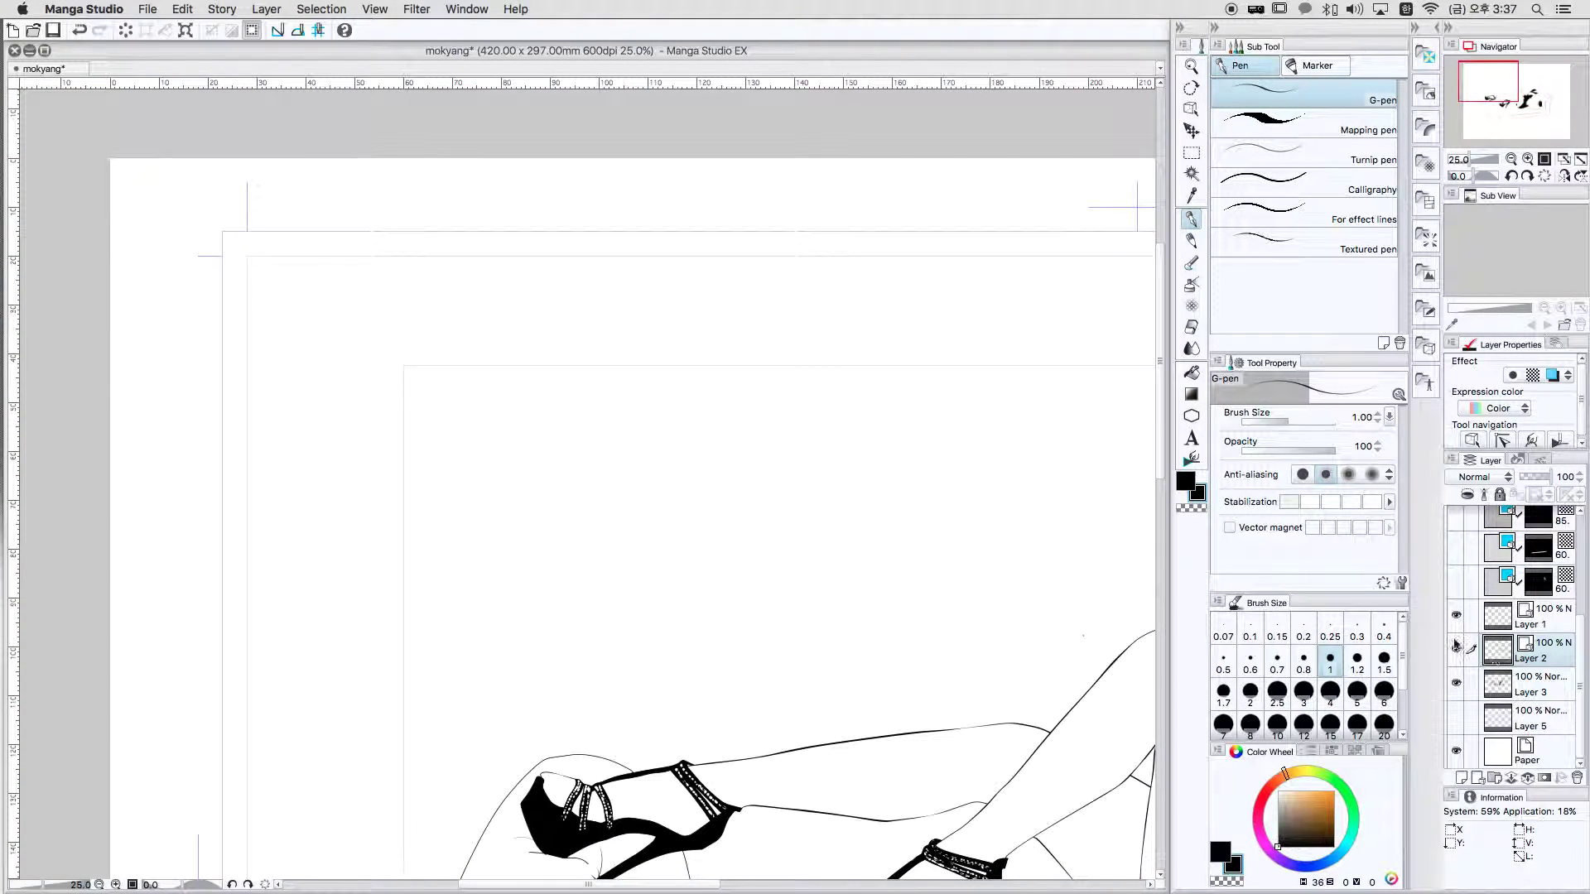
left_click(1497, 617)
left_click(1455, 649)
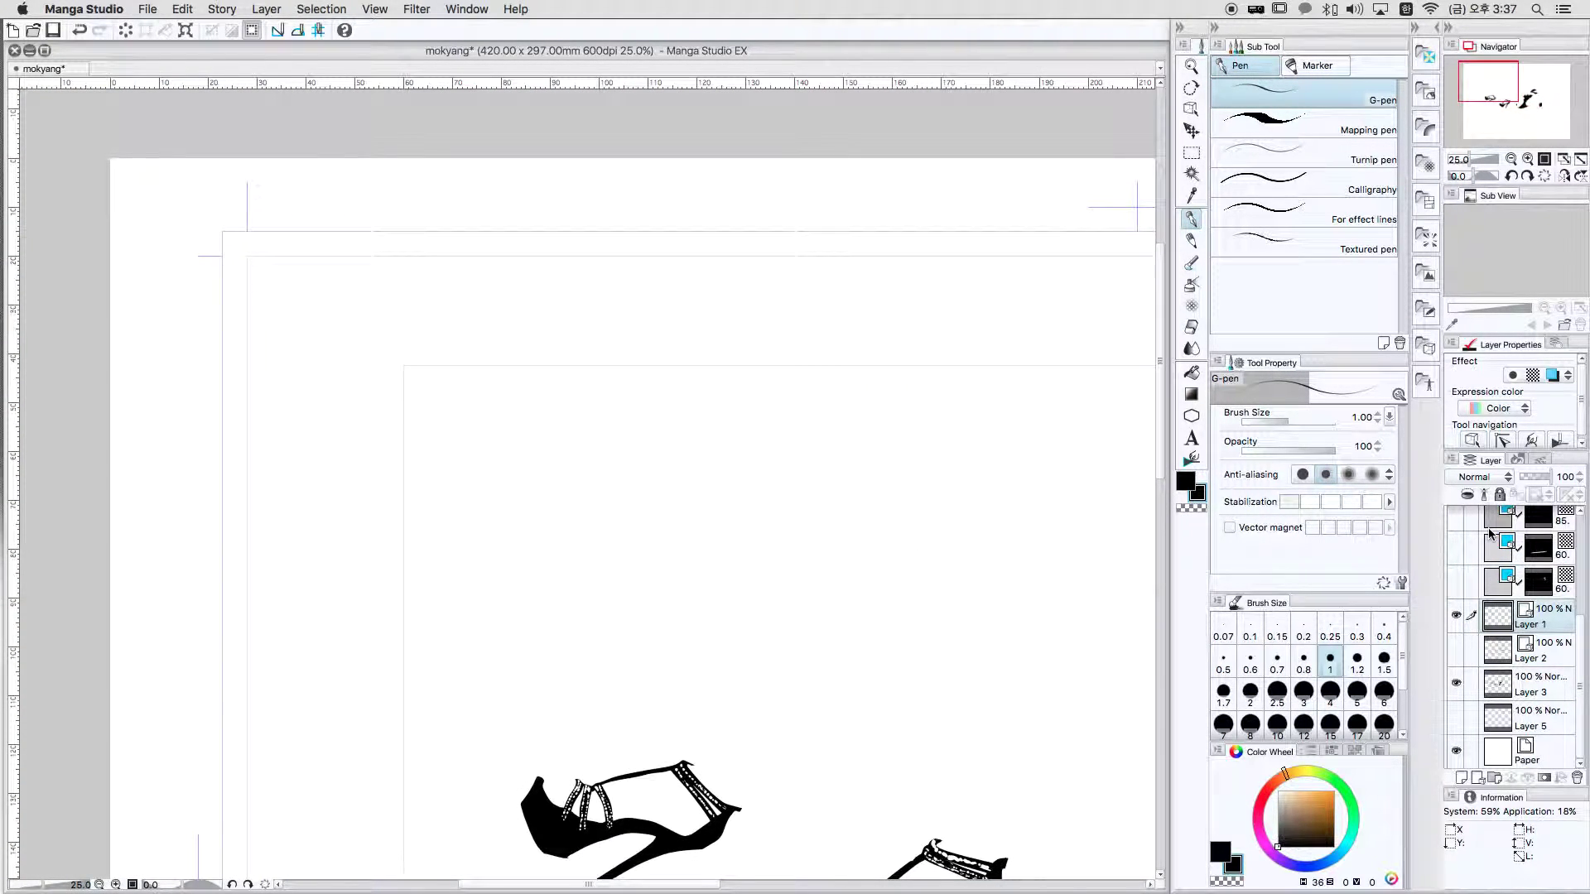
left_click_drag(1013, 679, 711, 485)
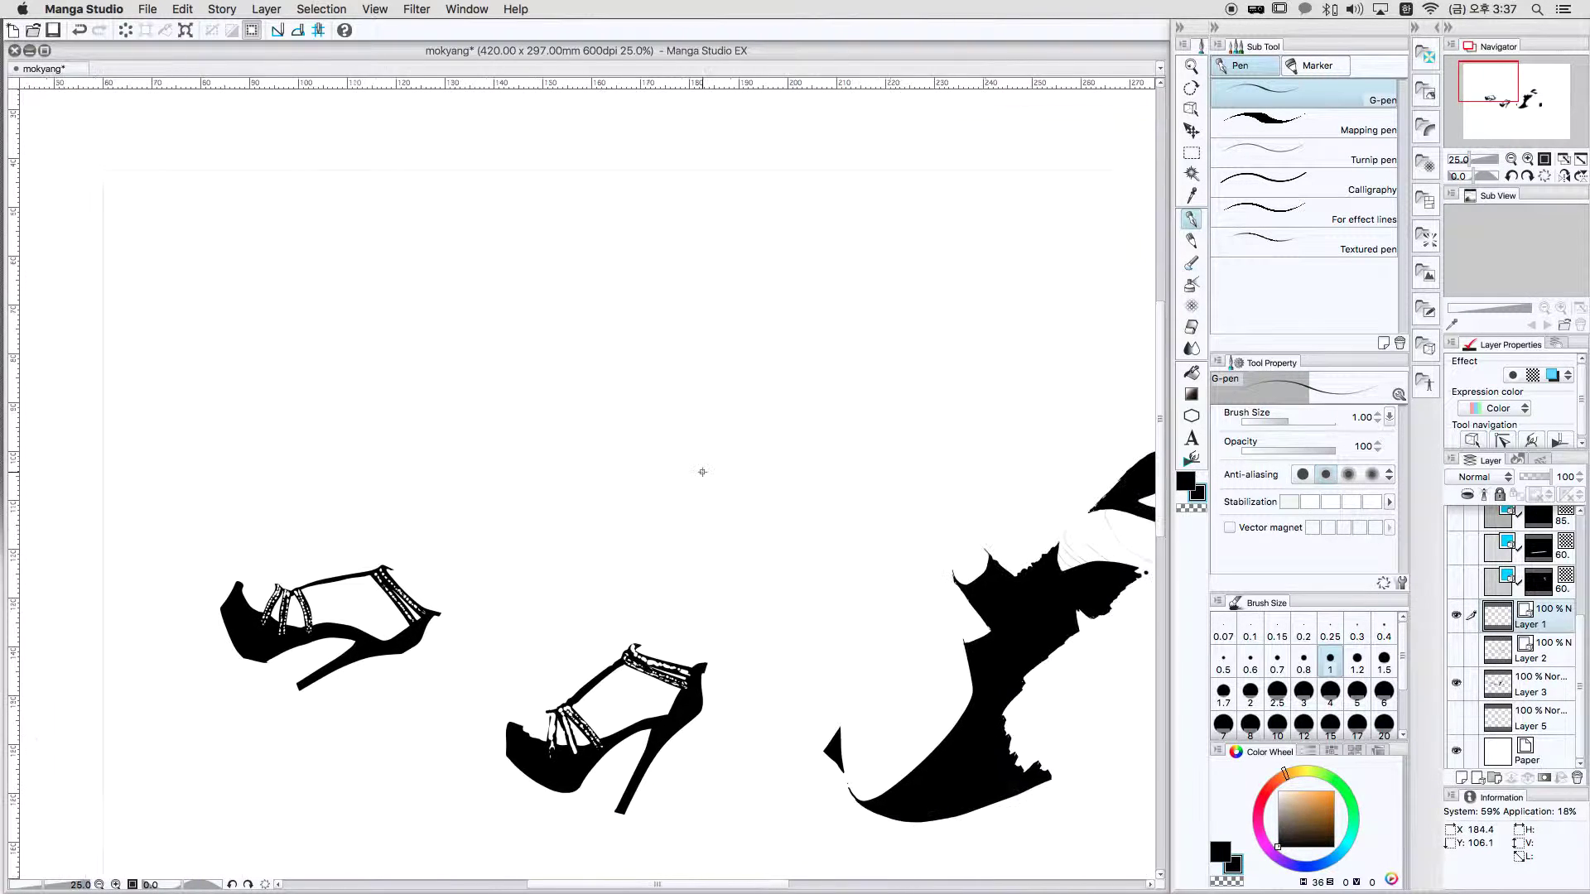
left_click(1458, 683)
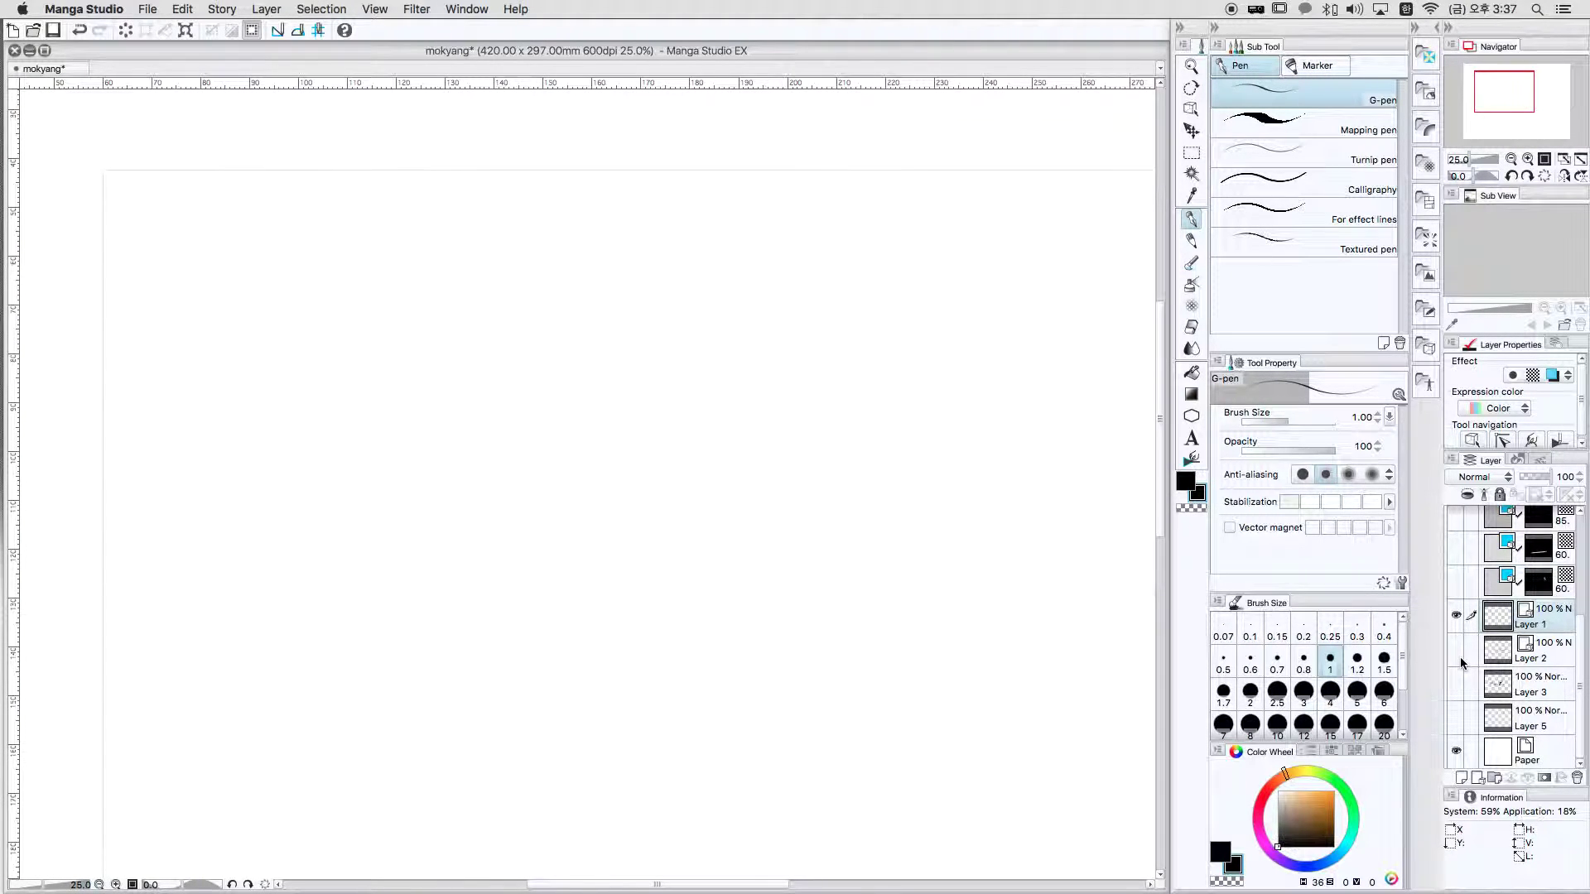
Sketch a box-shaped building in perspective with a rimmed roof, its left edge and its front corner edge.
left_click_drag(919, 539, 1154, 674)
scroll(809, 472, "down", 5)
scroll(852, 306, "left", 3)
left_click_drag(666, 278, 895, 250)
left_click_drag(655, 279, 637, 613)
mouse_move(656, 280)
left_mouse_down()
mouse_move(817, 326)
mouse_move(1060, 292)
left_mouse_up()
mouse_move(891, 250)
left_mouse_down()
mouse_move(1107, 297)
mouse_move(1052, 294)
mouse_move(1146, 267)
left_mouse_up()
left_click_drag(814, 329, 827, 660)
mouse_move(685, 289)
left_mouse_down()
mouse_move(883, 272)
mouse_move(889, 252)
mouse_move(900, 275)
mouse_move(968, 286)
left_mouse_up()
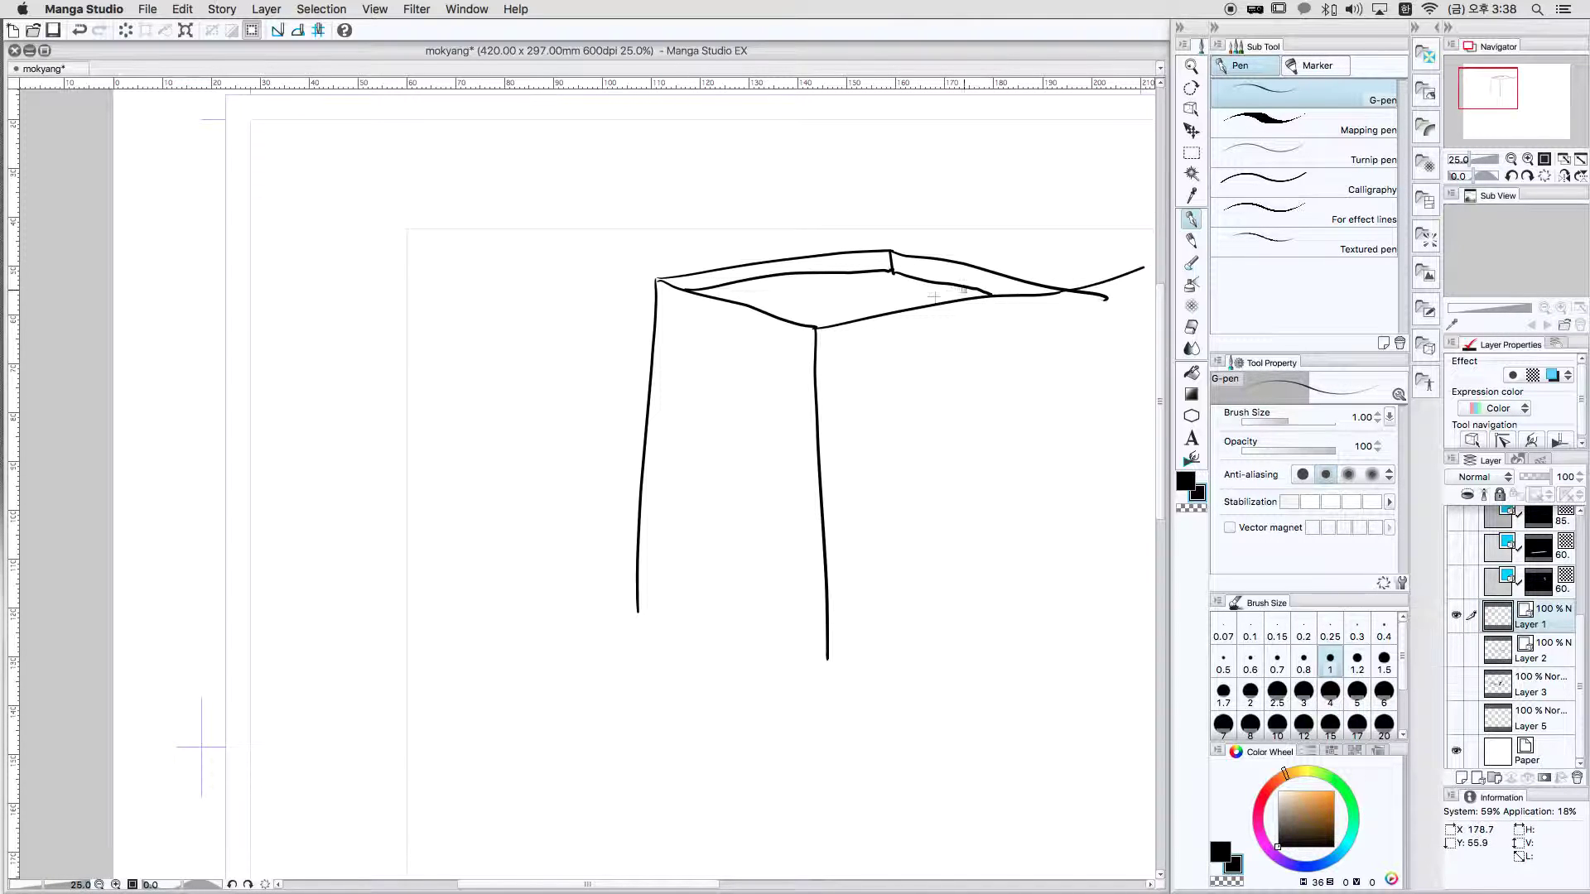
Draw a four-sided frame for the windows on the building's narrow left face.
mouse_move(677, 316)
left_mouse_down()
mouse_move(802, 358)
mouse_move(791, 700)
left_mouse_up()
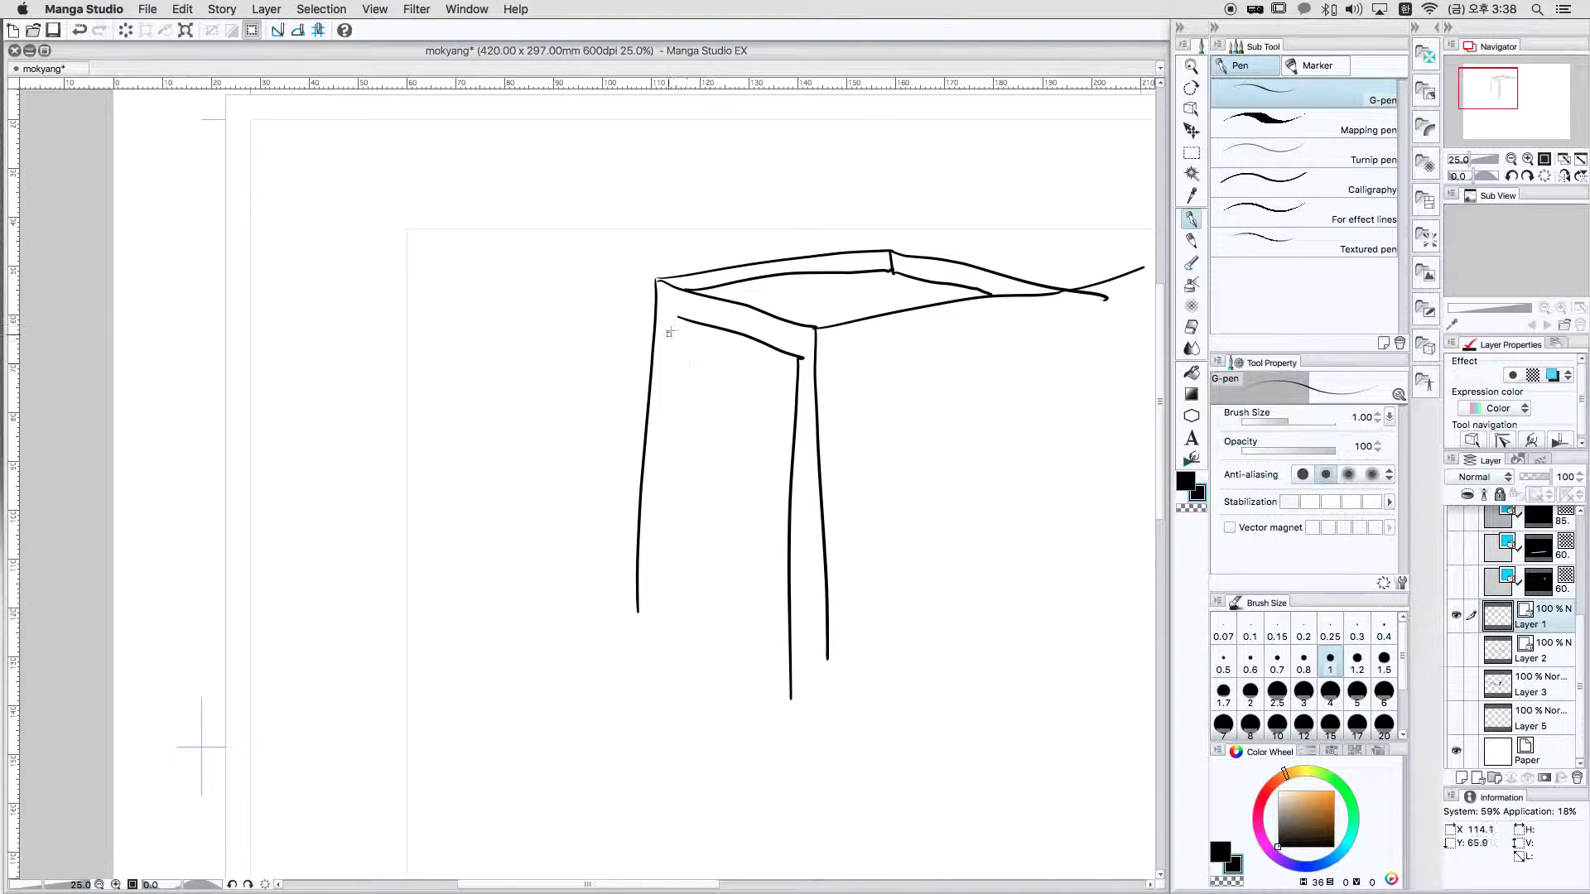
left_click_drag(677, 318, 670, 723)
left_click_drag(655, 605, 806, 694)
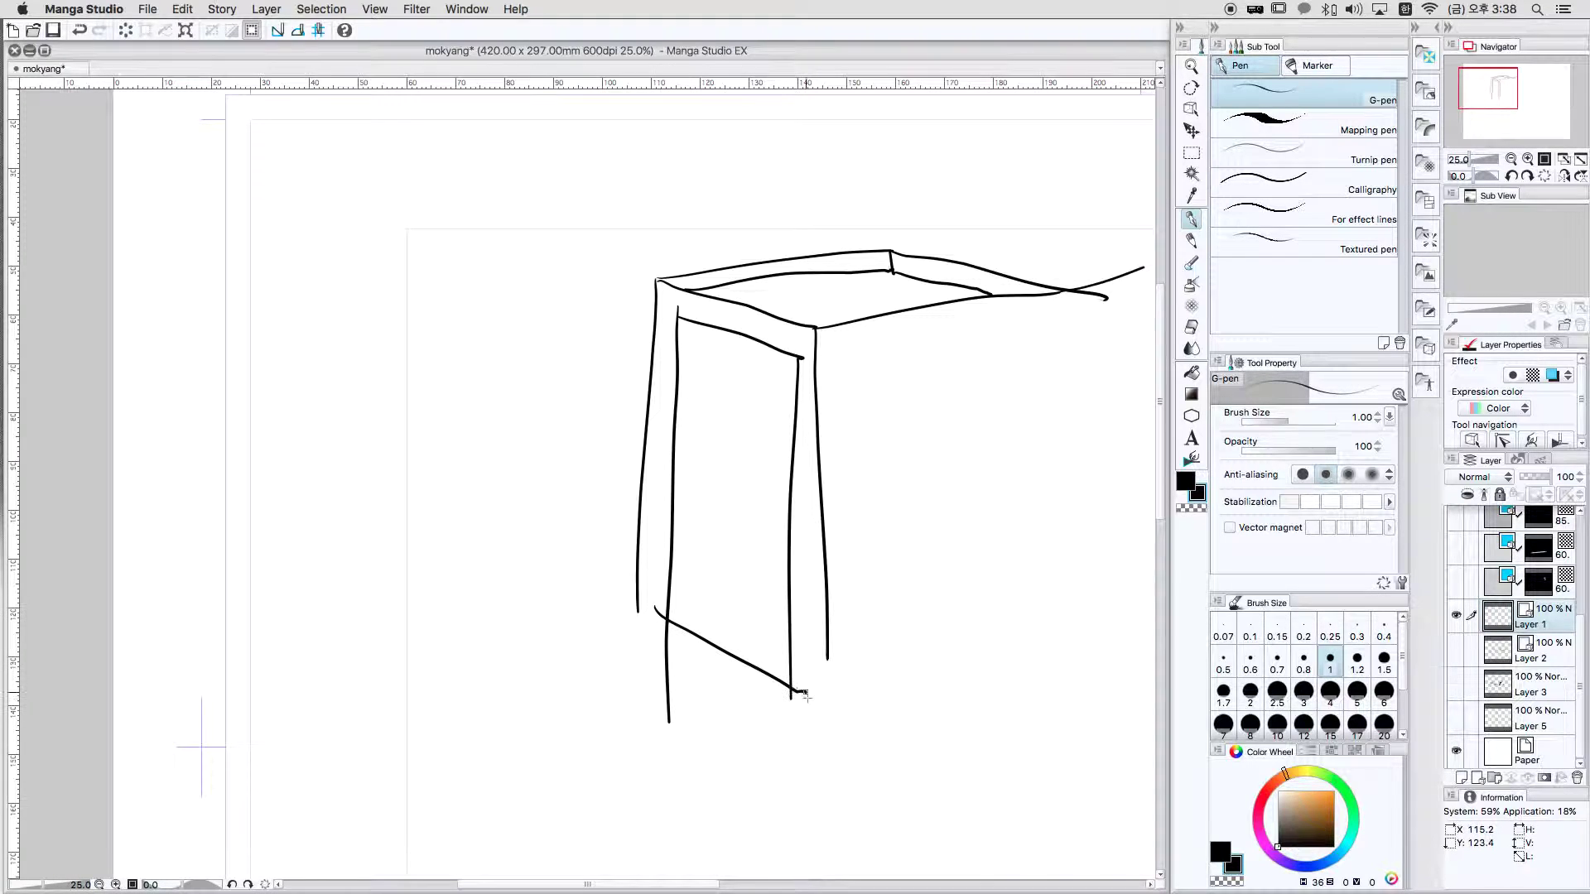
Divide the left face's frame into a window grid with five crosswise and four vertical lines.
left_click_drag(670, 349, 813, 419)
left_click_drag(671, 401, 807, 468)
left_click_drag(665, 456, 805, 507)
left_click_drag(674, 505, 799, 569)
left_click_drag(667, 556, 801, 619)
left_click_drag(698, 331, 691, 685)
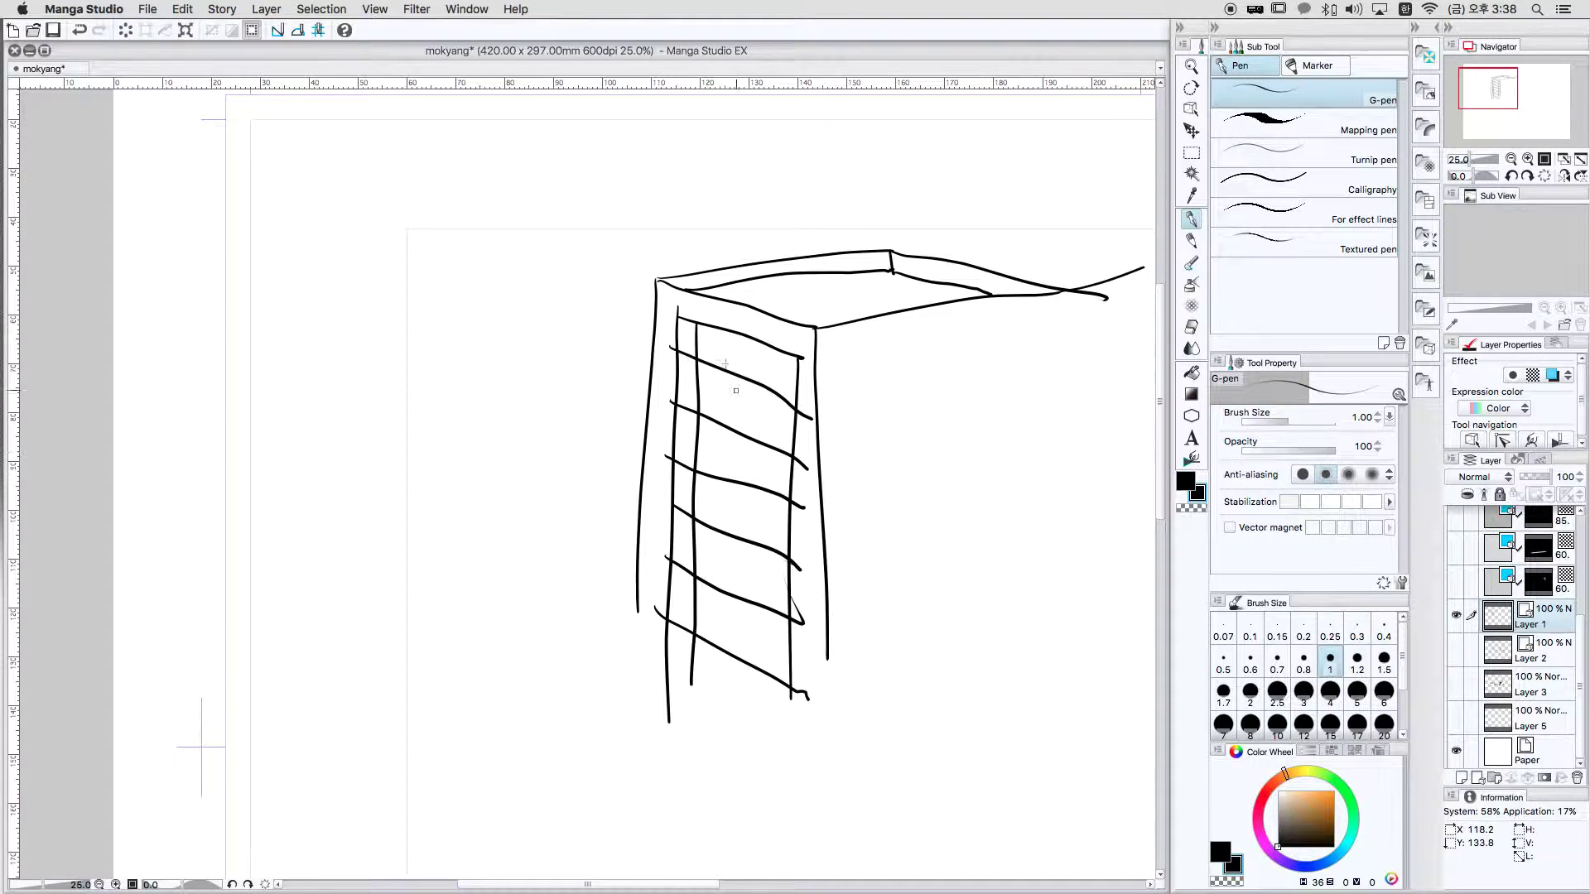
left_click_drag(725, 333, 710, 699)
left_click_drag(750, 339, 742, 695)
left_click_drag(774, 362, 749, 704)
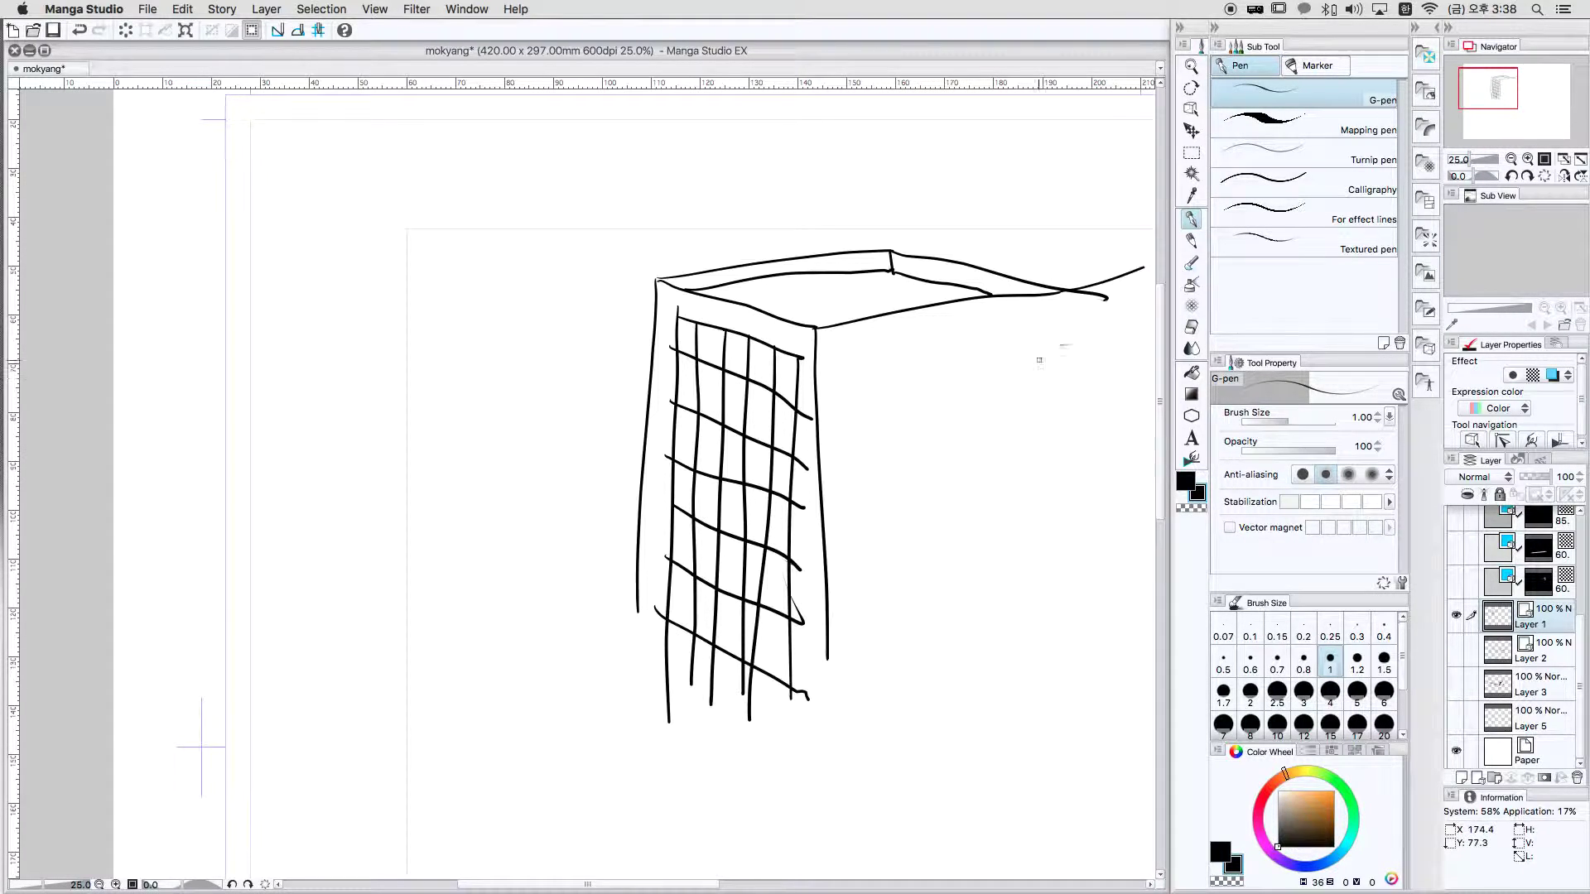
Draw the building's far right vertical edge and remove the lines overshooting the roof corner with the Hard eraser.
left_click_drag(1061, 291, 1064, 708)
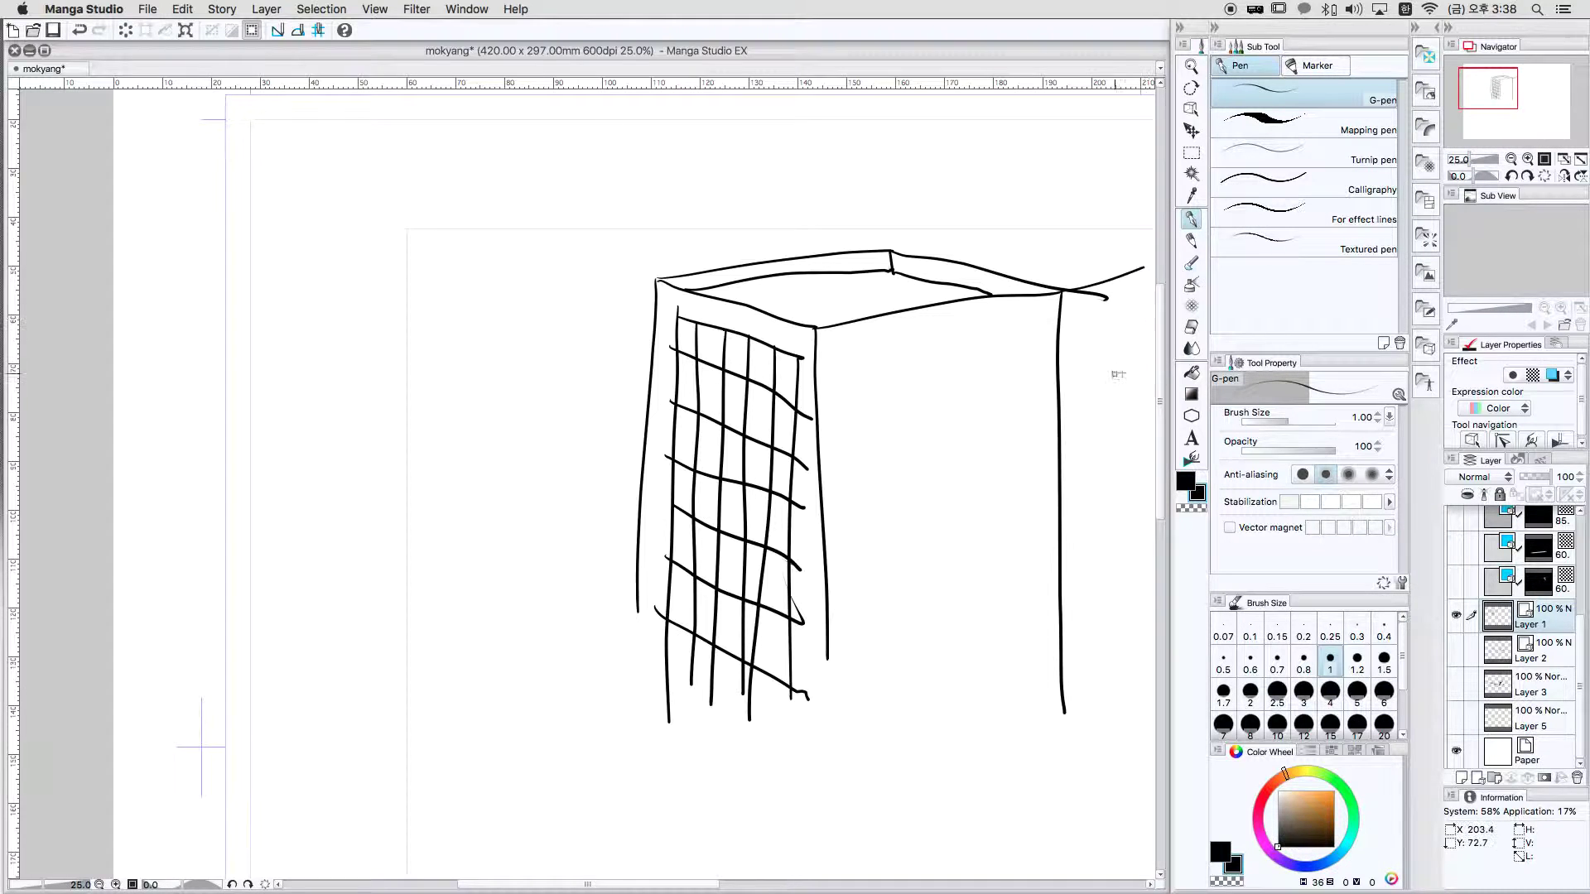
left_click(1191, 328)
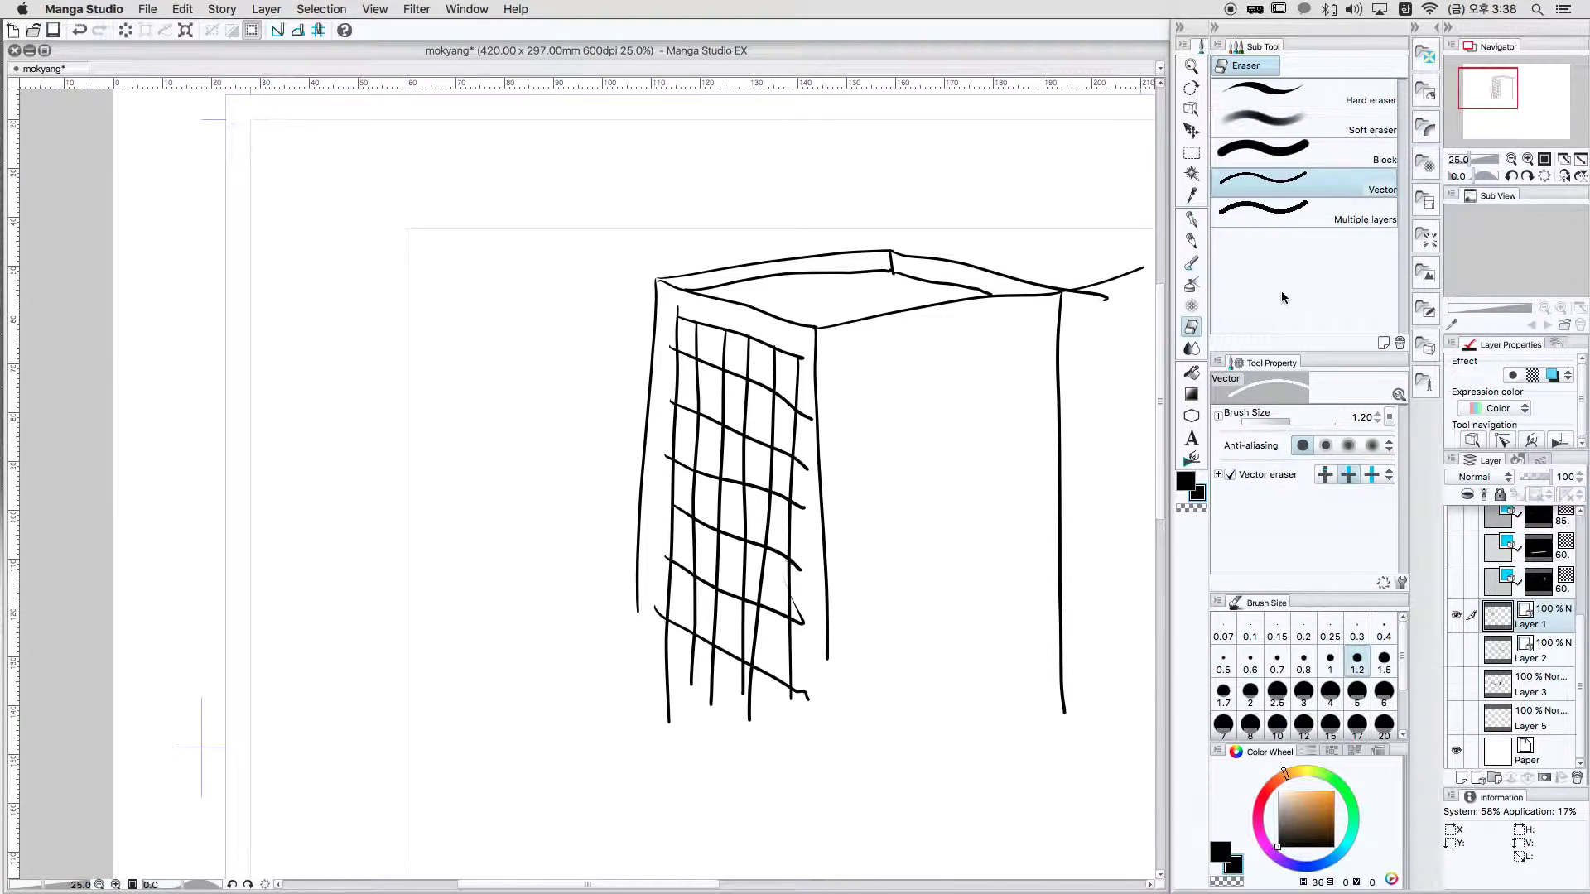
left_click(1317, 98)
left_click_drag(1134, 261, 1072, 290)
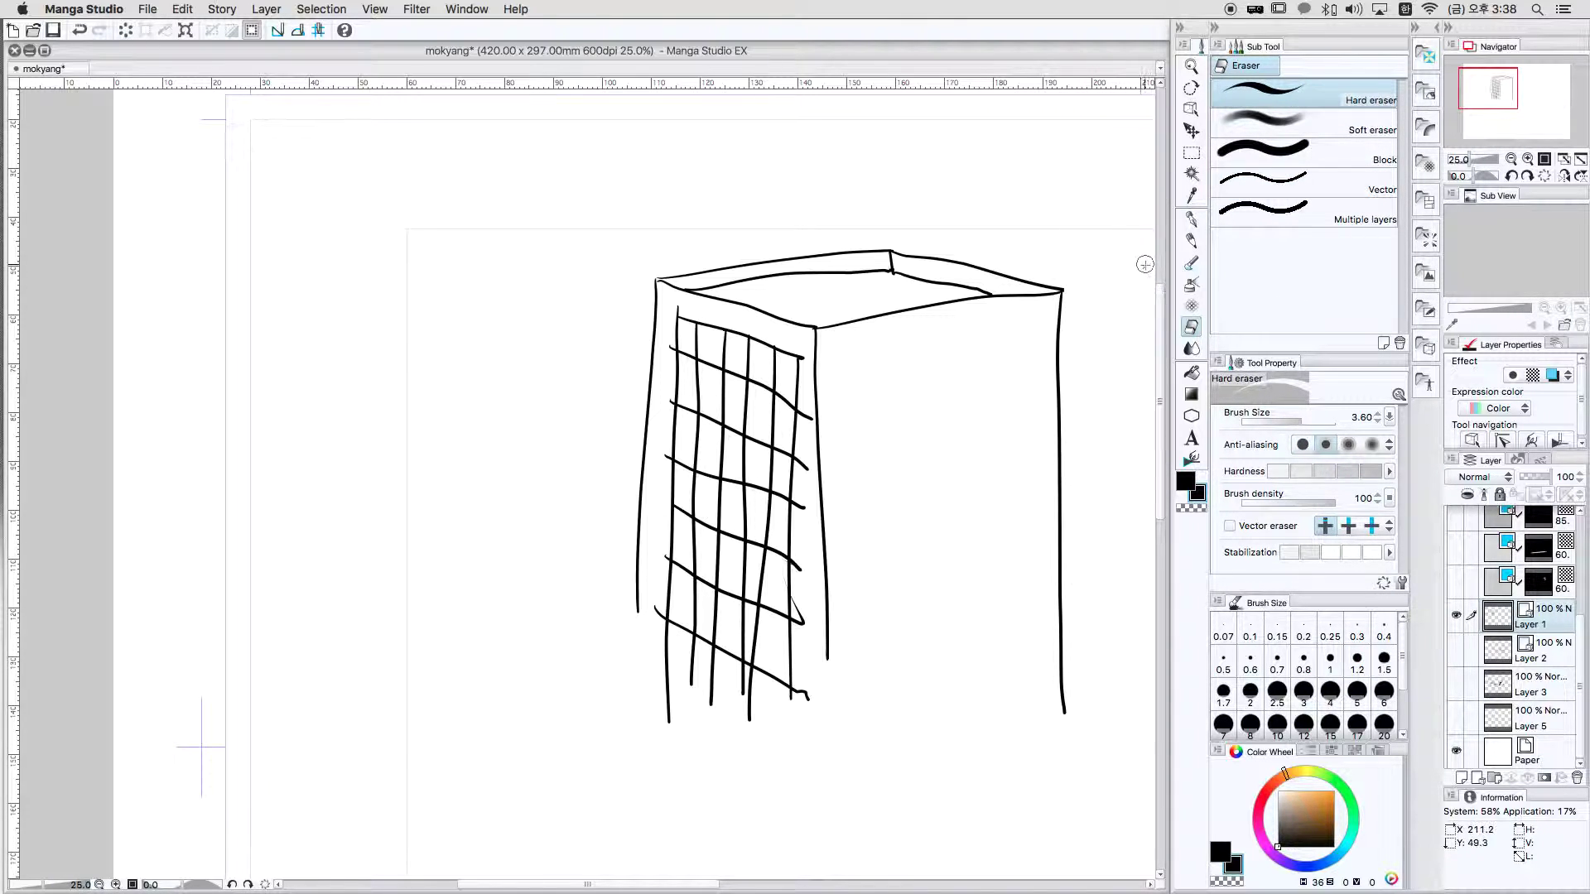
Erase parts of the grid's top row to leave three separate windows, and draw four windows along the right face's top.
mouse_move(677, 306)
left_mouse_down()
mouse_move(667, 351)
mouse_move(691, 318)
mouse_move(711, 325)
mouse_move(704, 369)
mouse_move(708, 329)
mouse_move(704, 354)
mouse_move(717, 328)
mouse_move(762, 344)
mouse_move(755, 377)
mouse_move(762, 343)
mouse_move(801, 359)
mouse_move(807, 428)
mouse_move(669, 371)
mouse_move(763, 406)
left_mouse_up()
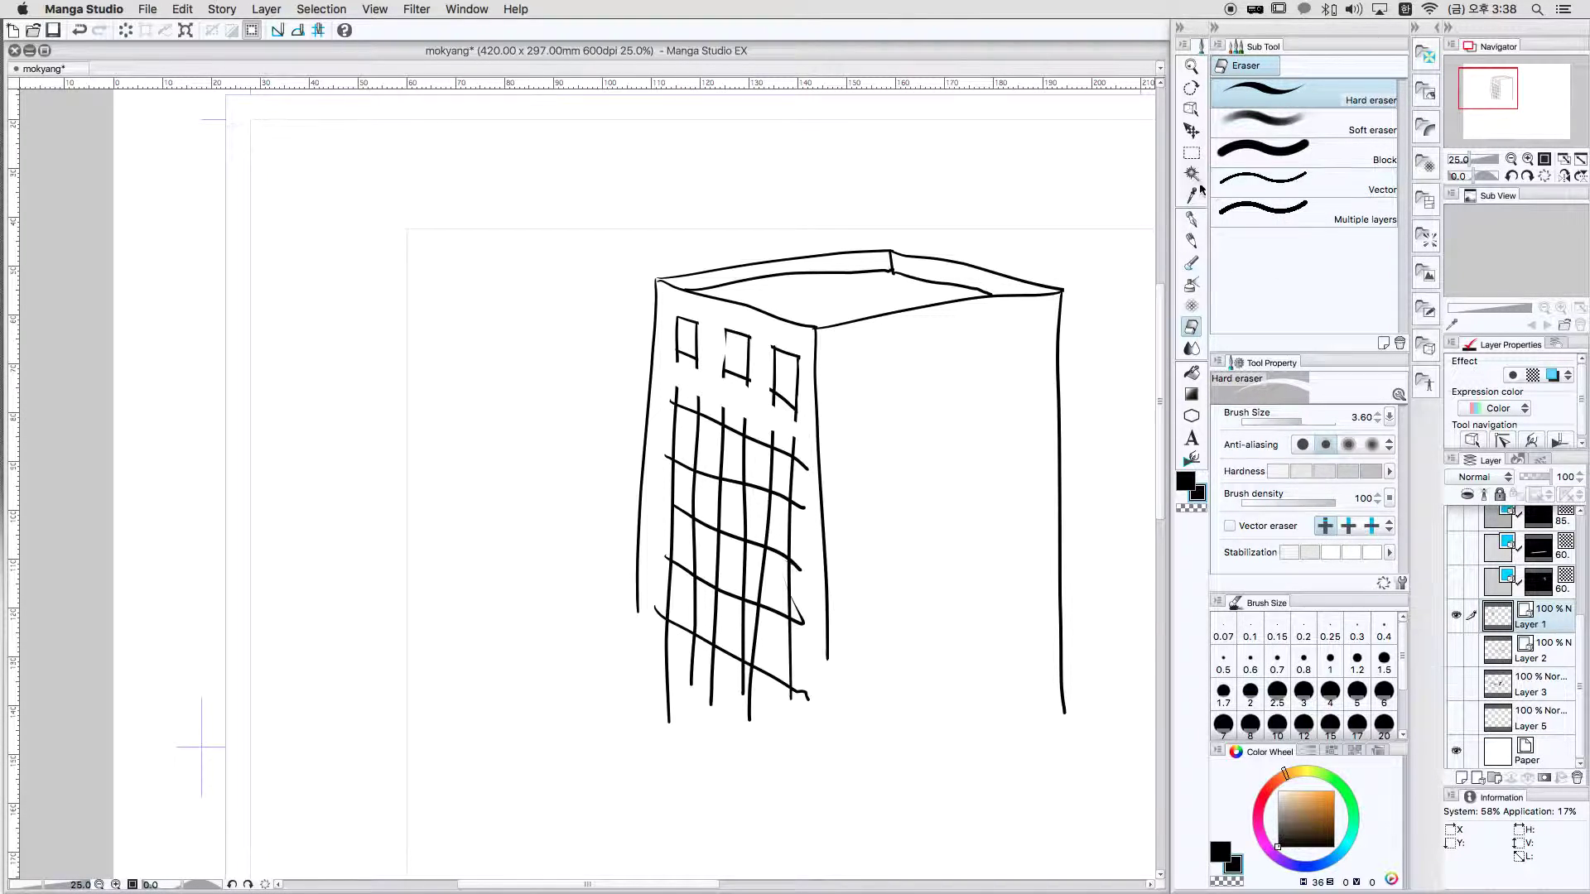
left_click(1192, 218)
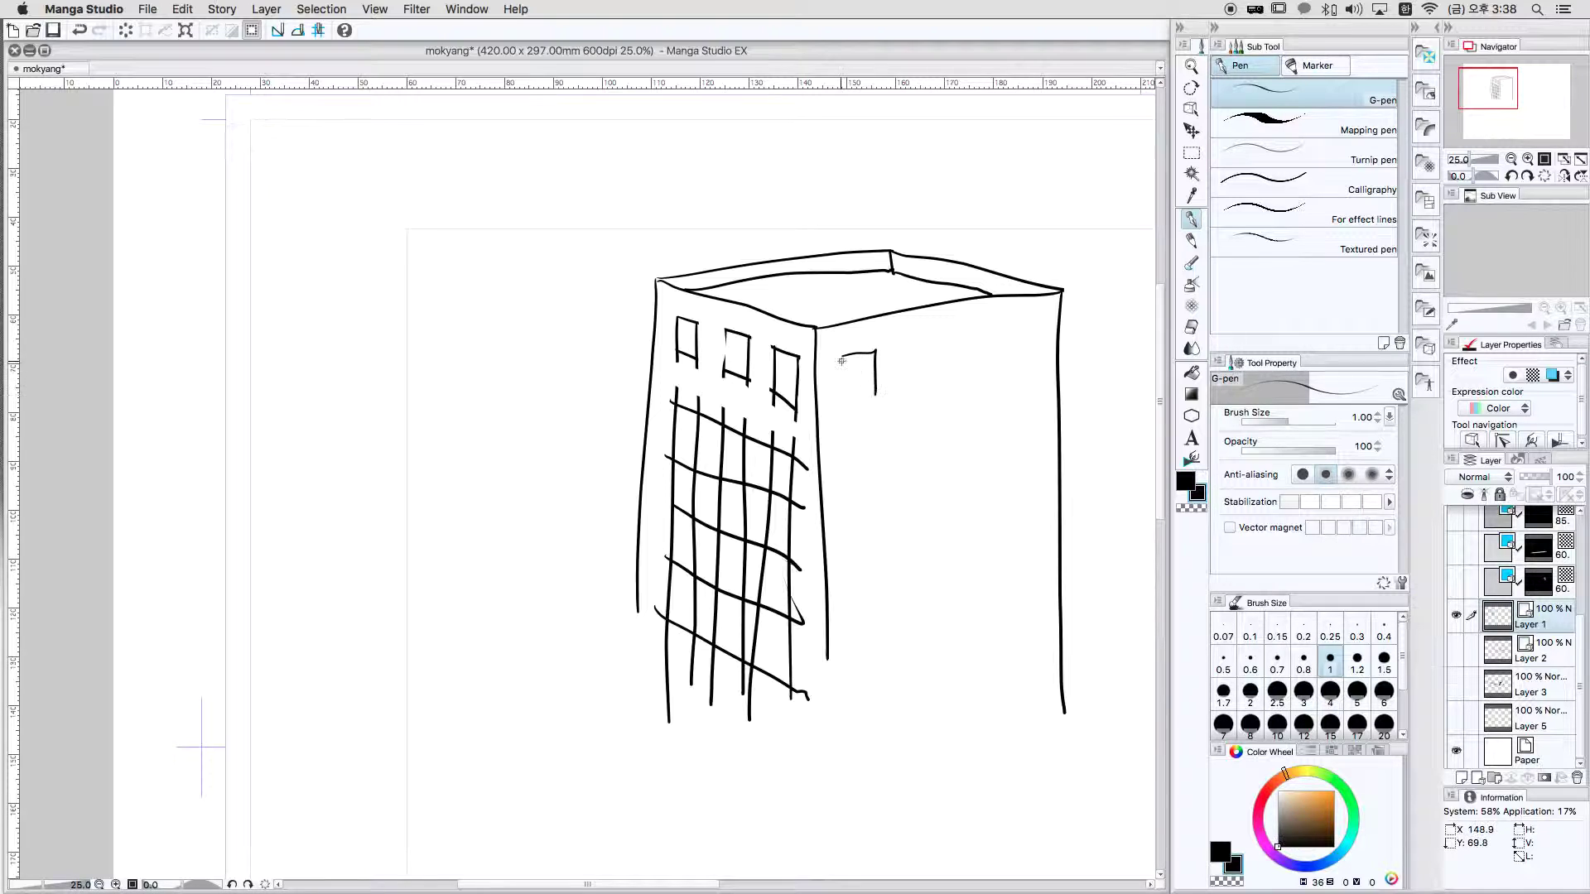
left_click_drag(908, 350, 942, 400)
mouse_move(963, 340)
left_mouse_down()
mouse_move(965, 396)
mouse_move(996, 395)
left_mouse_up()
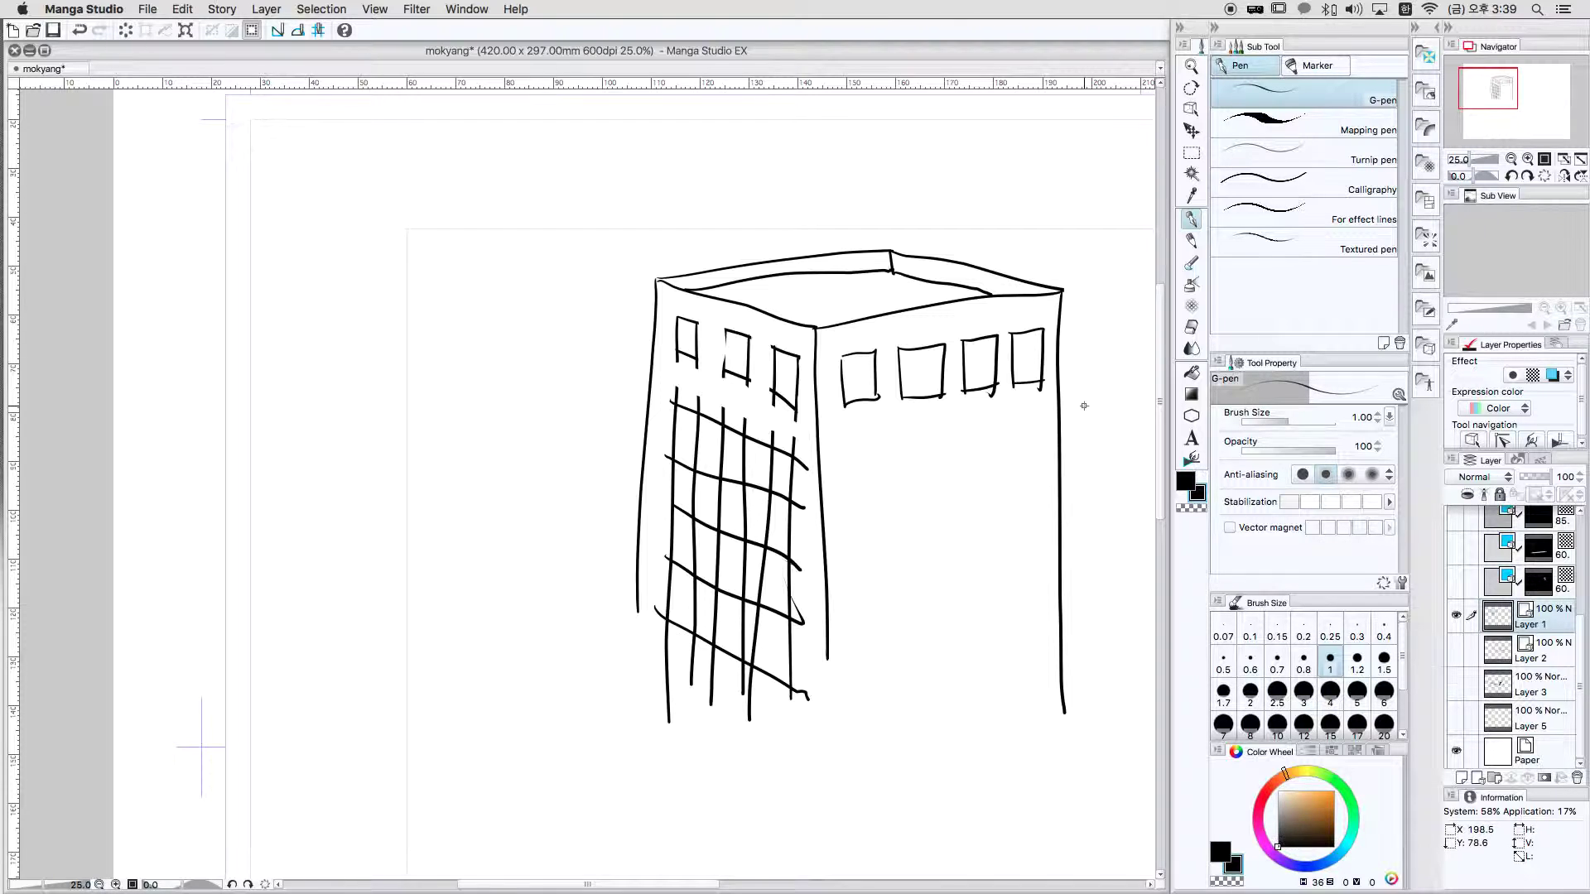
Undo the right face's window strokes and the erasing in the grid's top row.
key("super+z")
key("super+z")
key("super+z")
key("super+z")
key("super+z")
key("super+z")
key("super+z")
key("super+z")
key("super+z")
key("super+z")
key("super+z")
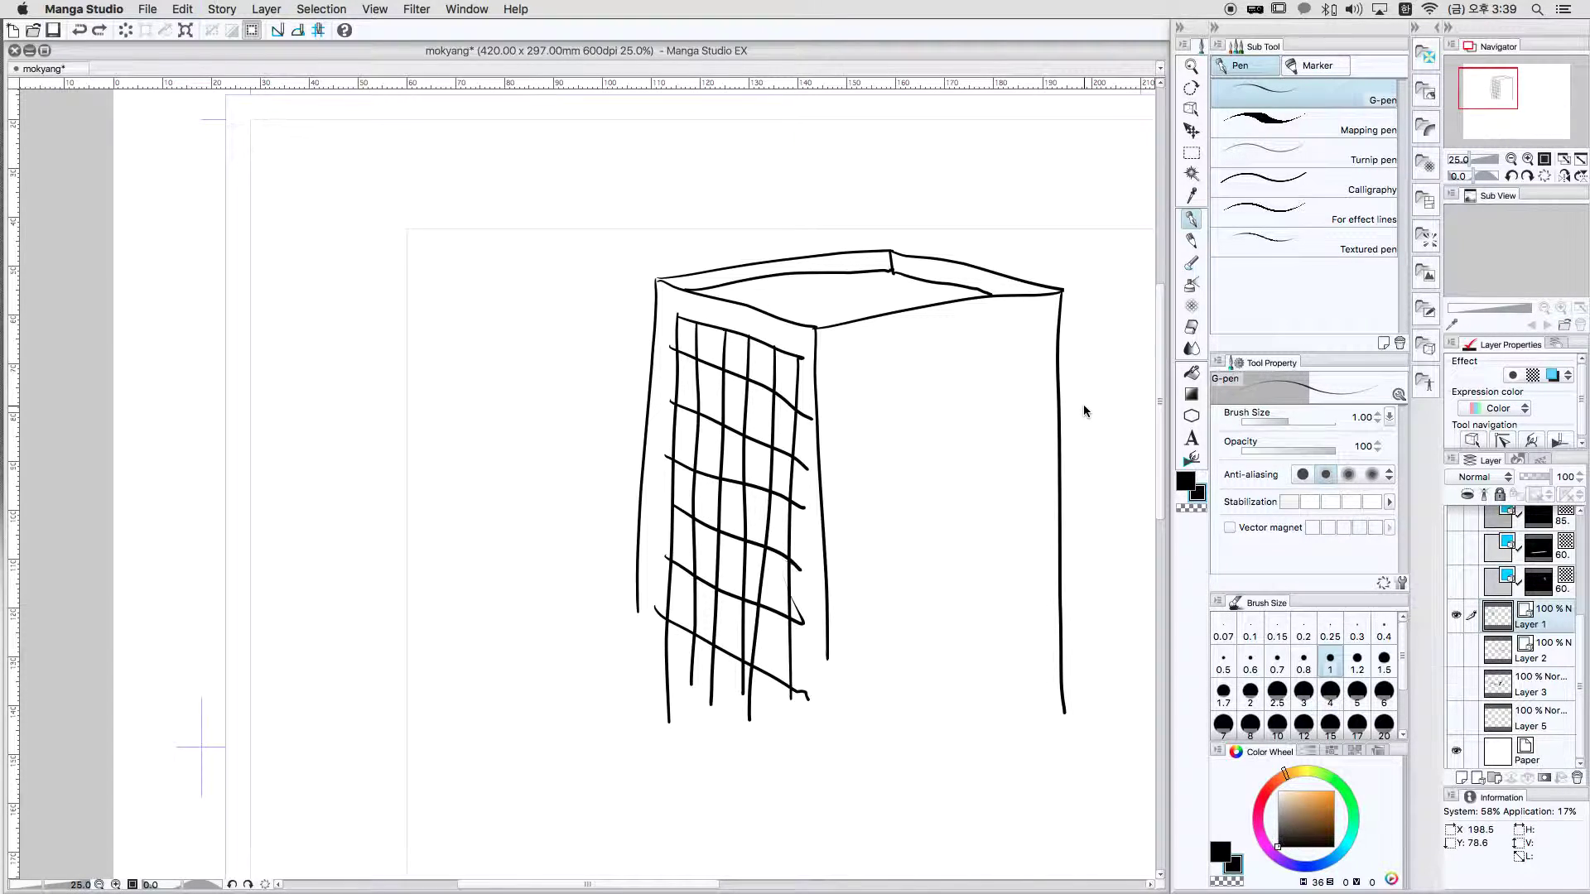
Restore the lines overshooting the roof's right corner and set the Vector eraser to remove only the parts it touches.
key("super+y")
left_click(1192, 327)
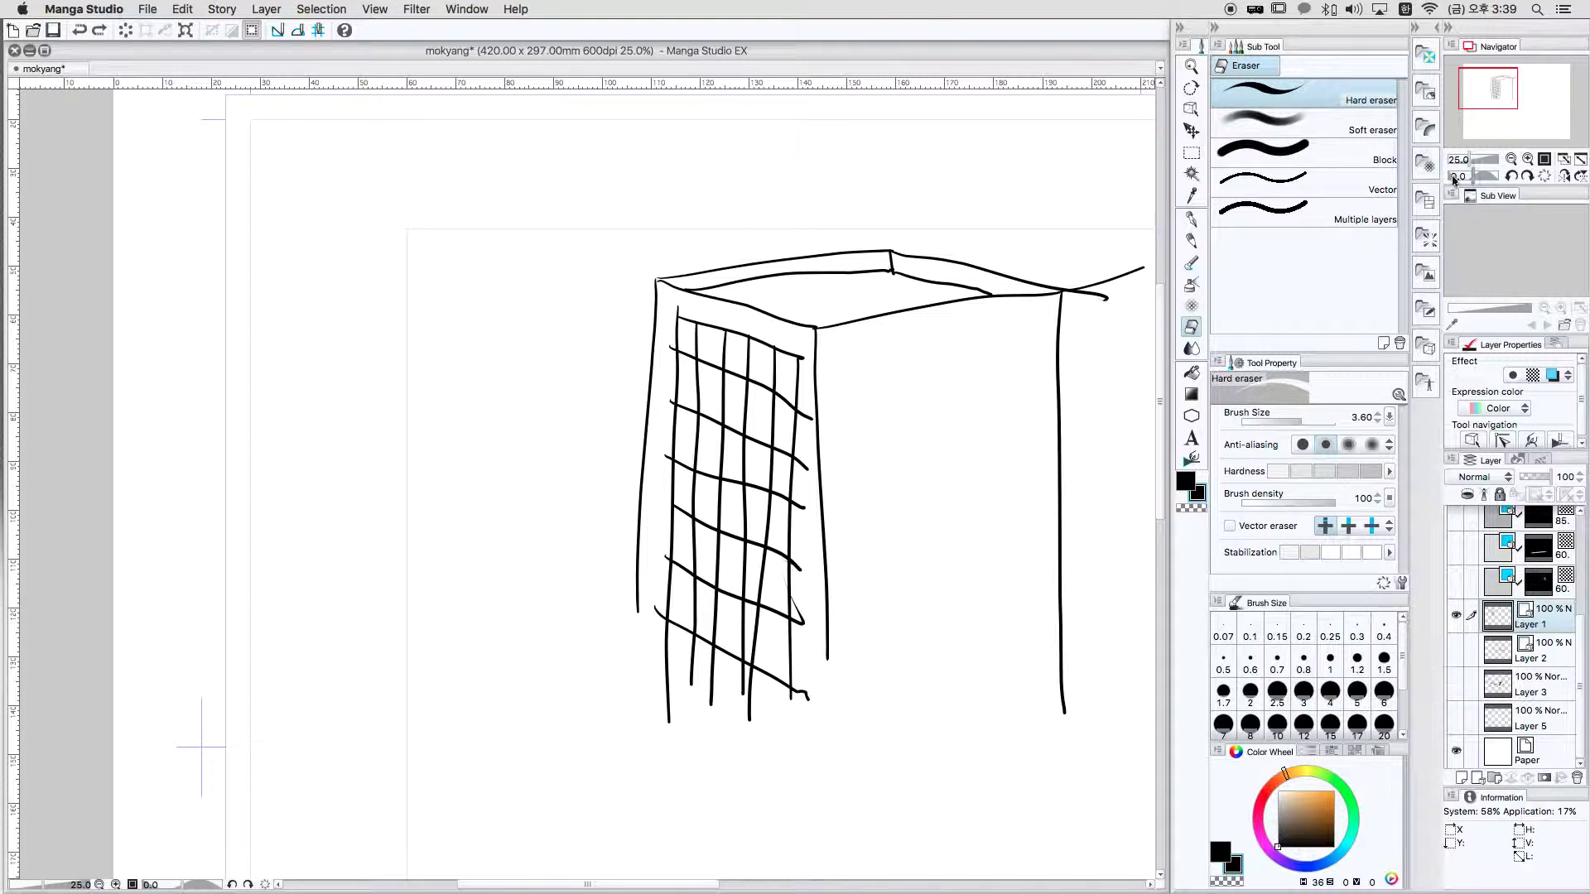
left_click(1359, 190)
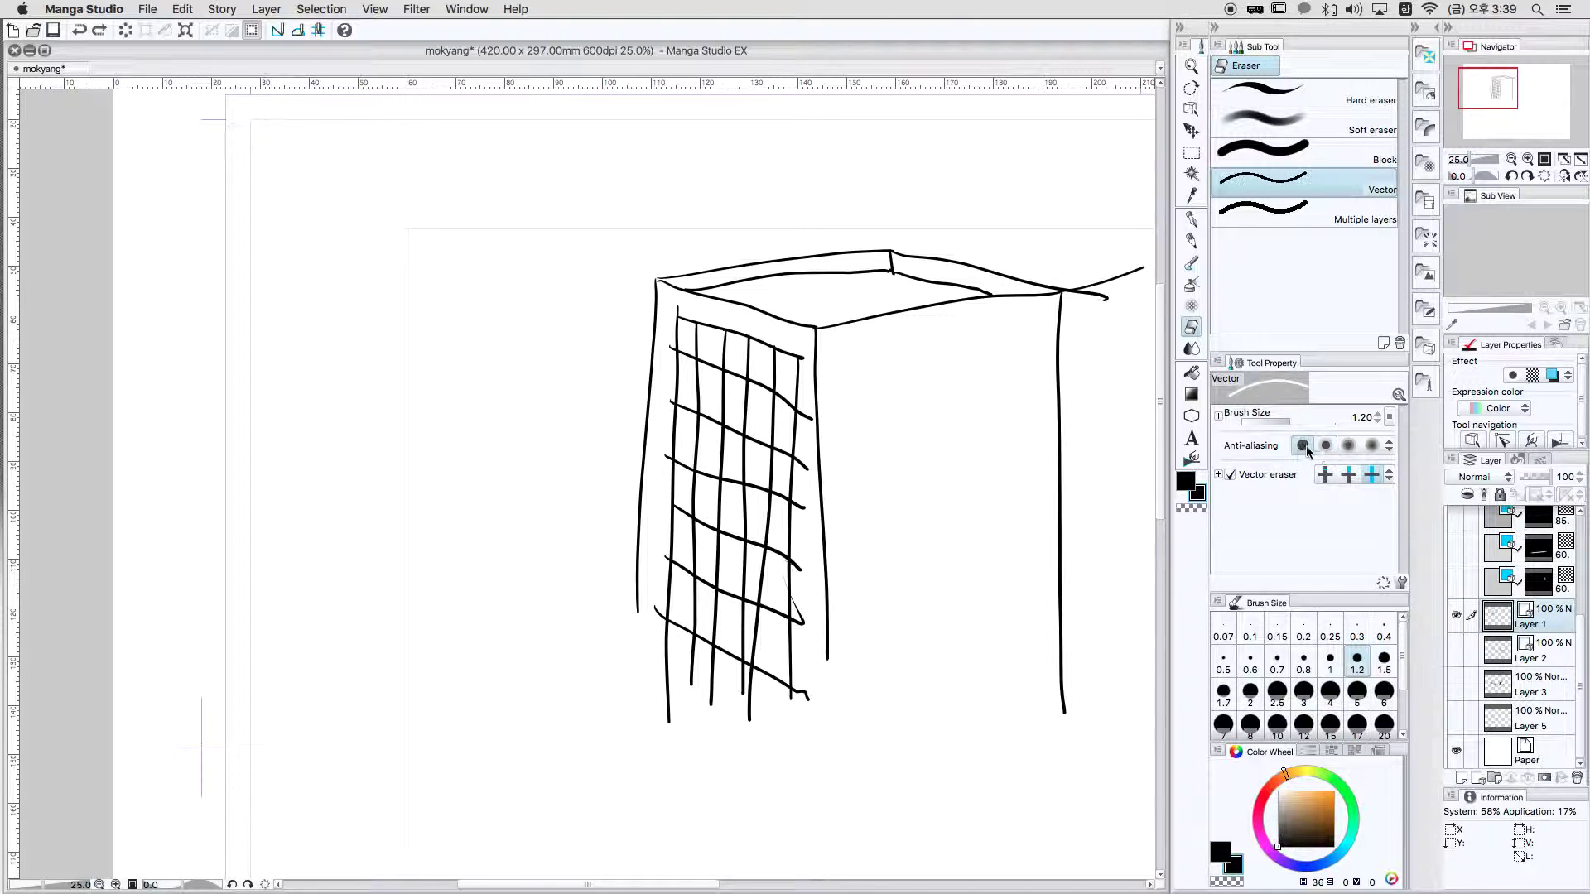
left_click(1327, 447)
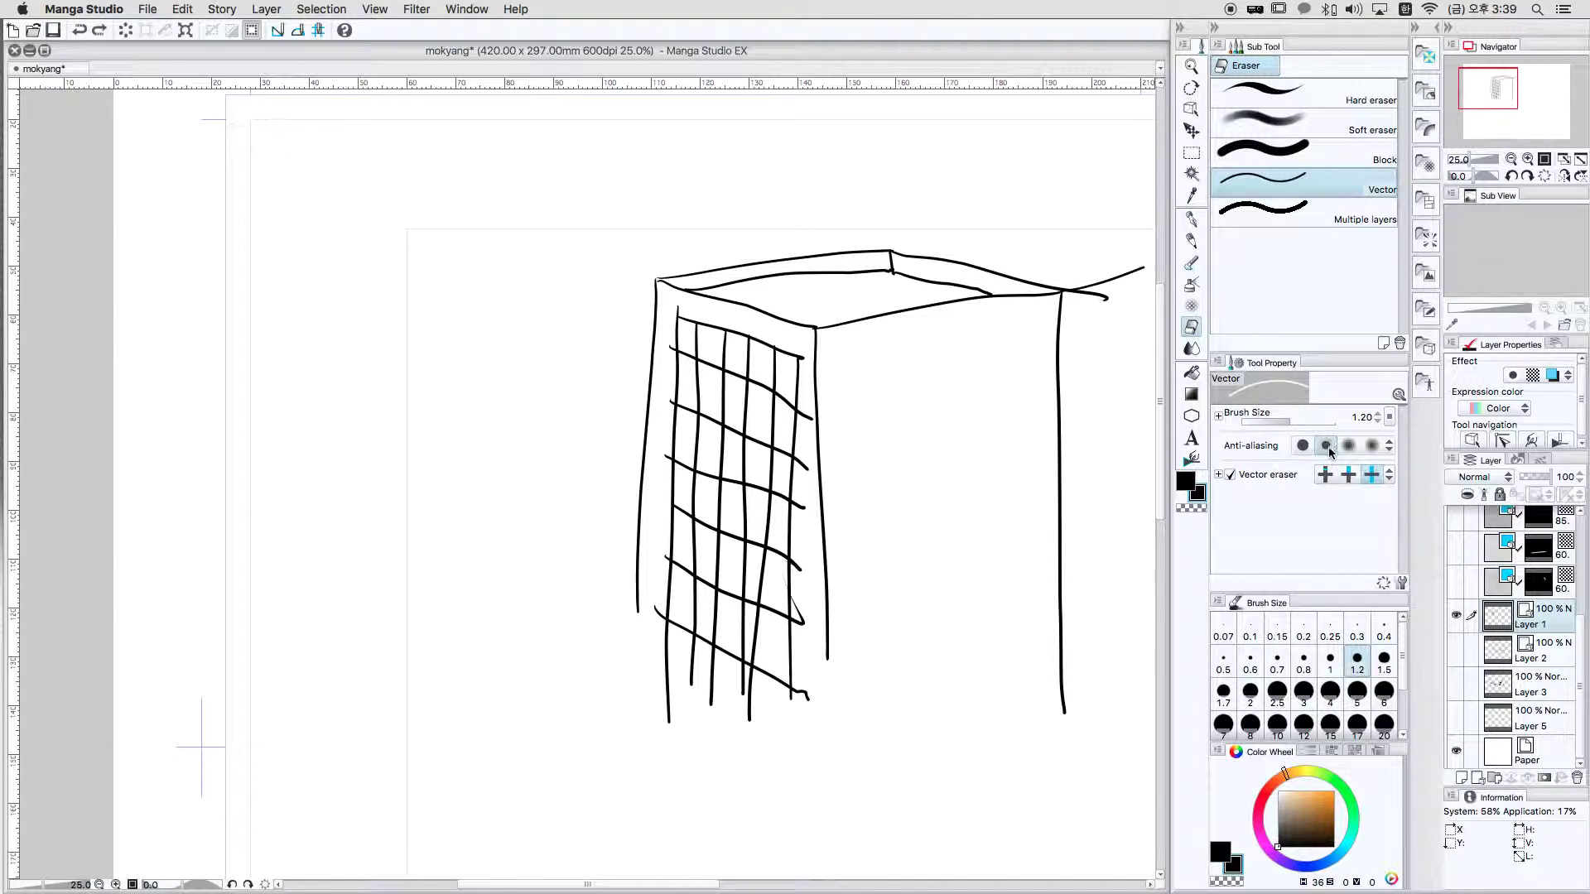
left_click(1325, 447)
left_click_drag(1045, 606, 956, 609)
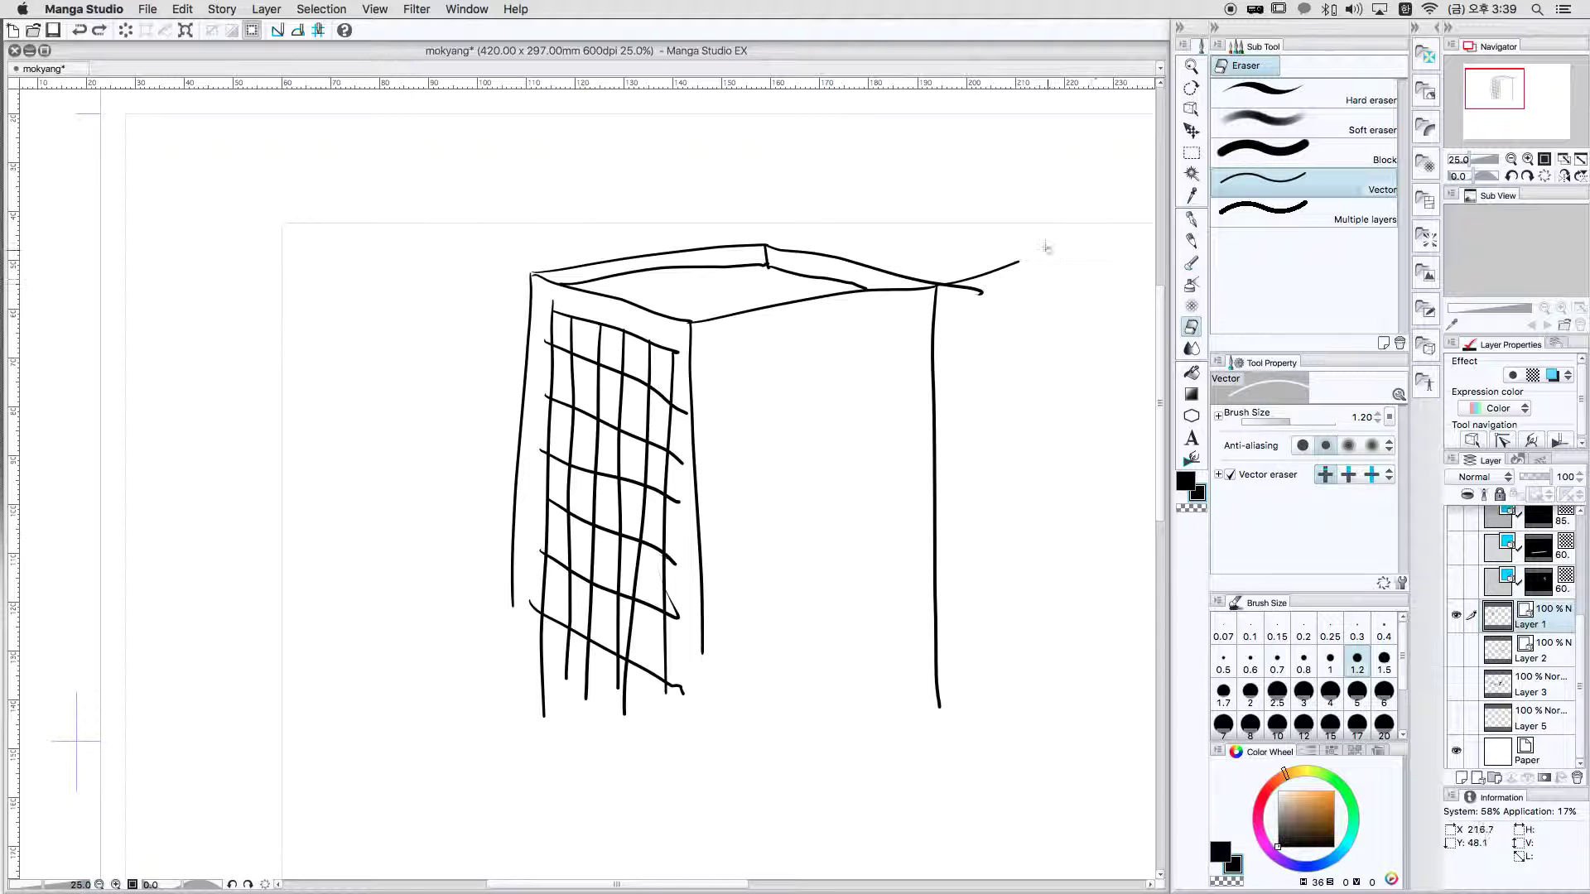
Try erasing the overshooting corner line with the Vector eraser limited to touched parts, and undo the strokes.
mouse_move(1020, 263)
left_mouse_down()
mouse_move(974, 292)
mouse_move(958, 285)
mouse_move(970, 298)
mouse_move(986, 290)
mouse_move(950, 278)
left_mouse_up()
key("super+z")
key("super+z")
Erase both lines overshooting the roof's right corner up to their intersection with the Vector eraser, and turn off its anti-aliasing.
left_click(1348, 474)
left_click_drag(966, 355, 1088, 299)
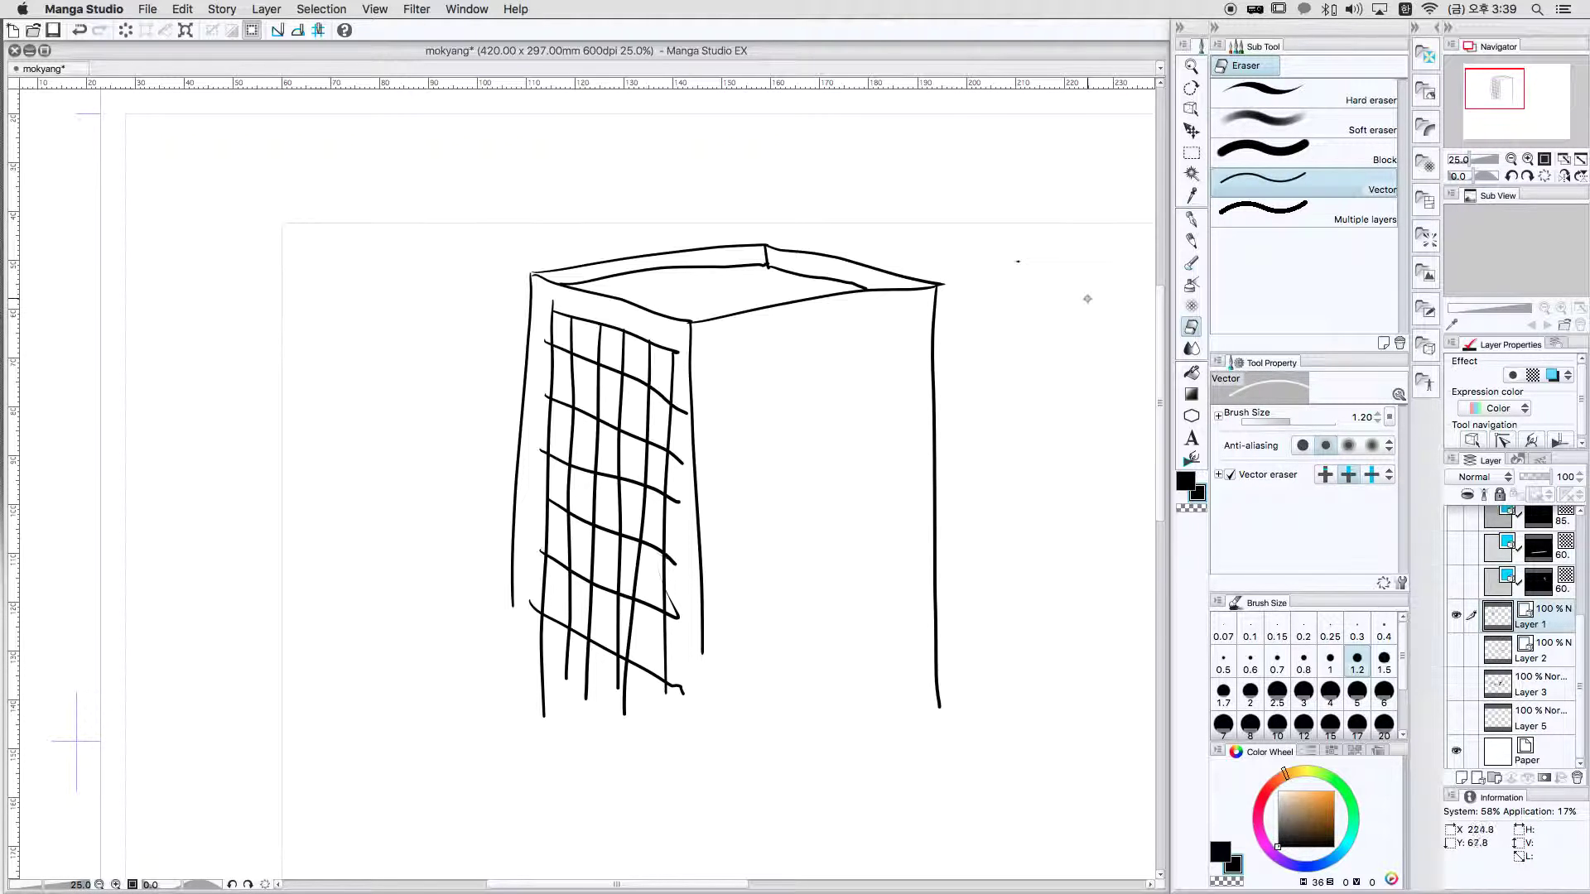
left_click(944, 282)
key("super+z")
left_click(1302, 445)
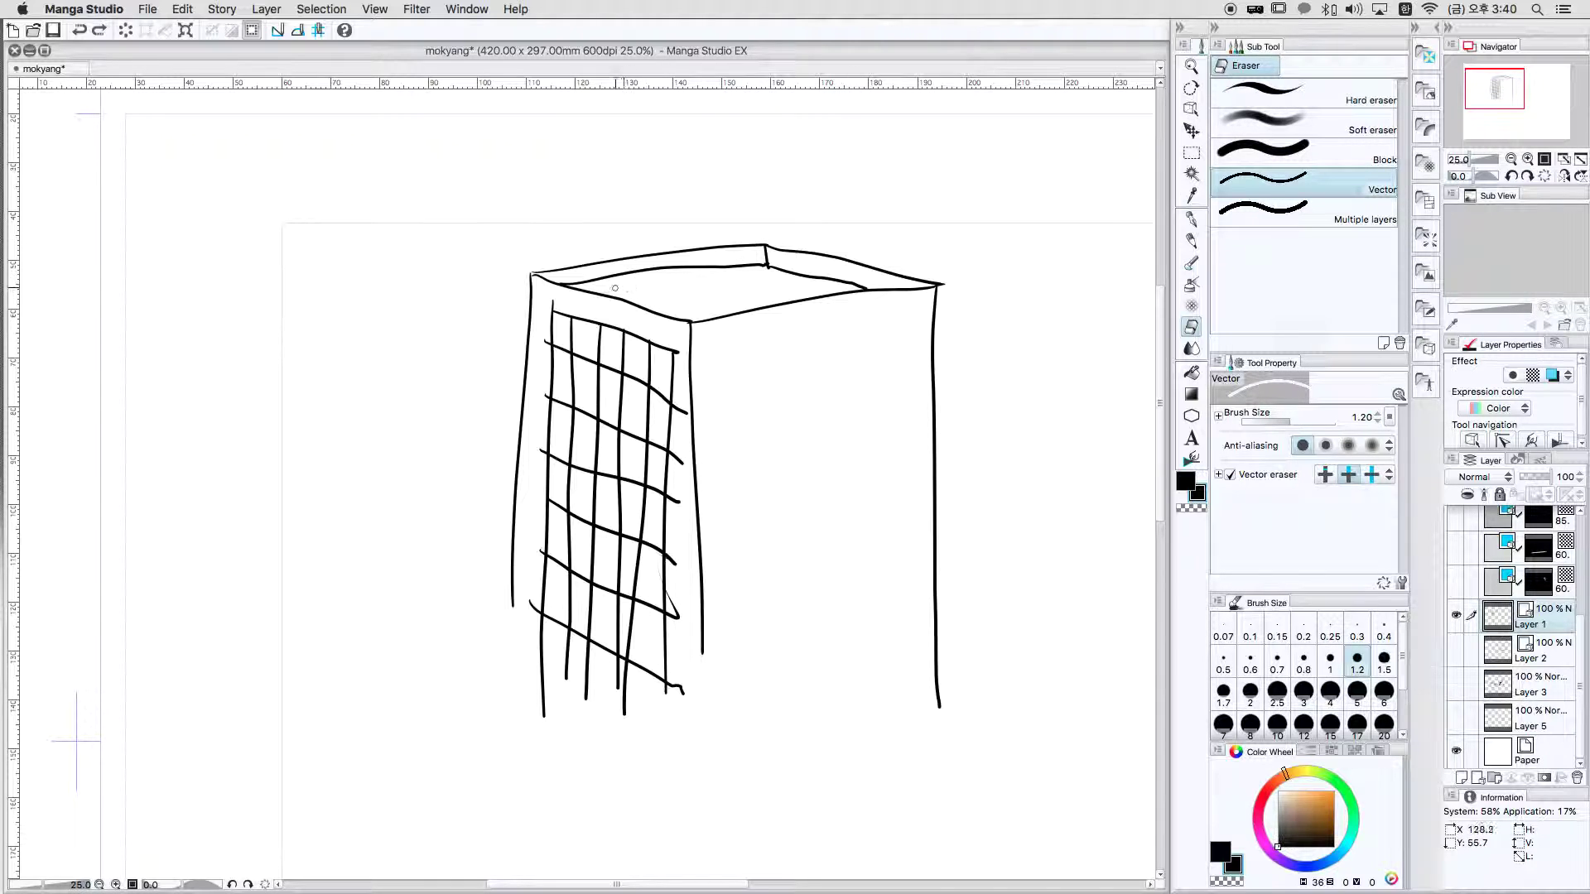
Trim the window grid's crosswise line ends that overhang both sides of the frame, erasing up to the intersections.
left_click(548, 300)
key("super+z")
left_click_drag(545, 340, 540, 403)
left_click_drag(550, 538, 531, 617)
left_click_drag(680, 673, 678, 689)
left_click_drag(674, 596, 672, 617)
left_click_drag(678, 544, 672, 571)
left_click_drag(682, 492, 675, 469)
mouse_move(679, 395)
left_mouse_down()
mouse_move(670, 496)
mouse_move(684, 409)
mouse_move(685, 427)
mouse_move(544, 368)
mouse_move(673, 431)
left_mouse_up()
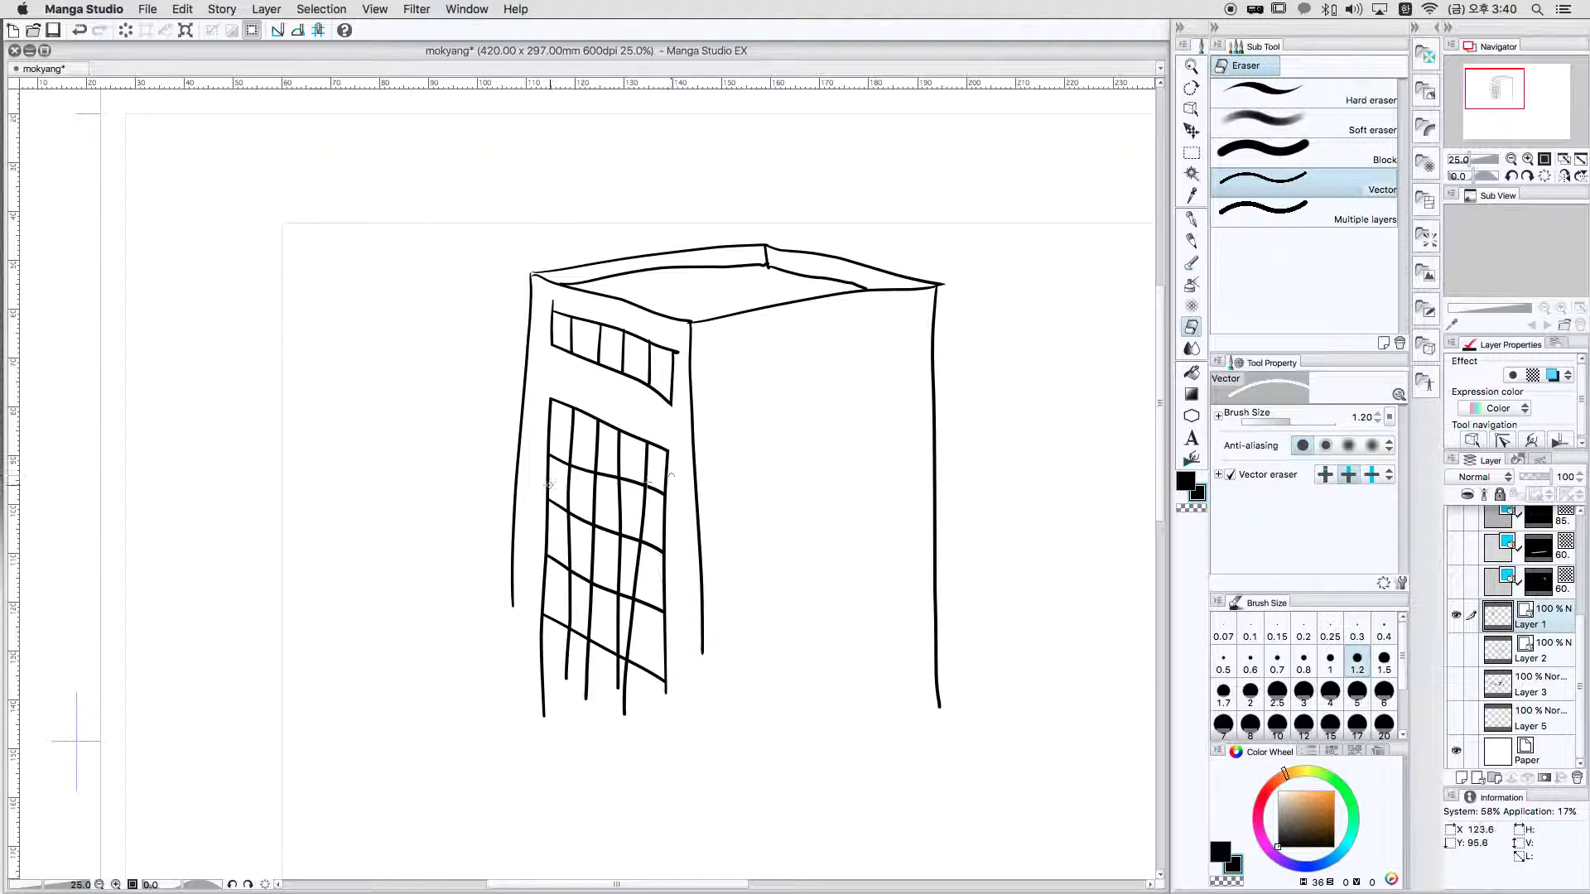
Erase alternate rows and columns of the window grid up to the intersections, leaving three rows of three separate windows.
left_click_drag(684, 521, 644, 557)
mouse_move(538, 584)
left_mouse_down()
mouse_move(656, 644)
mouse_move(749, 612)
left_mouse_up()
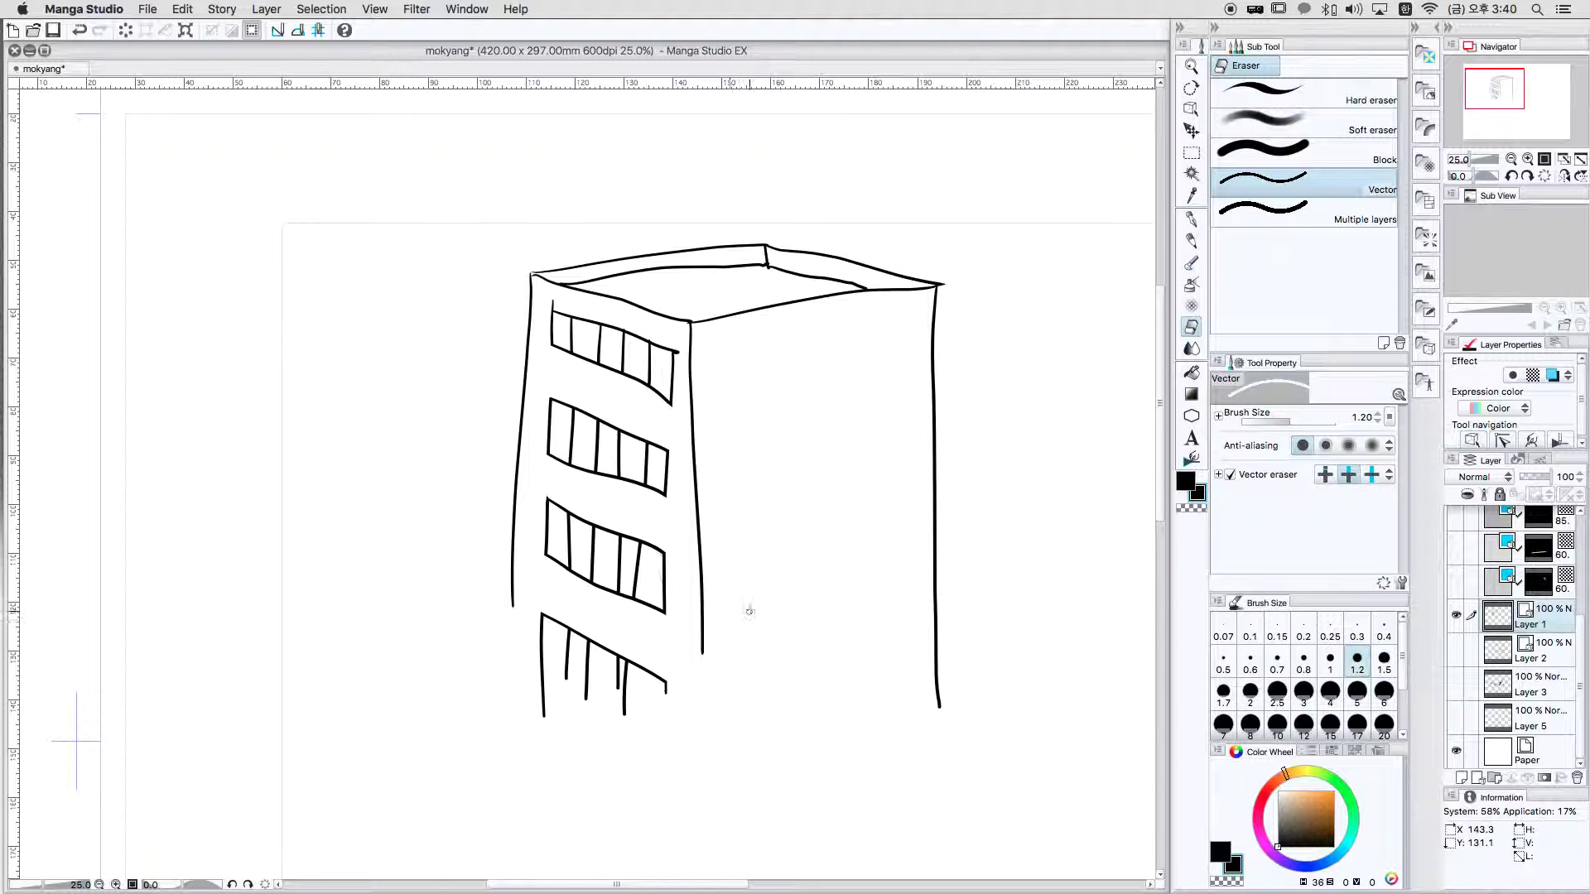
left_click_drag(584, 314, 550, 303)
key("super+z")
left_click_drag(636, 403, 636, 335)
left_click_drag(587, 406, 579, 478)
mouse_move(628, 427)
left_mouse_down()
mouse_move(629, 511)
mouse_move(573, 518)
mouse_move(584, 510)
mouse_move(580, 578)
left_mouse_up()
left_click_drag(631, 530, 622, 613)
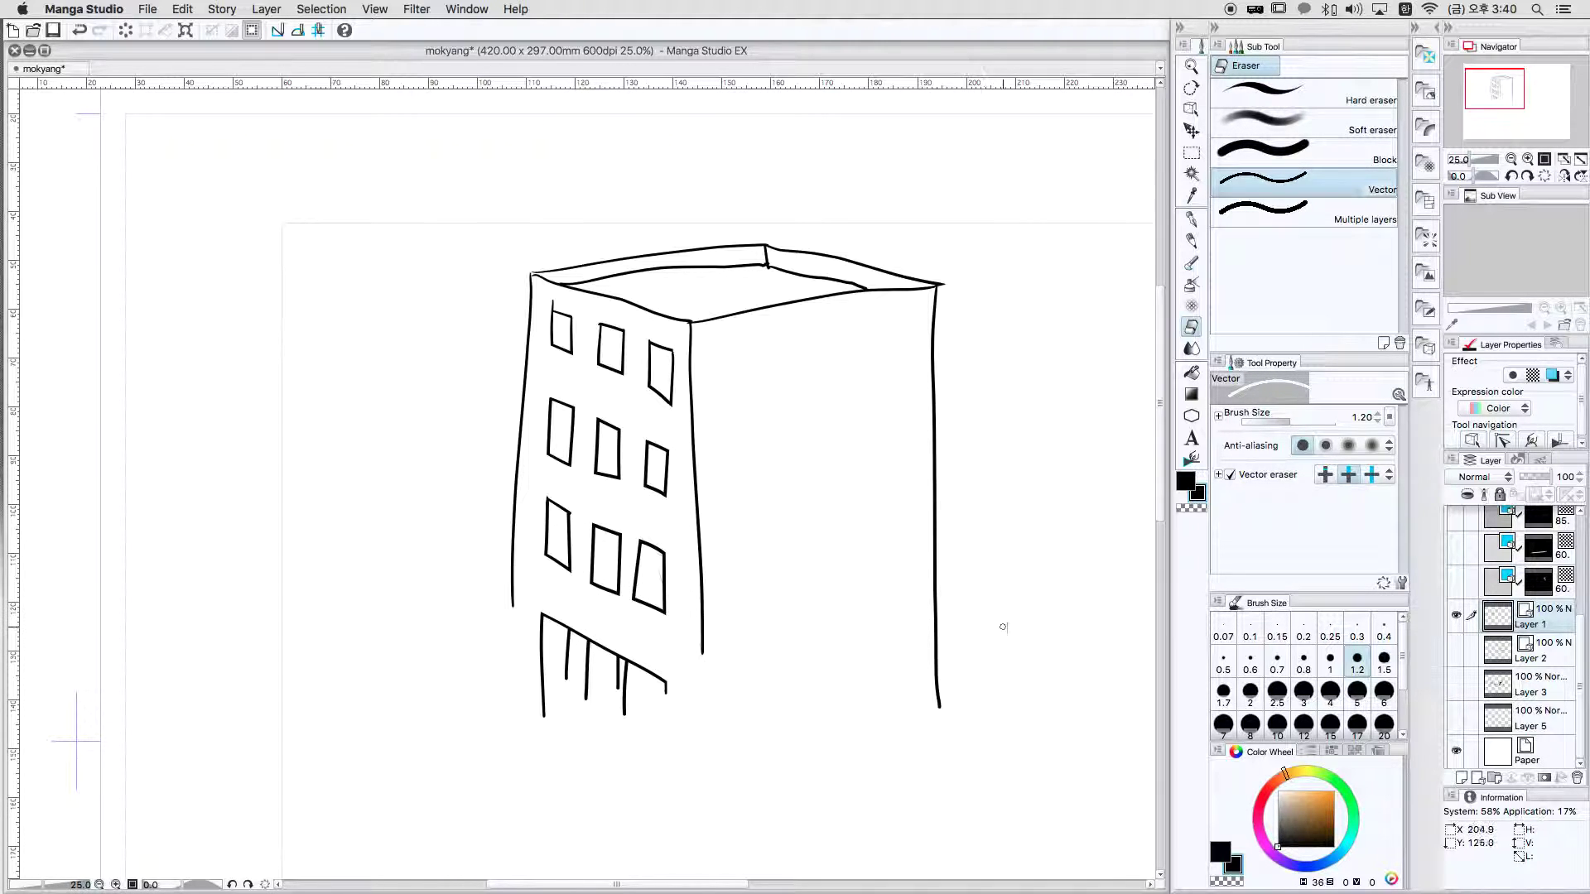
Set the Vector eraser to remove whole lines and undo the erasing of the grid's rows and columns.
left_click(1371, 474)
key("super+z")
key("super+z")
key("super+z")
key("super+z")
key("super+z")
key("super+z")
key("super+z")
key("super+z")
key("super+z")
key("super+z")
key("super+z")
key("super+z")
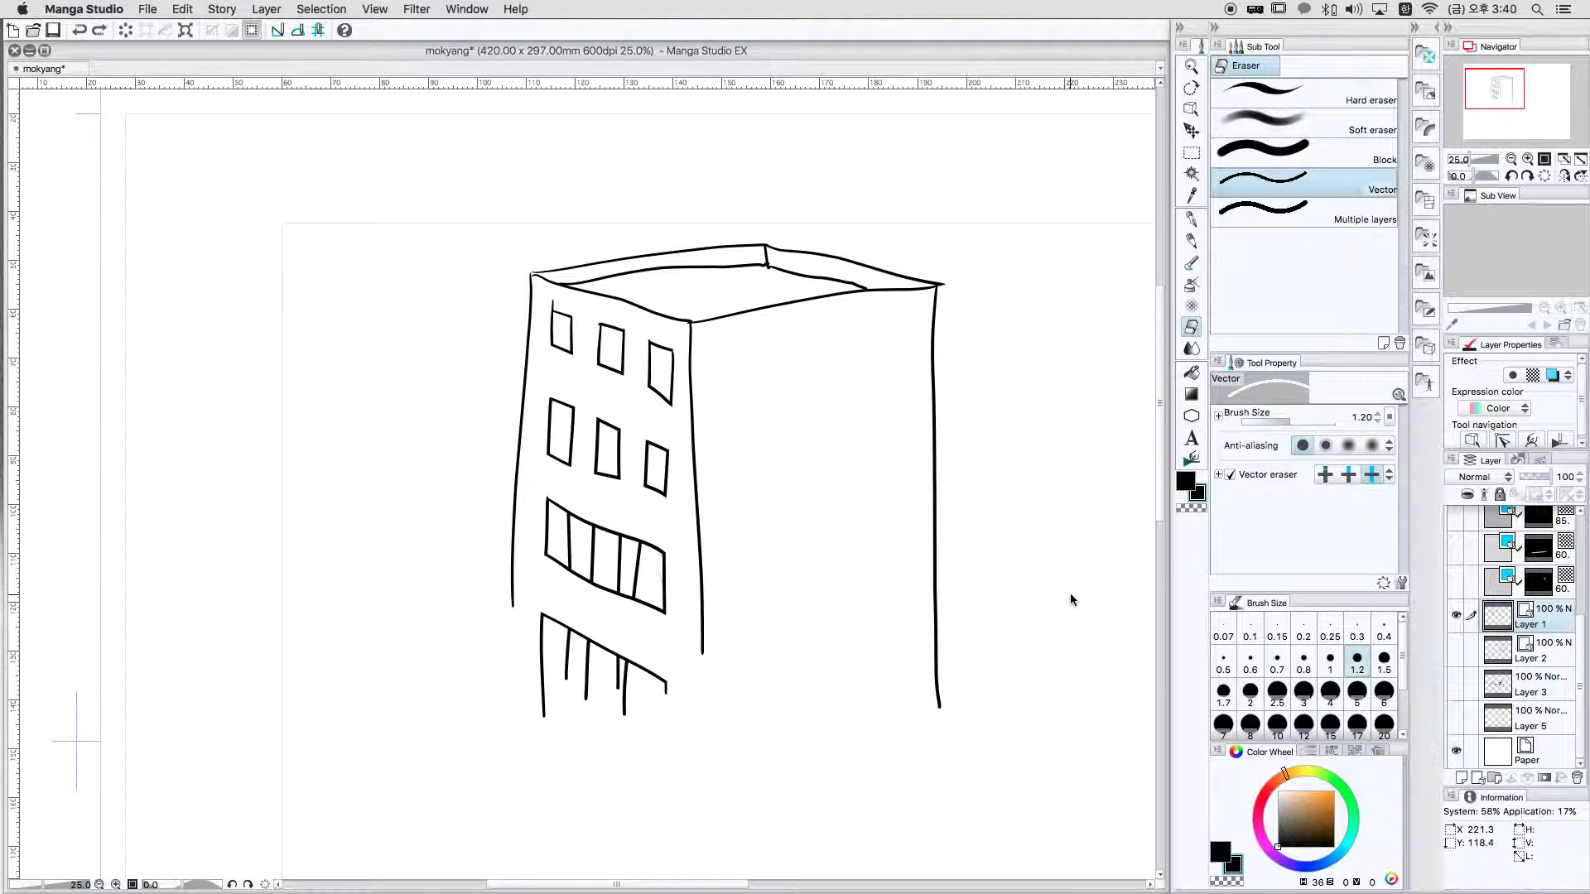
key("super+z")
key("super+z")
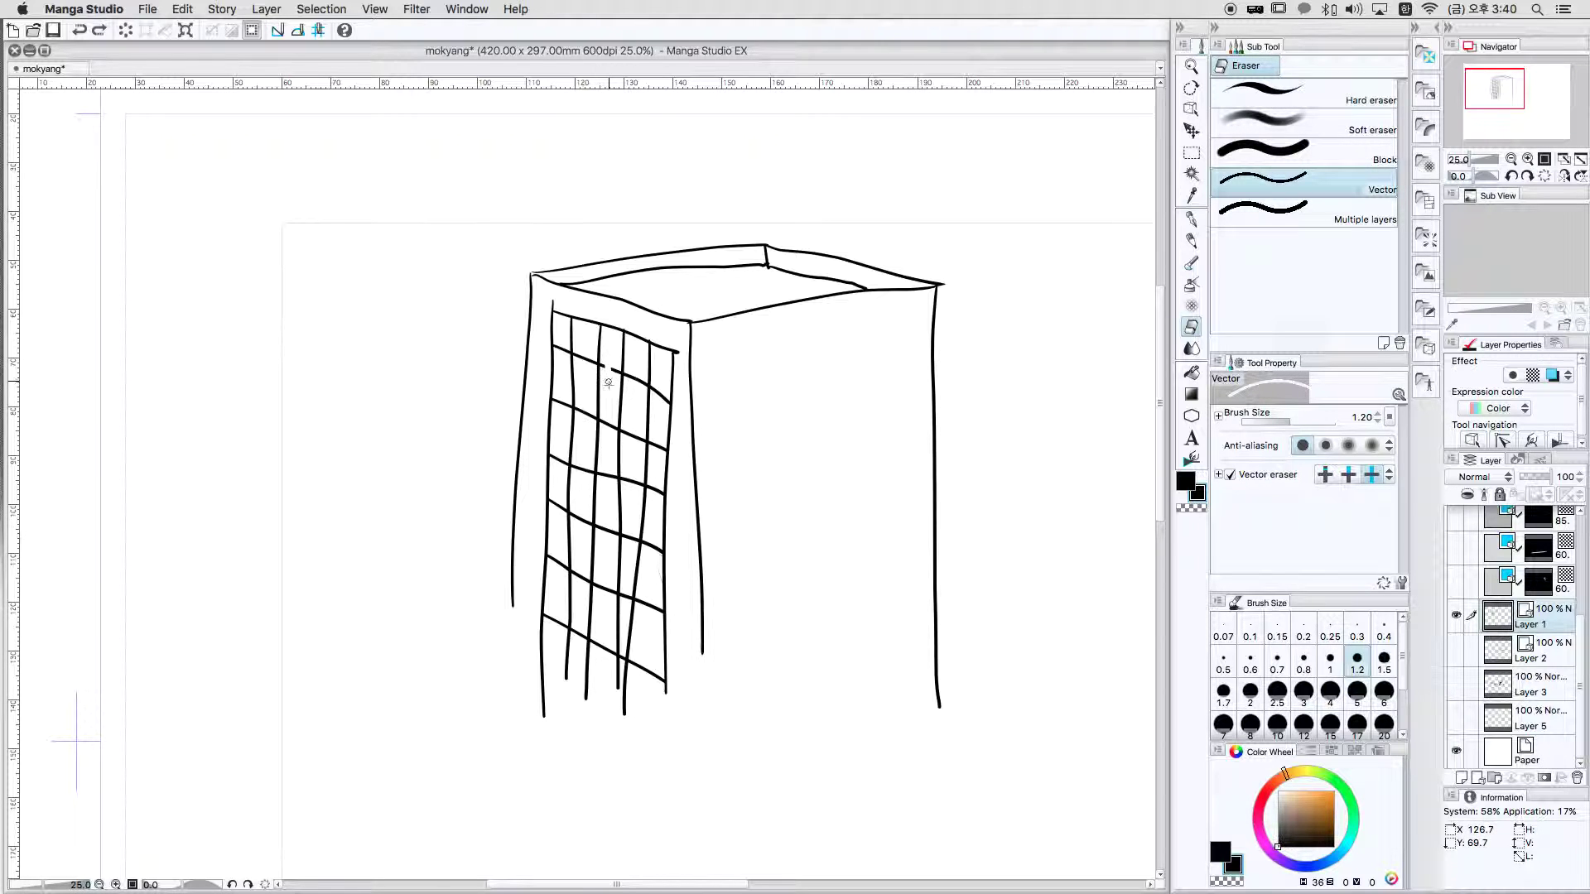
Erase two crosswise and two vertical grid lines and the roof's inner edges as whole lines.
left_click_drag(607, 386, 602, 373)
left_click_drag(598, 528, 599, 566)
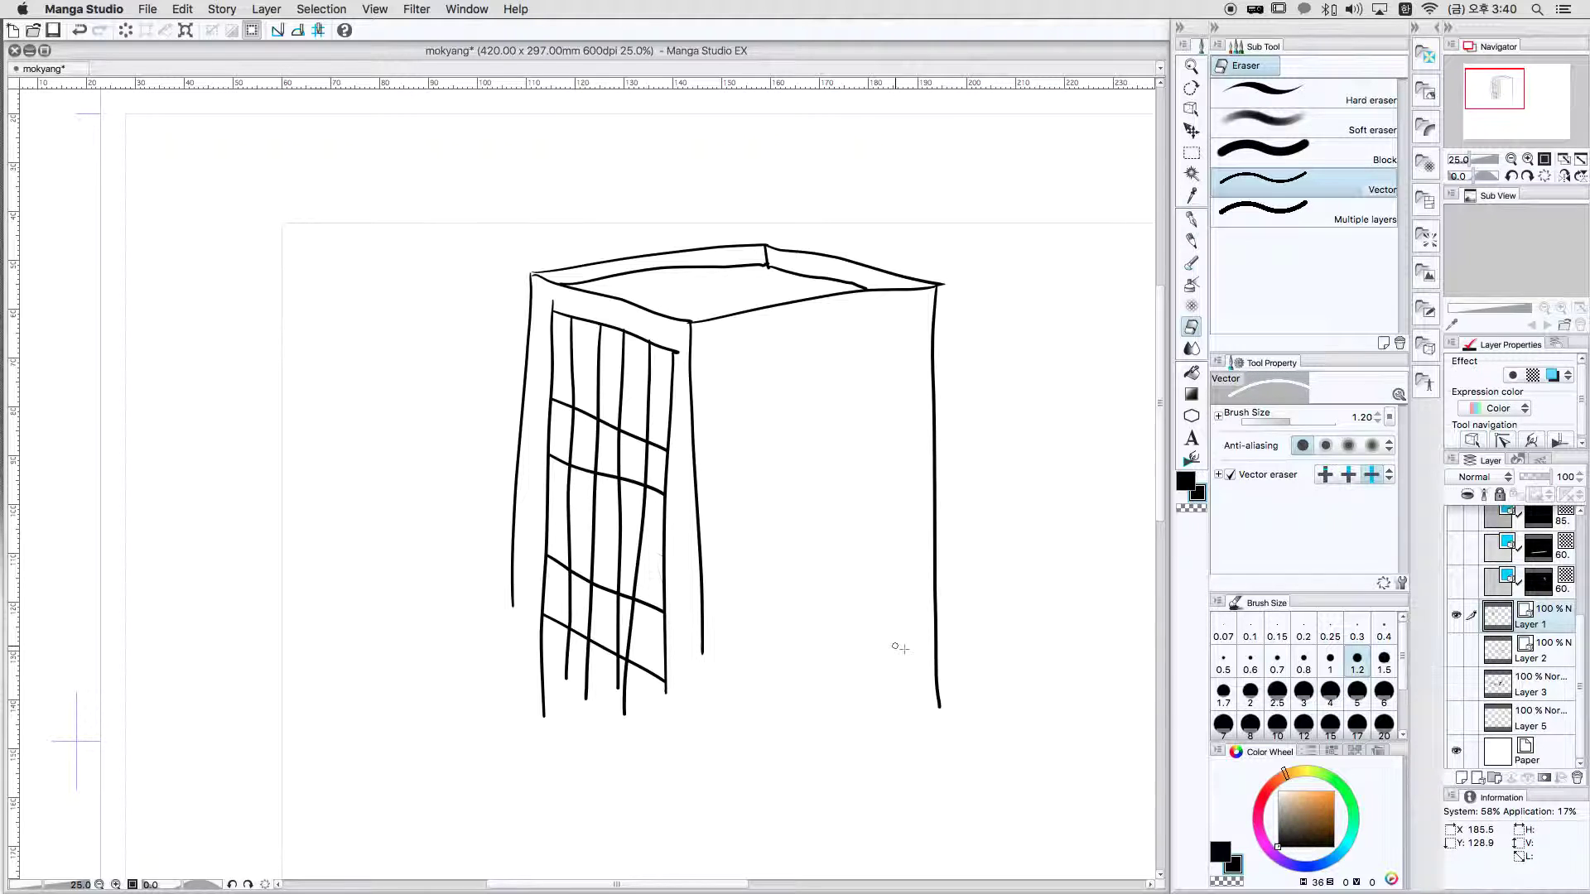
left_click_drag(566, 362, 660, 329)
mouse_move(826, 250)
left_mouse_down()
mouse_move(789, 278)
mouse_move(801, 255)
mouse_move(787, 235)
mouse_move(701, 266)
mouse_move(730, 306)
left_mouse_up()
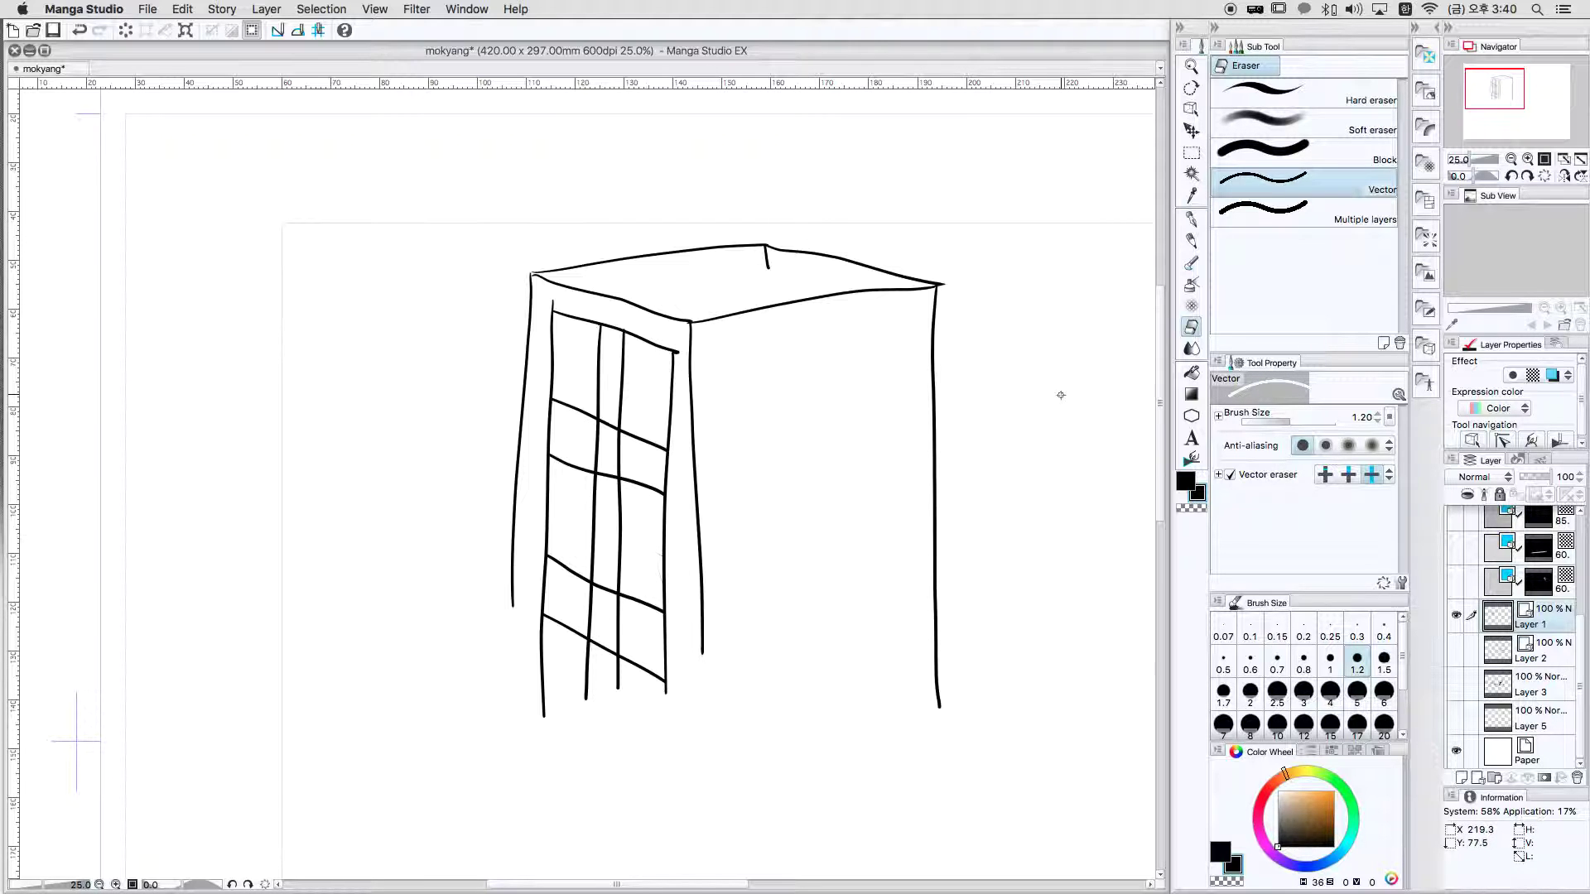
Undo the whole-line erasing so the grid and the roof's inner edges are restored.
key("super+z")
key("super+z")
key("super+z")
key("super+z")
key("super+z")
key("super+z")
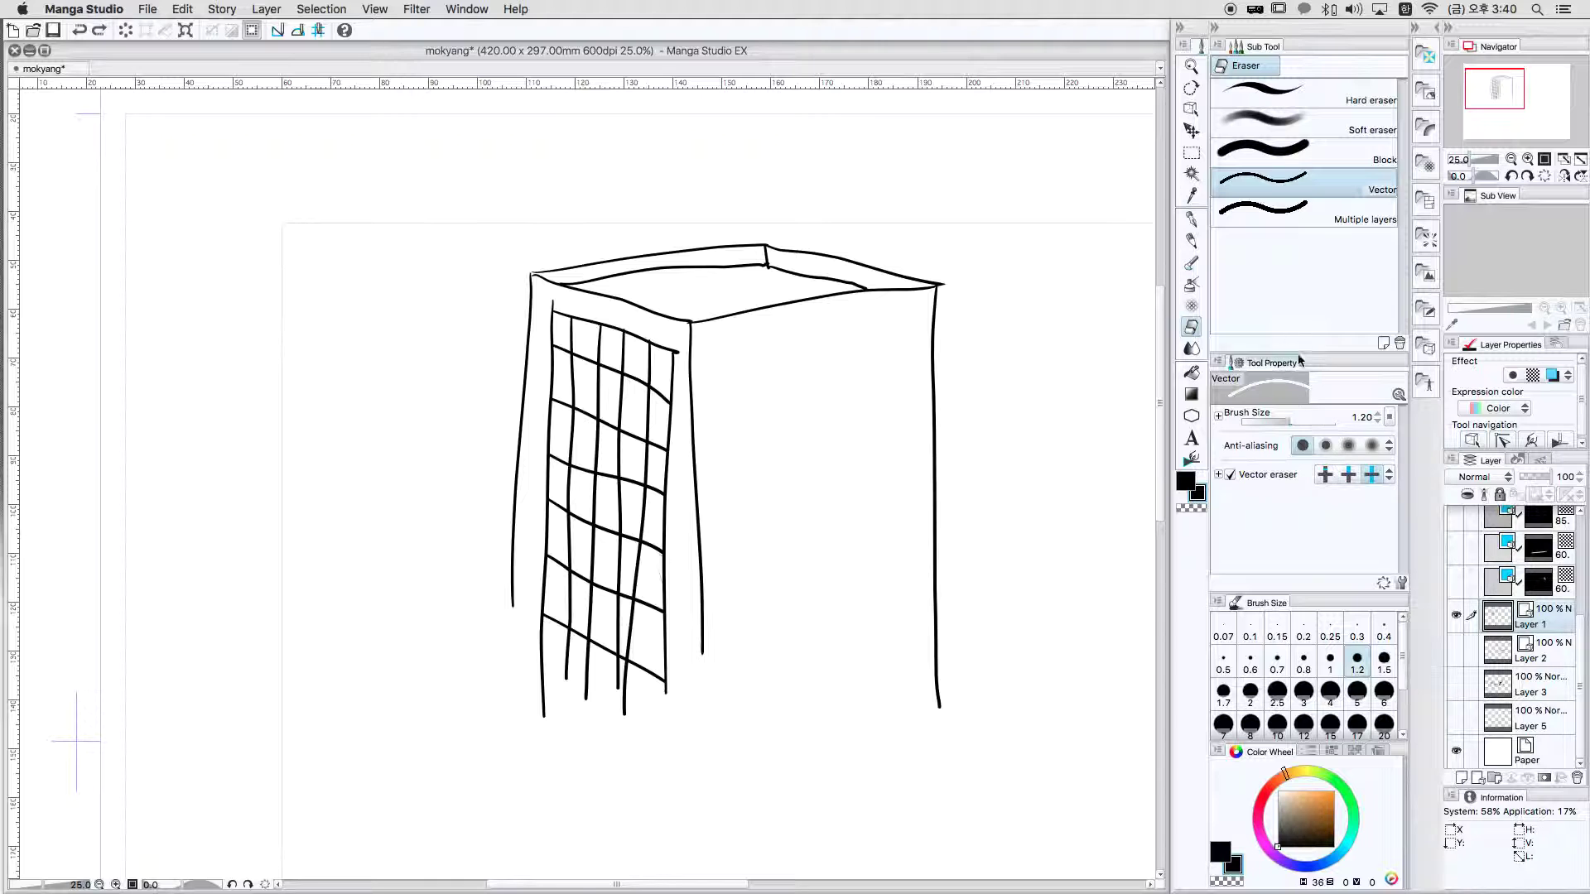
Draw a vertical stroke with overlapping loops beside the building using the G-pen, and erase them as whole lines.
left_click(1192, 220)
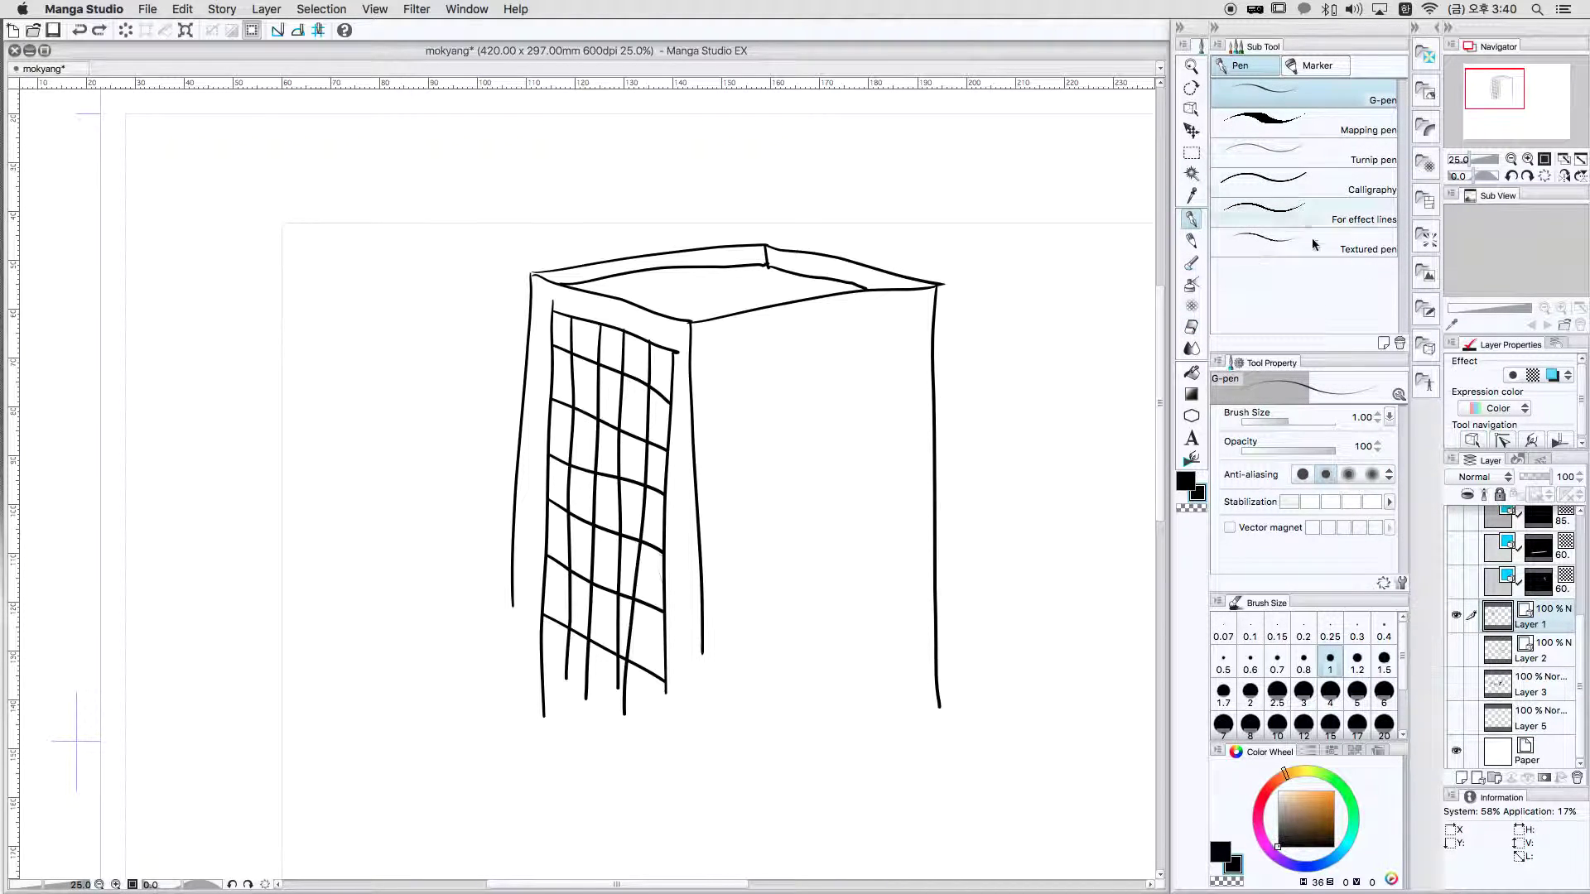
left_click_drag(1056, 343, 1036, 520)
left_click_drag(1048, 414, 1079, 519)
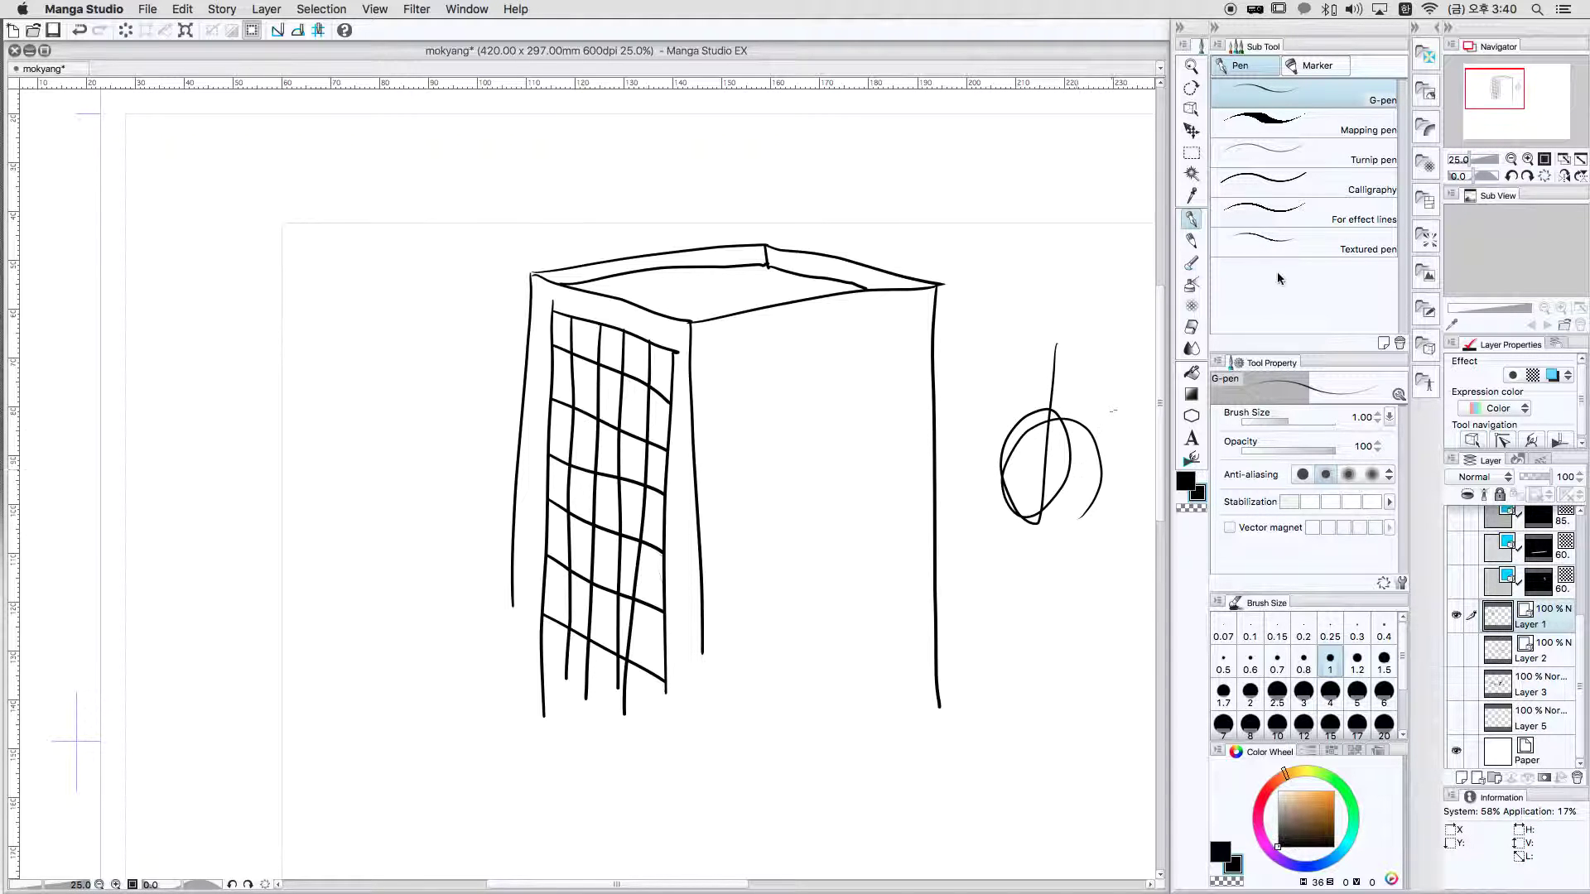
left_click(1192, 439)
left_click(1190, 459)
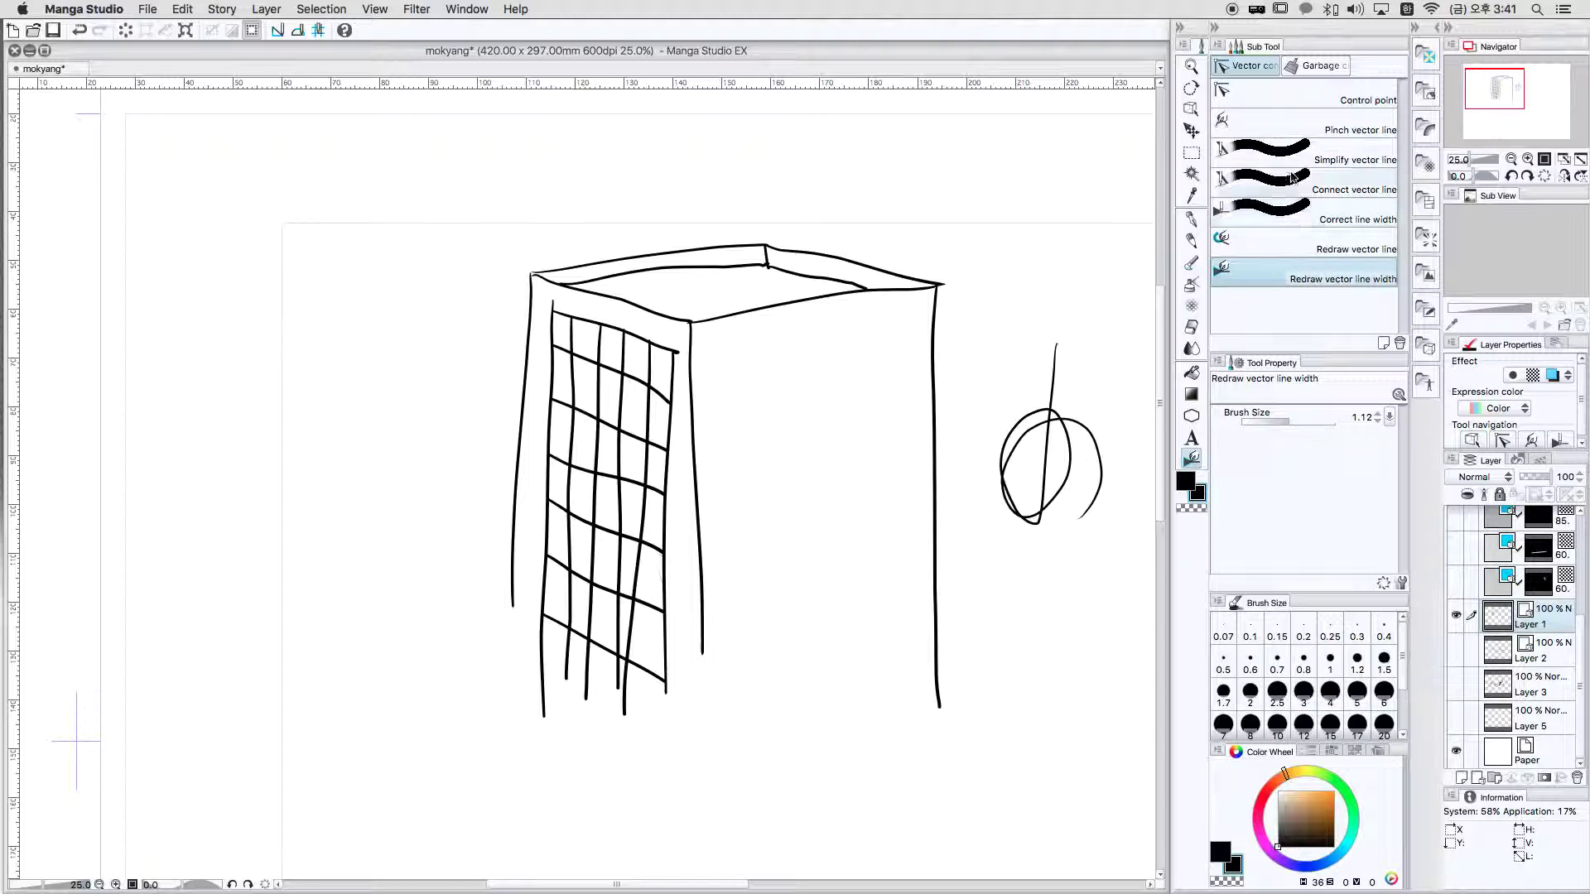
left_click(1191, 326)
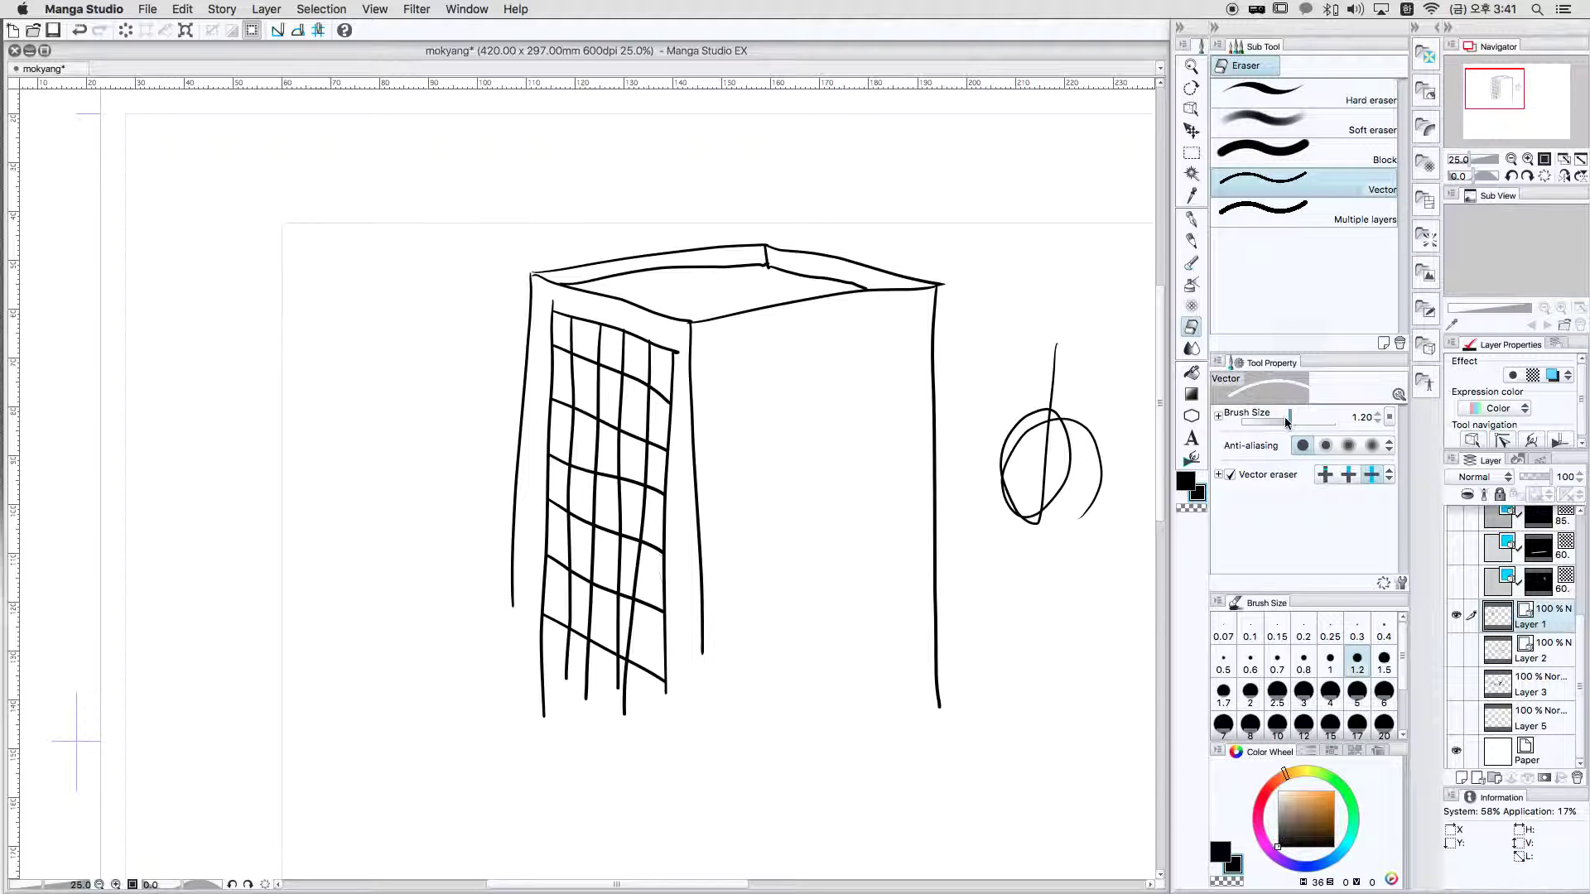
left_click_drag(998, 430, 1082, 439)
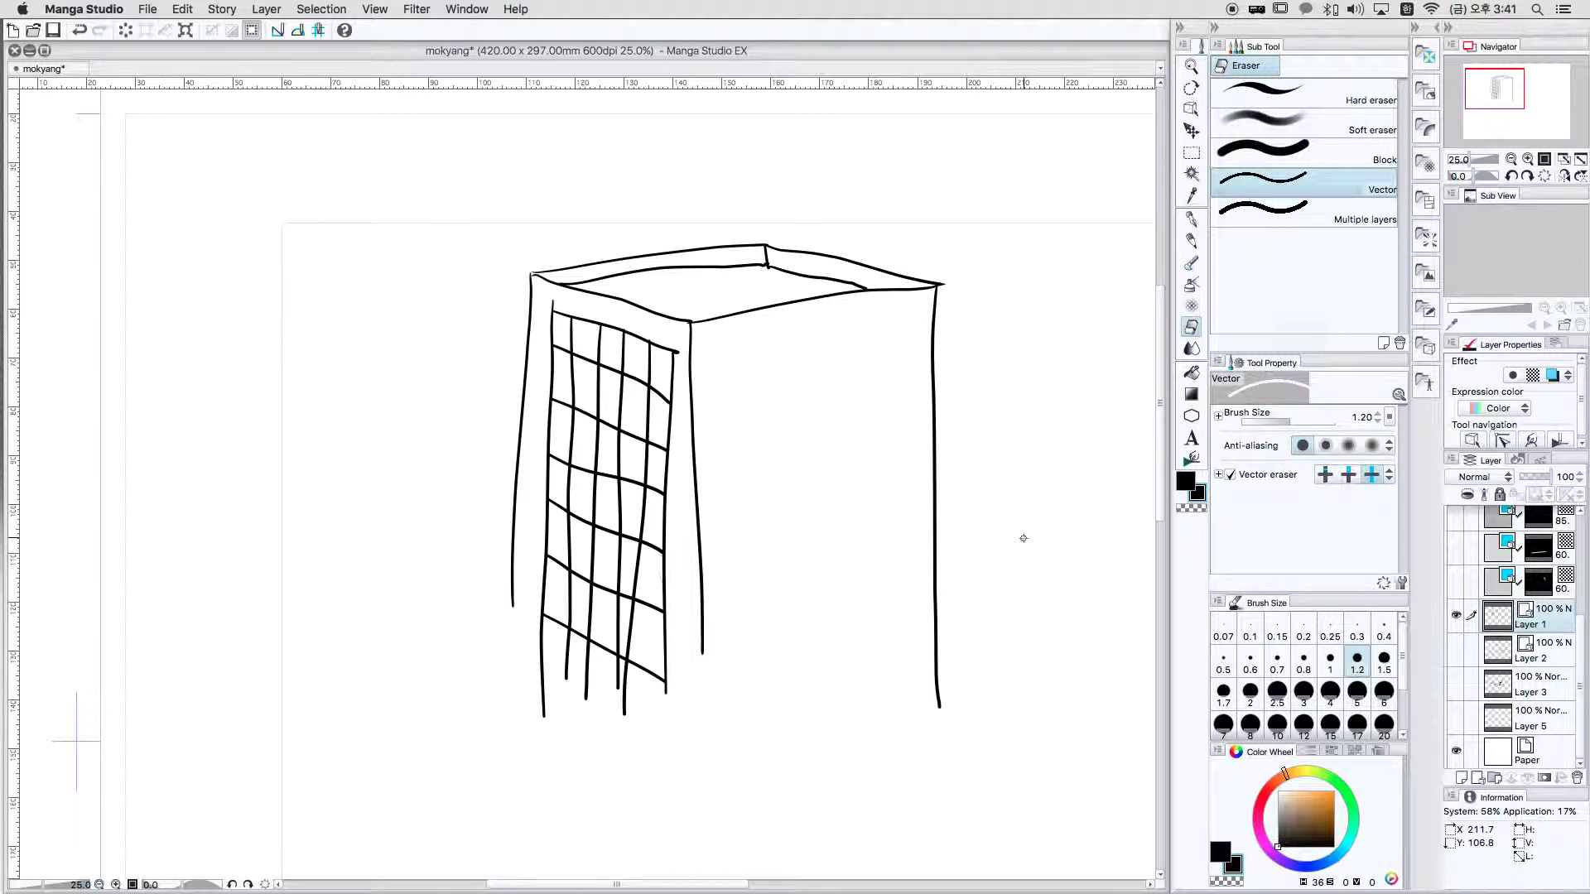
left_click_drag(980, 610, 911, 544)
scroll(911, 545, "down", 3)
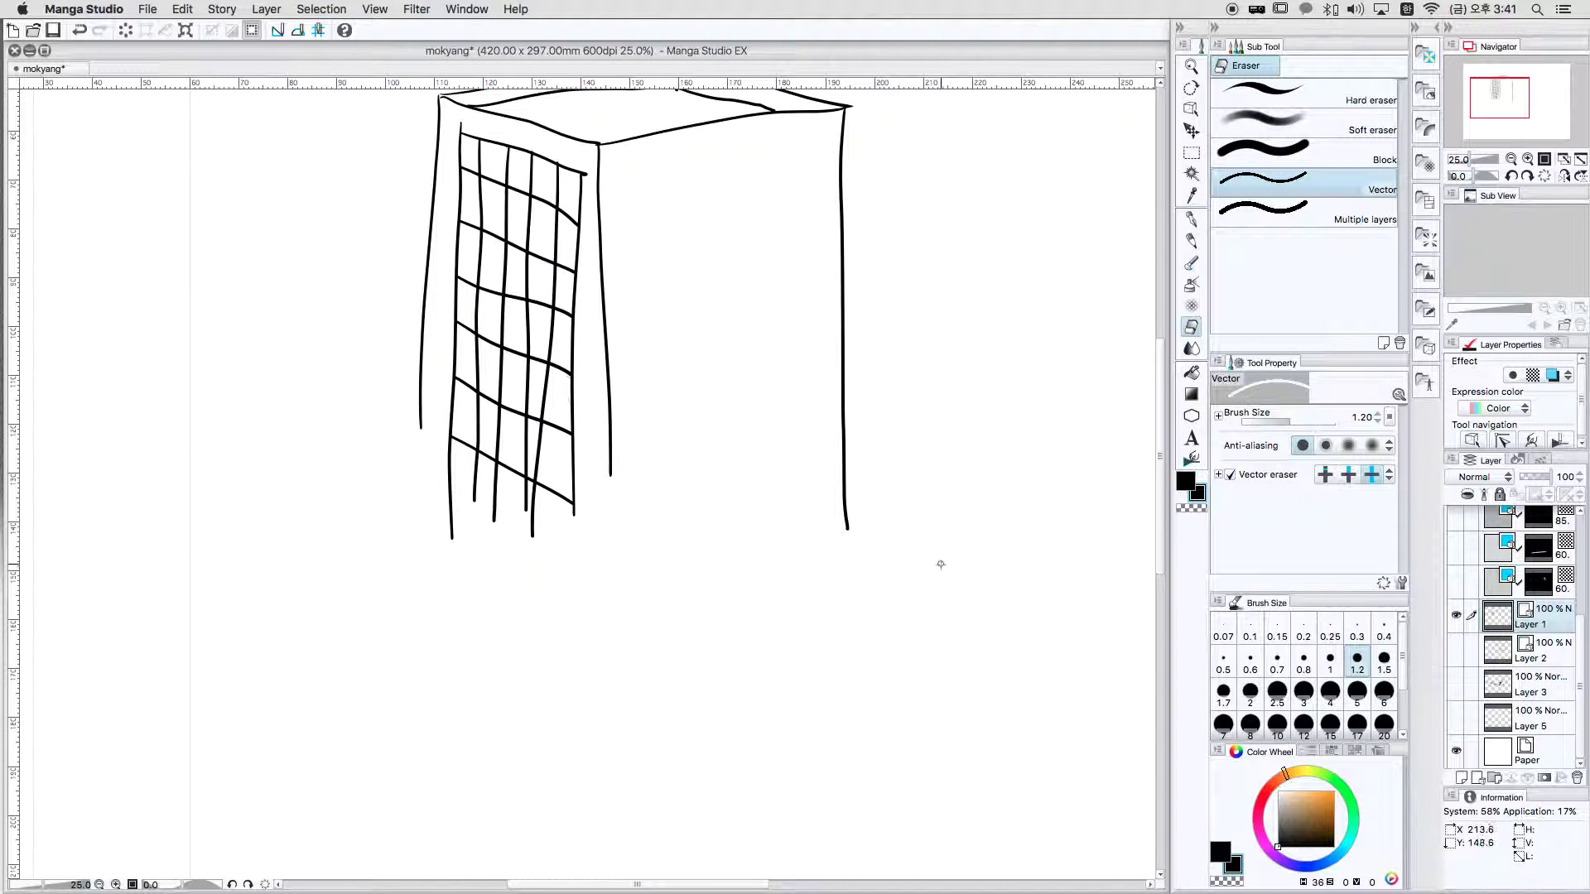
mouse_move(997, 643)
left_mouse_down()
mouse_move(946, 604)
mouse_move(972, 709)
left_mouse_up()
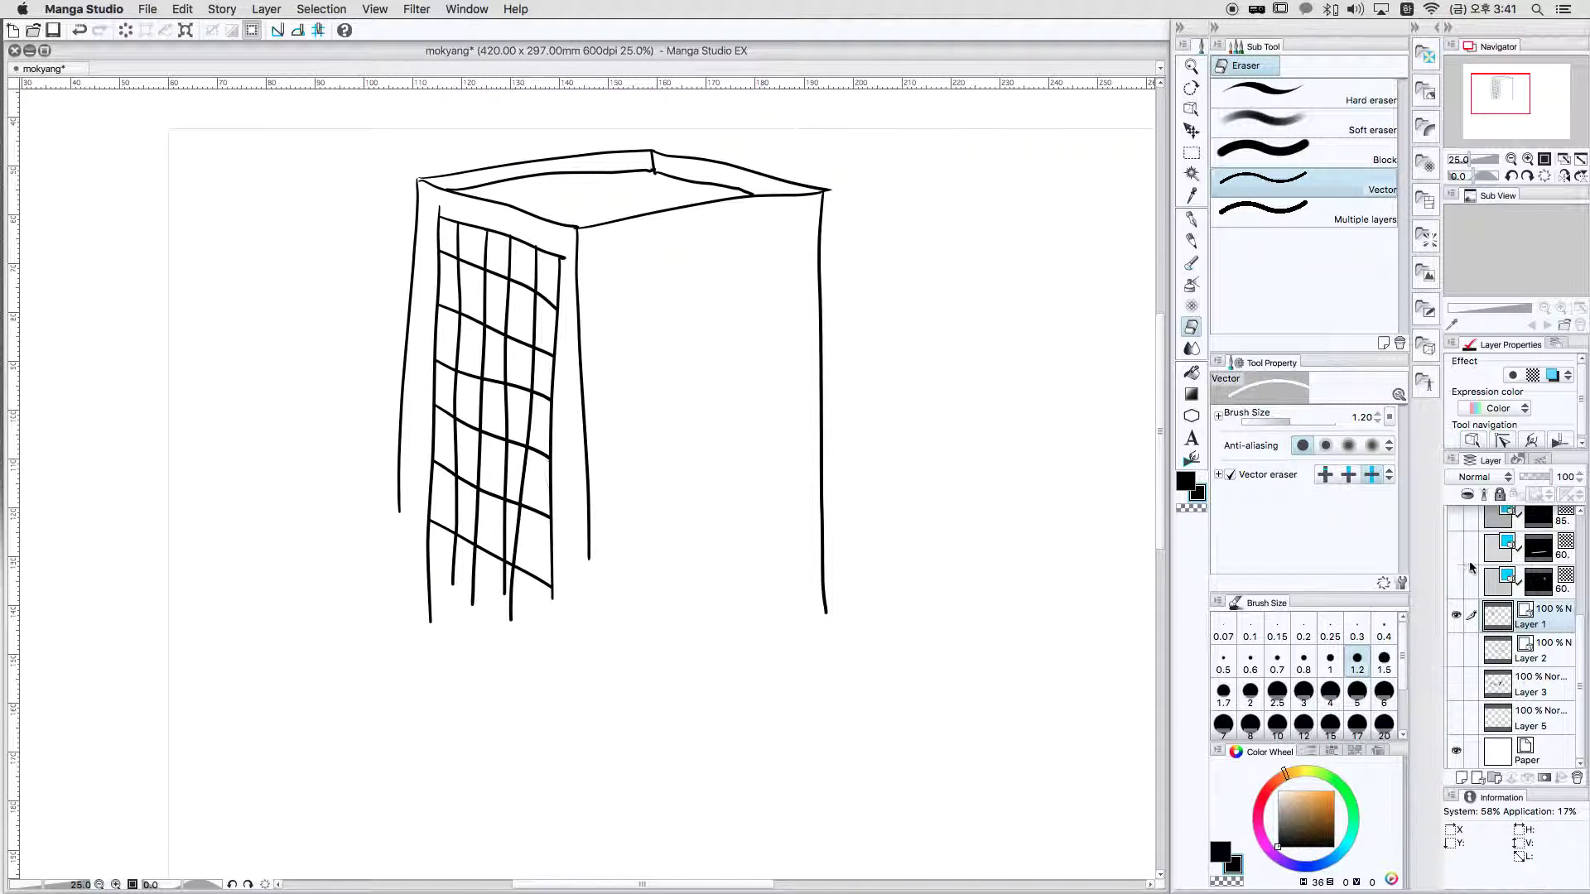
scroll(933, 649, "right", 5)
scroll(898, 632, "left", 5)
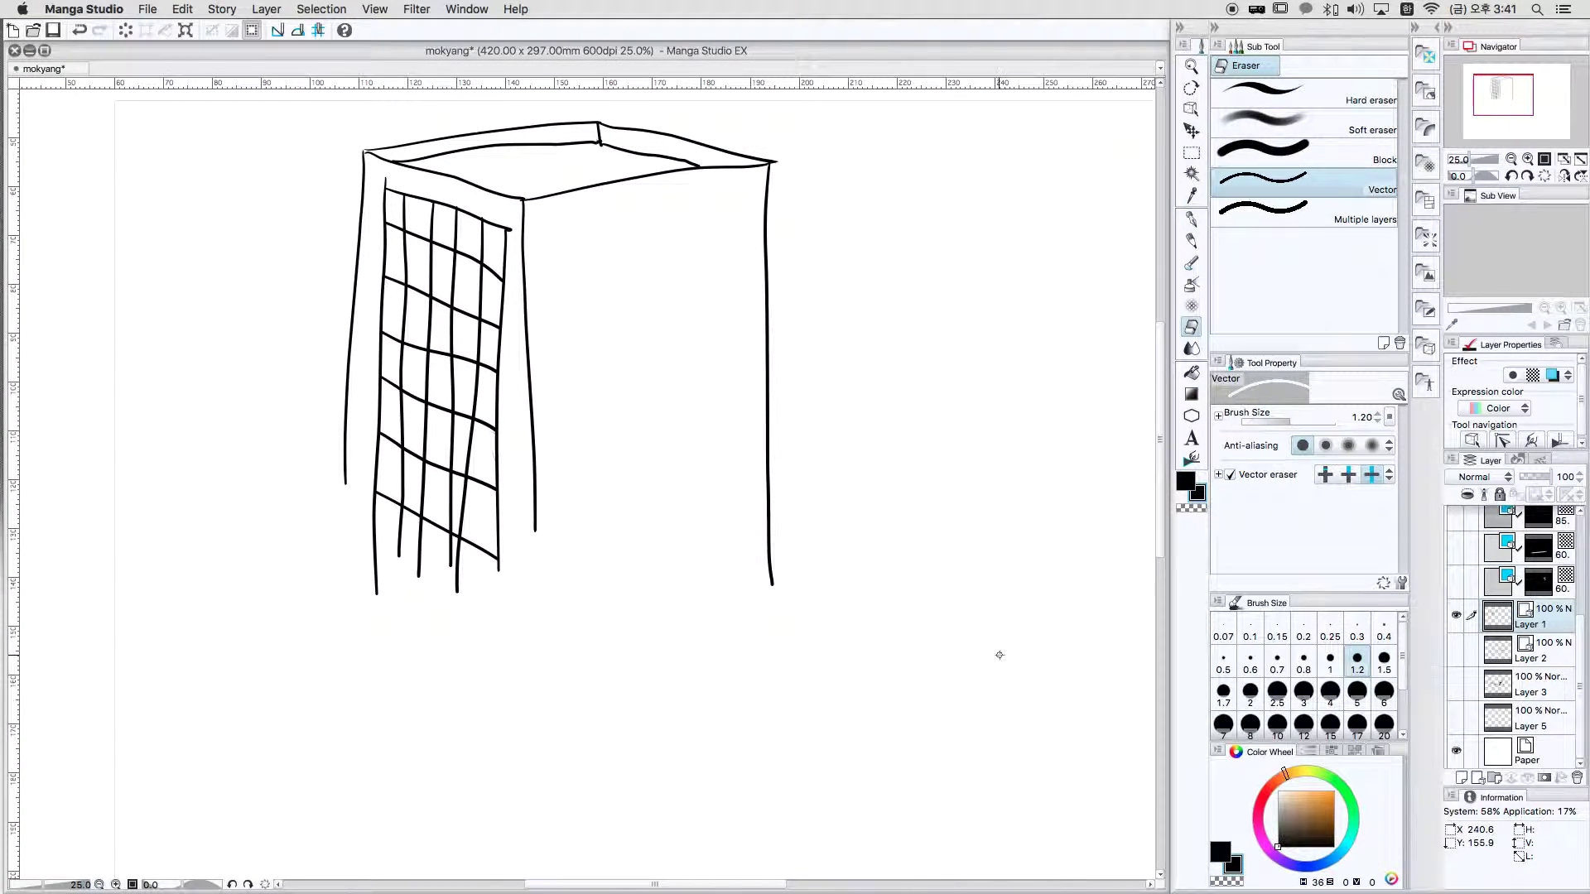
scroll(1575, 647, "up", 10)
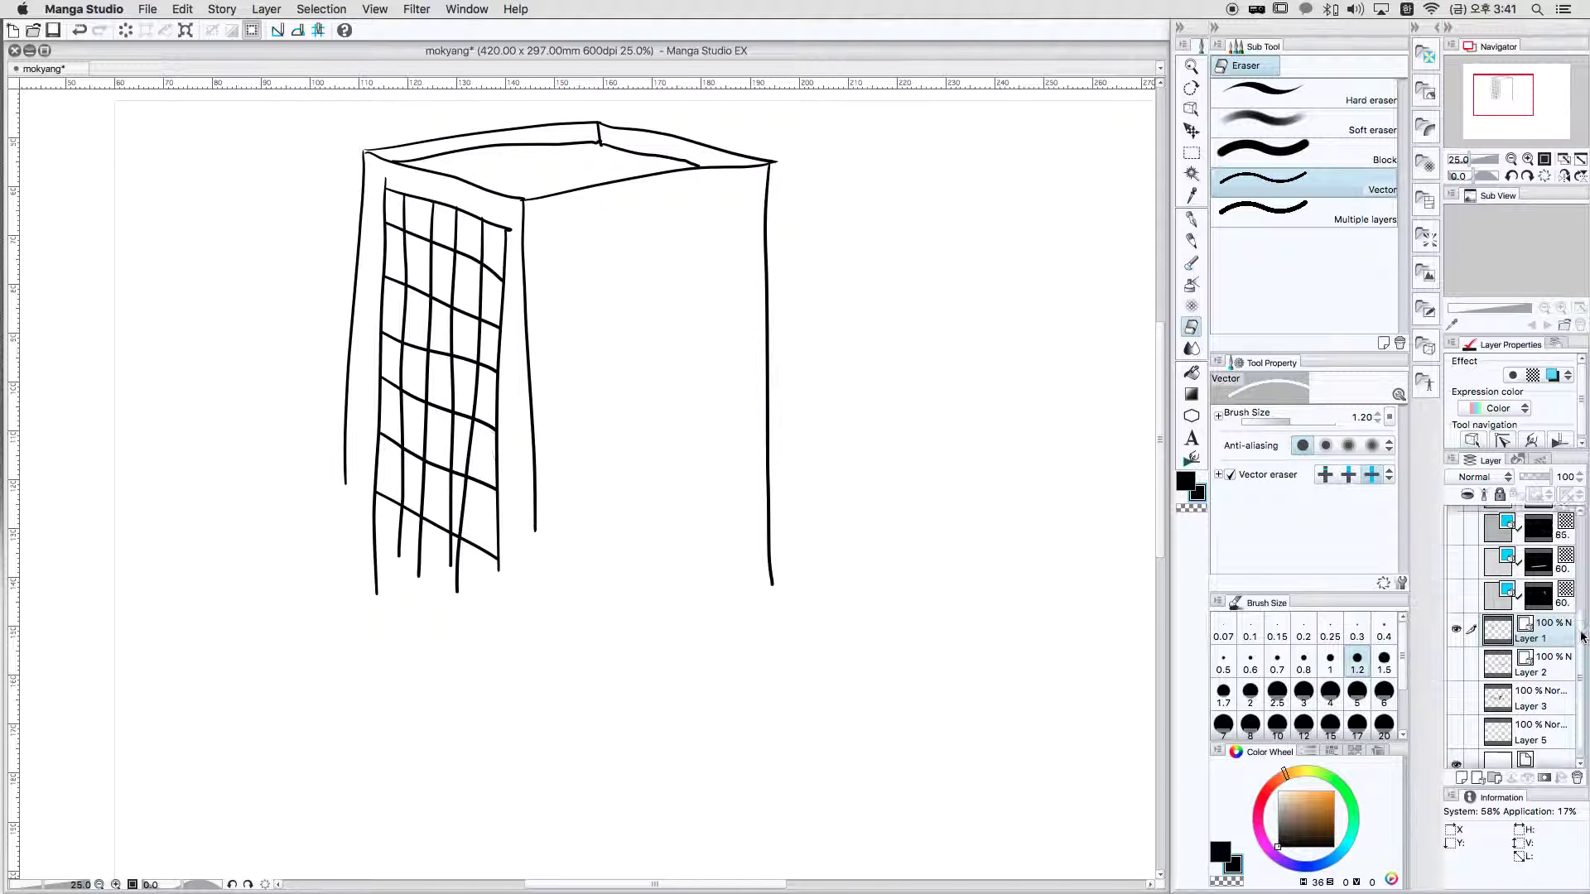
left_click(1468, 496)
left_click(1469, 495)
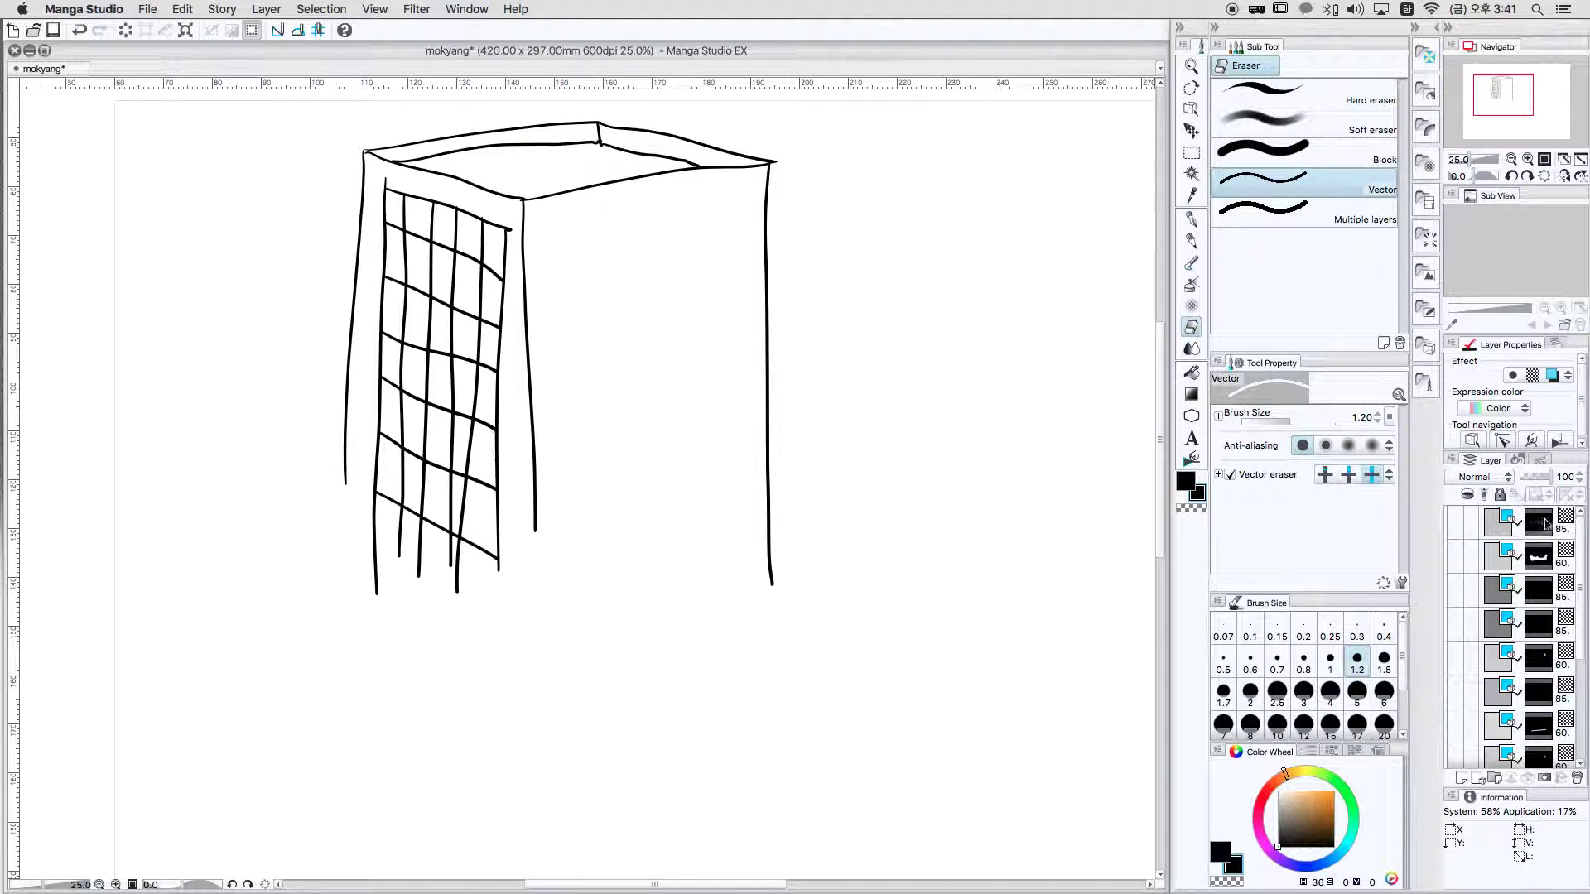
left_click_drag(1580, 571, 1585, 697)
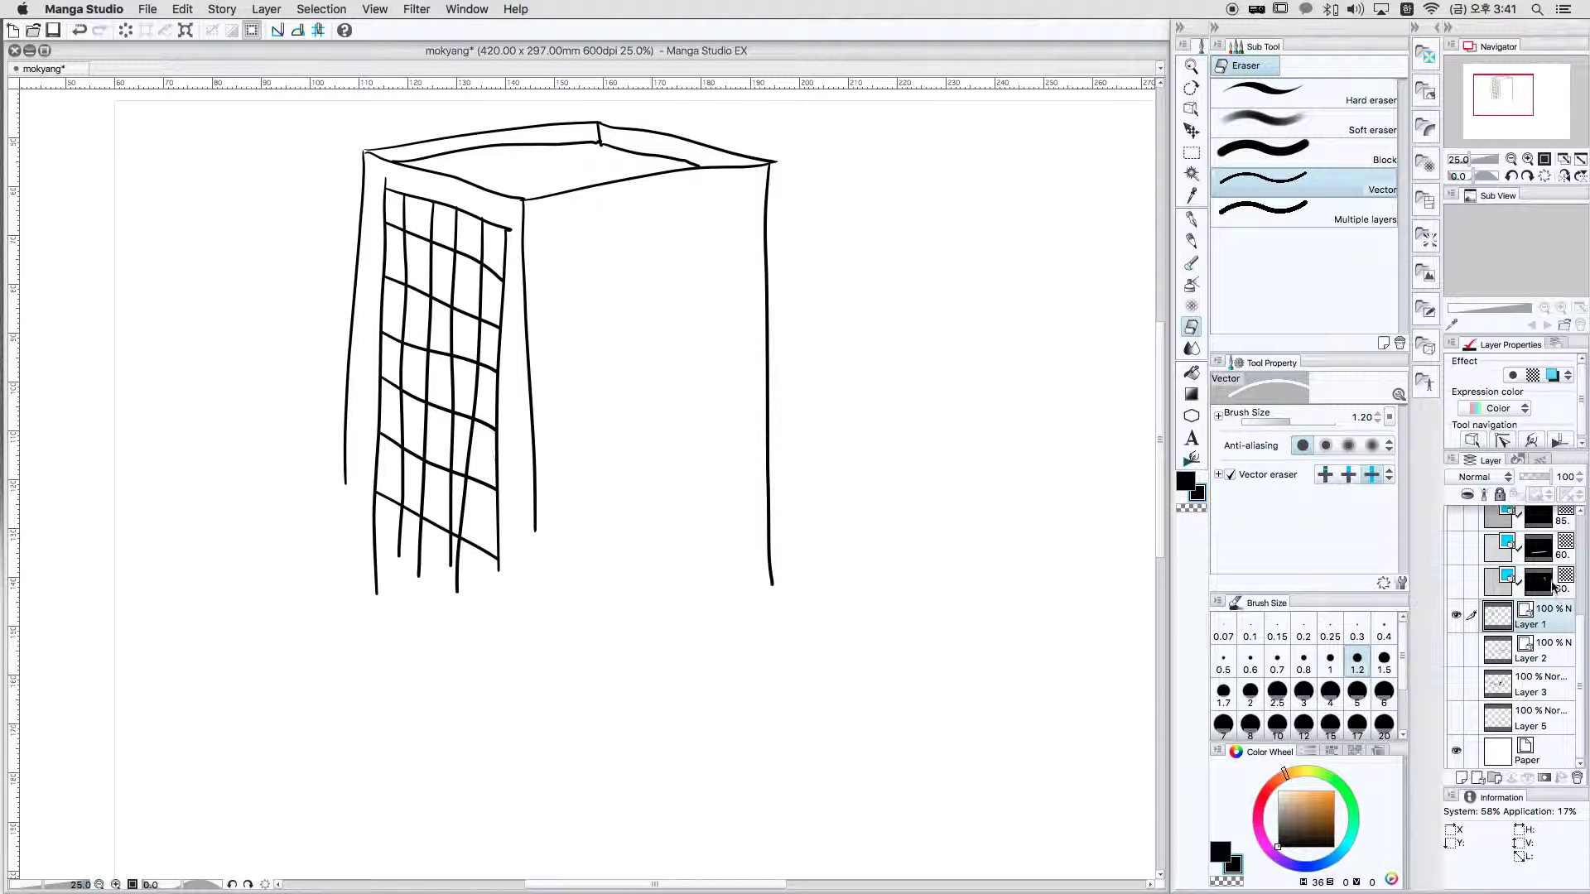
Draw a rough square about 55 mm wide far right of the building and a rectangle about 20 mm wide in its upper right area.
mouse_move(989, 527)
left_mouse_down()
mouse_move(817, 536)
mouse_move(653, 504)
mouse_move(664, 471)
left_mouse_up()
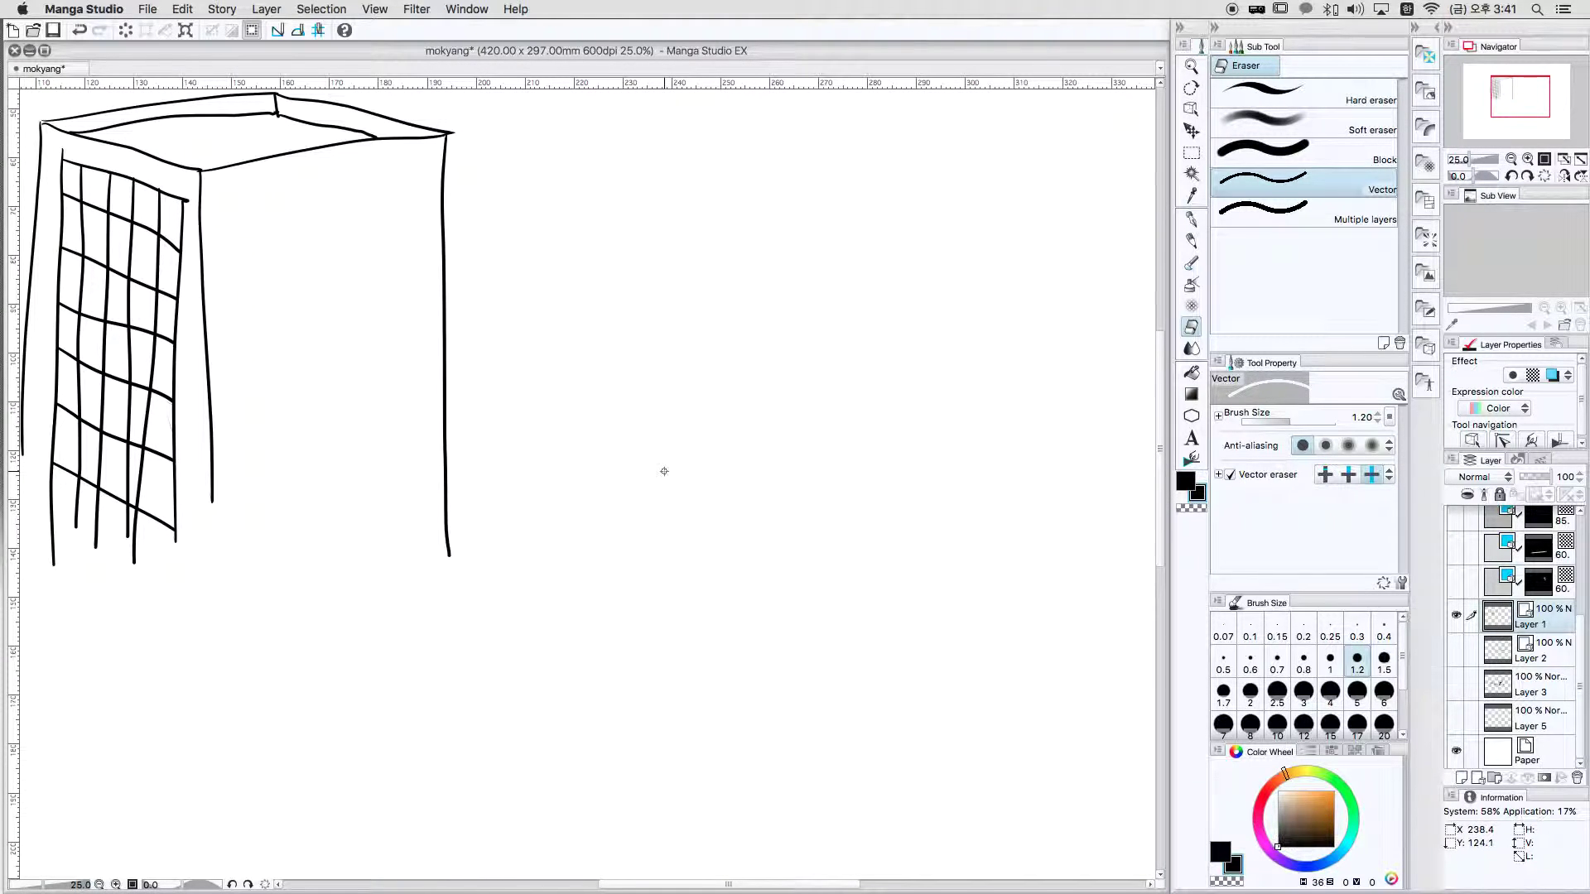
left_click(1190, 218)
mouse_move(796, 261)
left_mouse_down()
mouse_move(981, 244)
mouse_move(1054, 262)
mouse_move(1066, 515)
left_mouse_up()
mouse_move(794, 263)
left_mouse_down()
mouse_move(800, 427)
mouse_move(1035, 489)
mouse_move(1074, 483)
left_mouse_up()
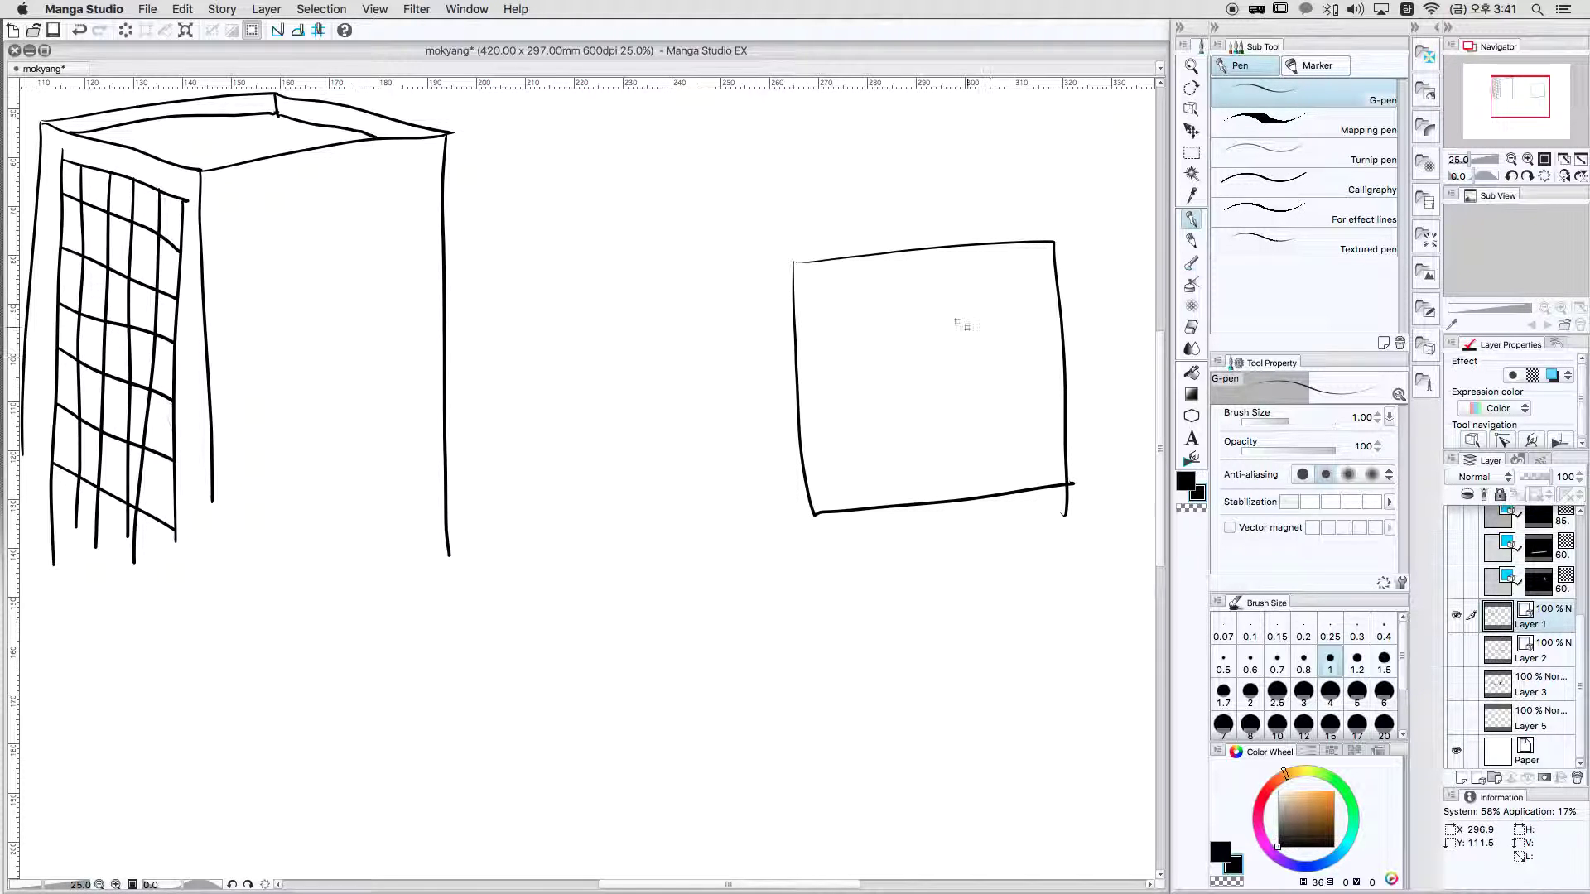
mouse_move(920, 290)
left_mouse_down()
mouse_move(924, 371)
mouse_move(1024, 267)
mouse_move(1023, 352)
left_mouse_up()
left_click_drag(924, 370, 1025, 354)
mouse_move(919, 284)
left_mouse_down()
mouse_move(930, 378)
mouse_move(1033, 258)
mouse_move(1026, 357)
left_mouse_up()
left_click_drag(924, 372, 1031, 356)
Hatch the small rectangle's upper left corner, add scribbled marks around its outside, and draw a large loop around it.
left_click_drag(920, 303, 957, 277)
mouse_move(914, 331)
left_mouse_down()
mouse_move(972, 276)
mouse_move(999, 275)
mouse_move(992, 291)
mouse_move(1007, 238)
mouse_move(981, 262)
mouse_move(1013, 270)
mouse_move(891, 340)
left_mouse_up()
mouse_move(909, 311)
left_mouse_down()
mouse_move(871, 348)
mouse_move(911, 346)
mouse_move(896, 356)
mouse_move(912, 322)
left_mouse_up()
mouse_move(1017, 313)
left_mouse_down()
mouse_move(1060, 311)
mouse_move(1045, 326)
mouse_move(1049, 300)
left_mouse_up()
left_click_drag(904, 318, 901, 320)
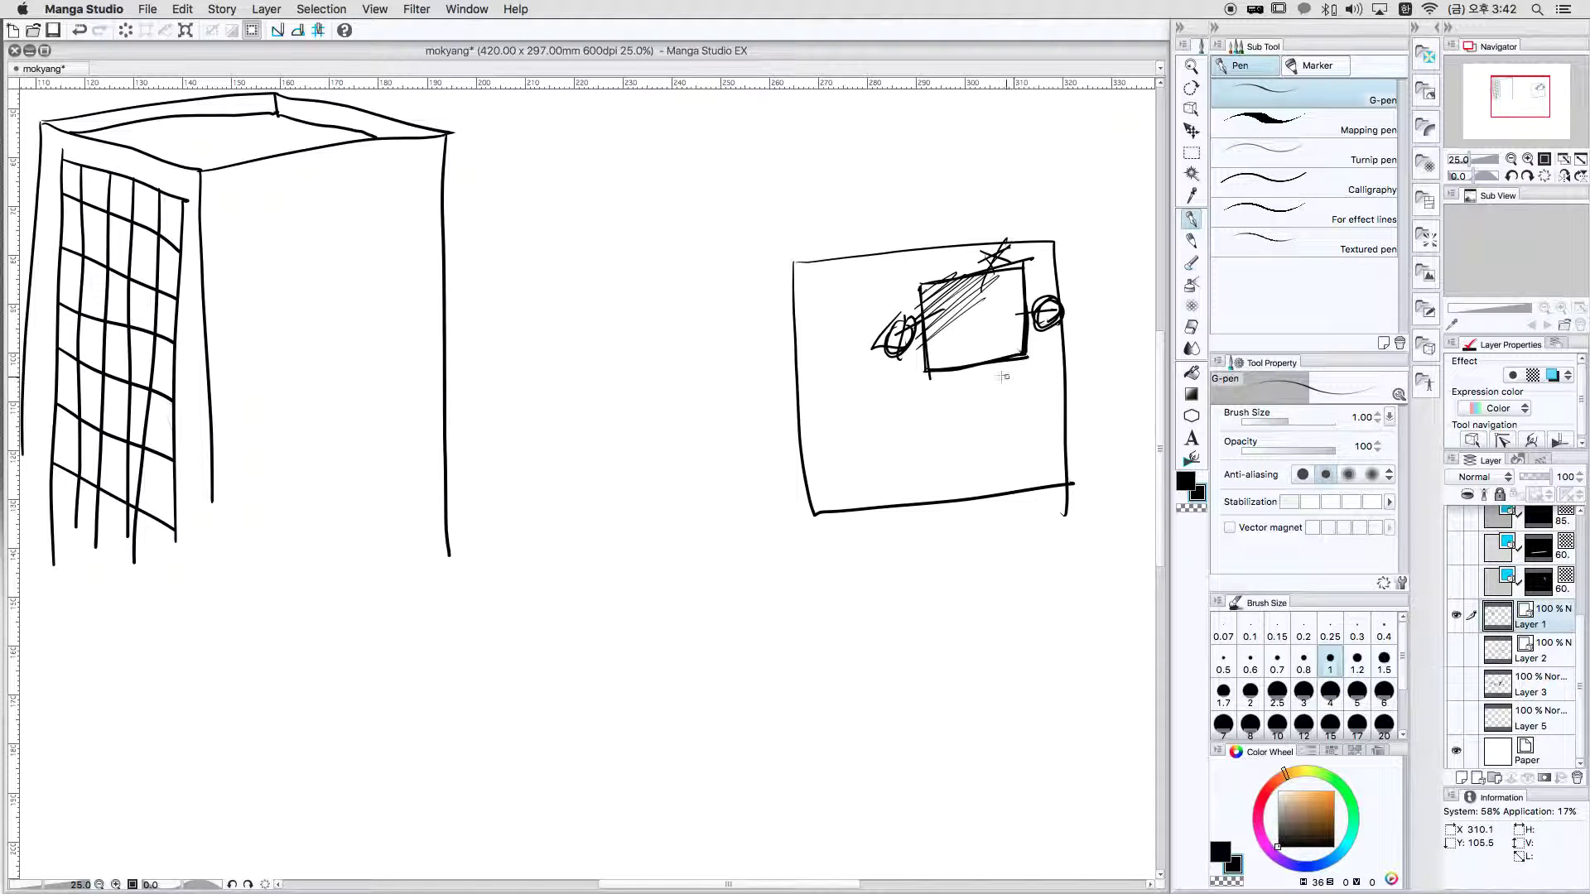
left_click_drag(900, 428, 890, 412)
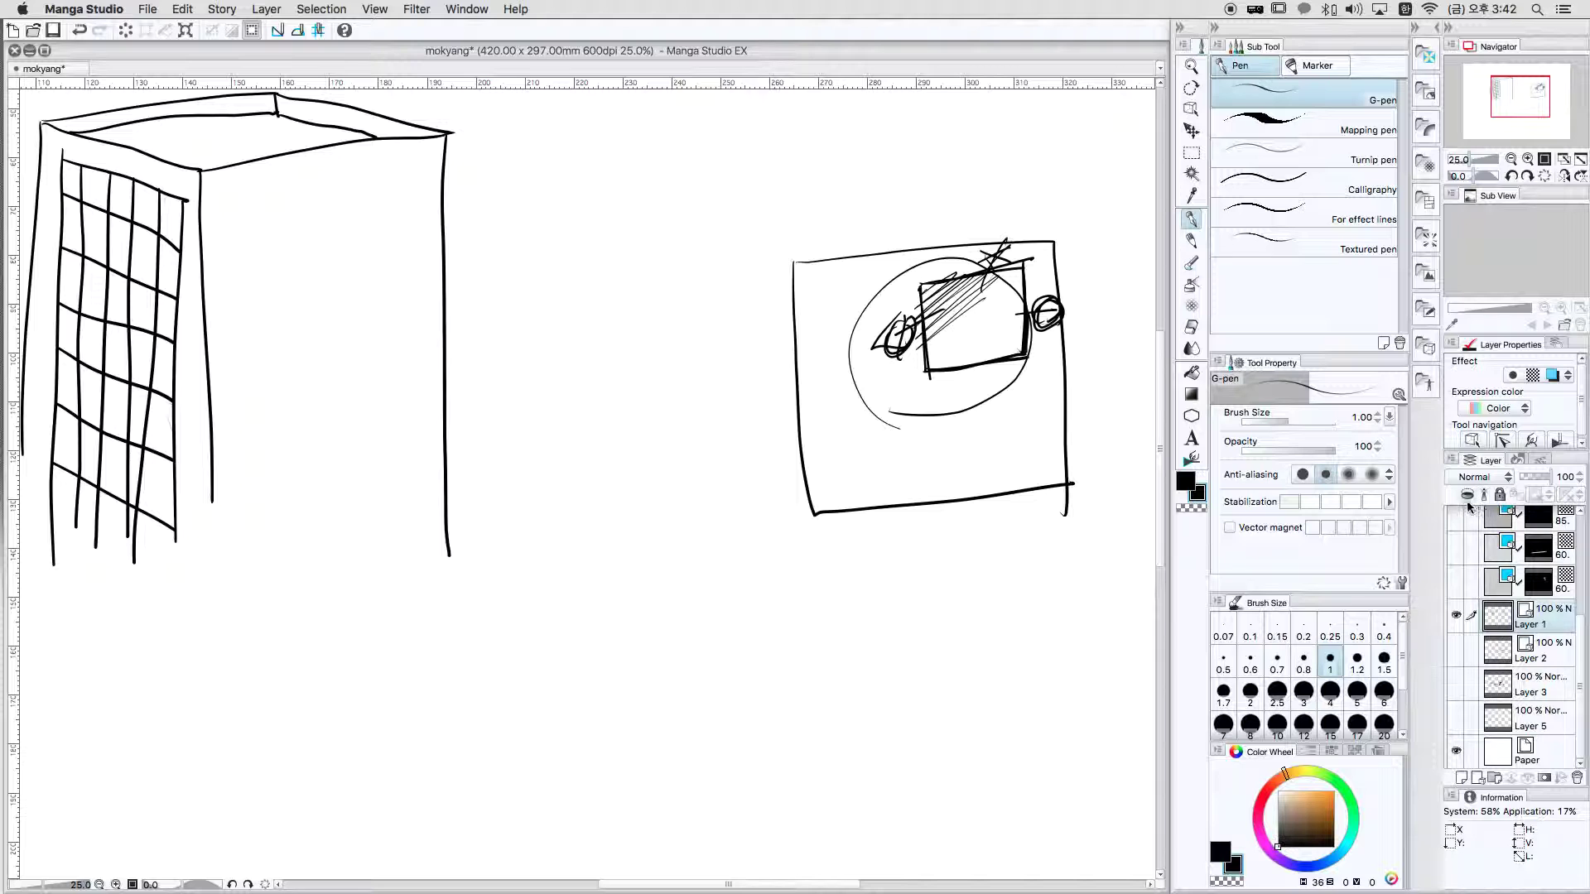
Hide Layer 1 and show Layer 2 and Layer 3 to display the inked drawing of the reclining woman.
scroll(986, 604, "down", 5)
scroll(901, 578, "down", 5)
scroll(947, 699, "up", 2)
scroll(947, 699, "left", 1)
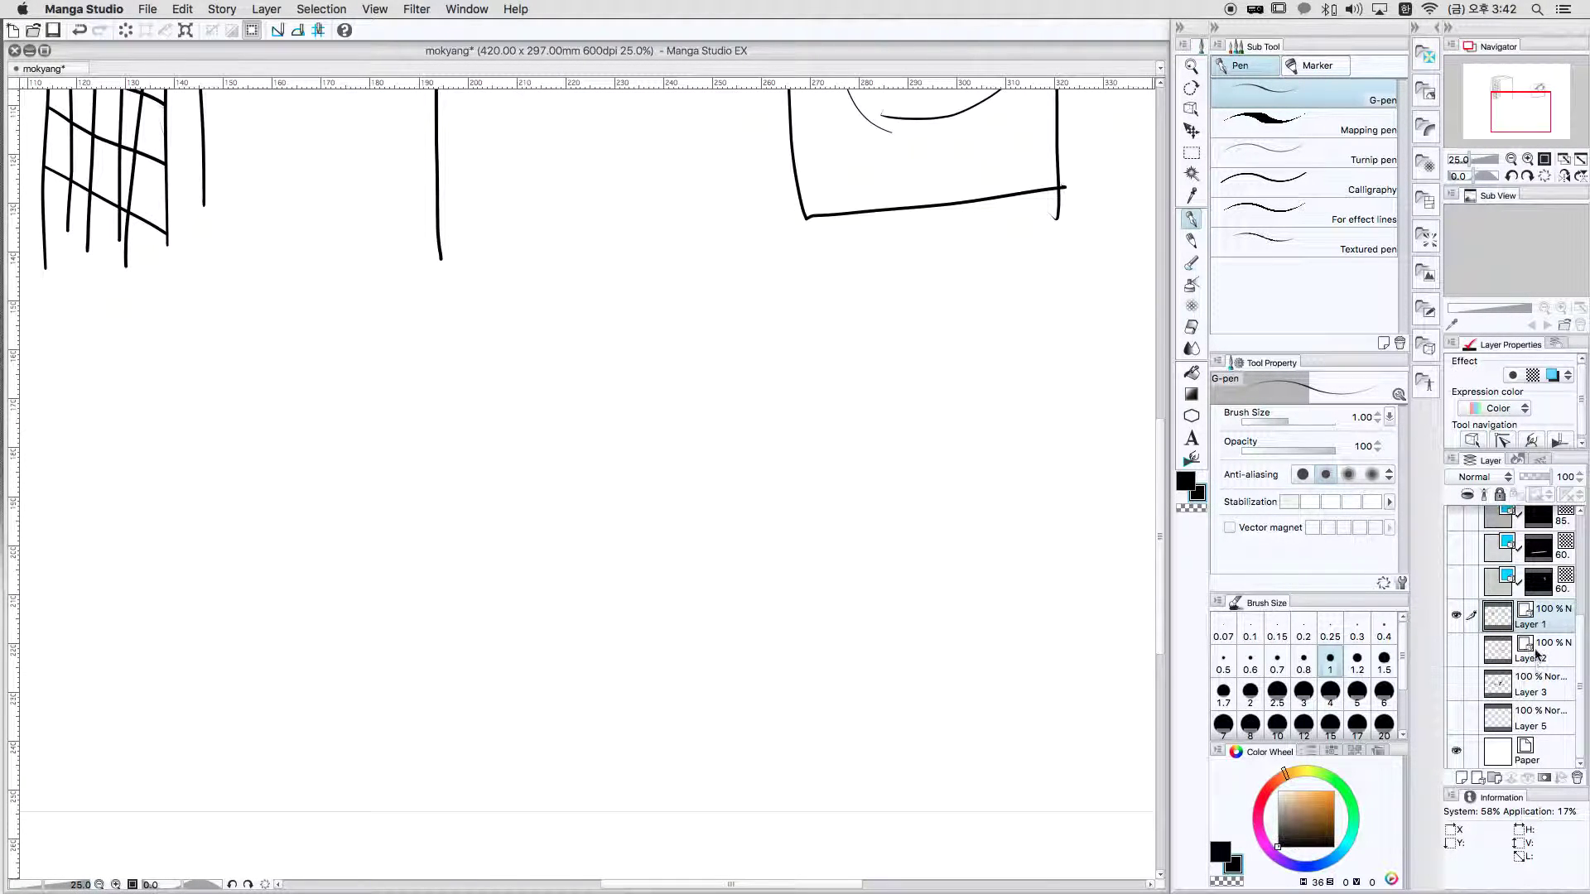
left_click(1456, 614)
left_click(1456, 649)
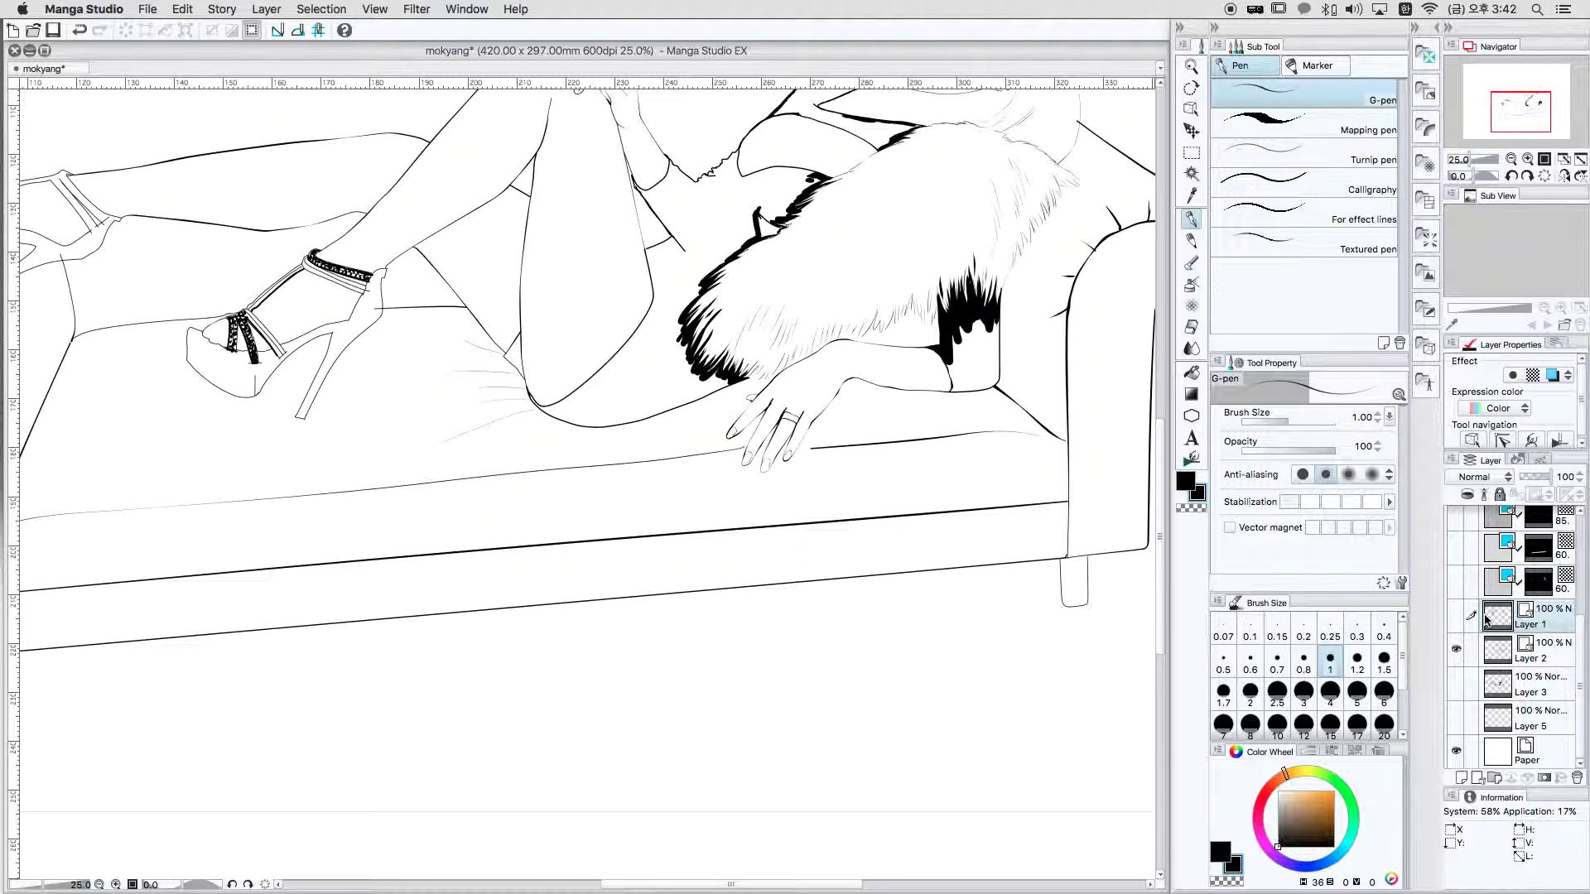
left_click(1456, 682)
mouse_move(782, 477)
left_mouse_down()
mouse_move(872, 657)
mouse_move(954, 731)
mouse_move(828, 713)
mouse_move(877, 712)
mouse_move(912, 676)
left_mouse_up()
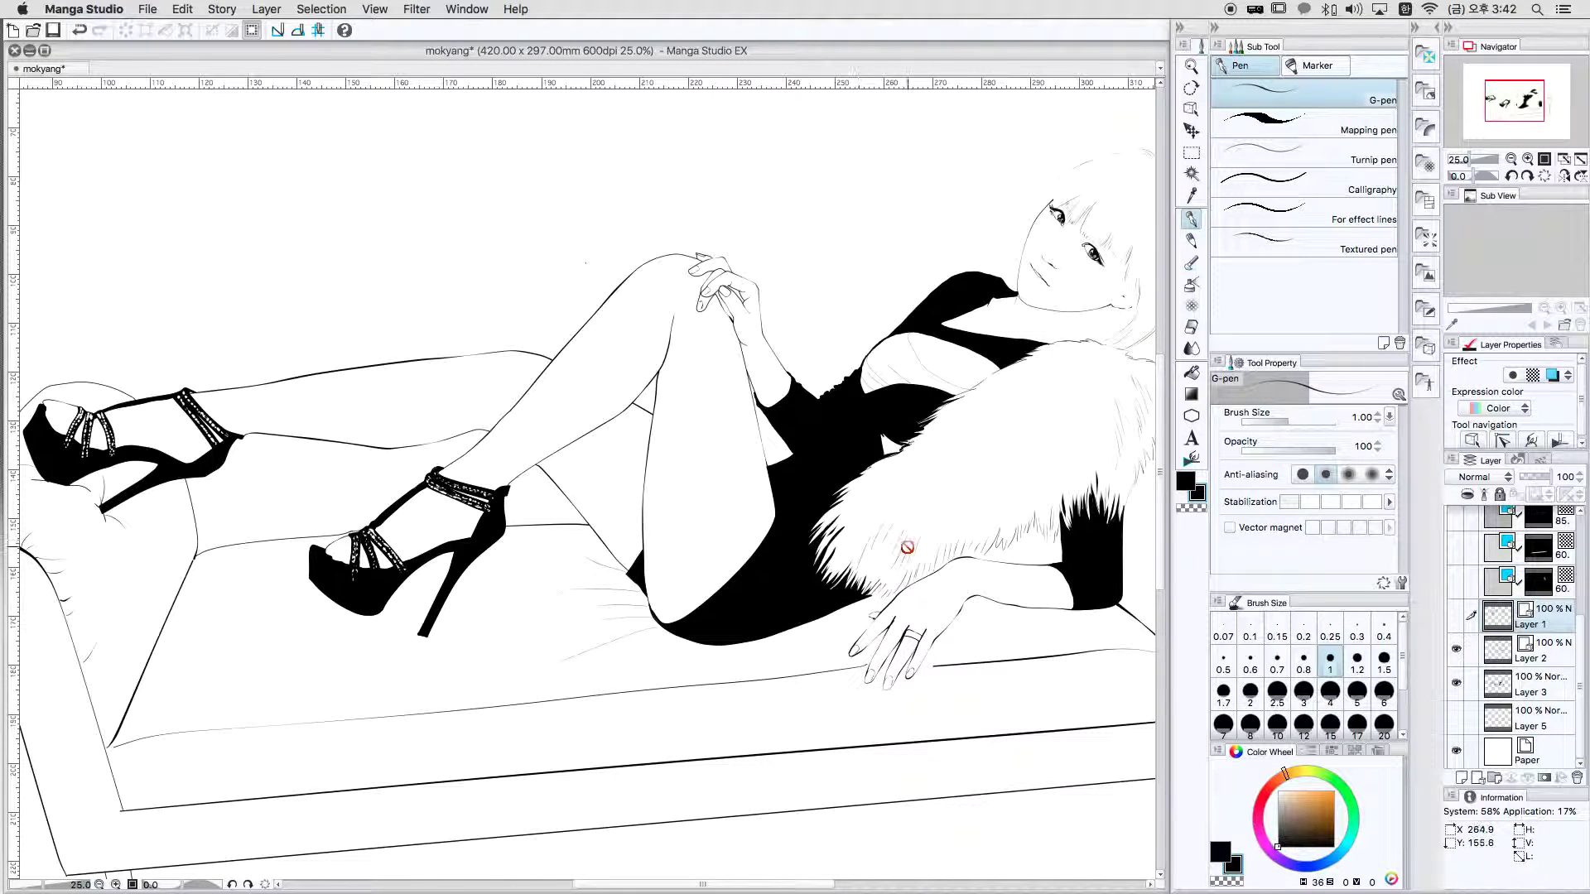
Show Layer 5 and fill the woman's legs and feet on it with pale peach (H 36, S 24, V 96), using the All layers fill.
left_click(1520, 717)
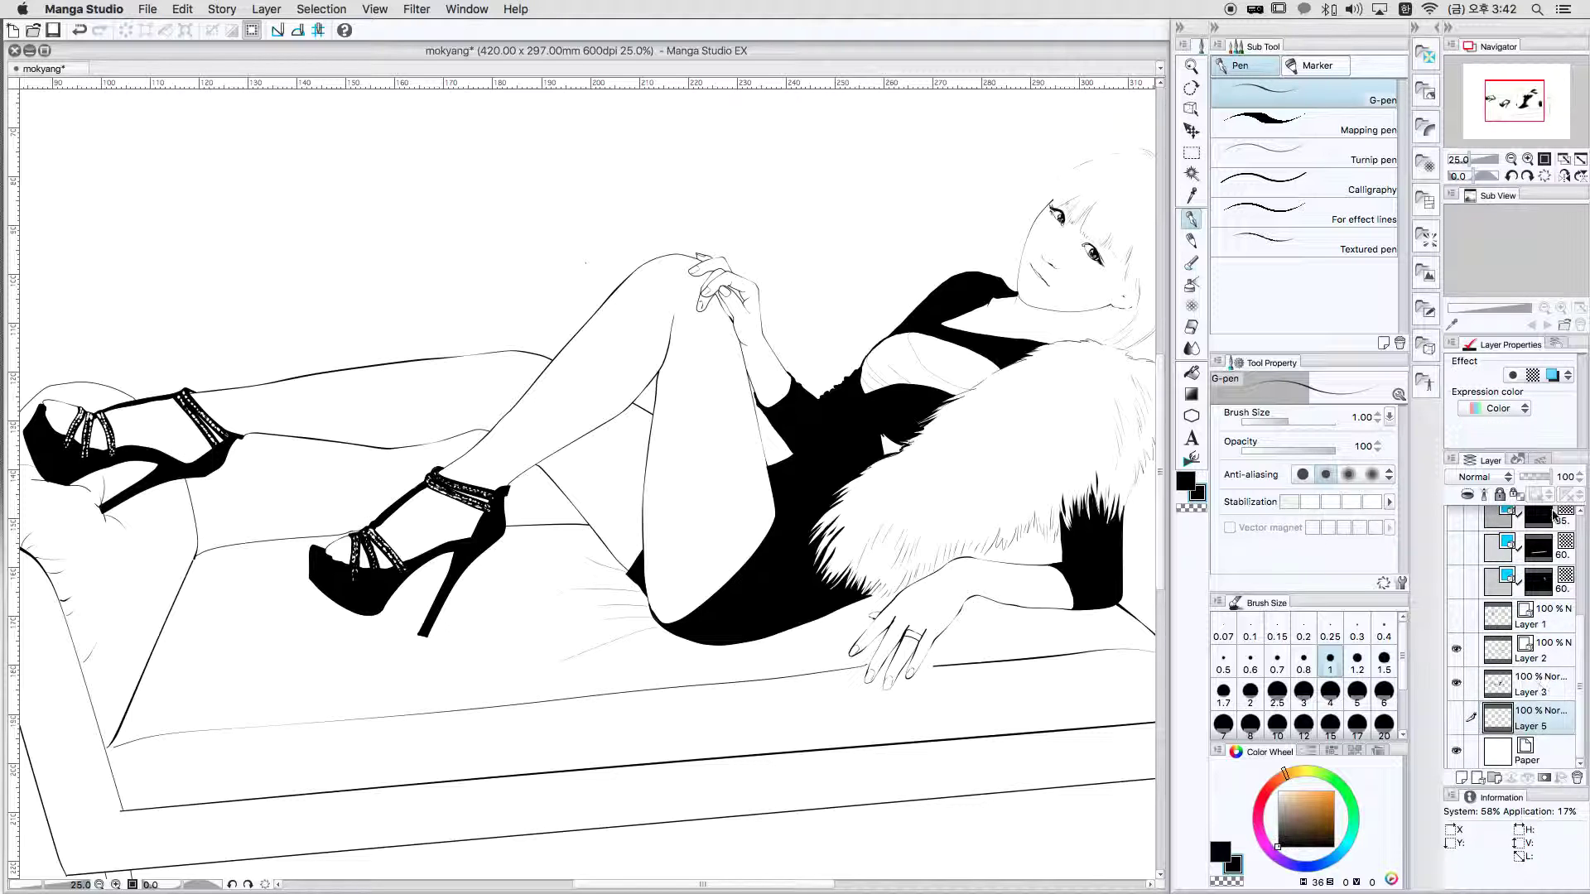
left_click(1291, 793)
left_click(1190, 372)
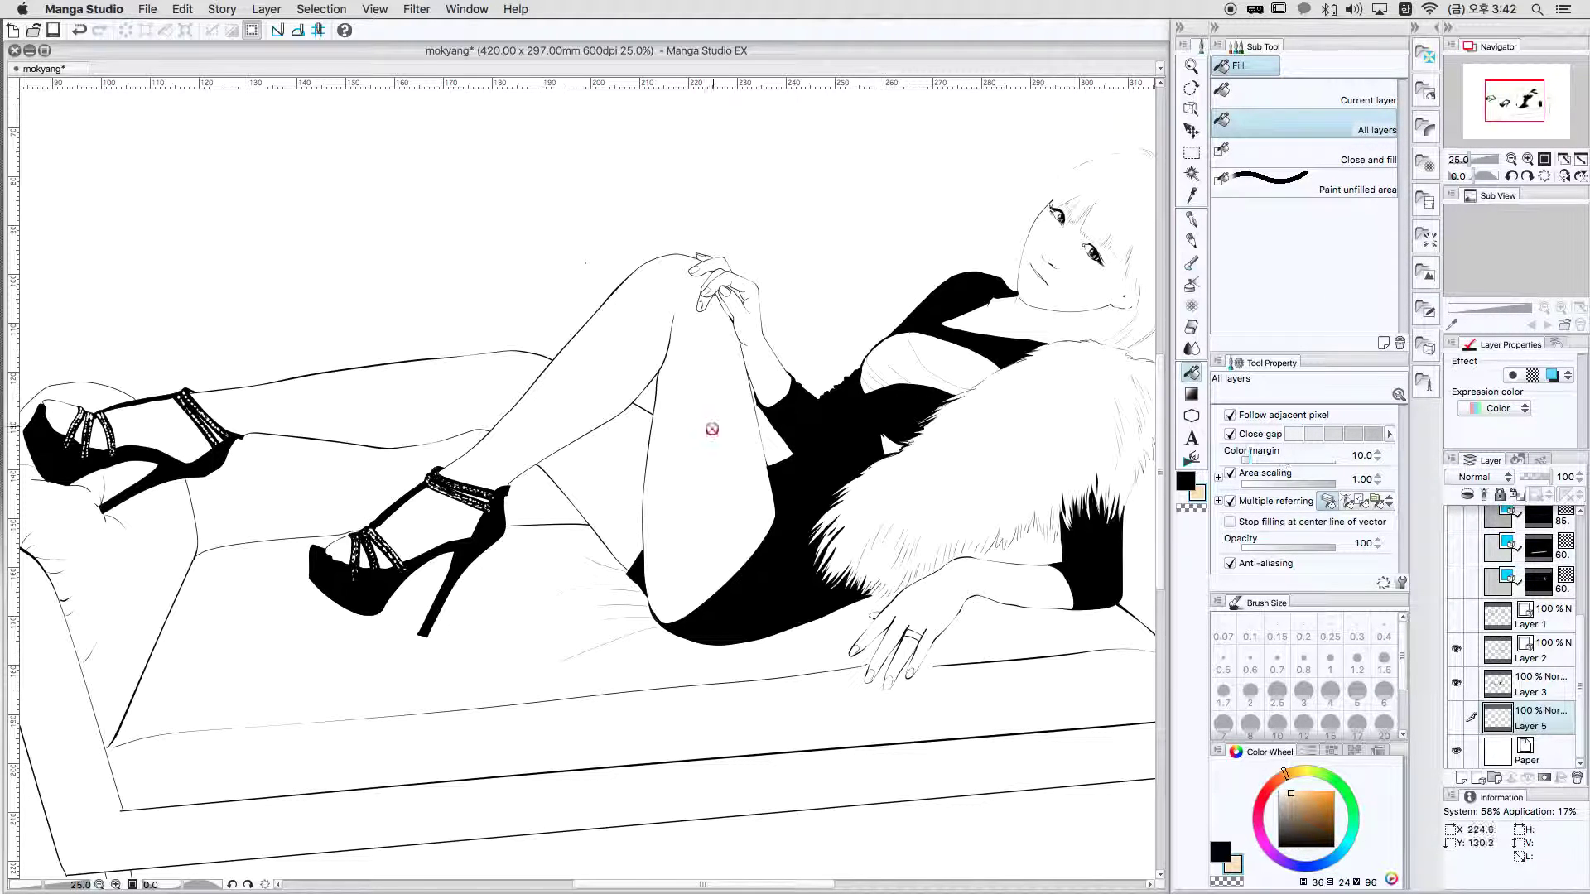
left_click(1456, 718)
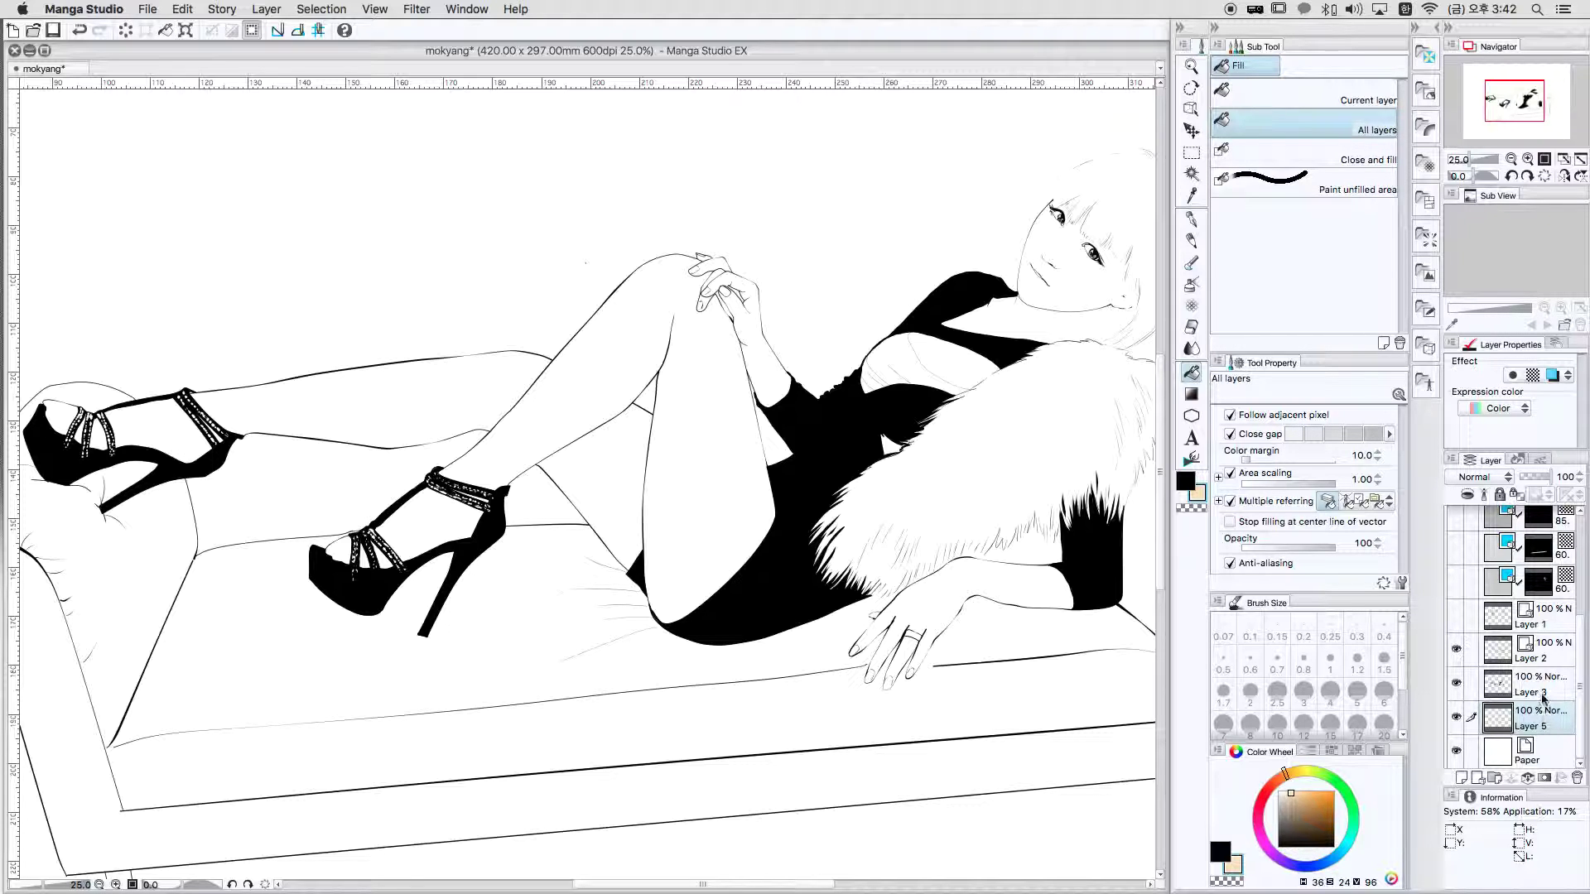
left_click(644, 431)
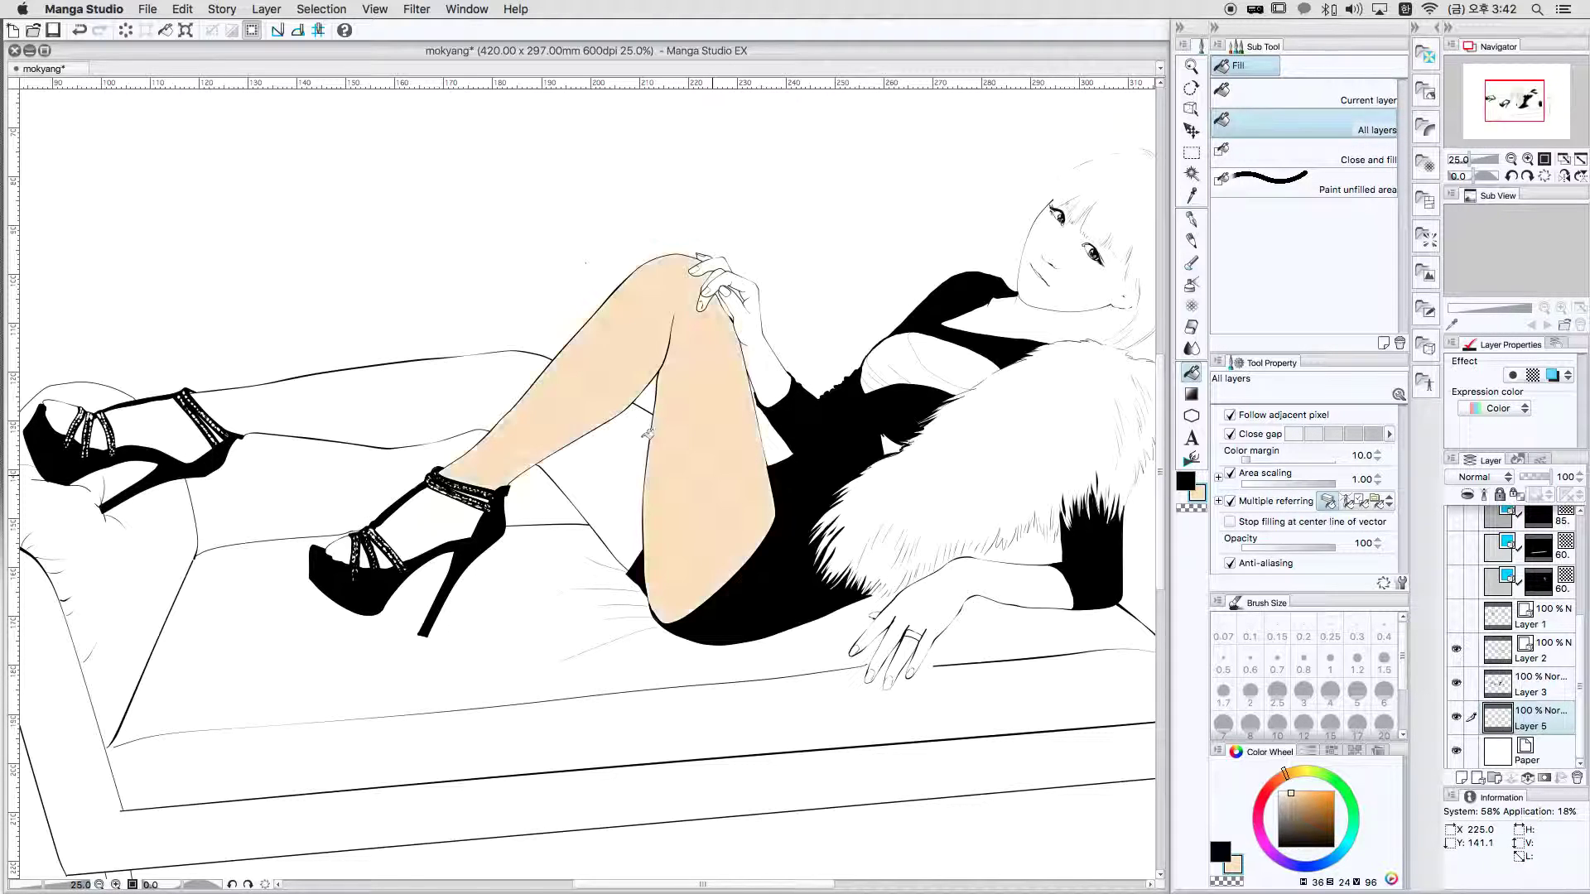
left_click(621, 455)
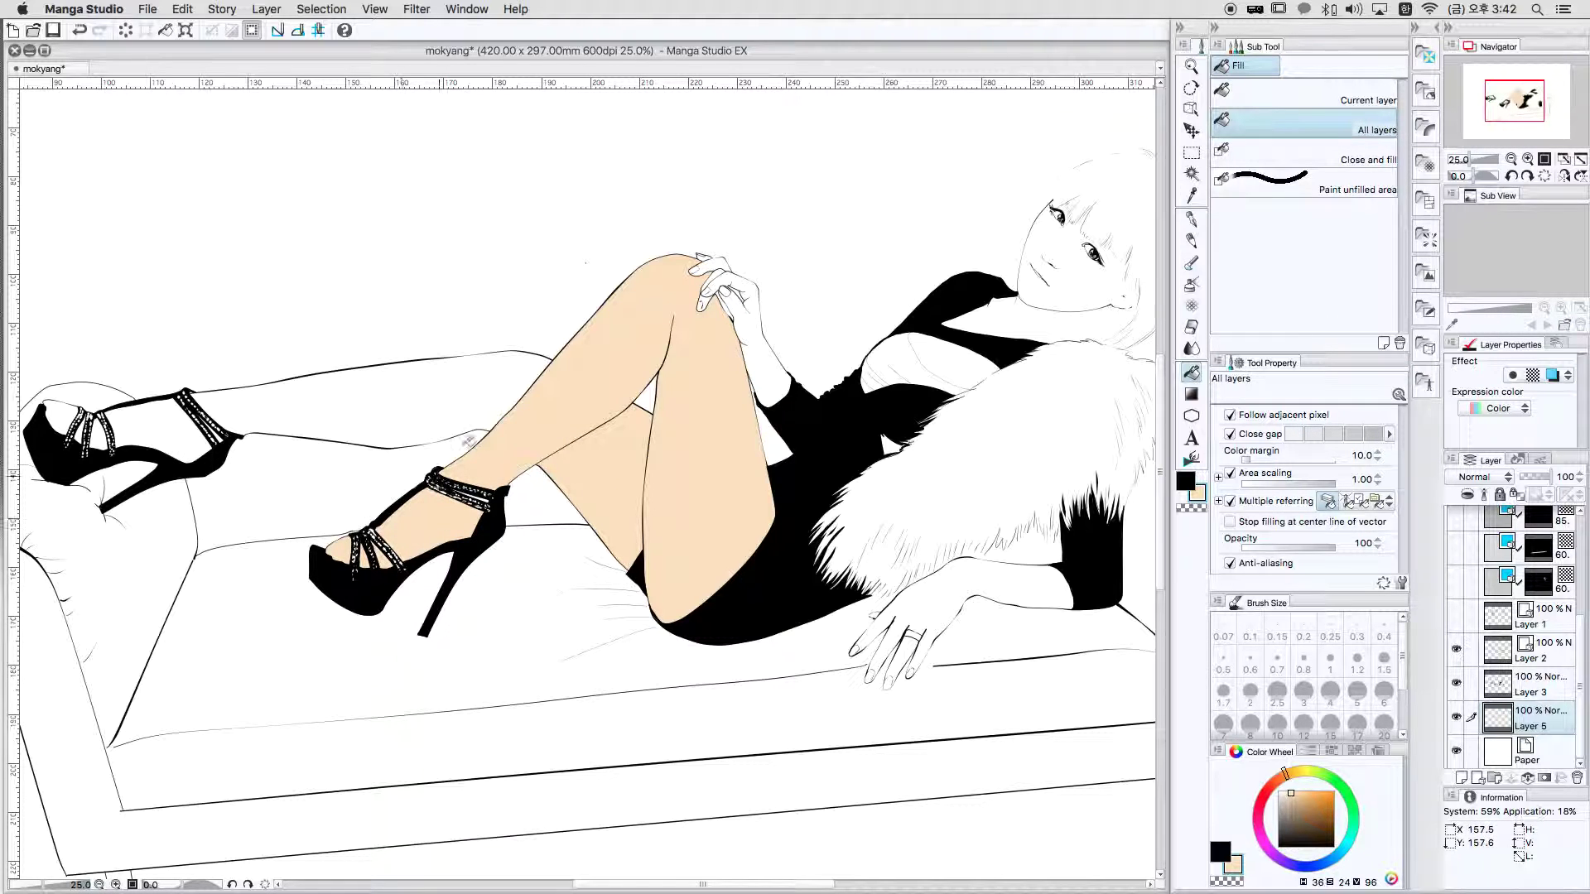
left_click(236, 404)
left_click(162, 424)
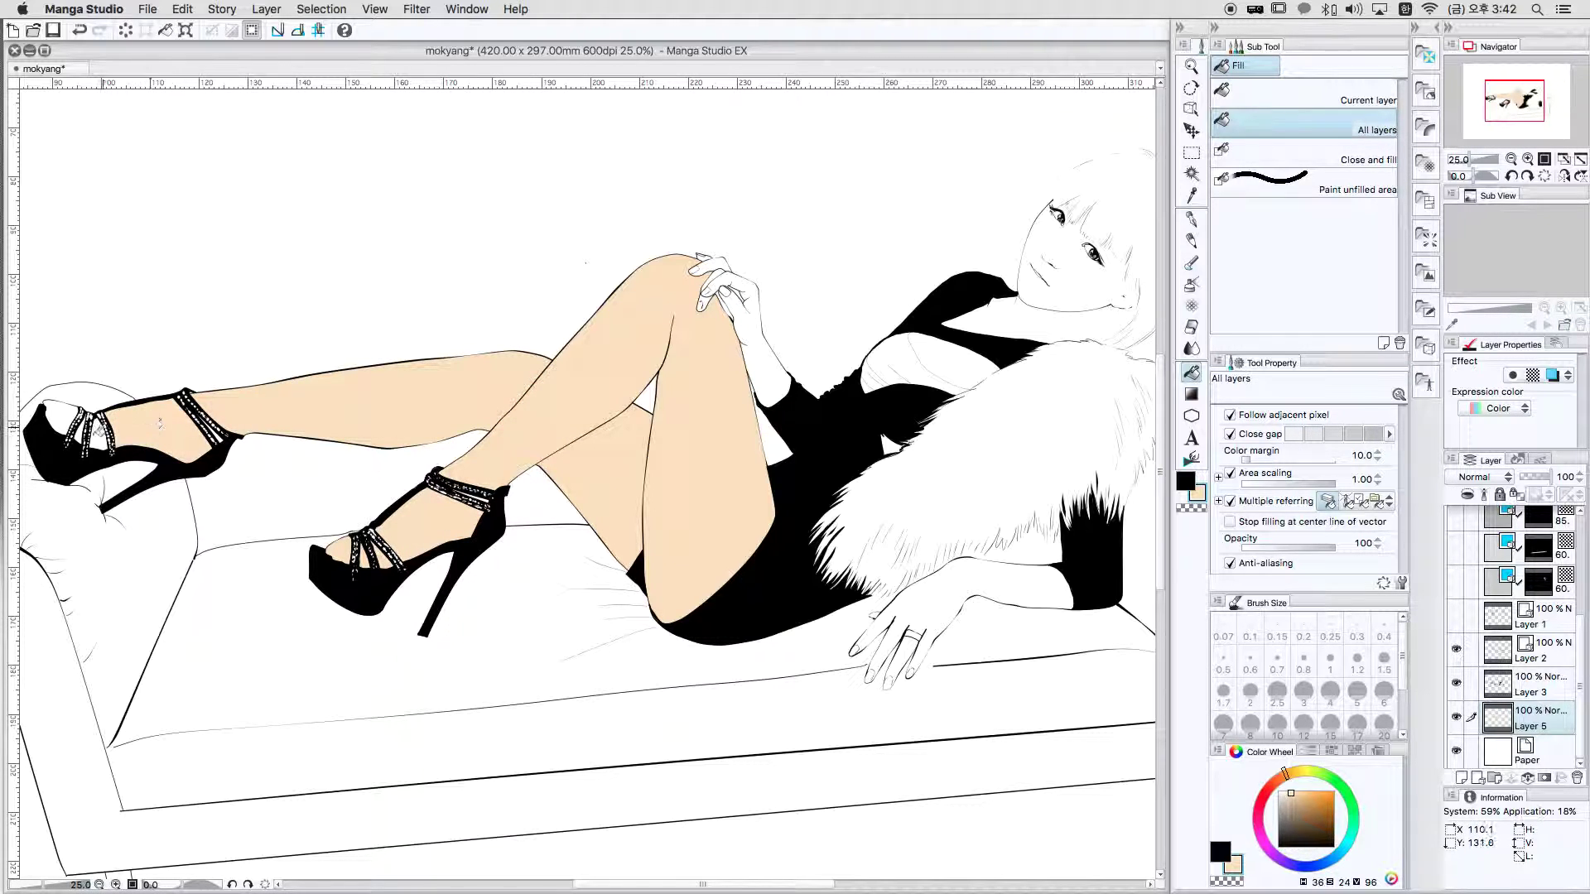
left_click(76, 410)
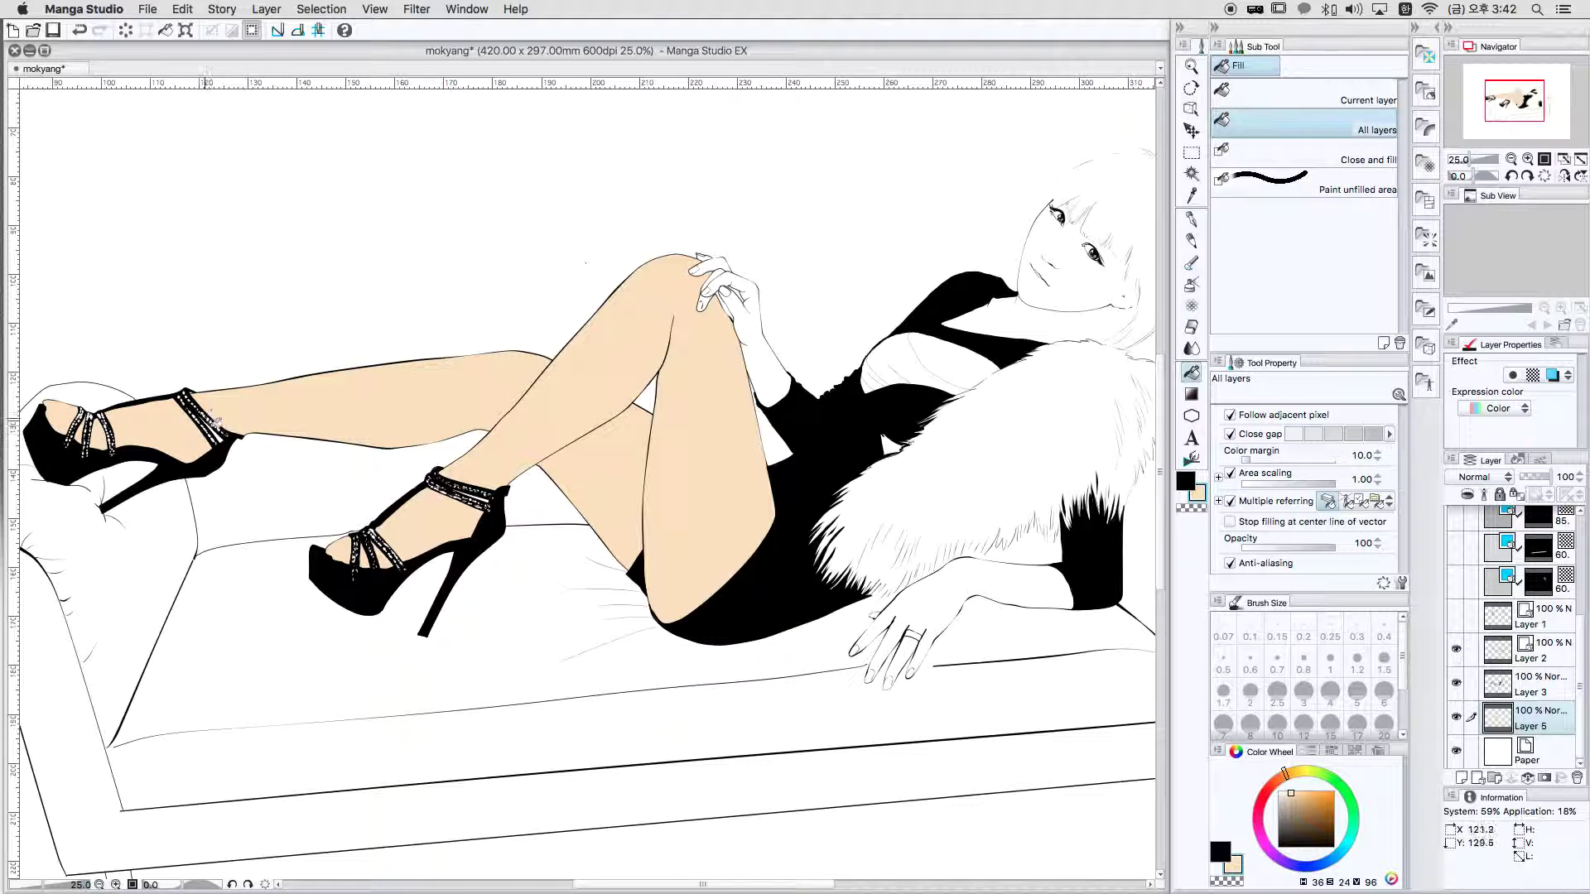
Fill both hands and forearms, the neck and the face with the same pale peach on Layer 5.
left_click(768, 352)
left_click(729, 274)
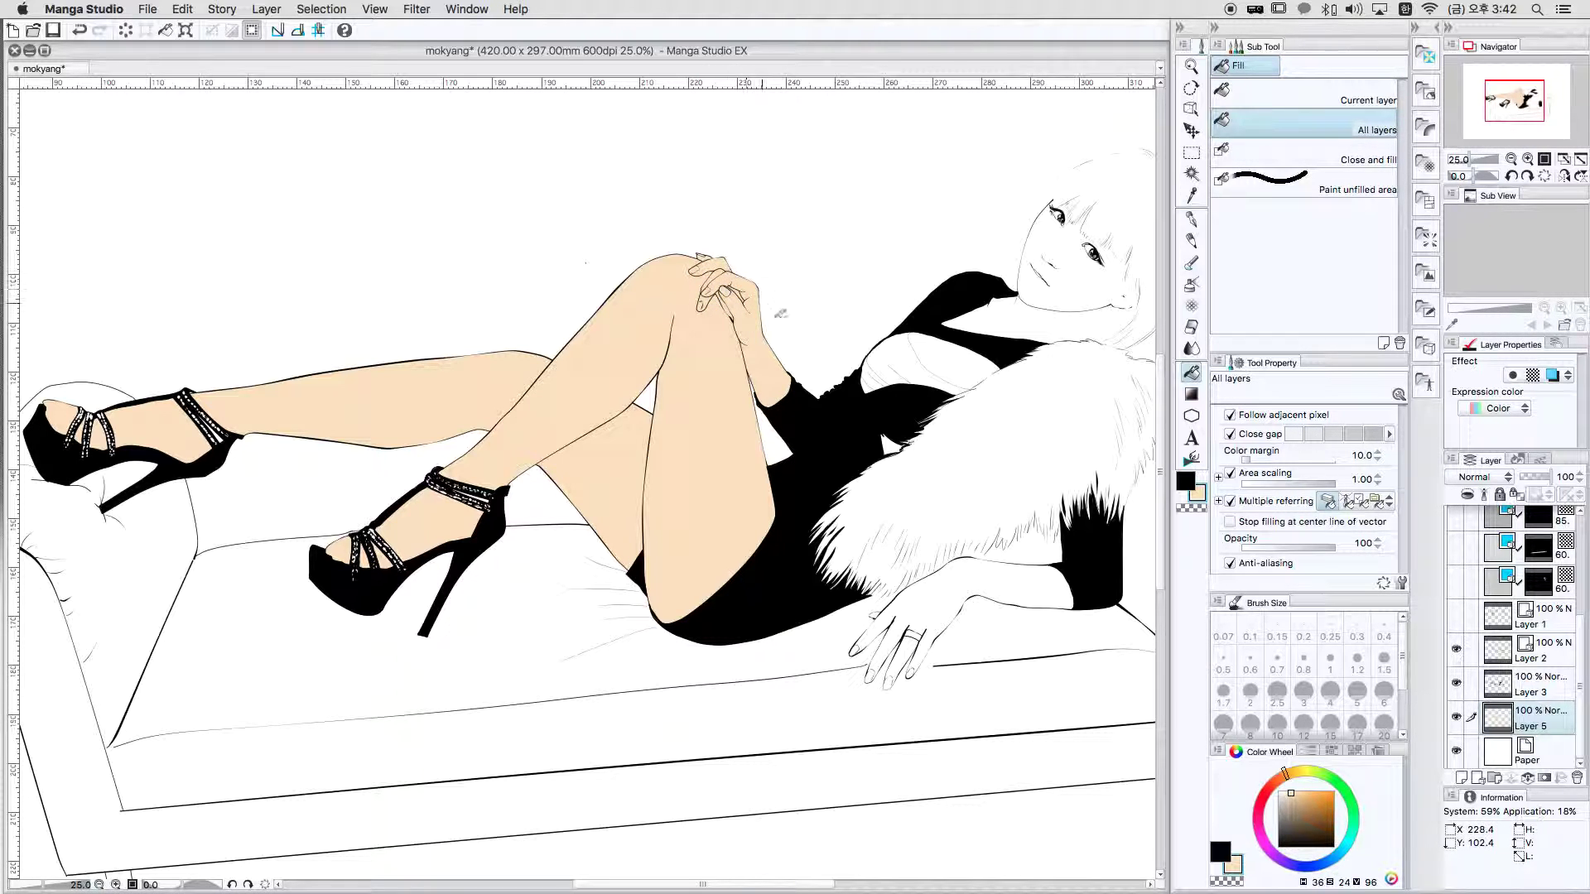
left_click(869, 631)
left_click(921, 608)
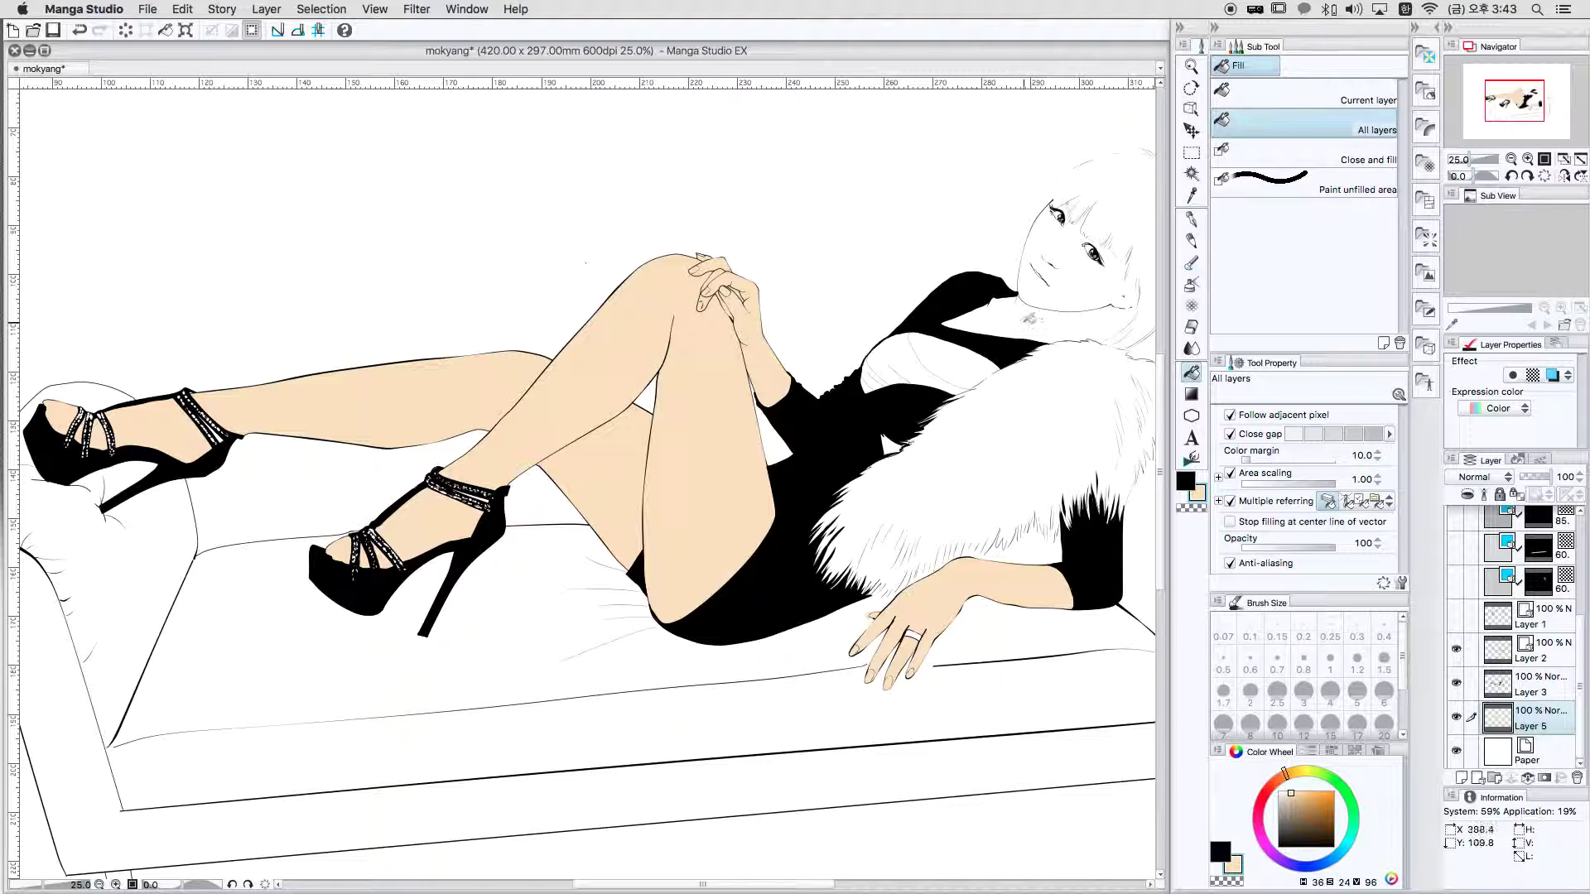
left_click(1034, 319)
left_click(1085, 264)
Fill the remaining skin gaps between the fringe strands and beside the ear, plus the chest area below the neckline.
scroll(1083, 530, "right", 5)
scroll(1083, 530, "down", 3)
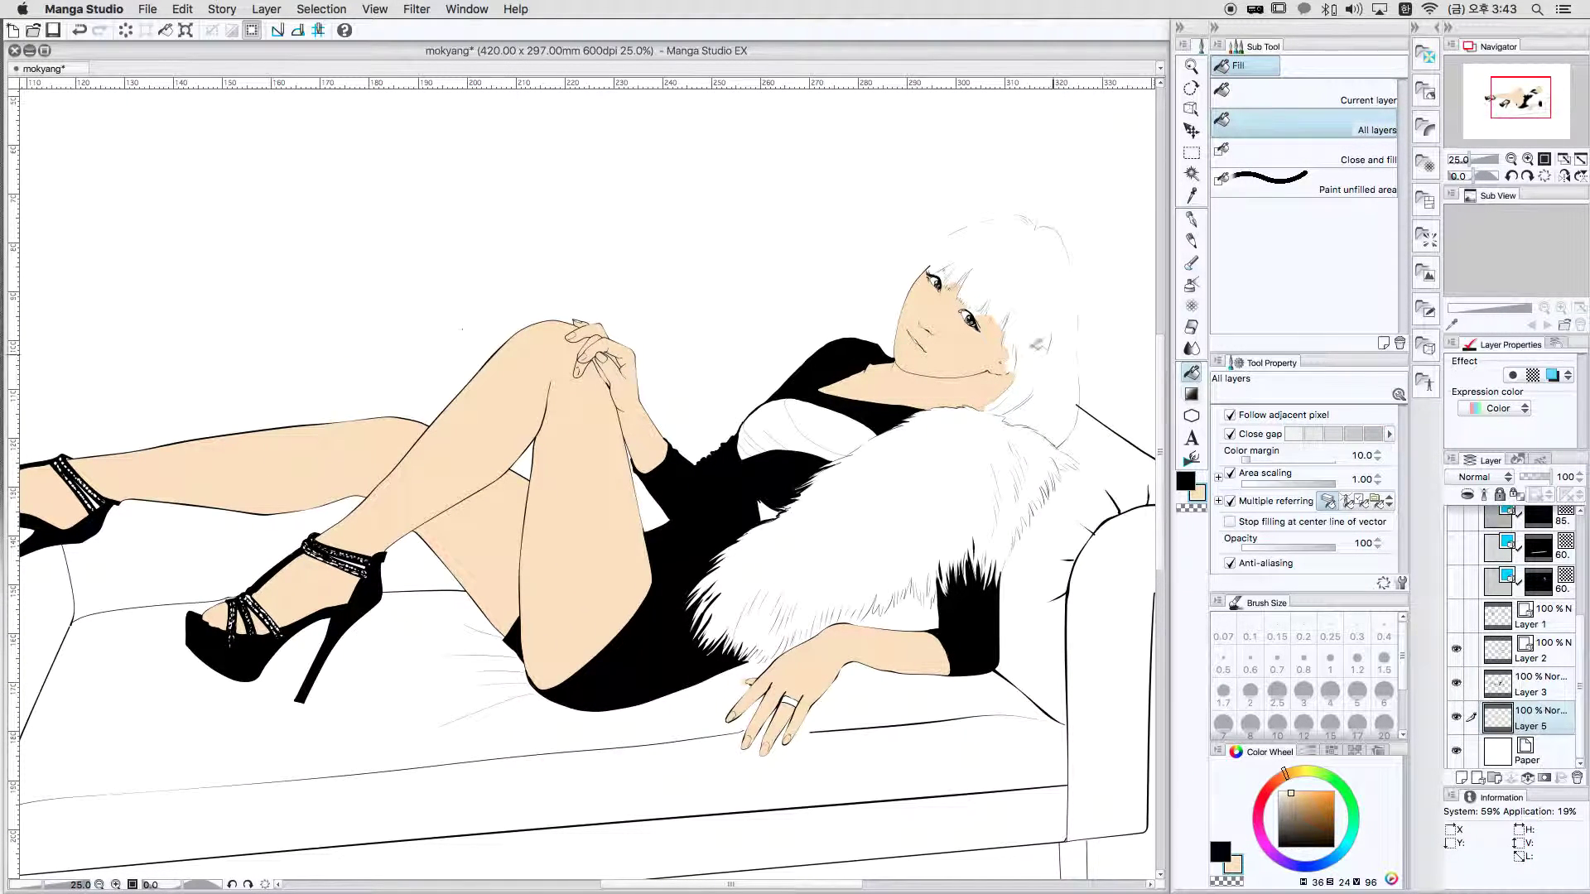
scroll(1021, 350, "up", 2)
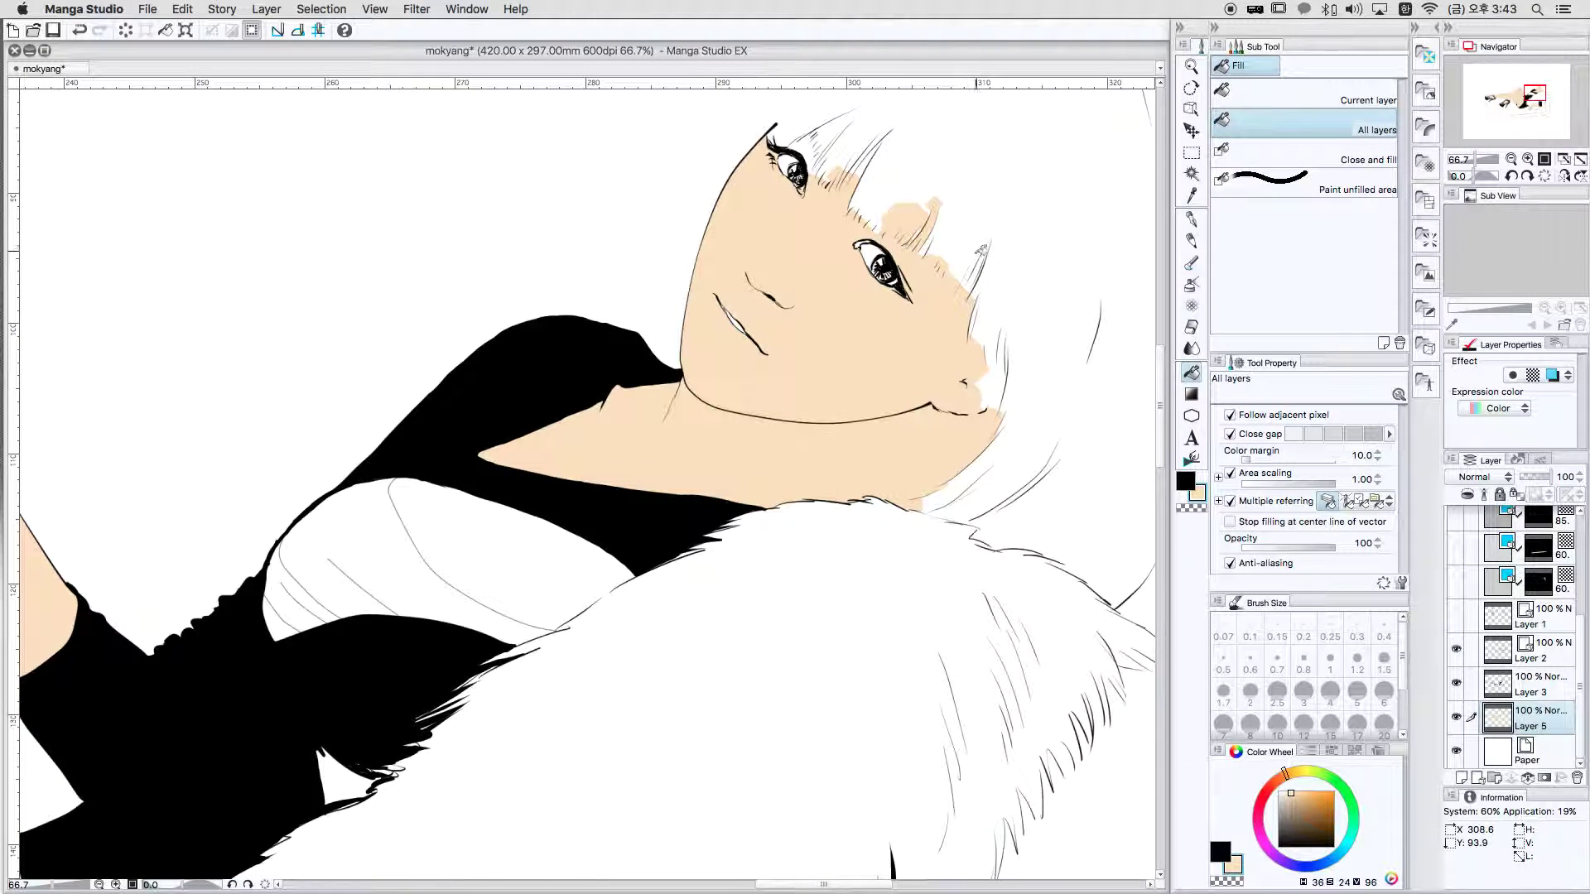
left_click(853, 117)
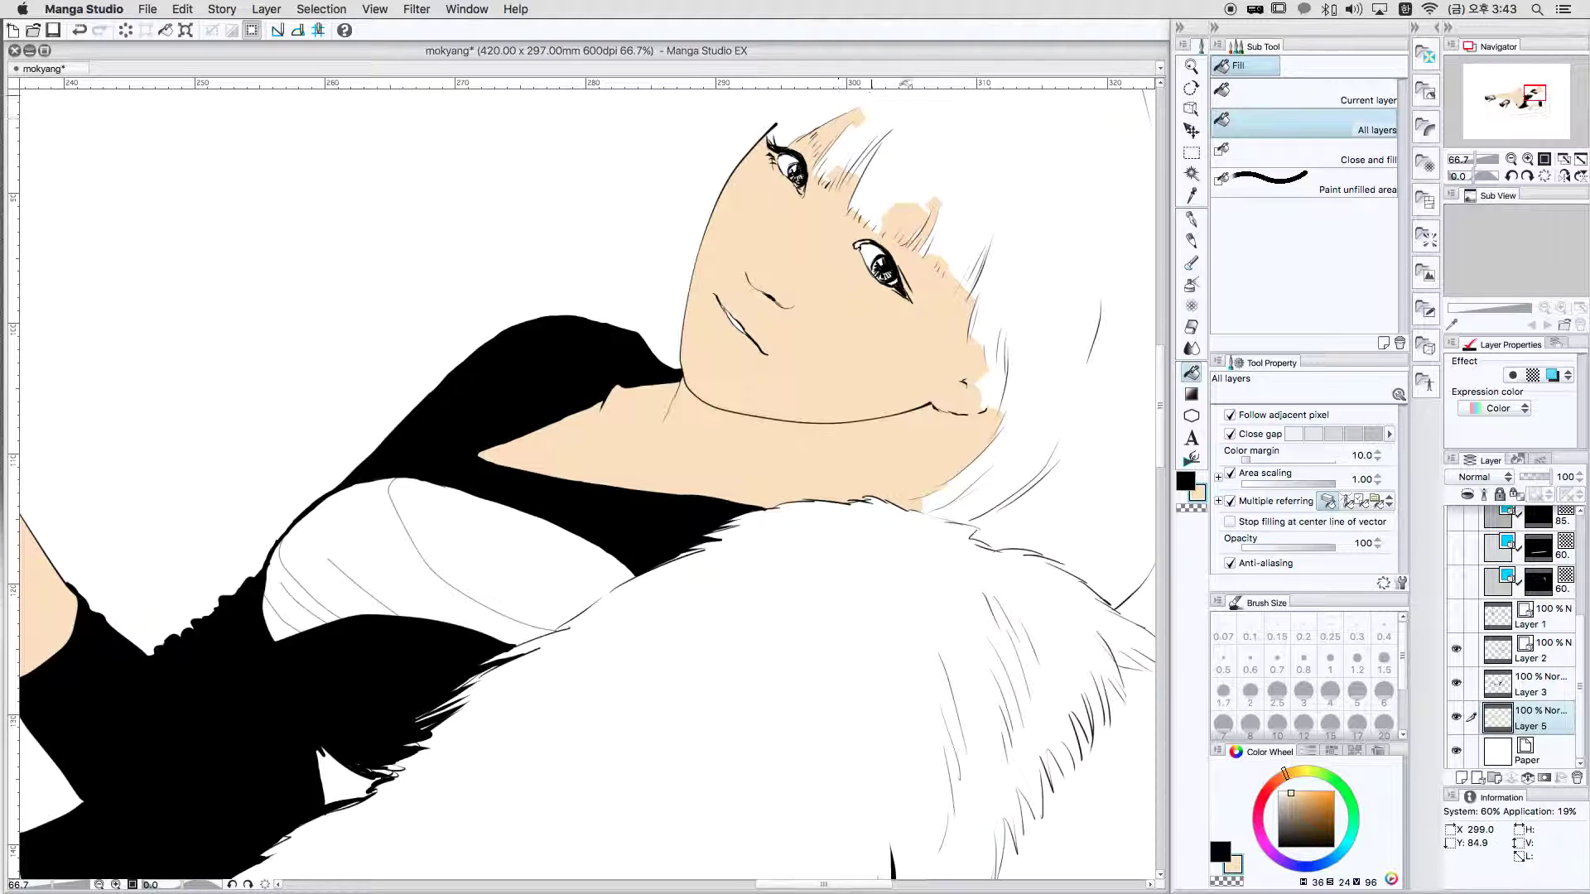
left_click(992, 378)
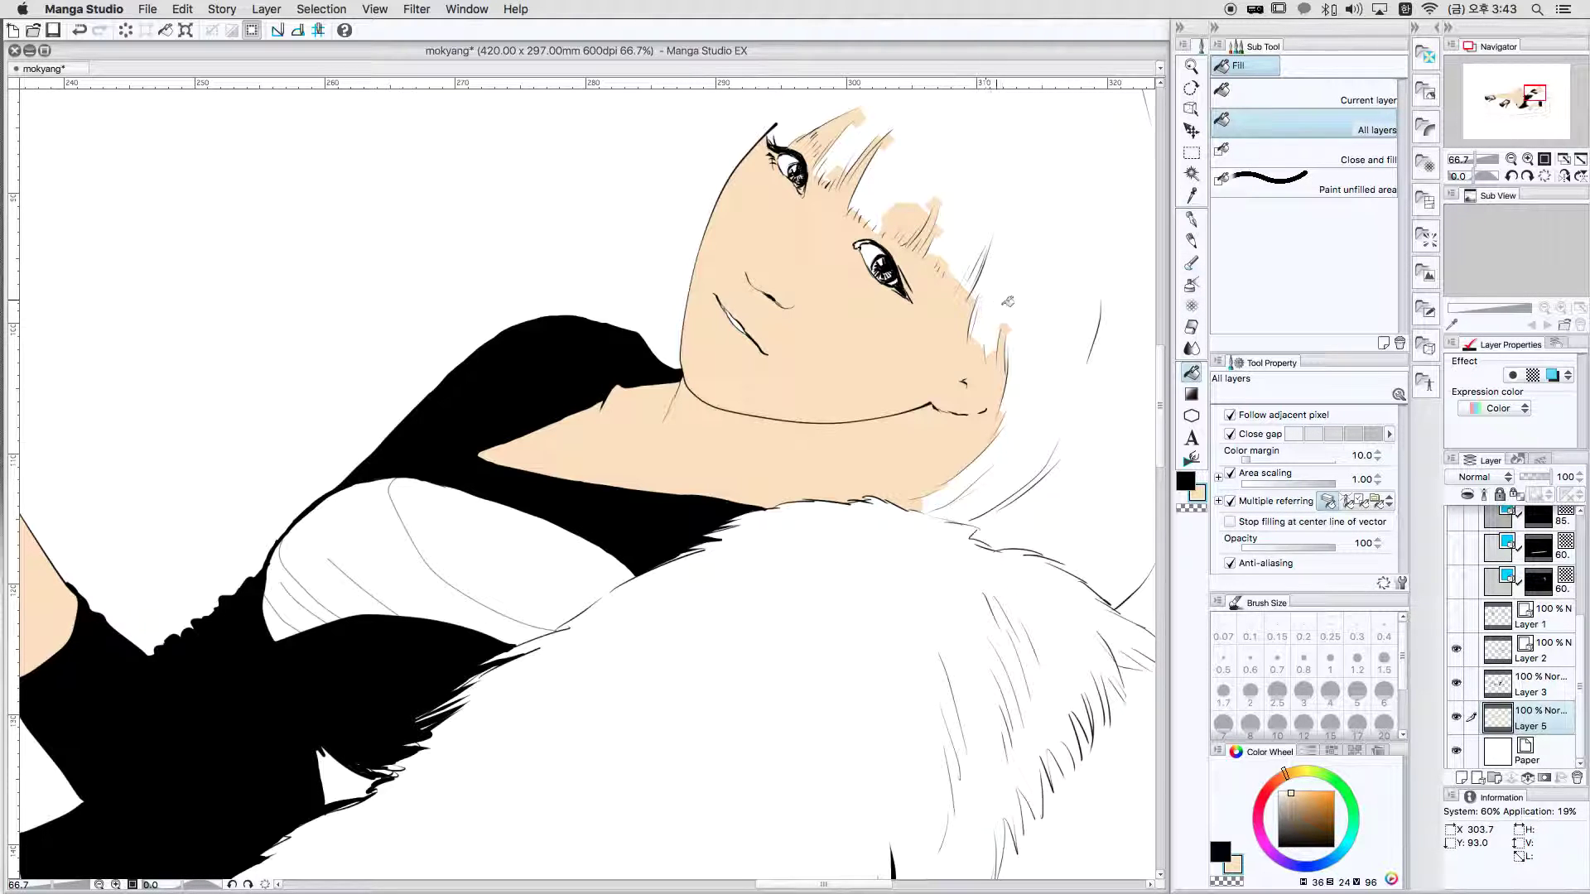
left_click(977, 317)
left_click_drag(785, 641, 992, 325)
left_click(694, 235)
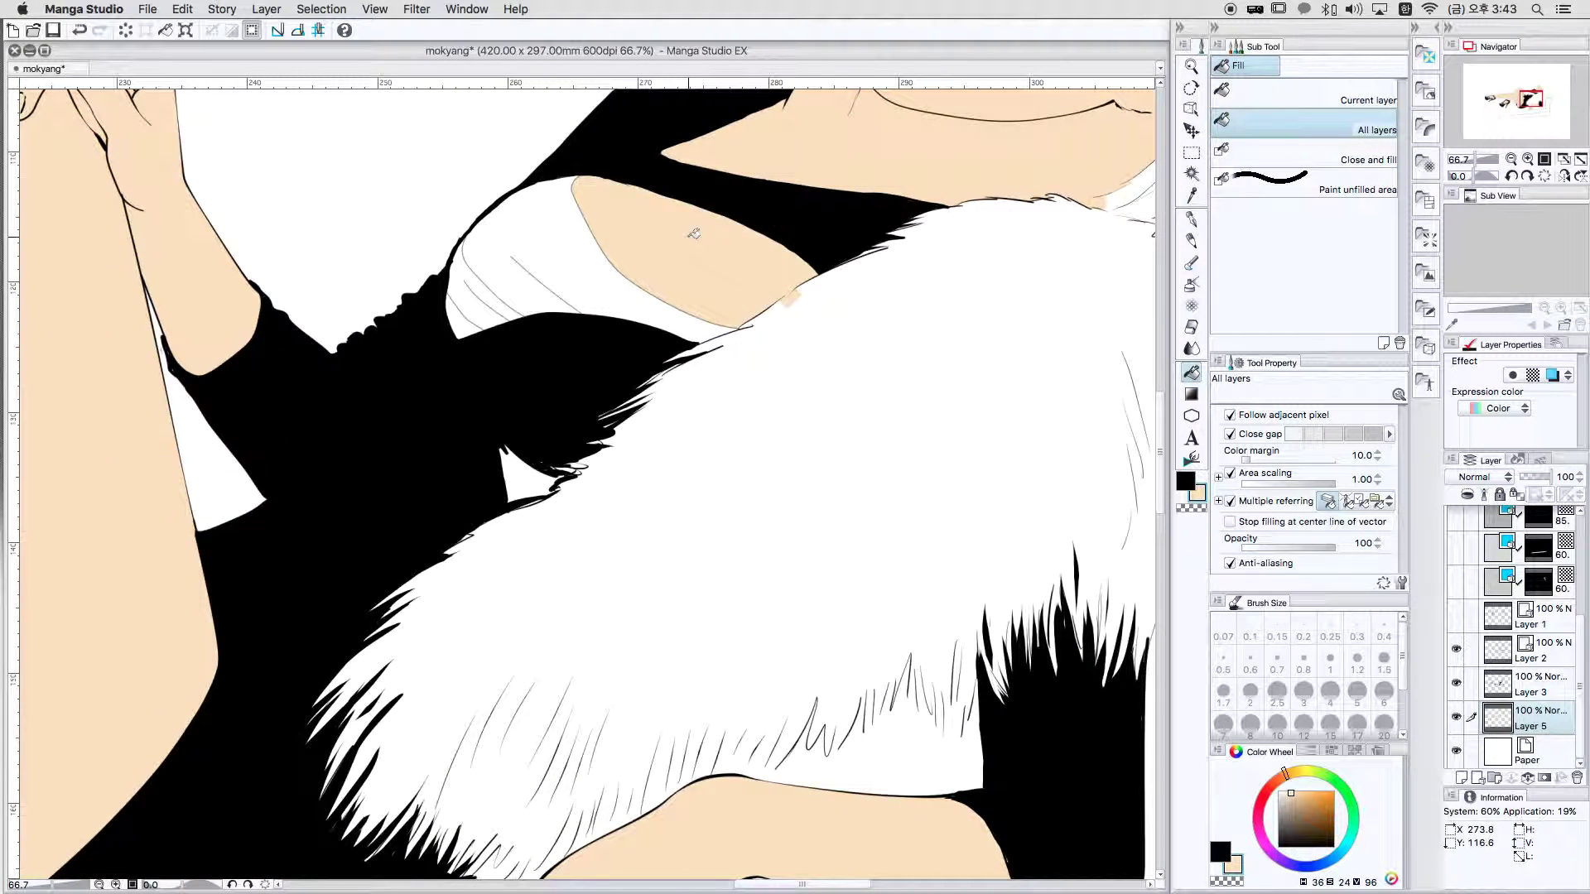
Add a new raster layer directly above Layer 5, and toggle the visibility of both layers to compare them.
scroll(694, 235, "down", 2)
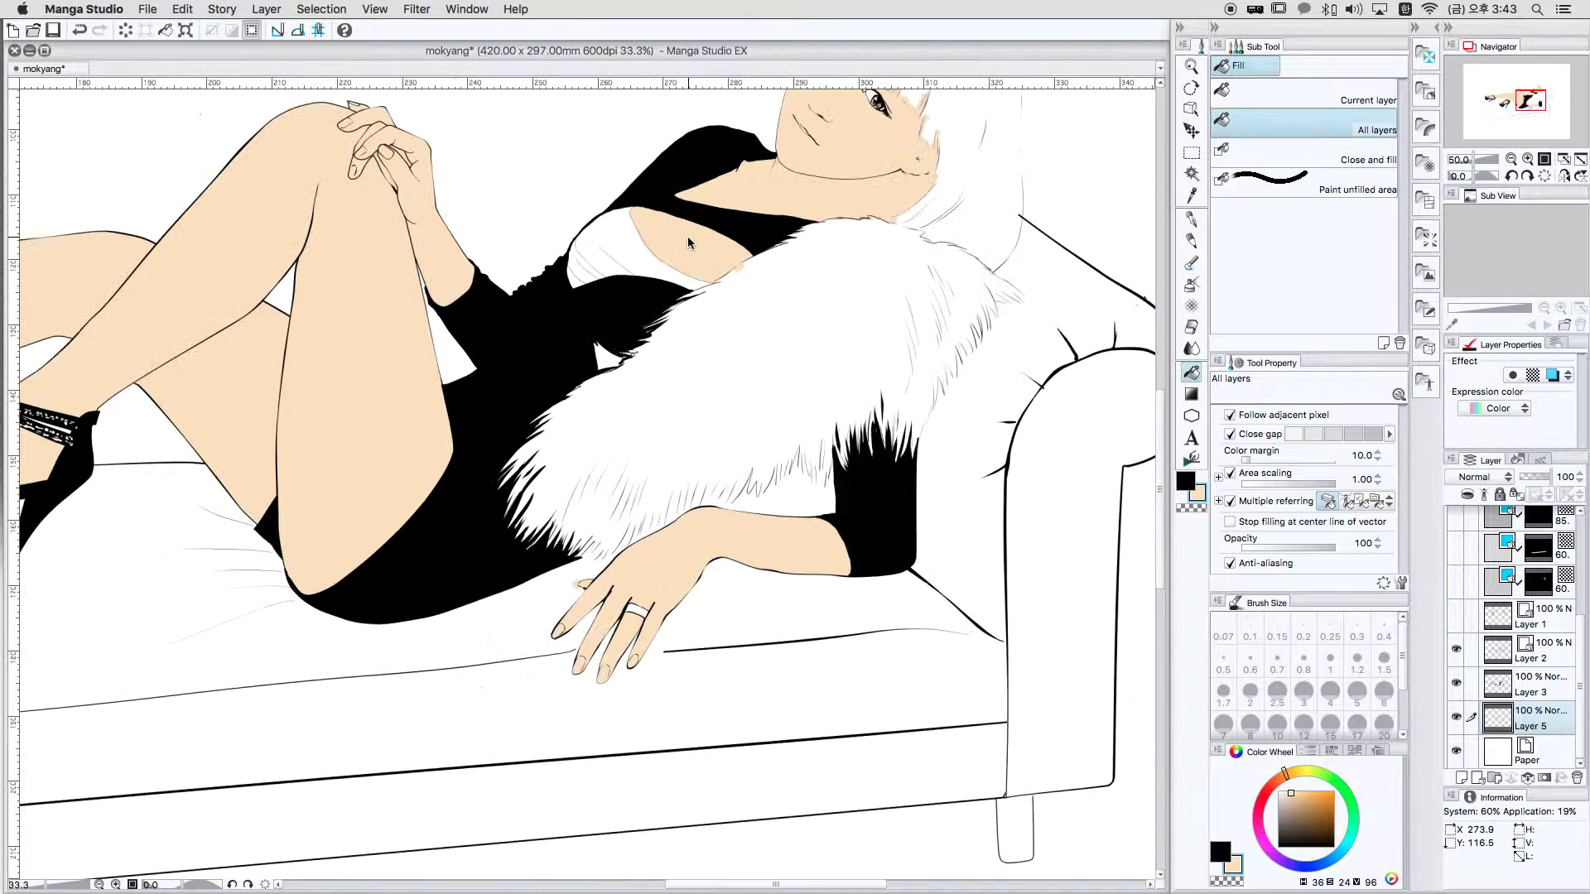
left_click_drag(790, 517, 906, 663)
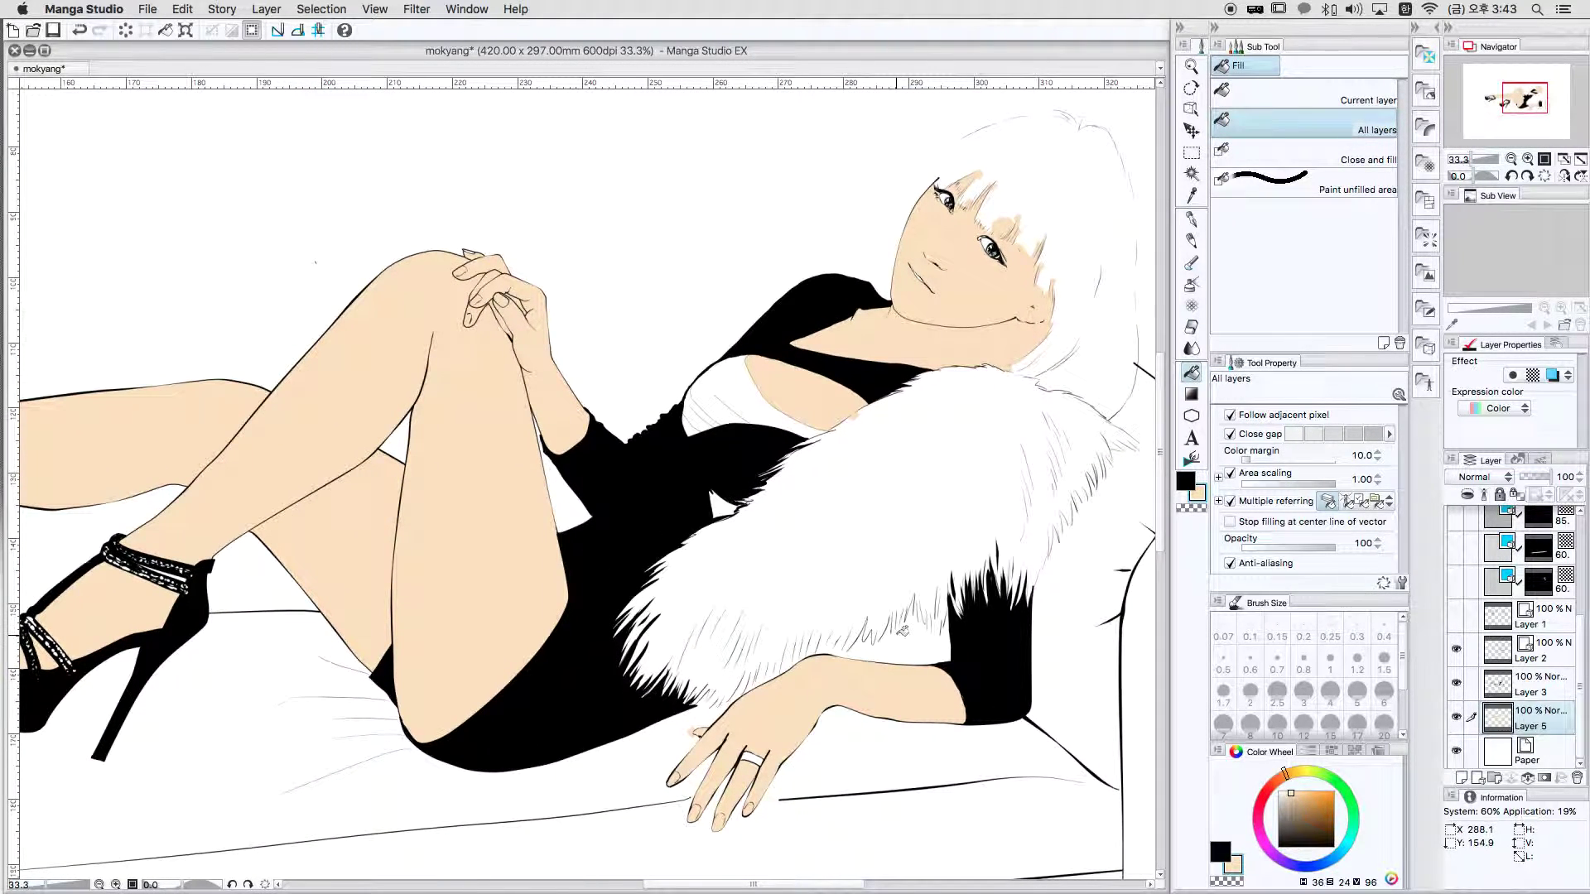
left_click(1461, 779)
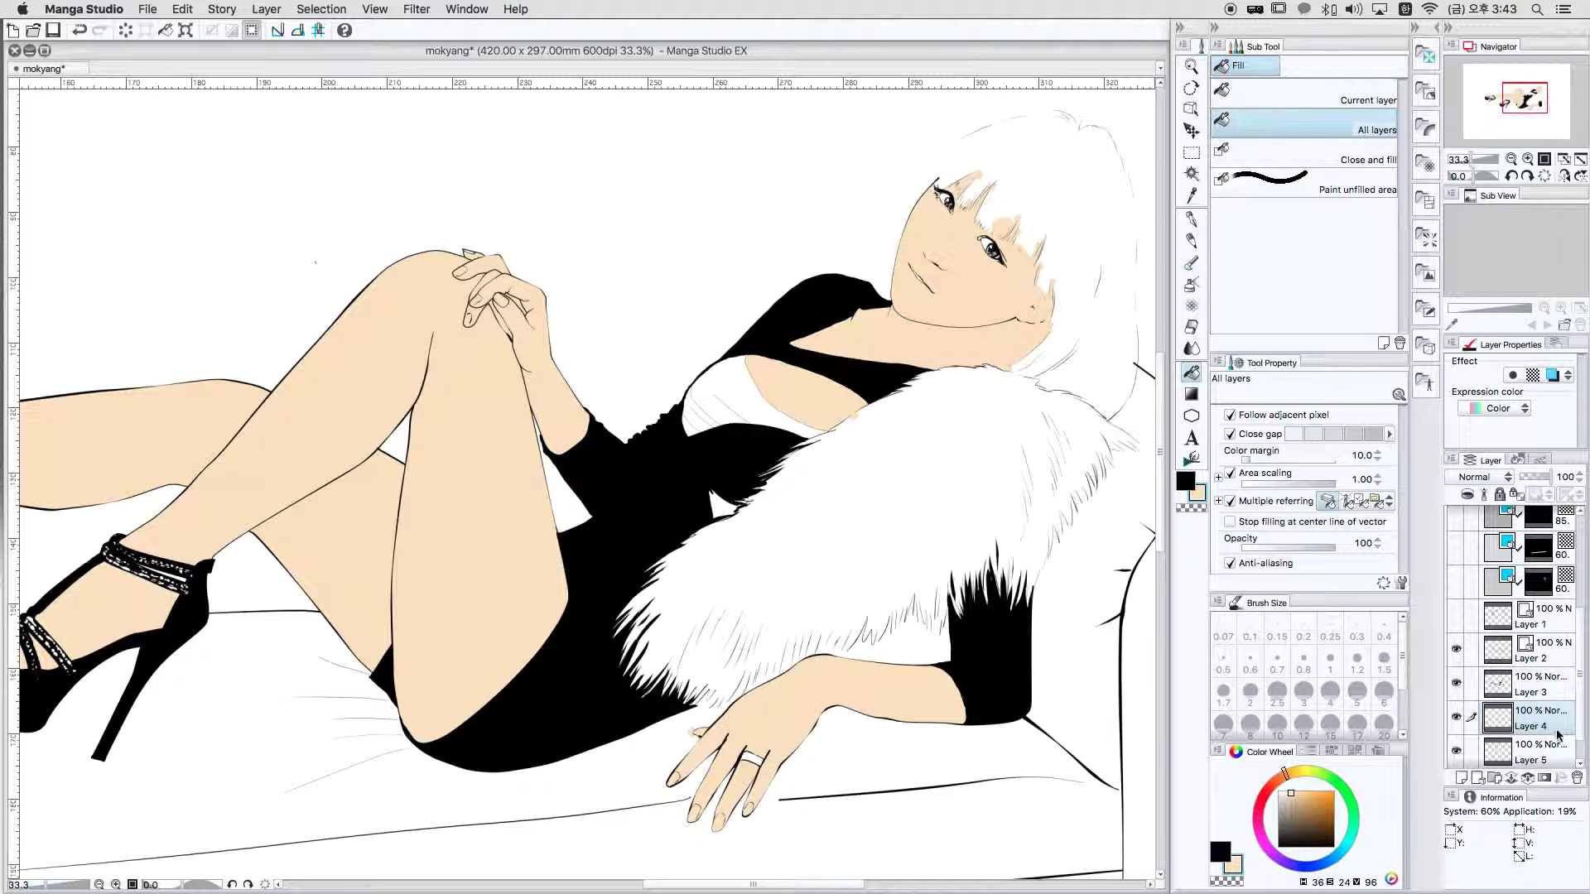
left_click(1456, 752)
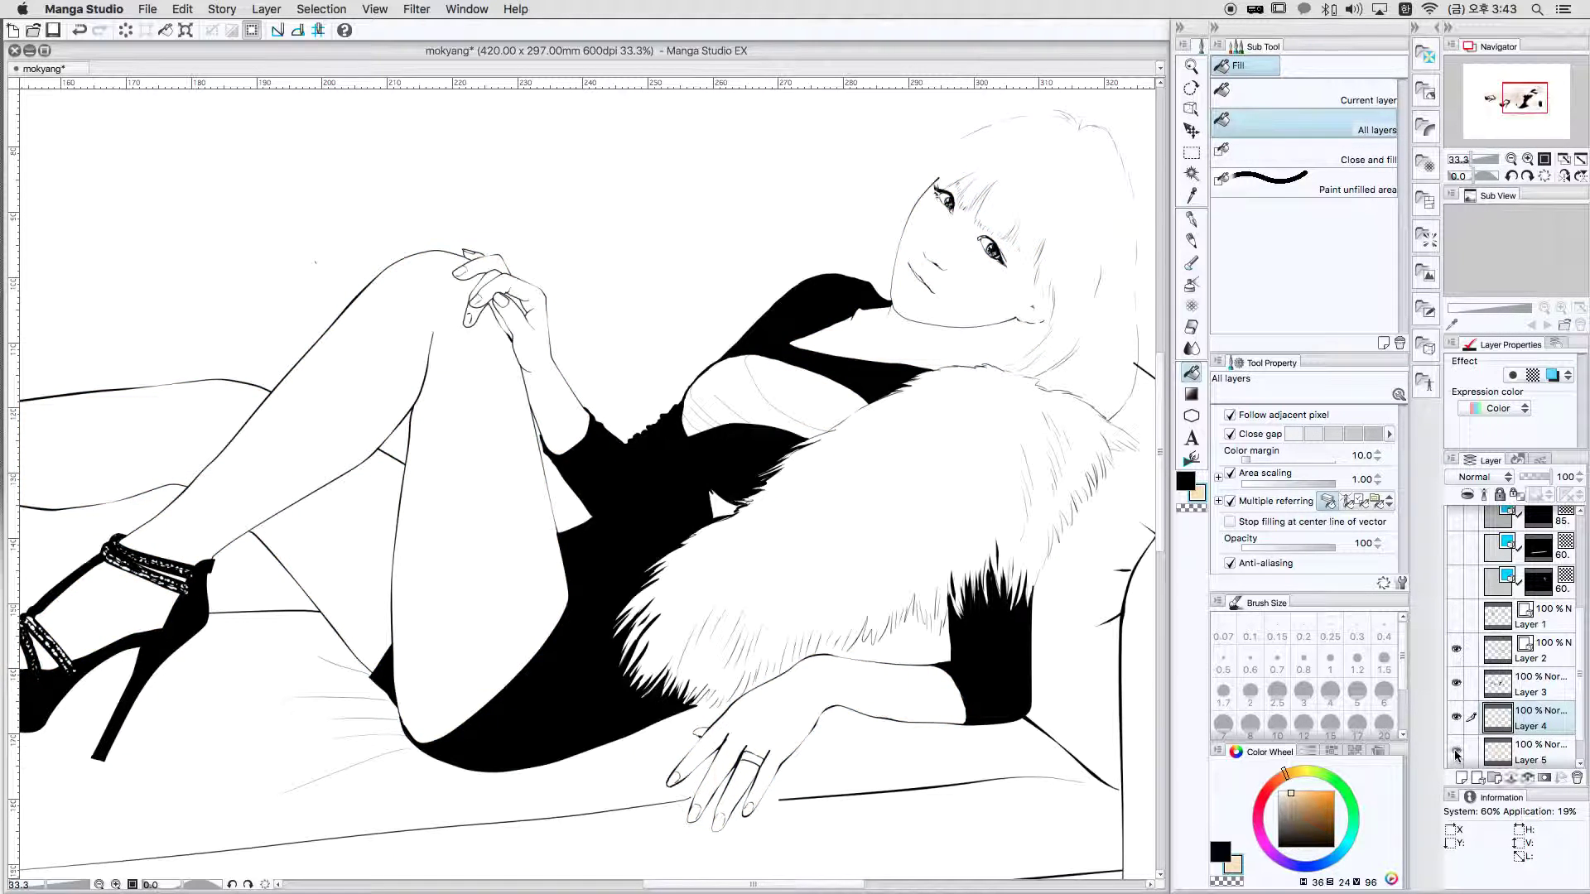
left_click(1458, 752)
left_click(1455, 718)
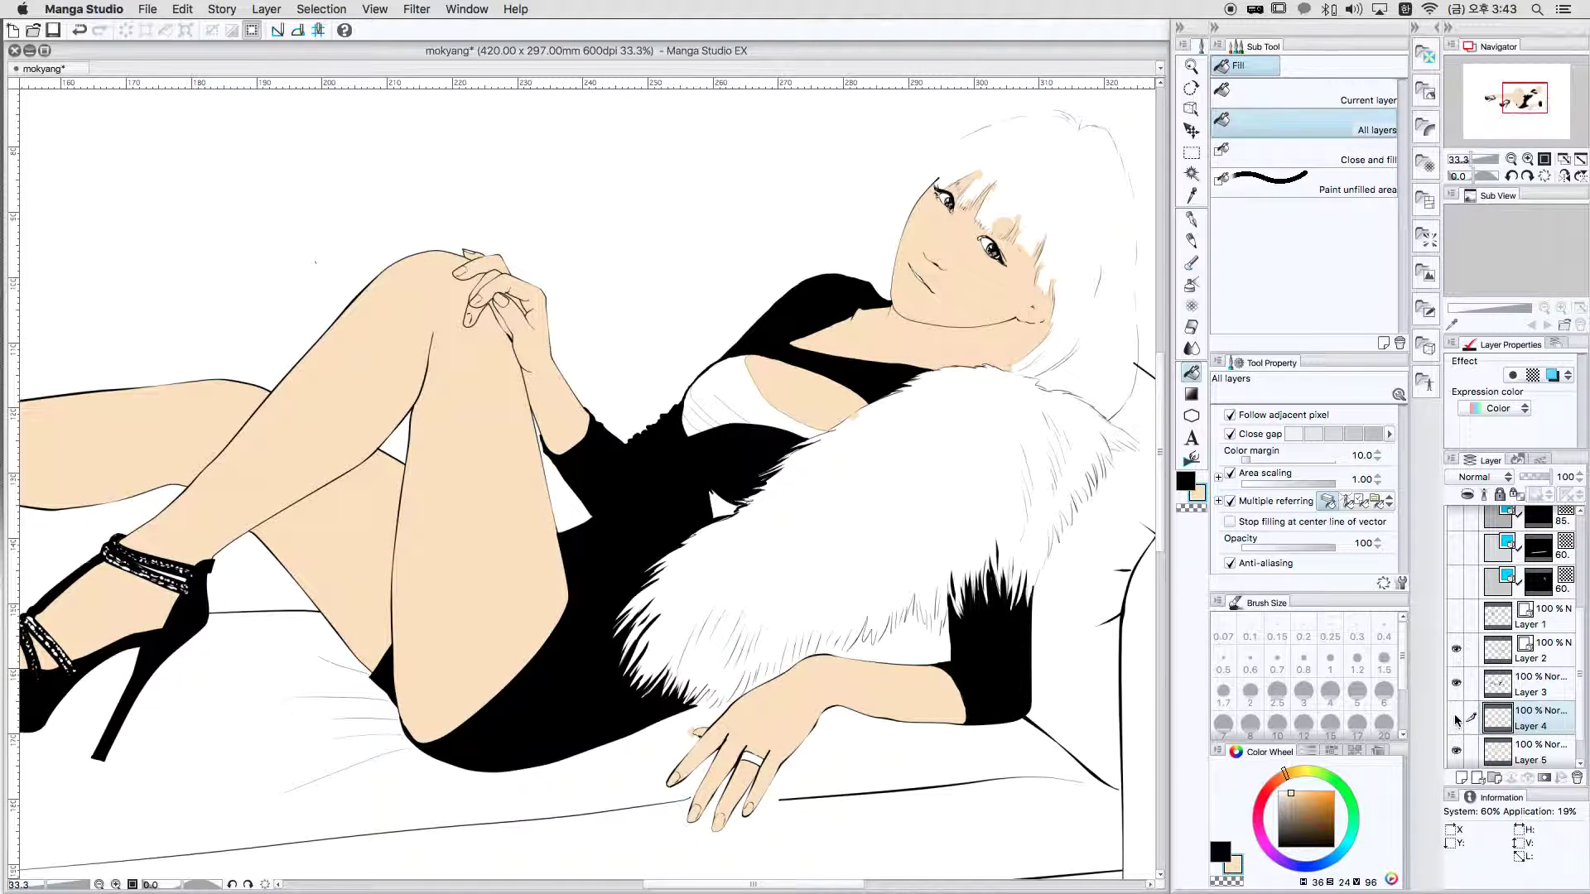
left_click(1456, 718)
Clip Layer 4 to Layer 5 below it, and hide and reshow Layer 5 to check the clipping.
left_click(1467, 495)
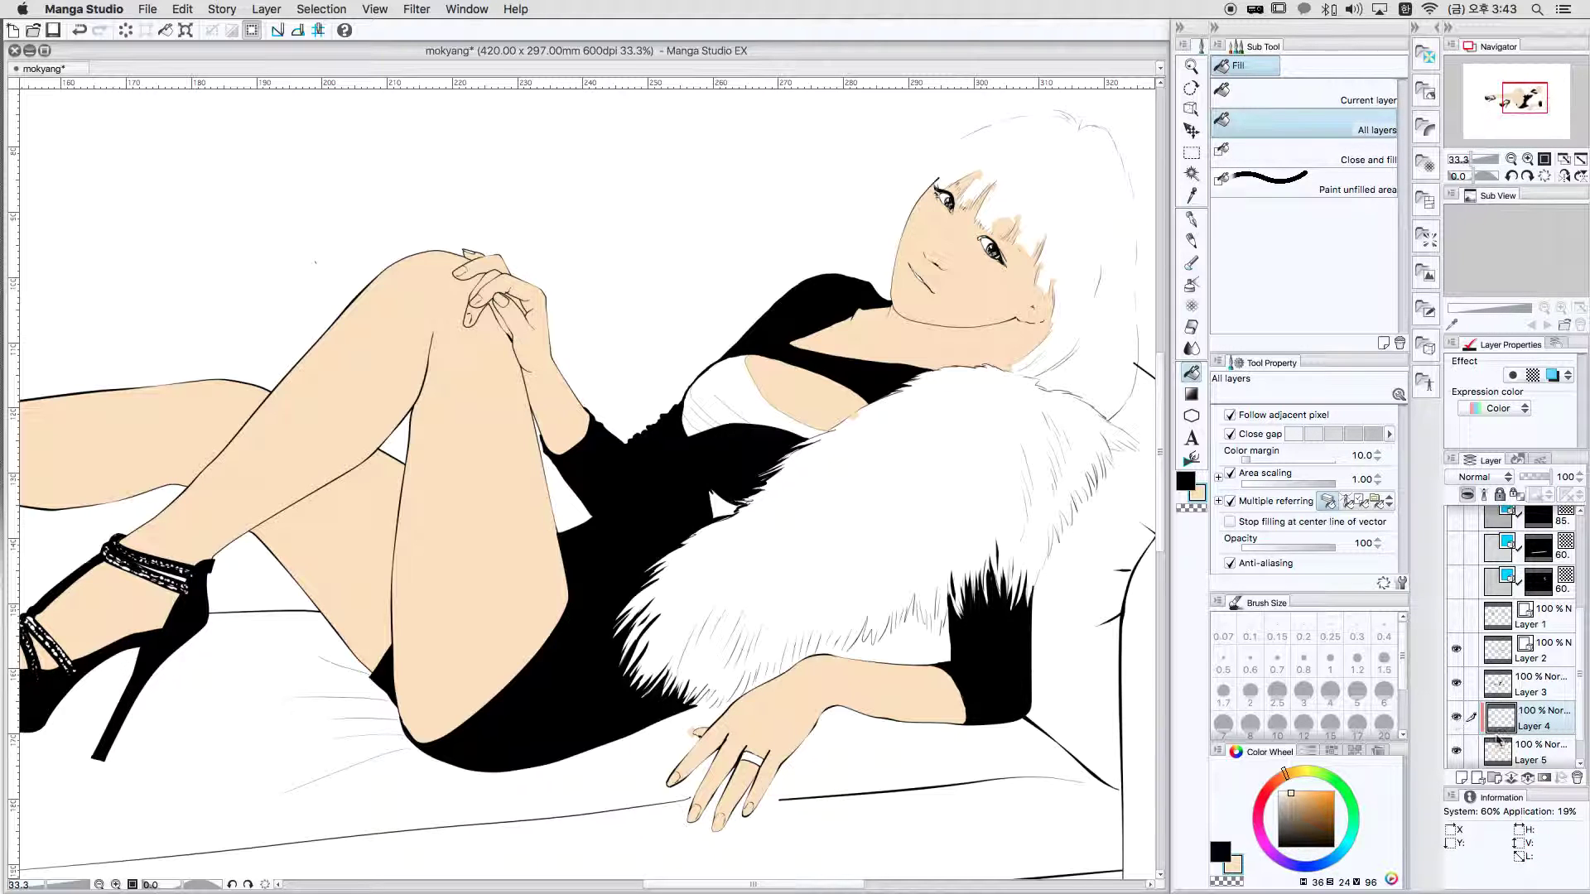
left_click(1456, 754)
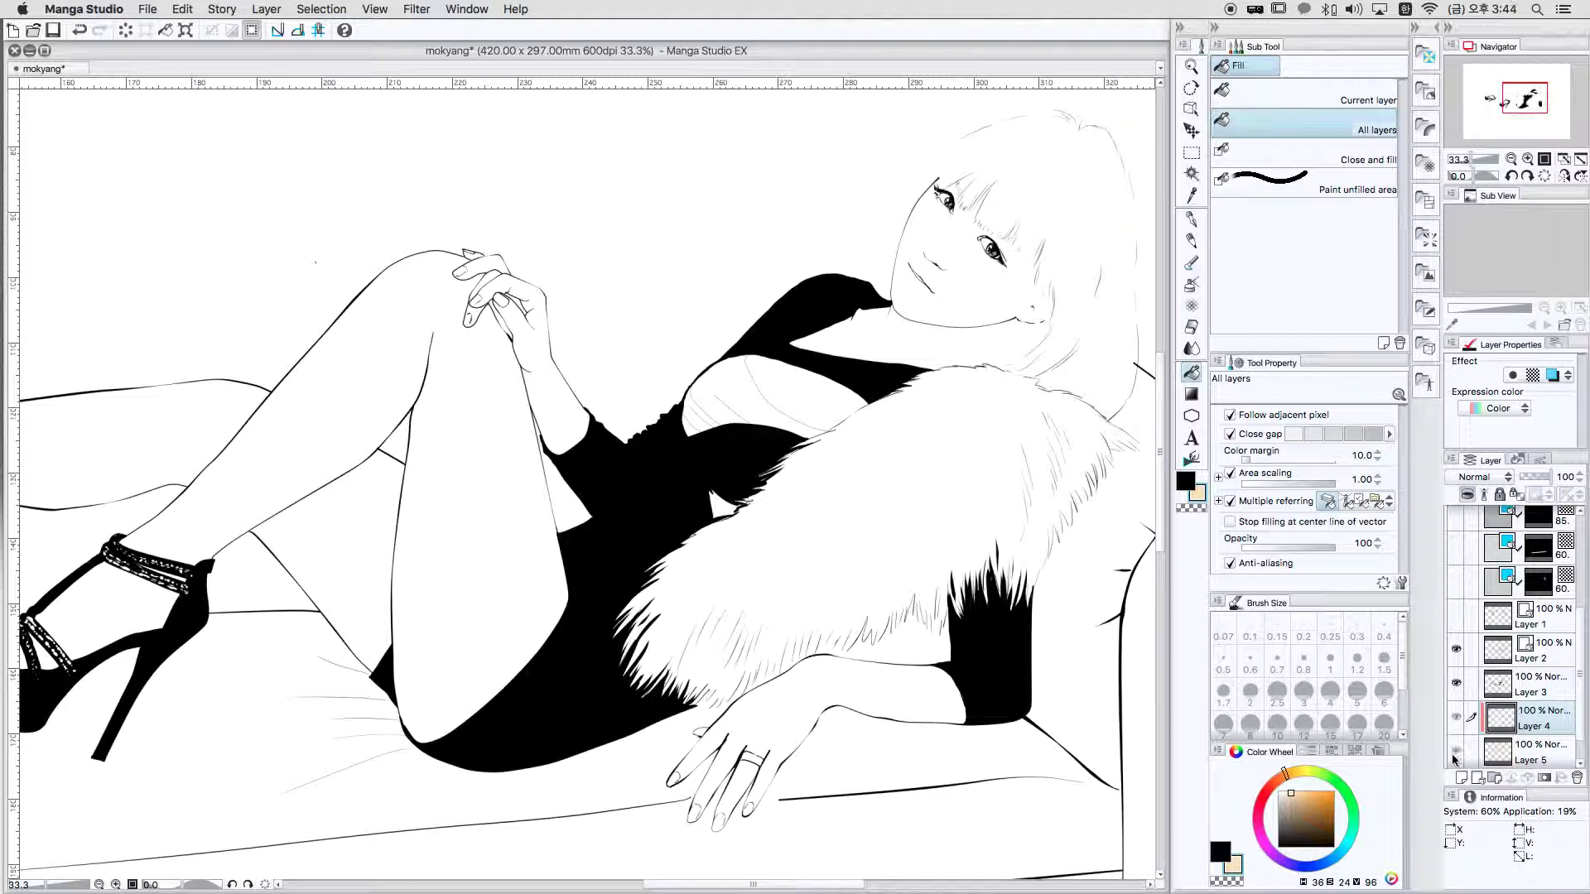
left_click(1455, 753)
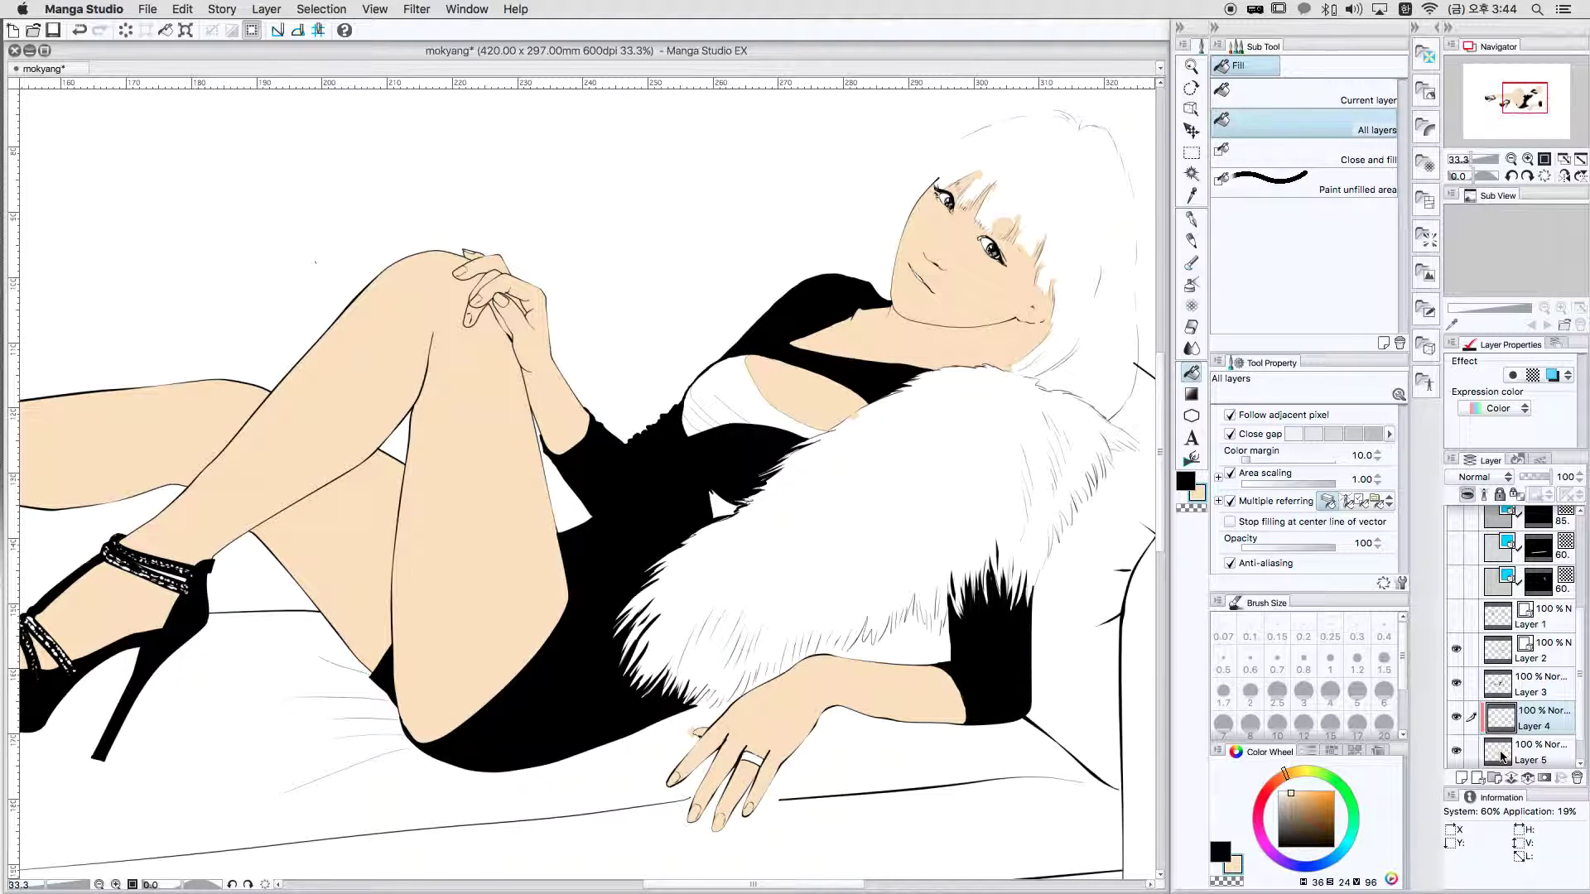
Try shading the thighs directly on Layer 5 with the Soft airbrush in brown (H 36, S 29), and undo the stroke.
left_click(1501, 756)
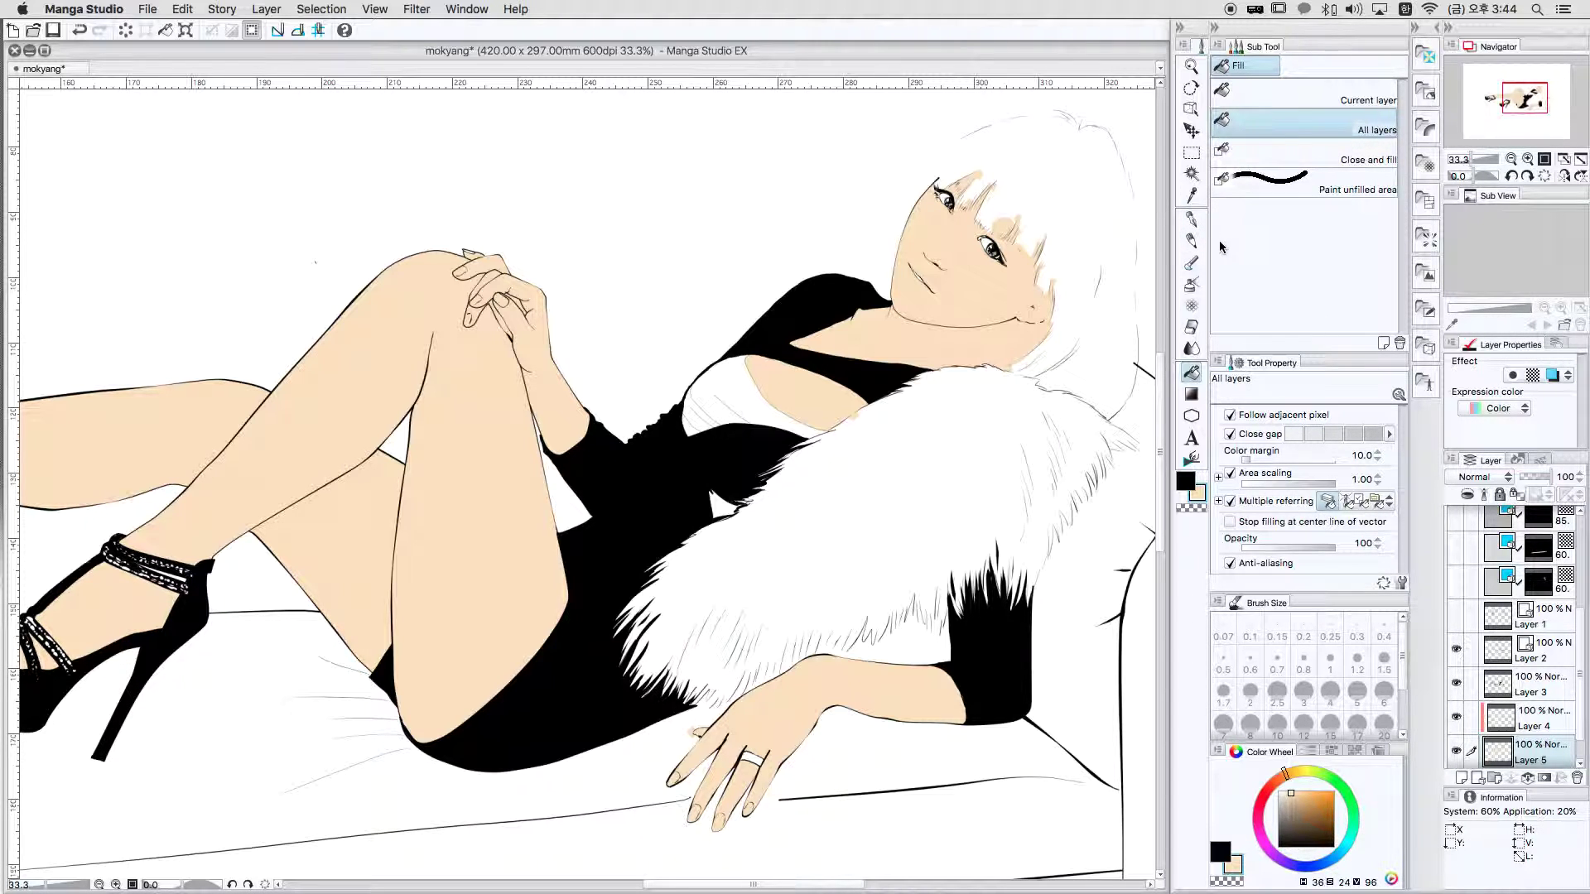
left_click(1190, 284)
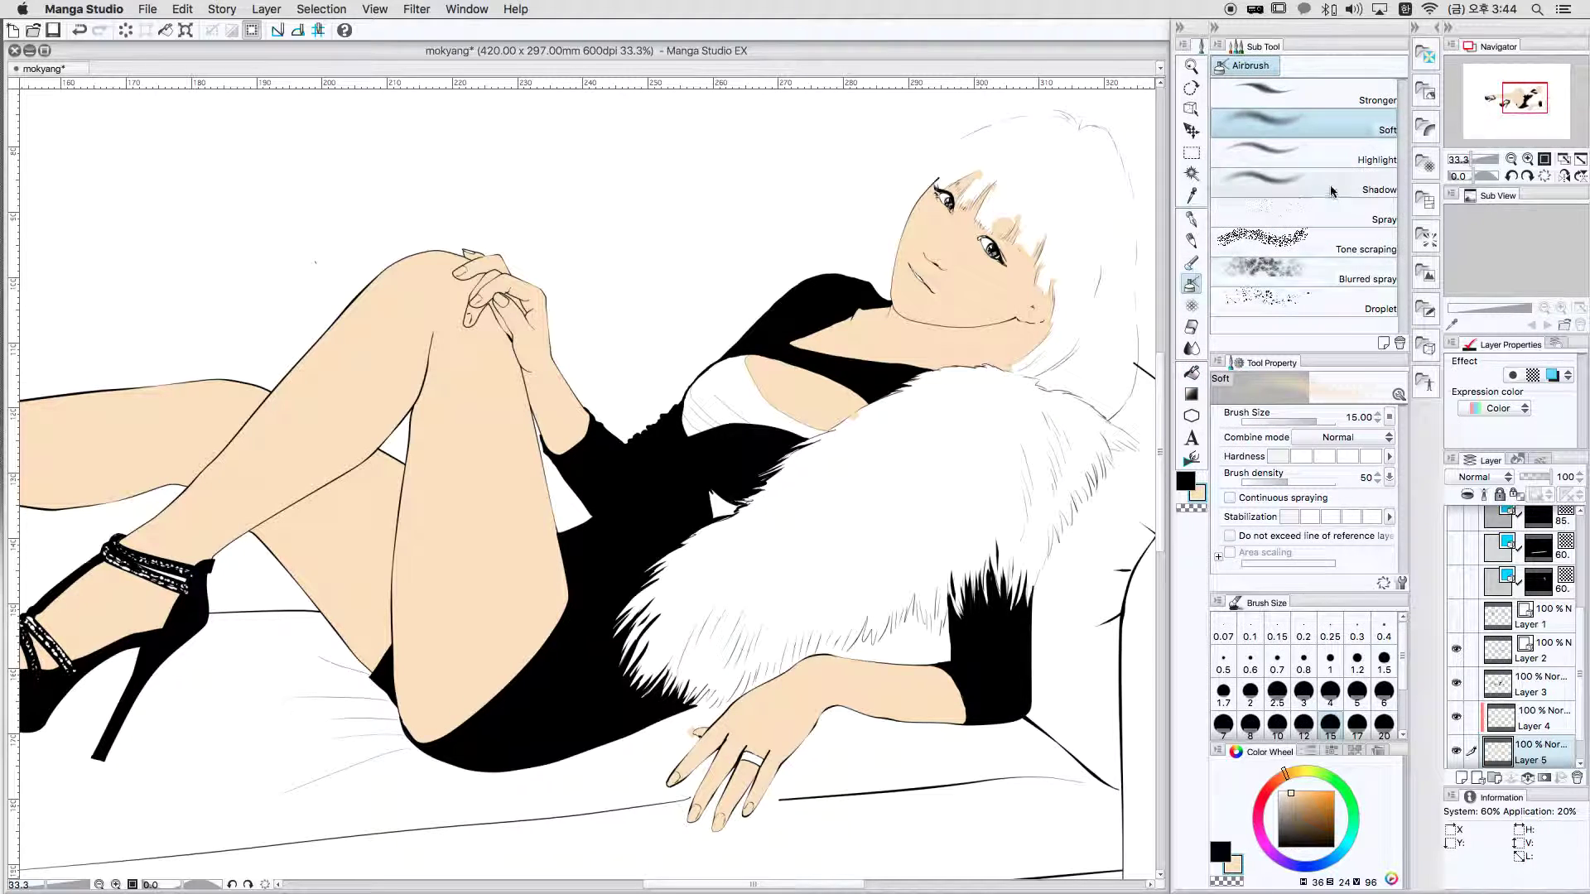
left_click(1294, 807)
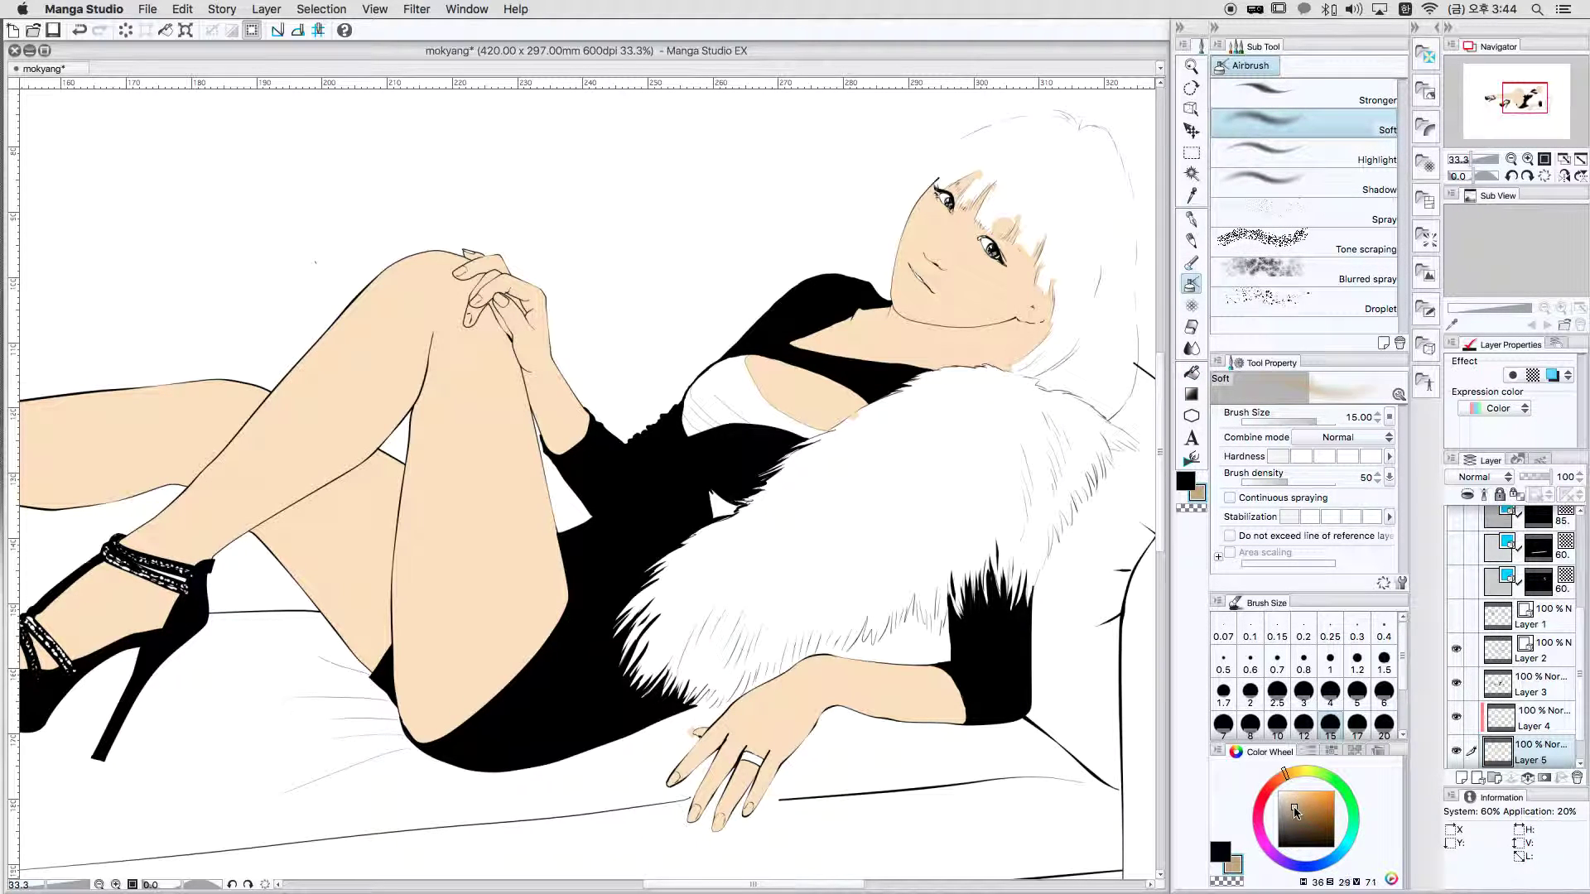
mouse_move(436, 377)
left_mouse_down()
mouse_move(408, 674)
mouse_move(373, 496)
mouse_move(337, 763)
mouse_move(396, 783)
left_mouse_up()
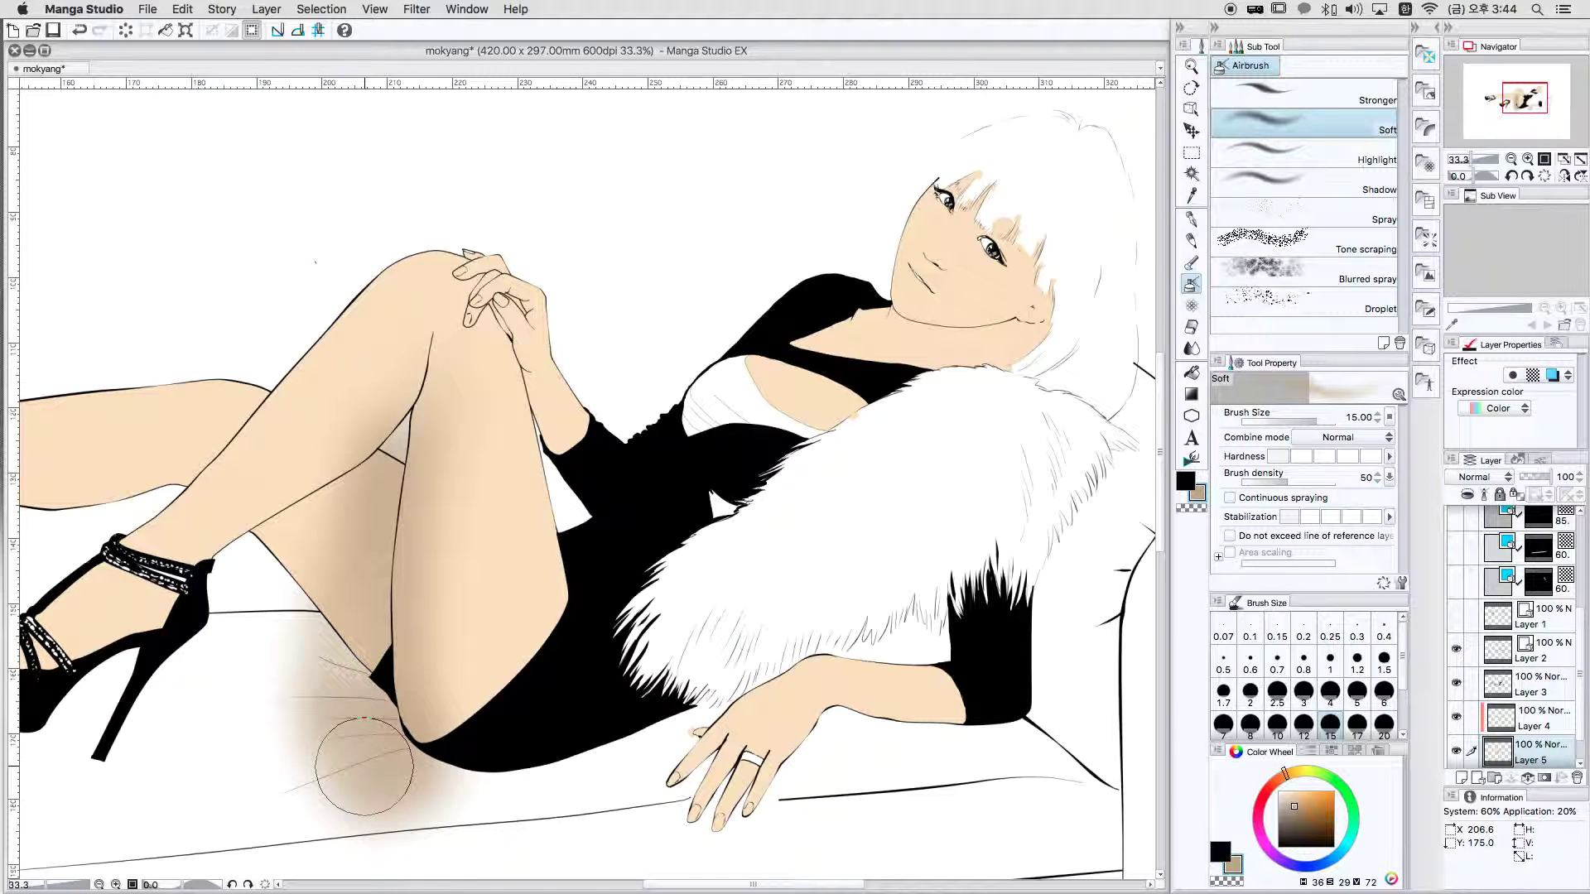
key("super+z")
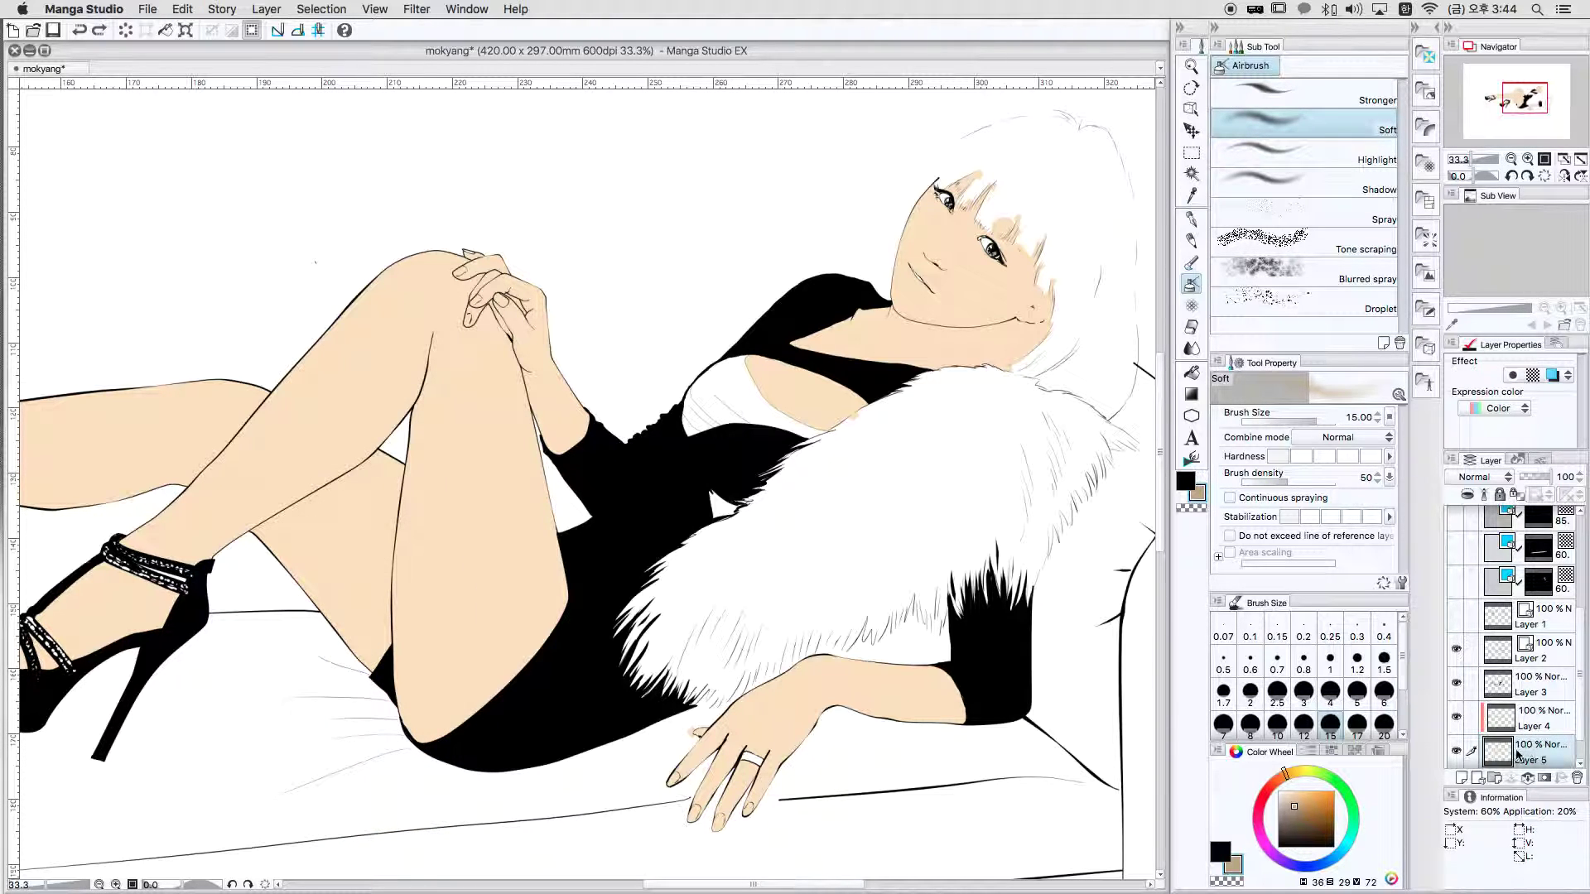
Shade the thighs, hands and jaw area on clipped Layer 4 with the Soft airbrush, changing to light orange-brown (H 36, S 41, V 88).
left_click(1504, 723)
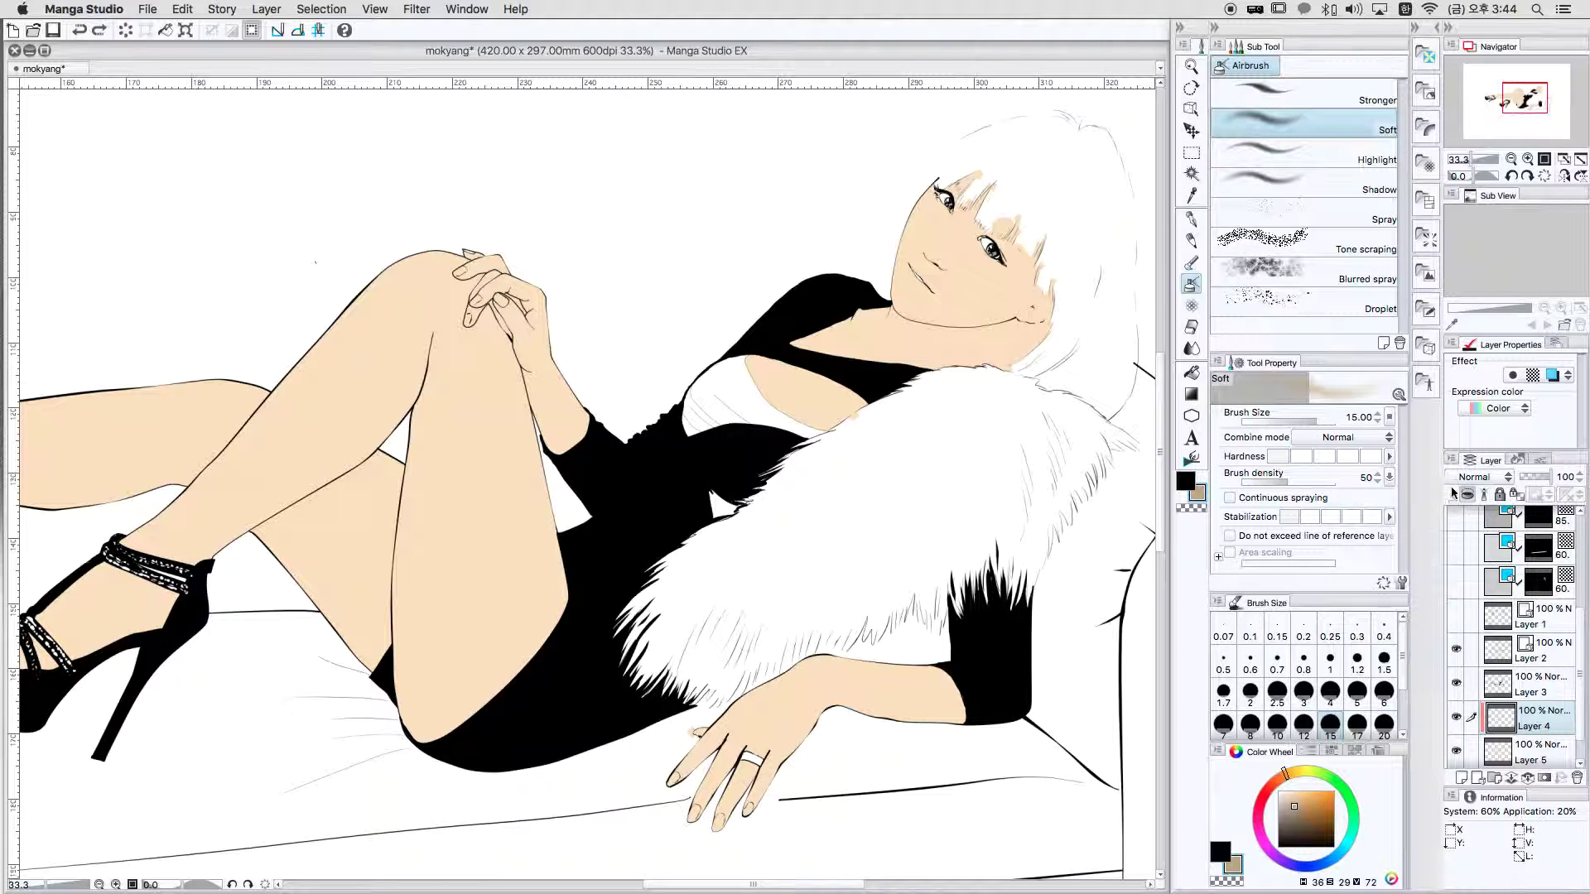
mouse_move(433, 331)
left_mouse_down()
mouse_move(411, 607)
mouse_move(437, 716)
mouse_move(428, 469)
mouse_move(429, 528)
left_mouse_up()
left_click(1300, 799)
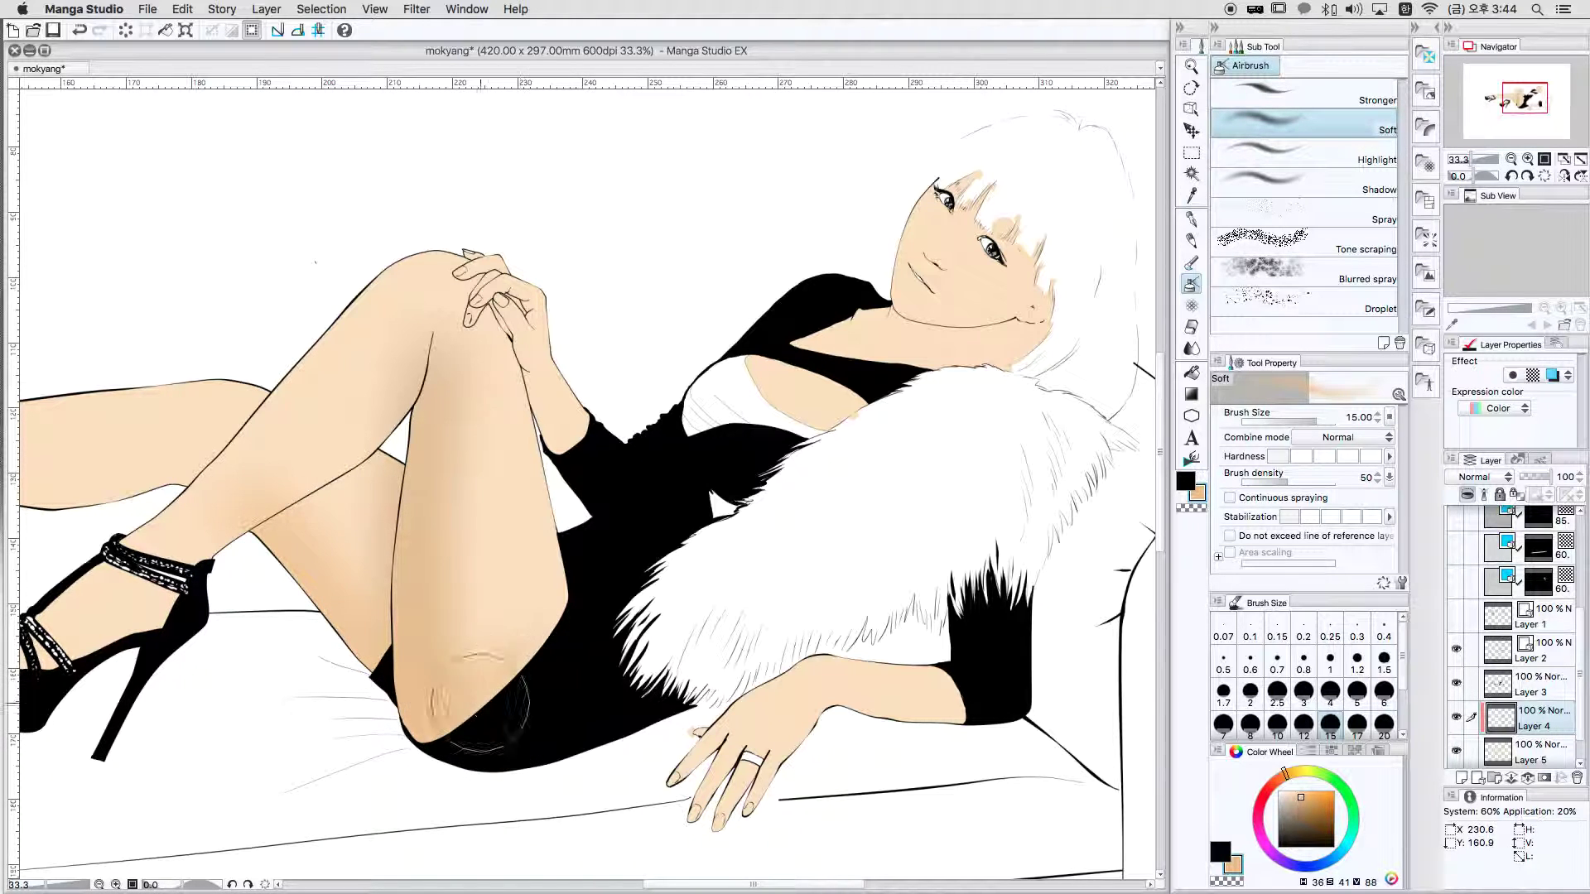
mouse_move(551, 340)
left_mouse_down()
mouse_move(519, 364)
mouse_move(572, 464)
left_mouse_up()
mouse_move(795, 745)
left_mouse_down()
mouse_move(840, 723)
mouse_move(972, 743)
mouse_move(824, 727)
mouse_move(903, 733)
left_mouse_up()
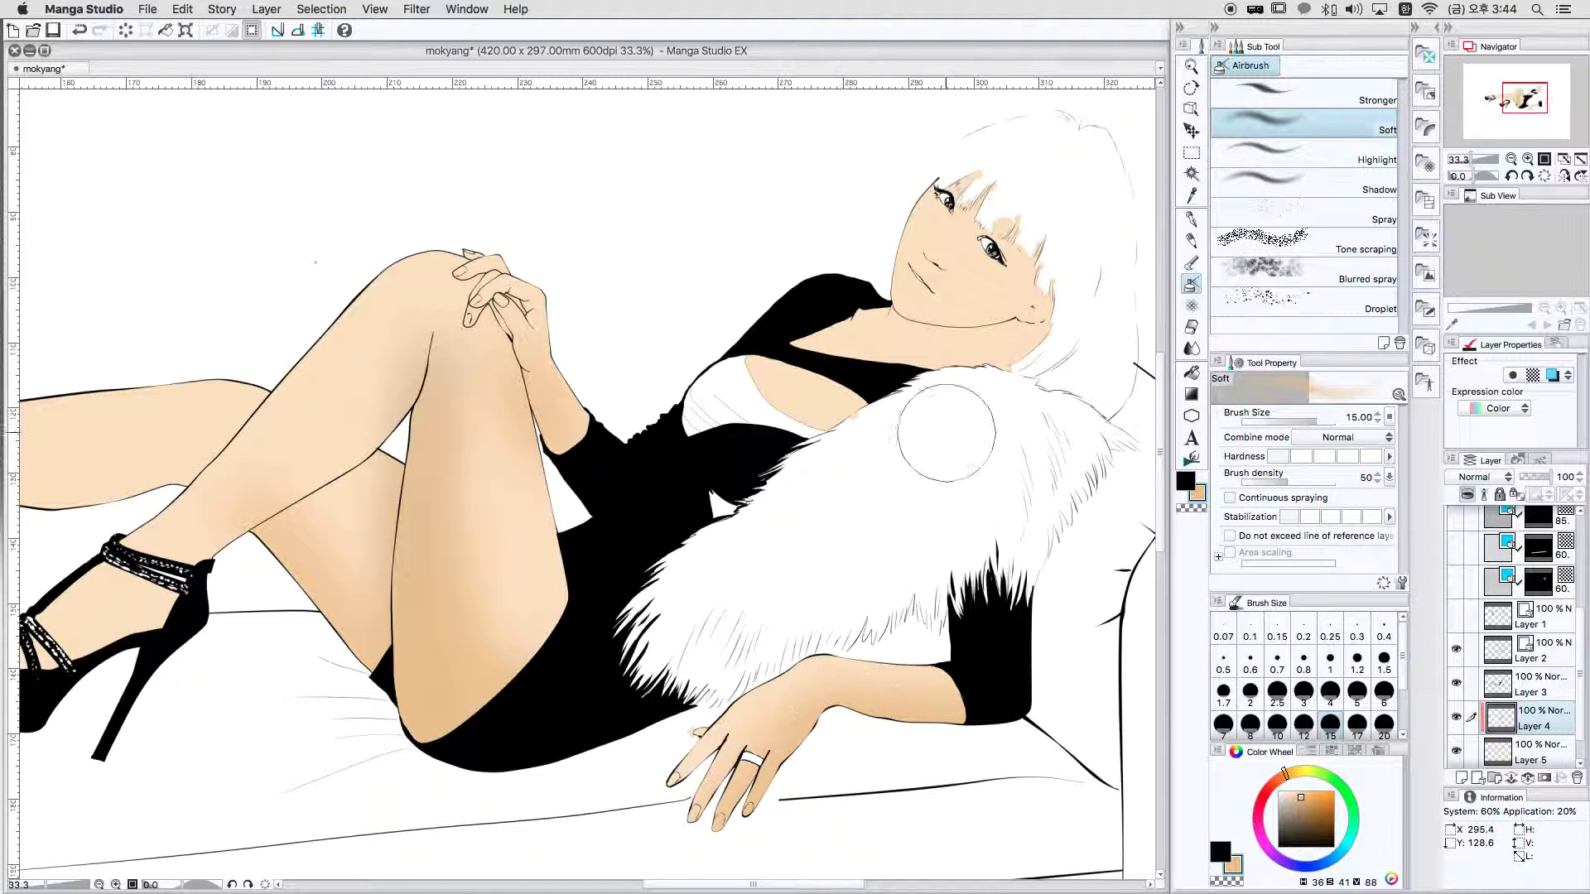
mouse_move(996, 367)
left_mouse_down()
mouse_move(1027, 323)
mouse_move(961, 331)
mouse_move(977, 277)
mouse_move(1027, 306)
left_mouse_up()
Airbrush soft orange-brown shading along the underside of the outstretched leg and onto its foot on Layer 4.
left_click_drag(490, 604, 802, 529)
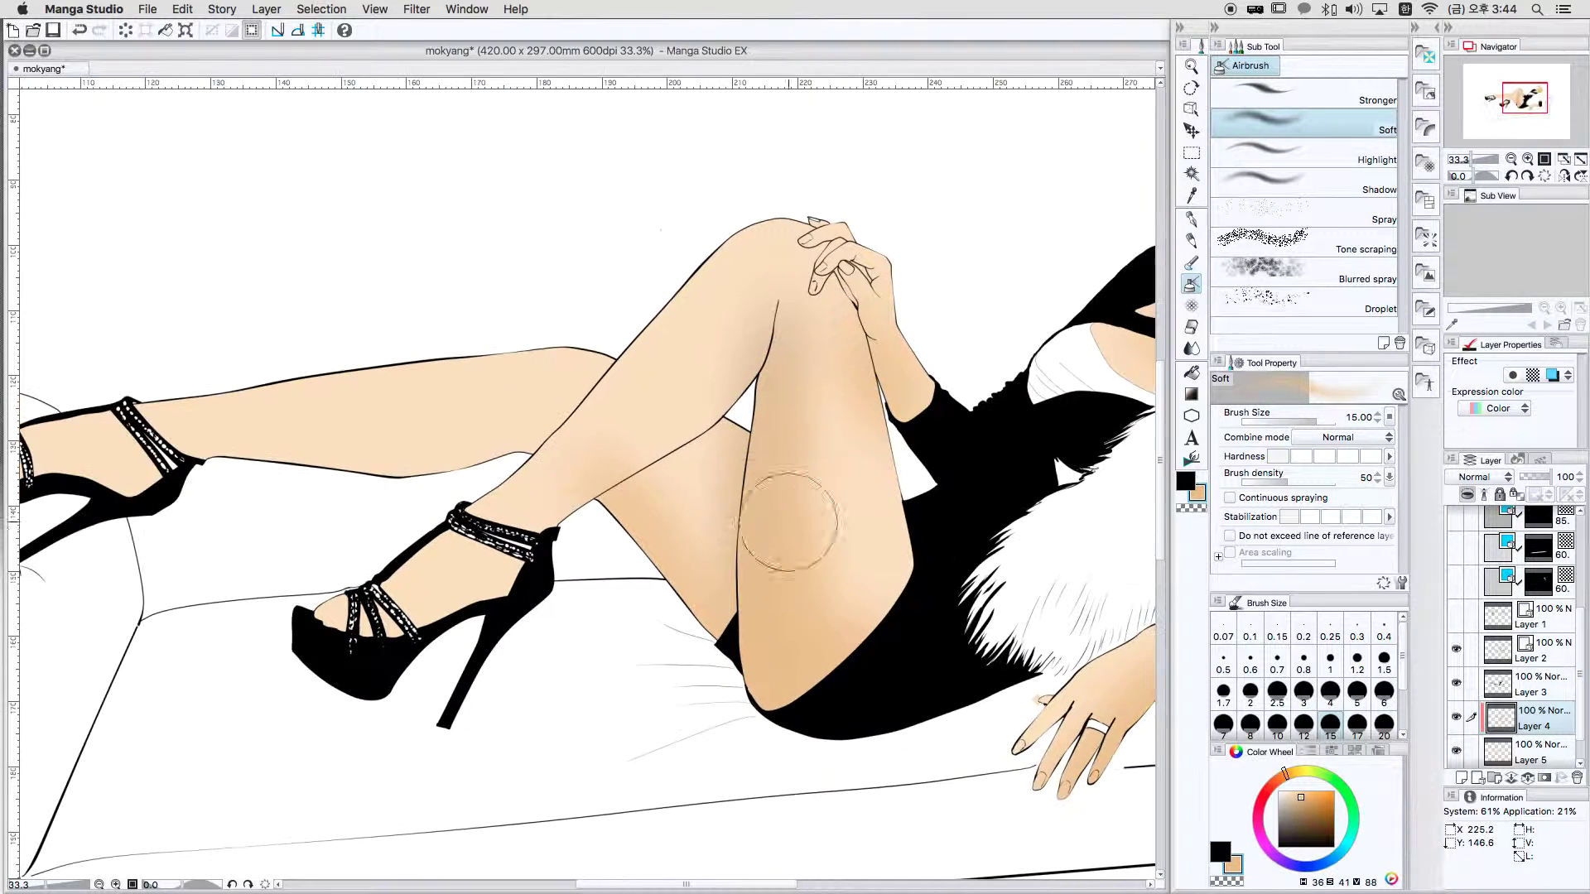
mouse_move(195, 492)
left_mouse_down()
mouse_move(447, 448)
mouse_move(319, 433)
mouse_move(460, 443)
left_mouse_up()
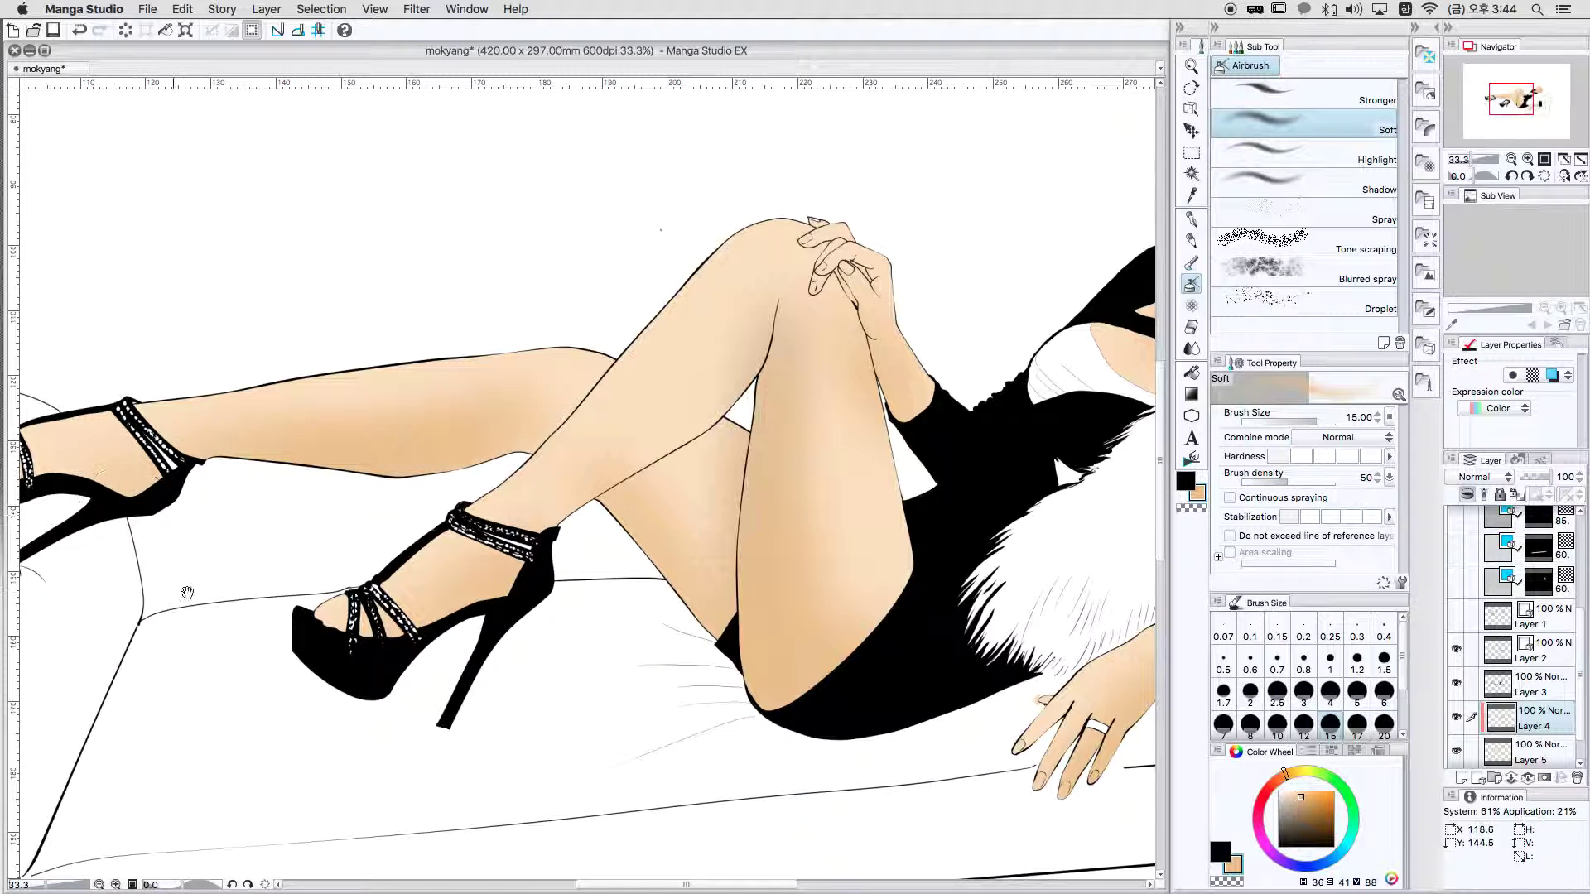
left_click_drag(83, 505, 336, 526)
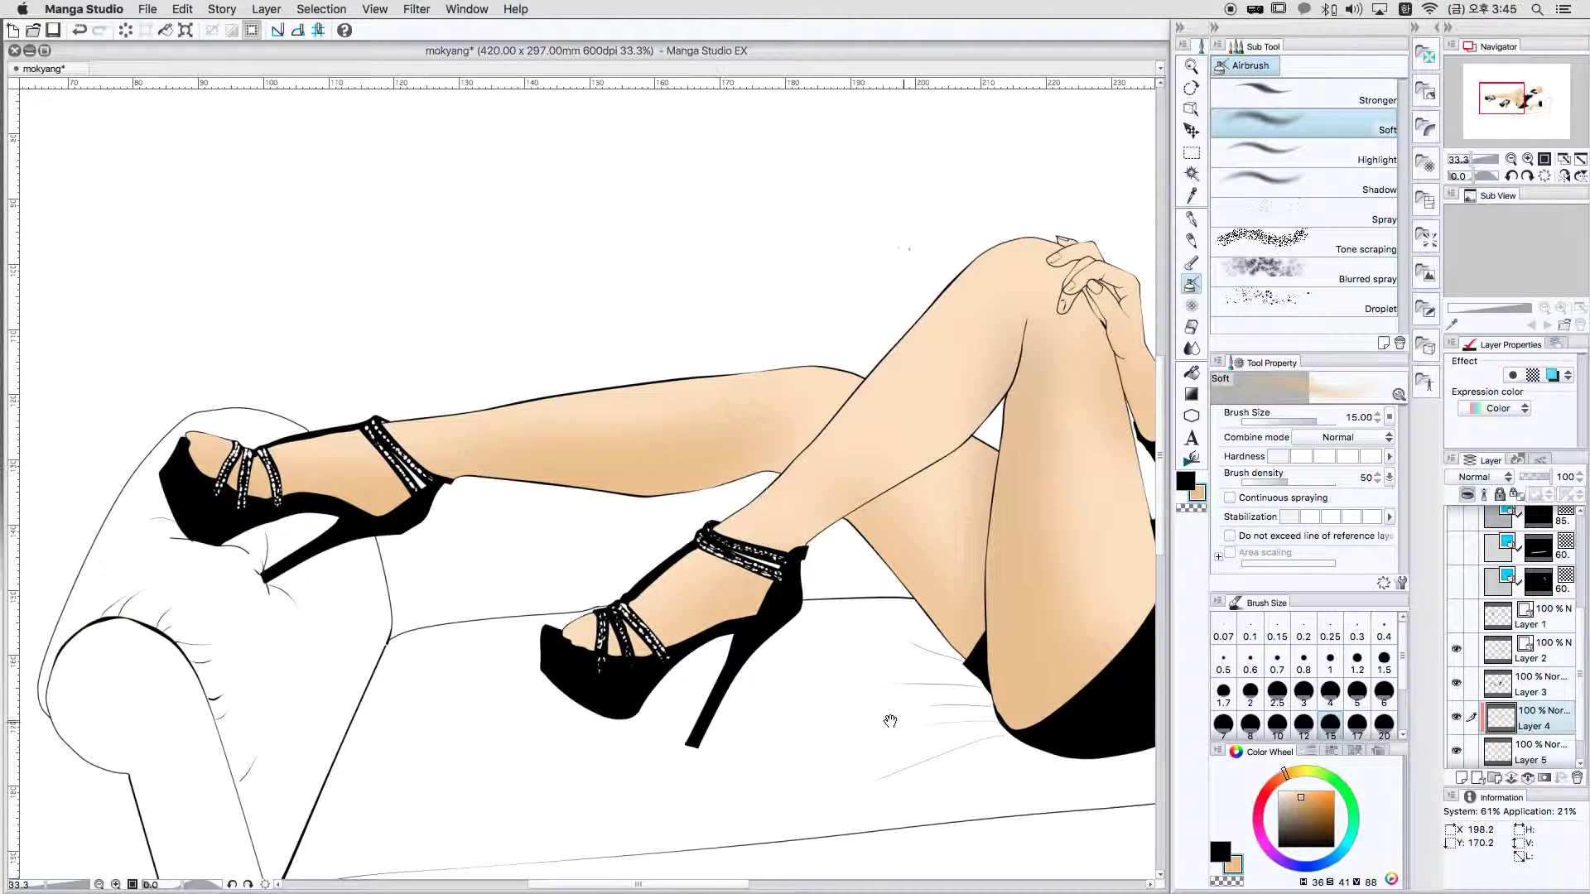
Draw black diagonal test lines with the size 1.00 G-pen across both legs on clipped Layer 4.
left_click_drag(894, 721, 708, 708)
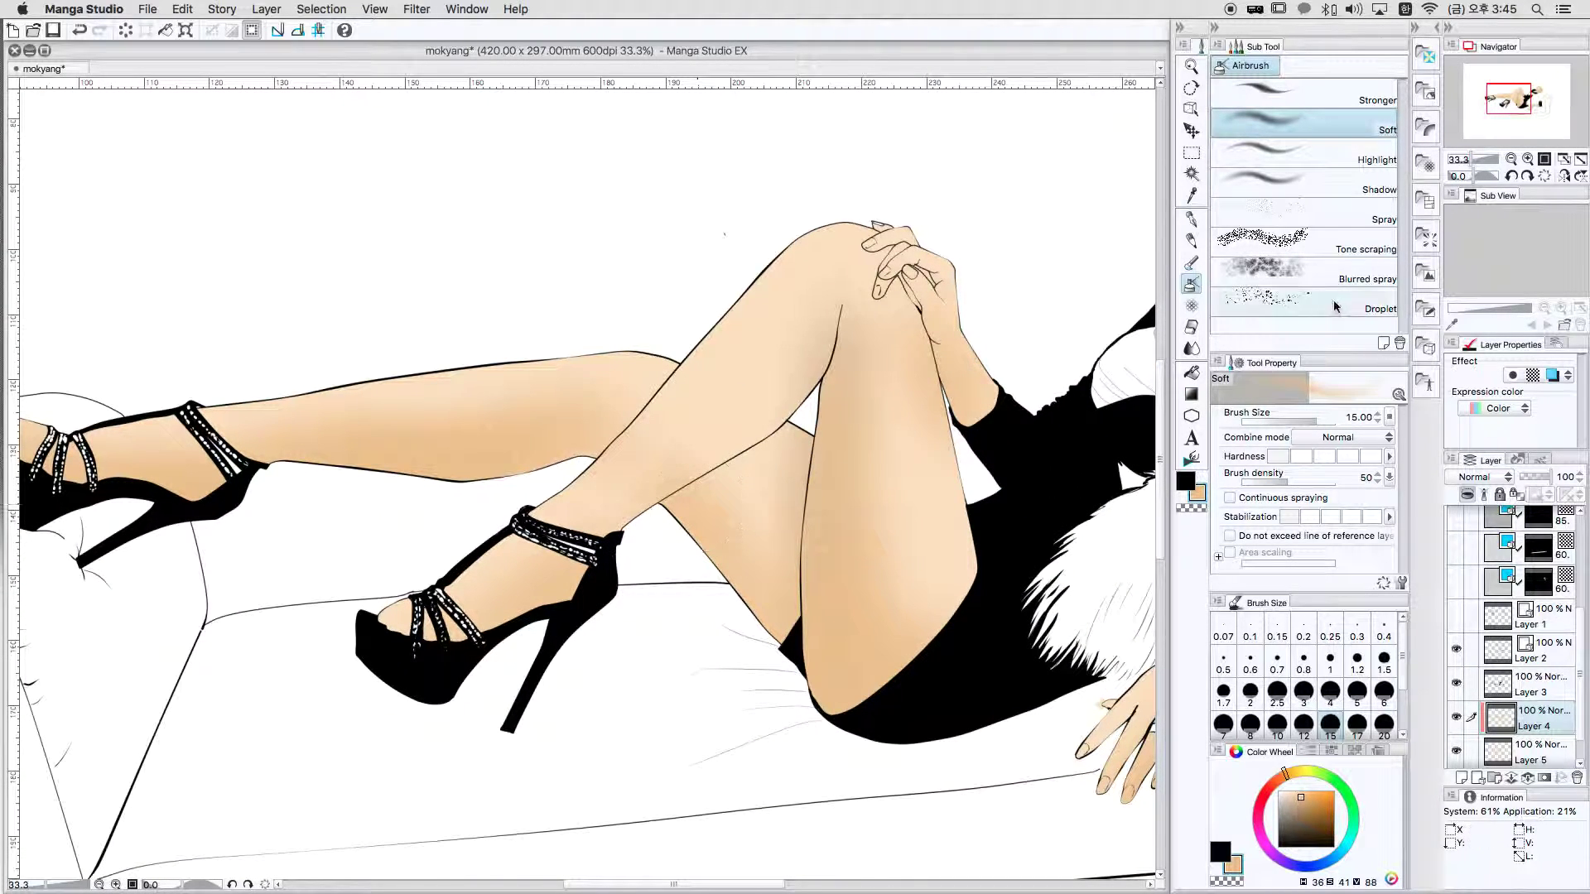
left_click(1192, 218)
scroll(361, 319, "right", 5)
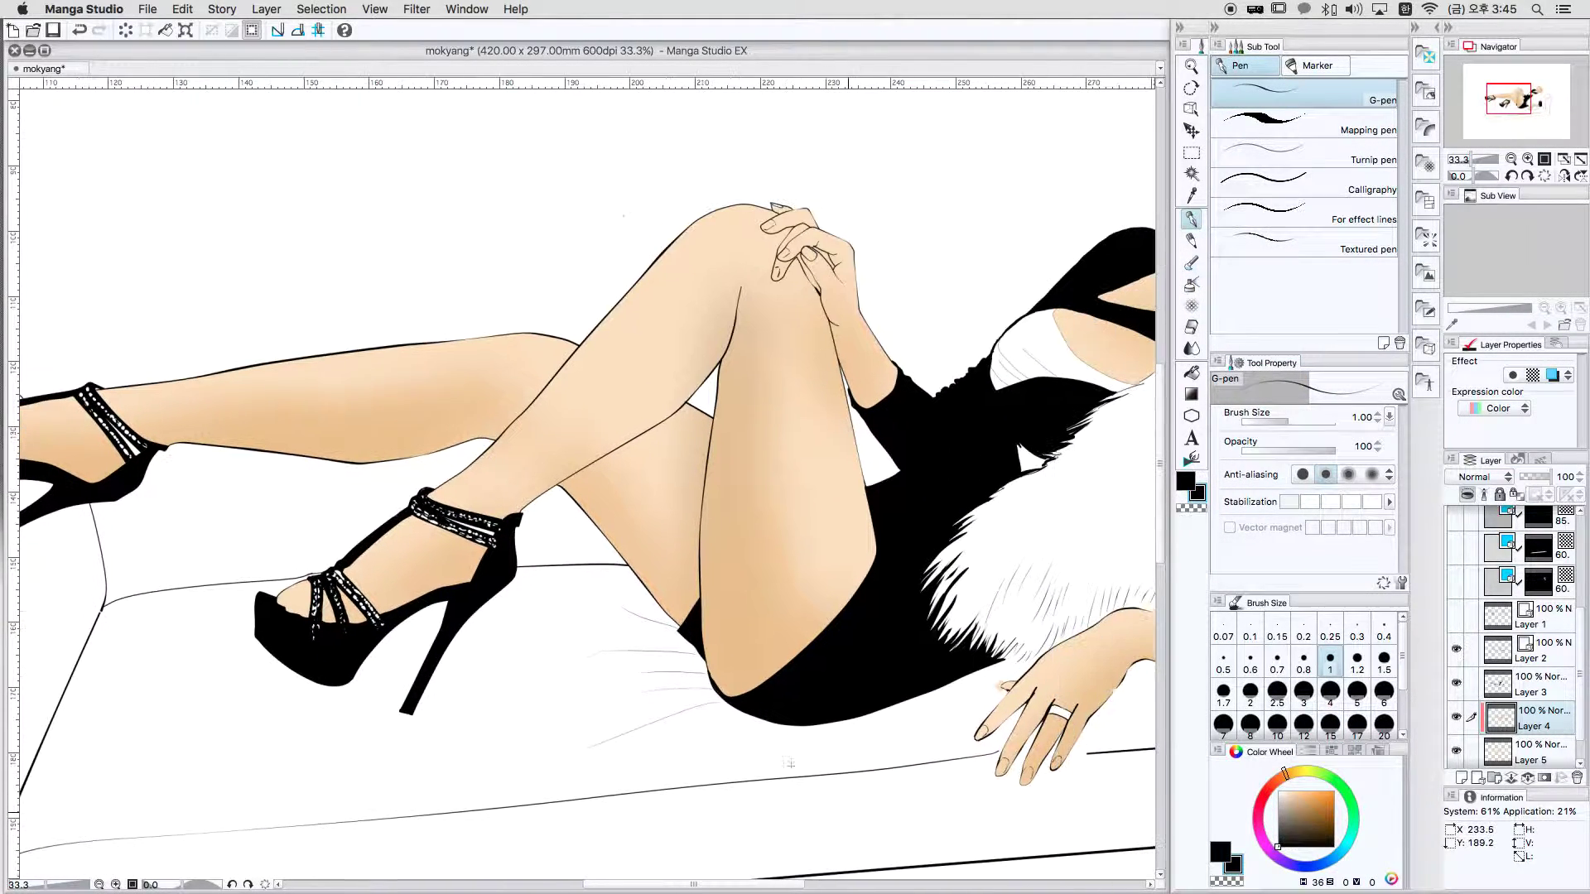
left_click_drag(343, 351, 276, 457)
left_click_drag(423, 343, 353, 465)
left_click_drag(494, 335, 386, 562)
left_click_drag(581, 321, 435, 586)
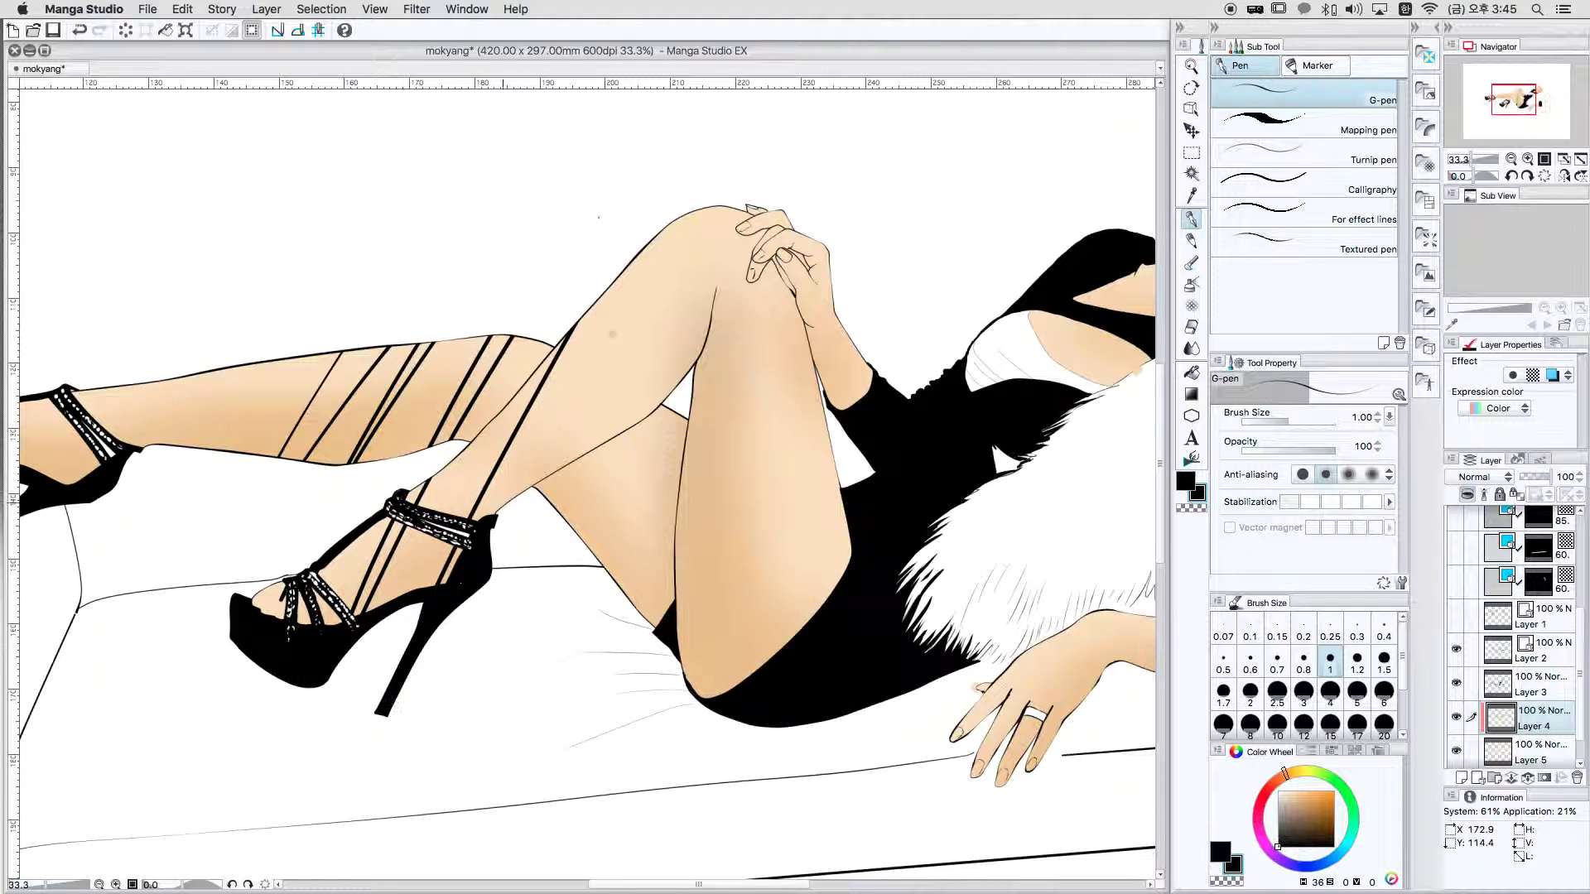
left_click_drag(726, 206, 494, 514)
left_click_drag(715, 263, 556, 514)
left_click_drag(805, 234, 572, 532)
left_click_drag(822, 261, 608, 579)
left_click_drag(834, 308, 622, 591)
left_click_drag(852, 336, 676, 621)
left_click_drag(872, 366, 683, 678)
left_click_drag(837, 464, 688, 685)
left_click_drag(850, 519, 755, 671)
Draw more black G-pen test lines across the resting hand and forearm on Layer 4.
scroll(713, 777, "right", 5)
left_click_drag(807, 625, 786, 694)
left_click_drag(853, 556, 843, 628)
left_click_drag(793, 584, 785, 642)
left_click_drag(867, 551, 845, 639)
left_click_drag(903, 555, 876, 601)
left_click_drag(926, 557, 918, 611)
left_click_drag(994, 563, 958, 617)
Draw loose black G-pen test lines over the woman's chest, neck and face on Layer 4.
left_click_drag(853, 265, 831, 310)
left_click_drag(879, 281, 861, 323)
left_click_drag(918, 204, 843, 331)
left_click_drag(1000, 169, 969, 262)
left_click_drag(981, 79, 1019, 258)
left_click_drag(1087, 132, 969, 257)
scroll(921, 513, "up", 5)
scroll(920, 514, "right", 3)
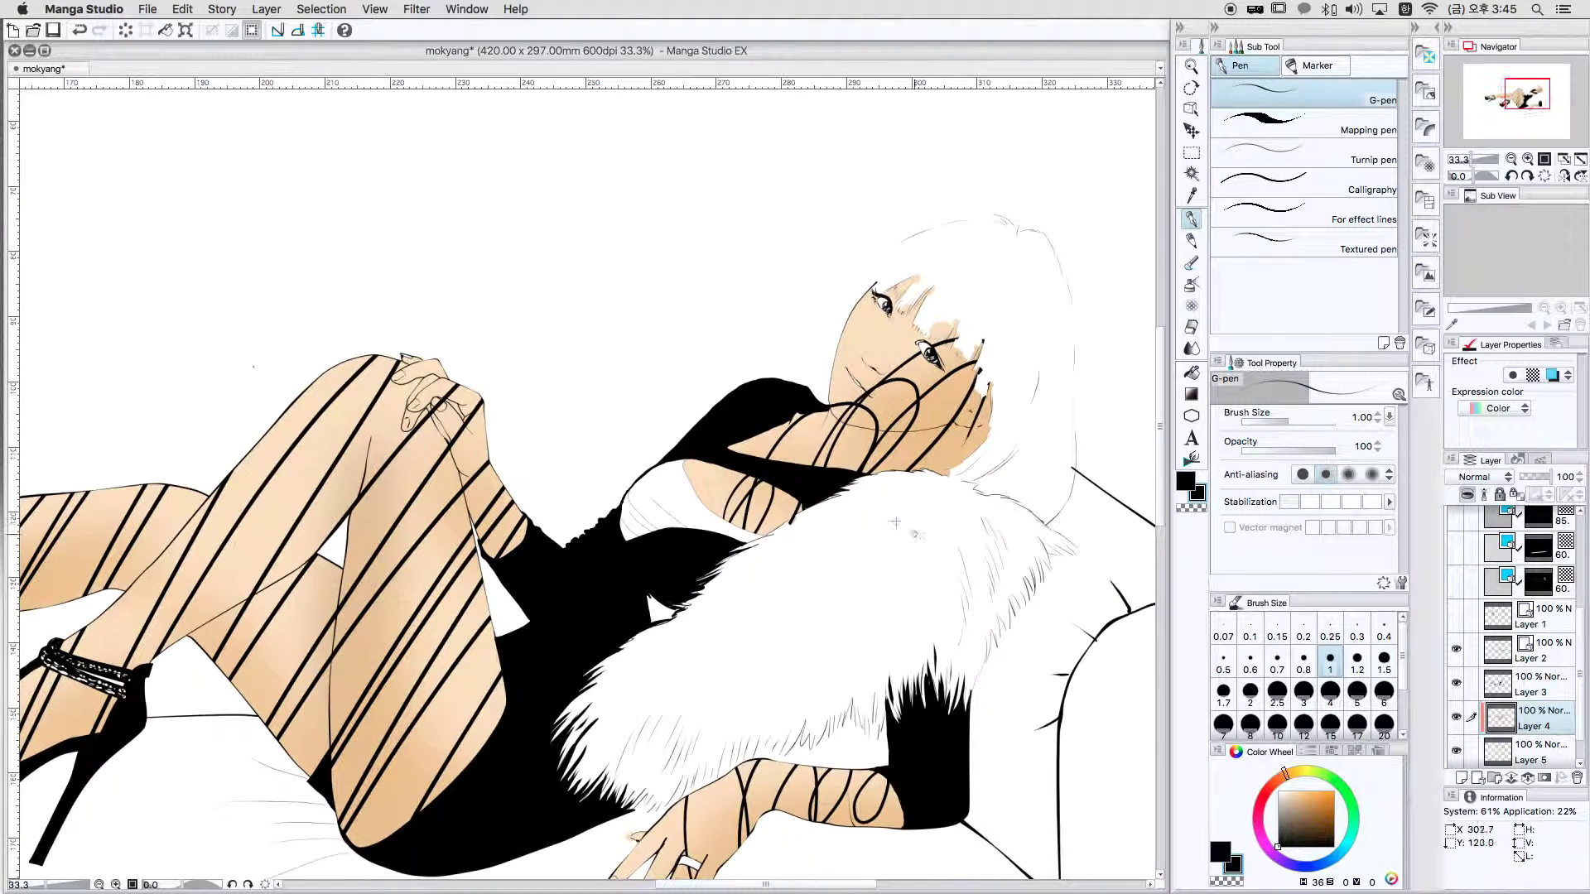
left_click_drag(890, 306, 903, 477)
left_click_drag(861, 341, 833, 417)
mouse_move(836, 414)
left_mouse_down()
mouse_move(816, 469)
mouse_move(796, 466)
left_mouse_up()
mouse_move(763, 485)
left_mouse_down()
mouse_move(753, 538)
mouse_move(737, 516)
left_mouse_up()
left_click_drag(709, 458, 690, 508)
Cross the existing leg lines with black G-pen strokes in the opposite diagonal direction on Layer 4.
scroll(621, 563, "down", 2)
scroll(621, 564, "left", 4)
left_click_drag(417, 353, 541, 648)
left_click_drag(487, 552, 587, 731)
left_click_drag(419, 340, 626, 686)
left_click_drag(472, 295, 536, 504)
left_click_drag(497, 340, 650, 589)
left_click_drag(499, 282, 656, 631)
left_click_drag(359, 420, 547, 764)
Undo all the black G-pen test lines on Layer 4, leaving only the airbrushed skin shading.
key("super+z")
key("super+z")
key("super+z")
key("super+z")
key("super+z")
key("super+z")
key("super+z")
key("super+z")
key("super+z")
key("super+z")
key("super+z")
key("super+z")
key("super+z")
key("super+z")
key("super+z")
key("super+z")
key("super+z")
key("super+z")
key("super+z")
key("super+z")
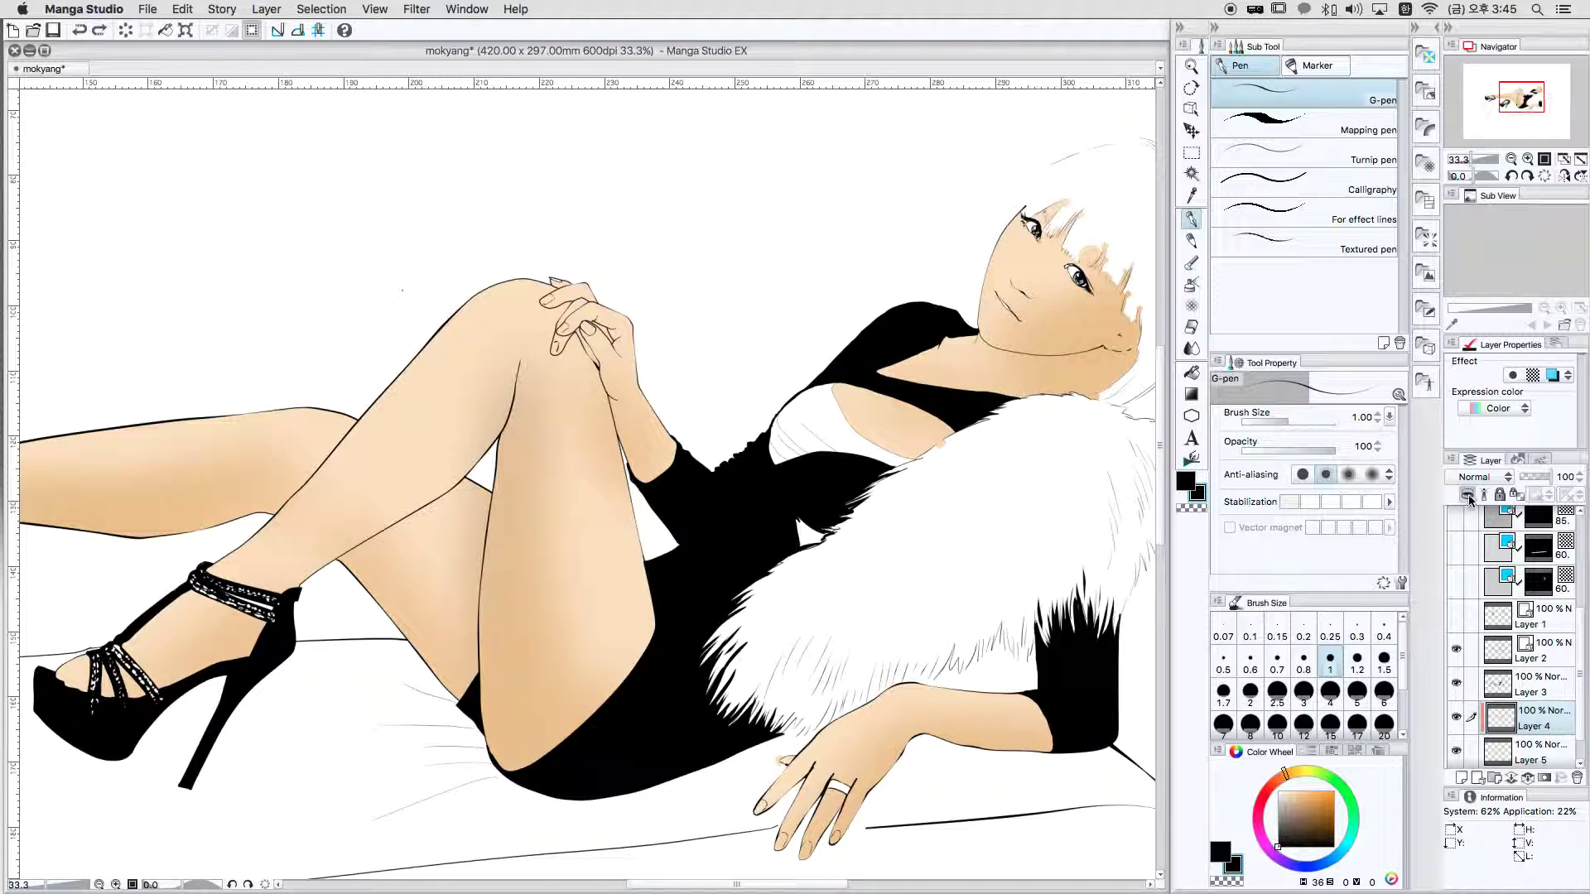
Hide and reshow Layer 4 to compare the shading, and switch its clipping to Layer 5 off and back on.
scroll(1573, 646, "down", 2)
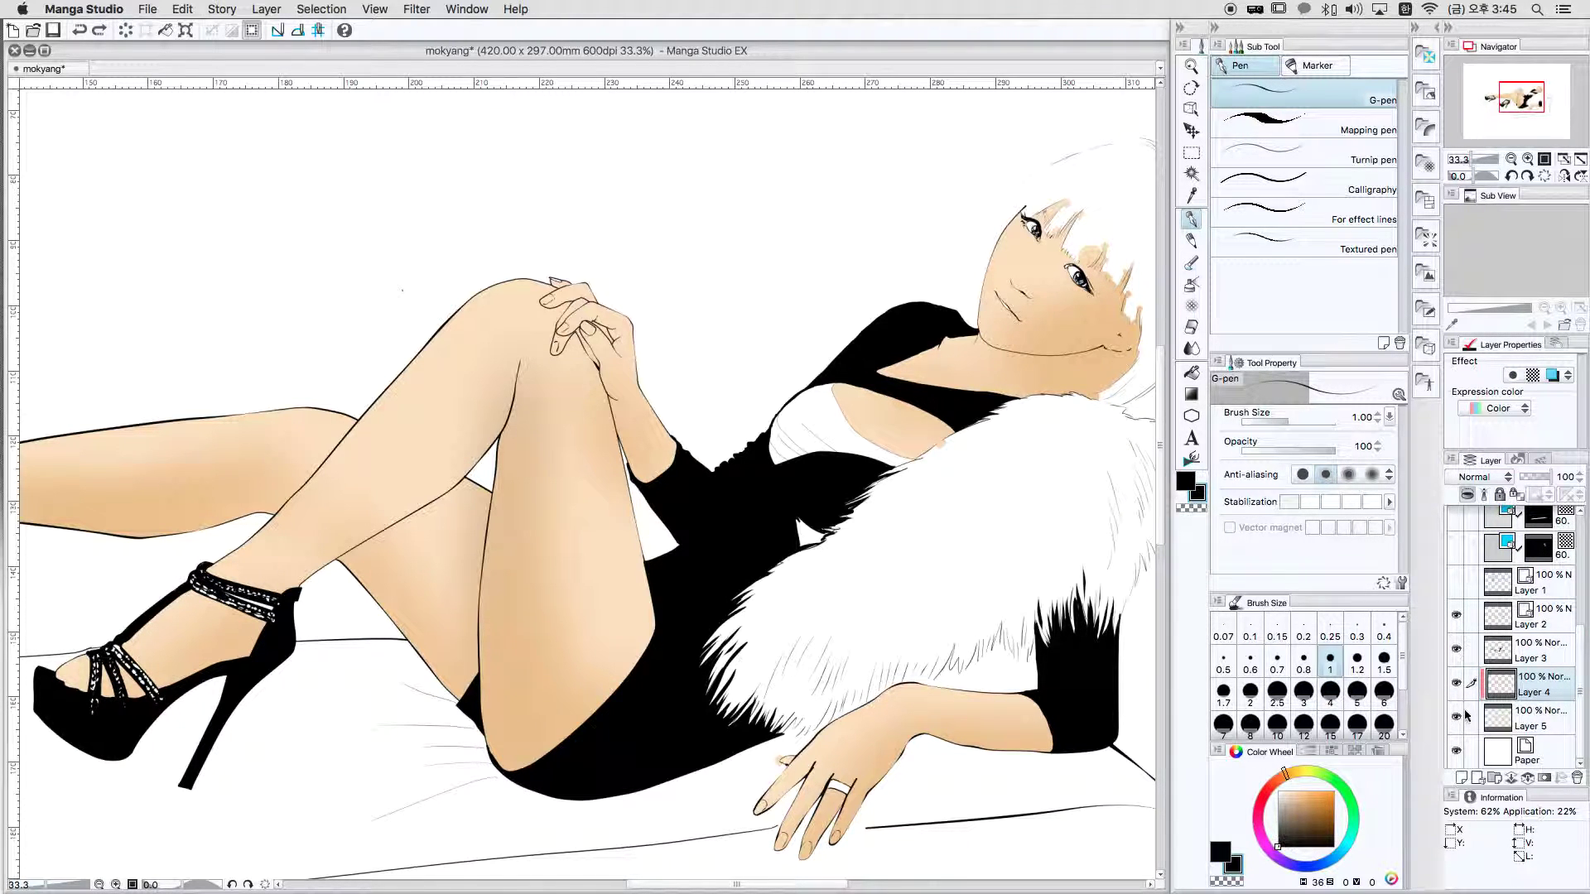
left_click(1456, 684)
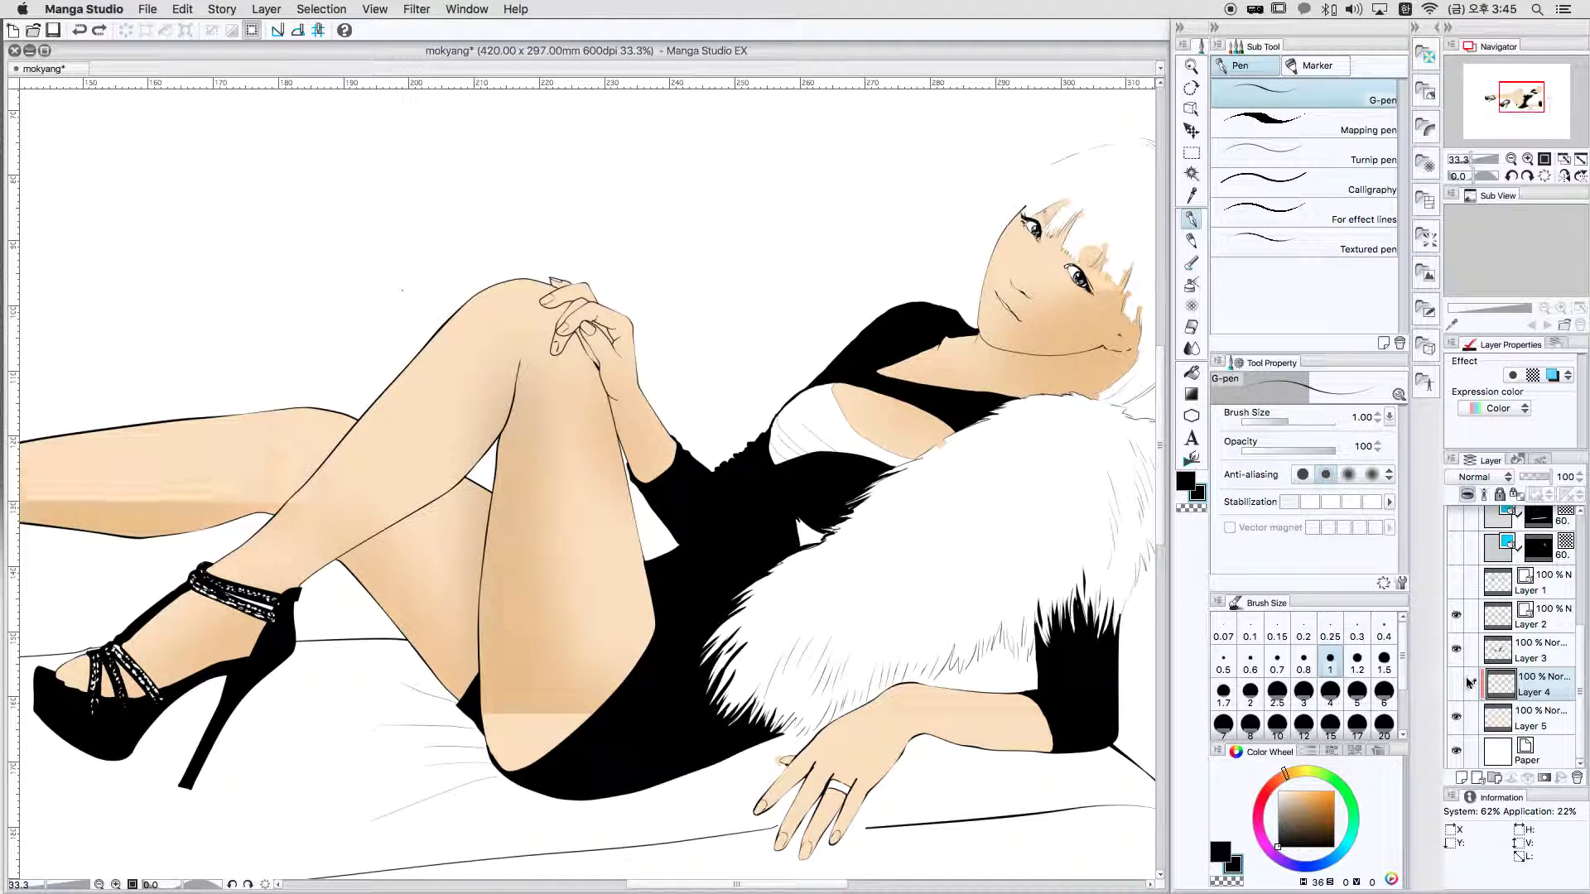
left_click(1456, 684)
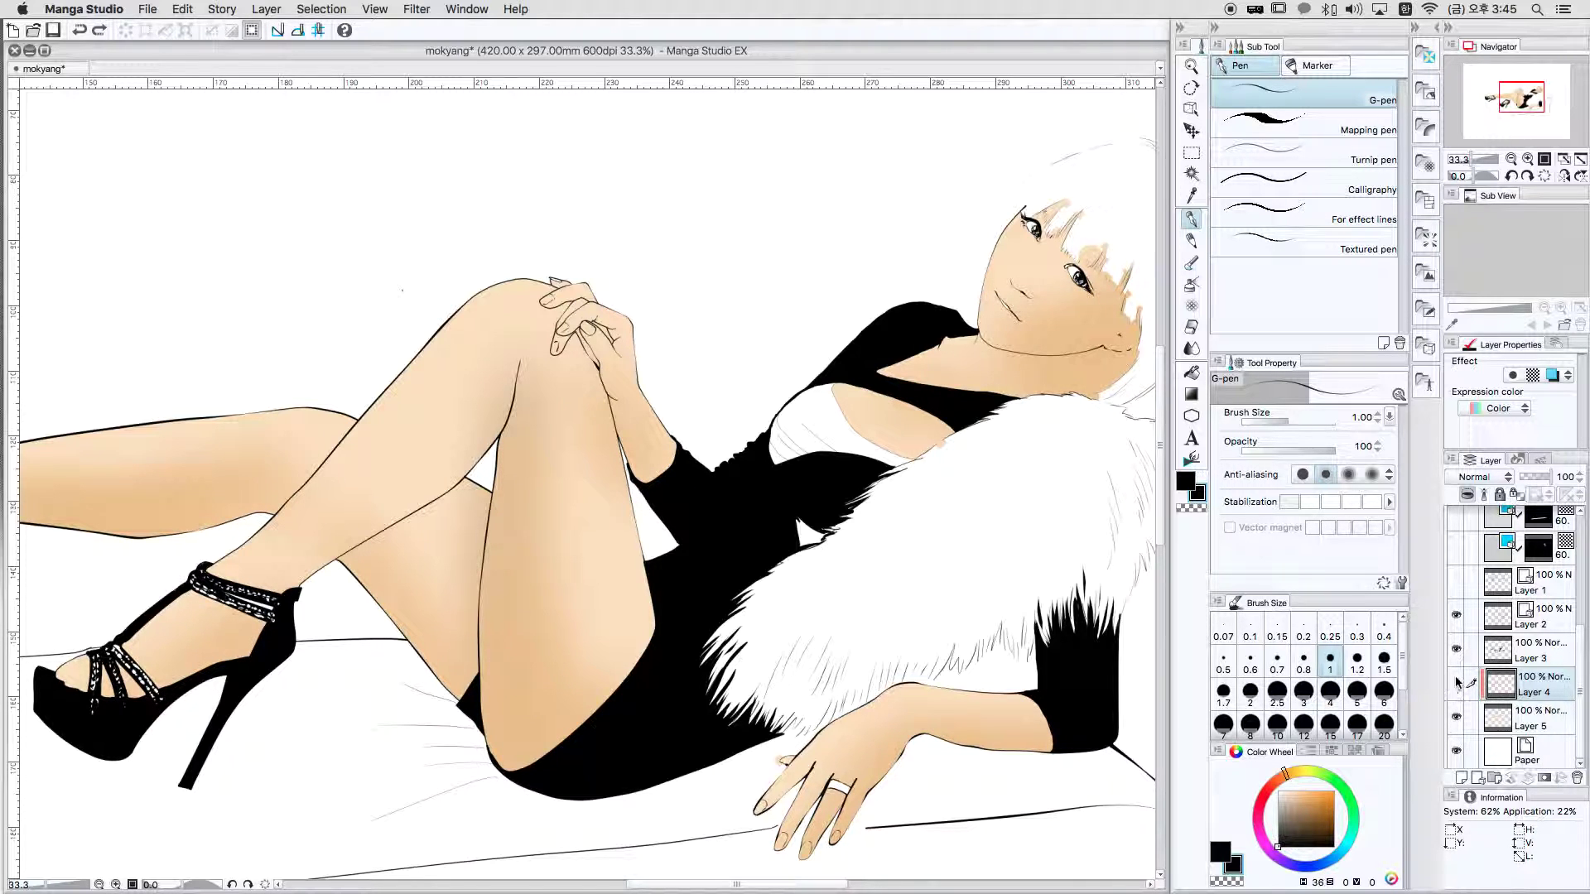
left_click(1454, 684)
left_click(1455, 686)
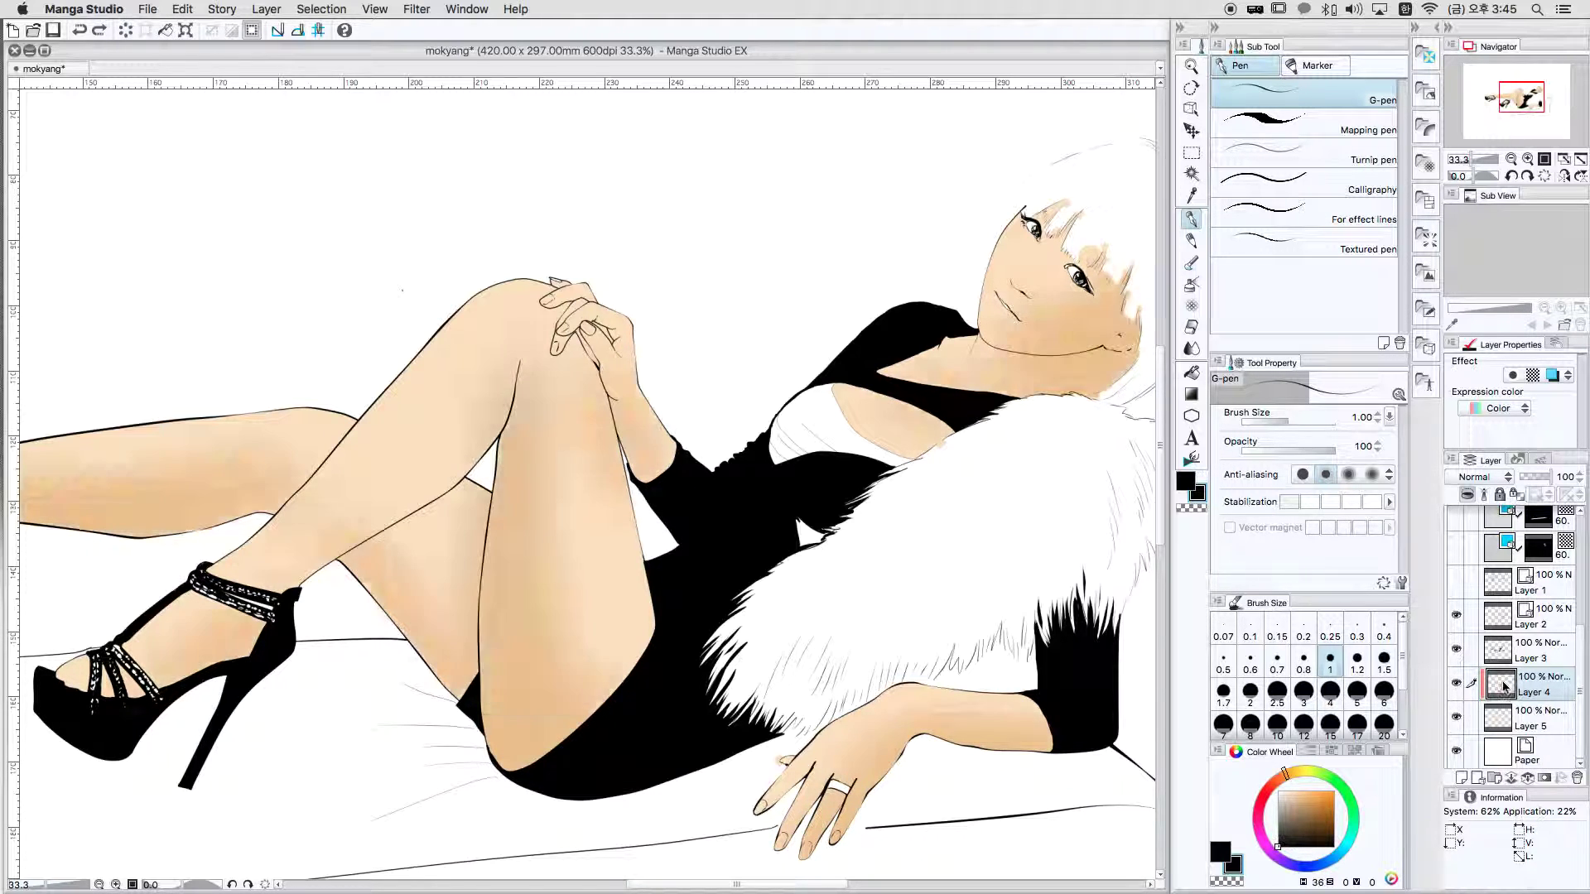
left_click(1466, 495)
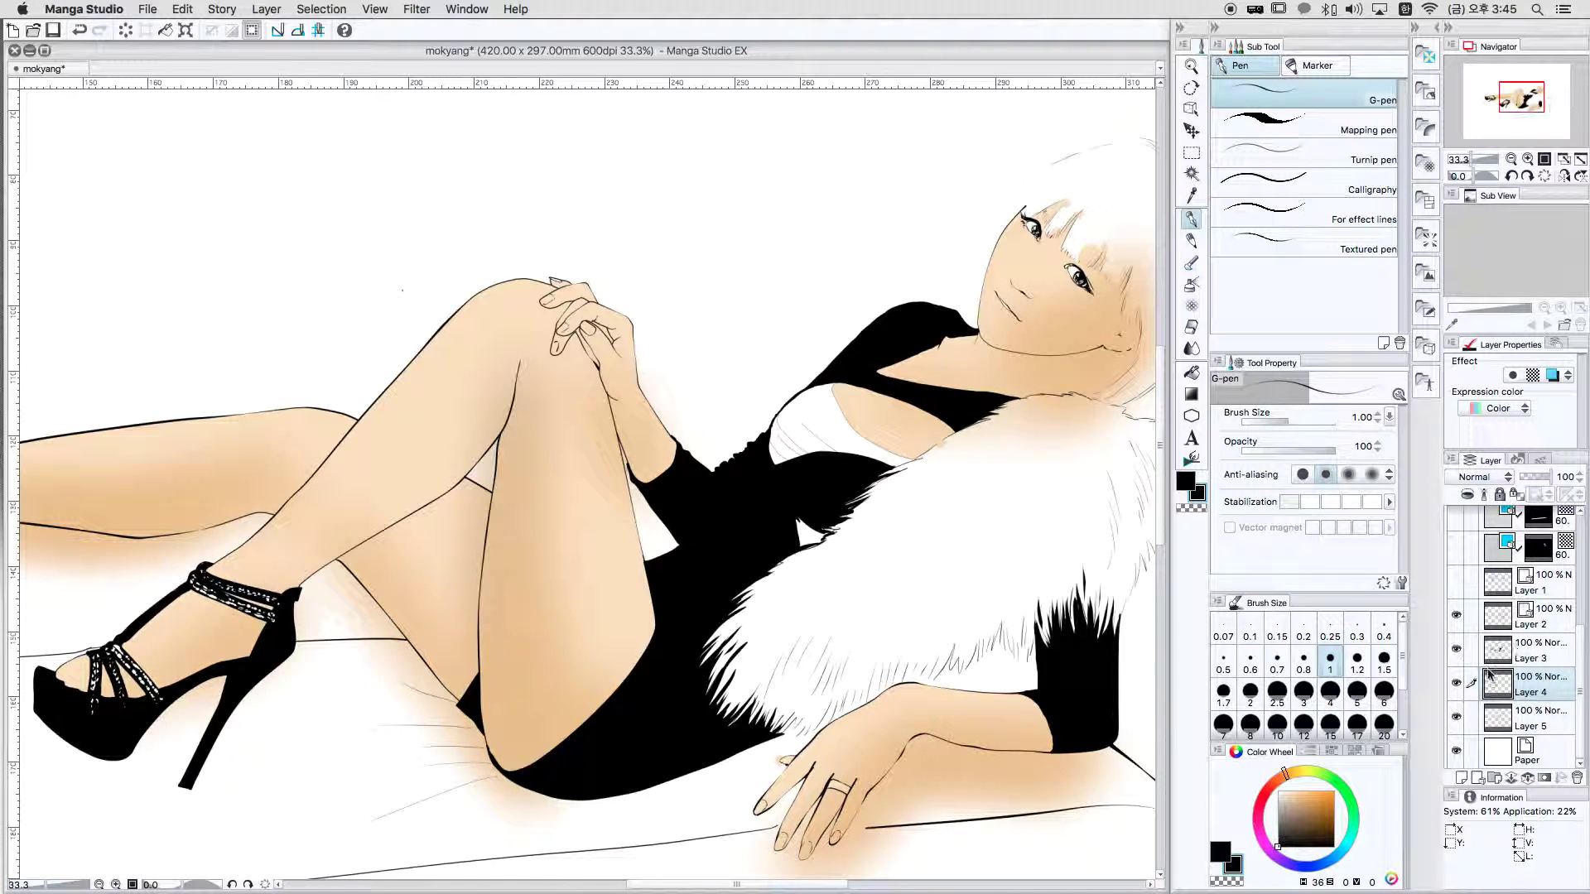
left_click(1483, 494)
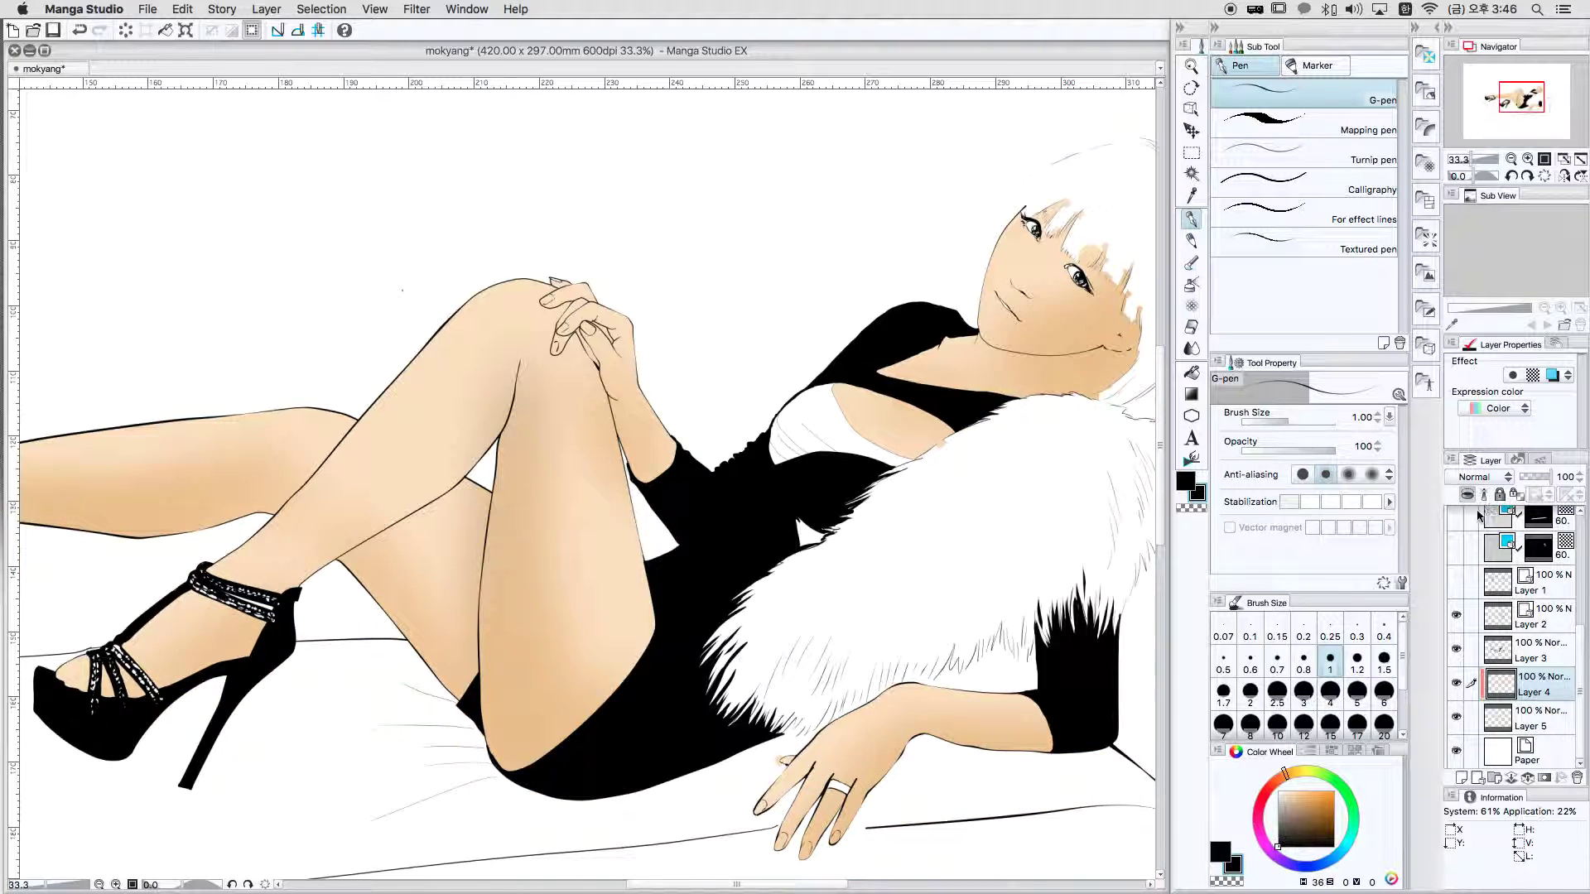